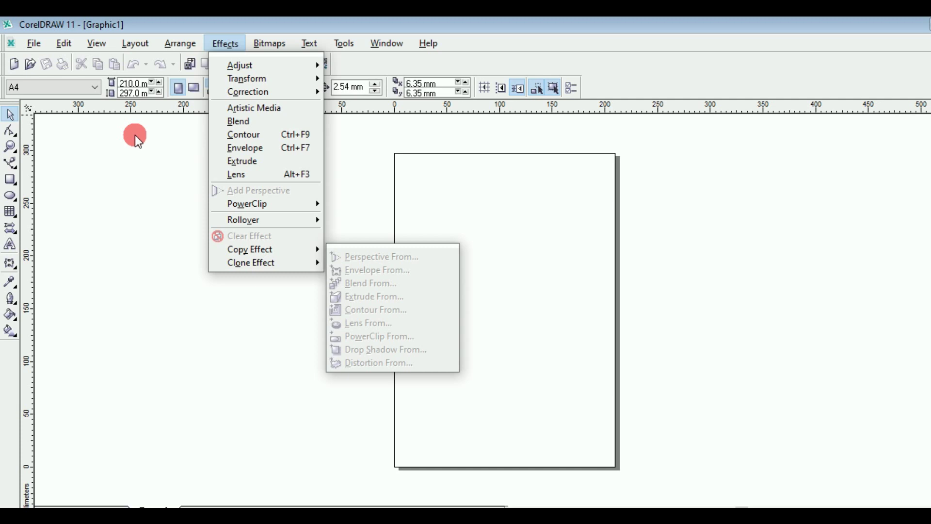
Step: Type the artistic text 'gautam' on the page
mouse_move(64, 33)
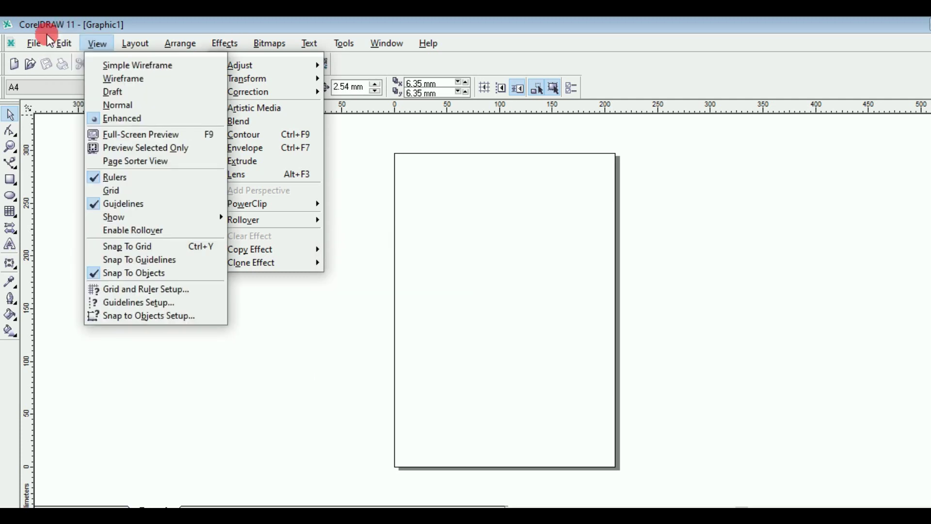
mouse_move(226, 45)
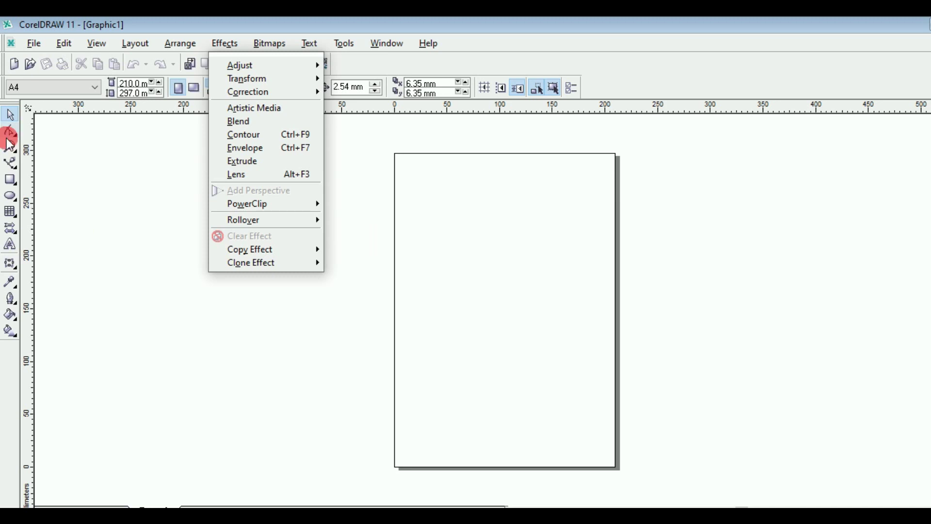
click(12, 248)
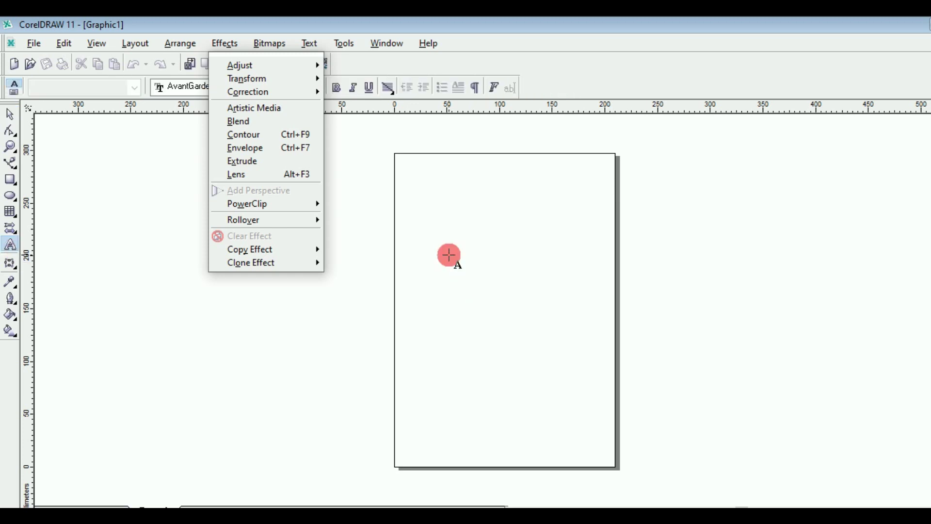
click(449, 255)
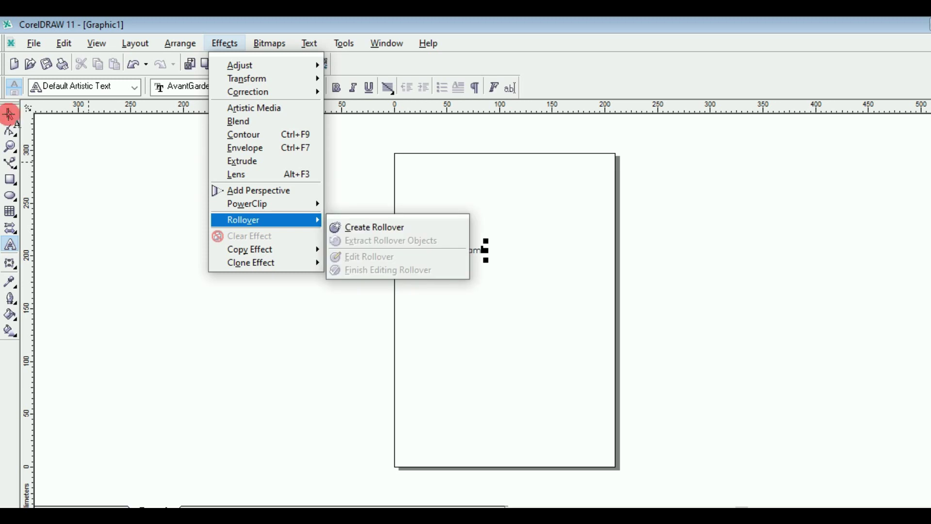
click(9, 115)
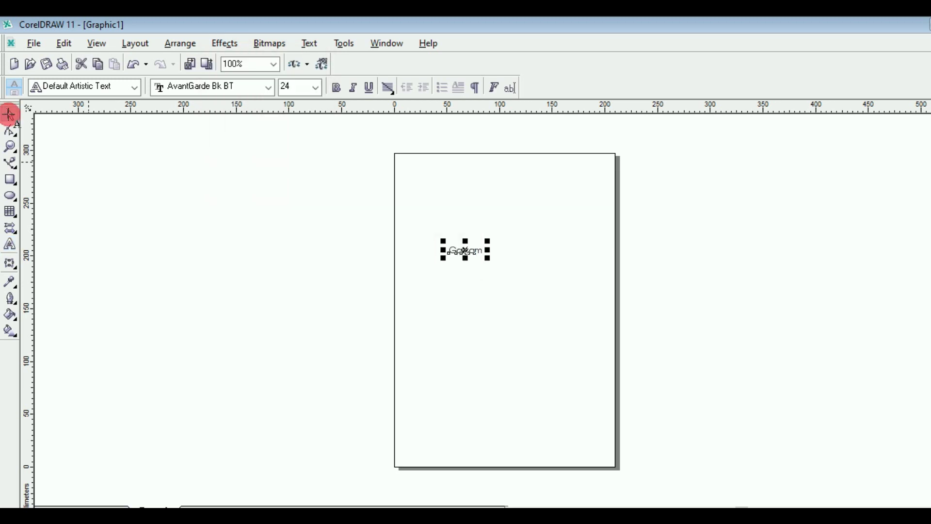
Step: Enlarge and stretch Gautam taller, make it bold orange-red, and move it left of the page
drag(486, 257, 675, 348)
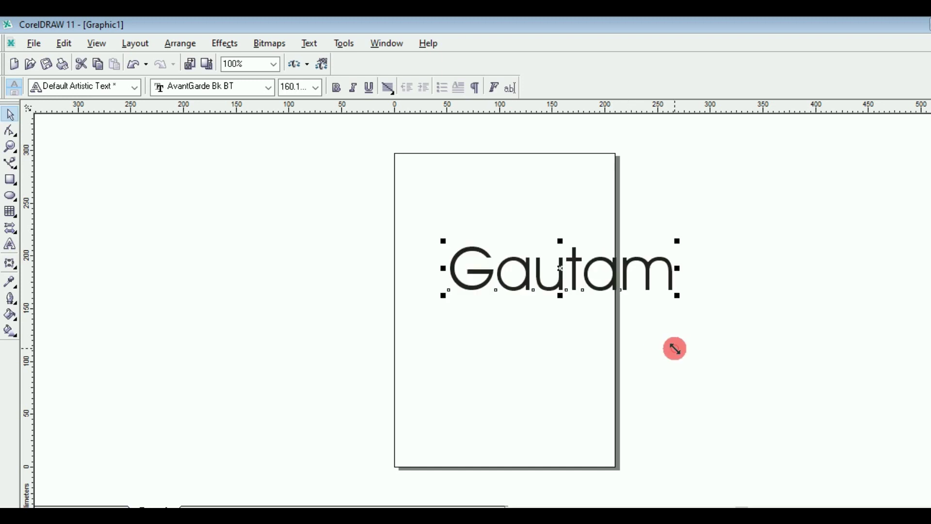
drag(560, 295, 562, 321)
click(337, 87)
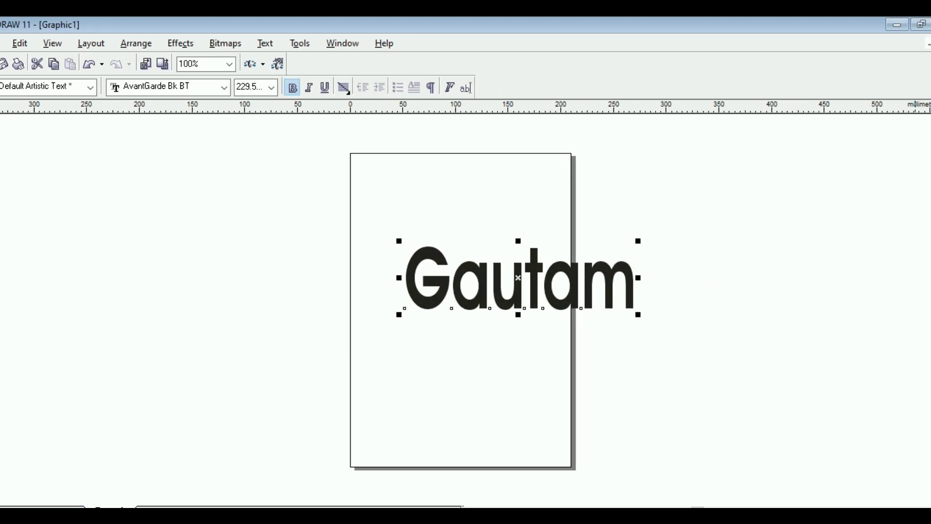
click(930, 310)
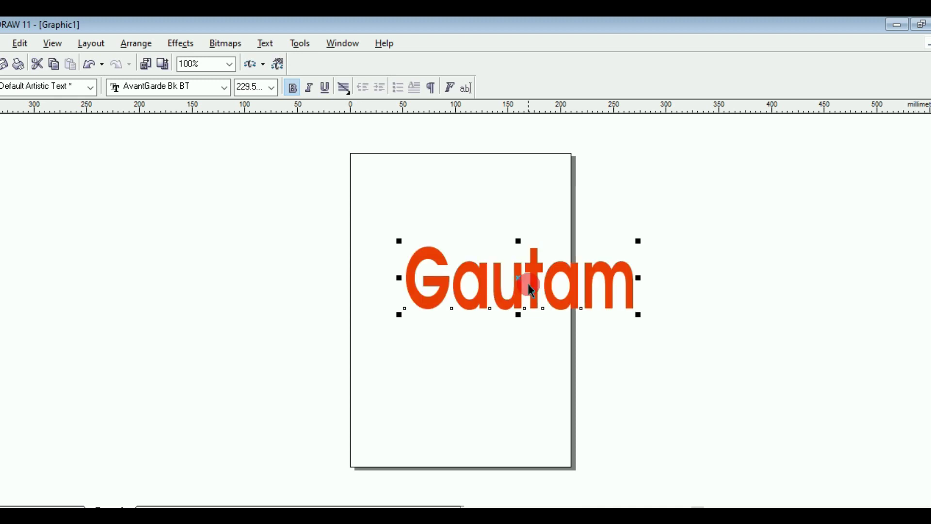
click(316, 271)
drag(519, 279, 185, 216)
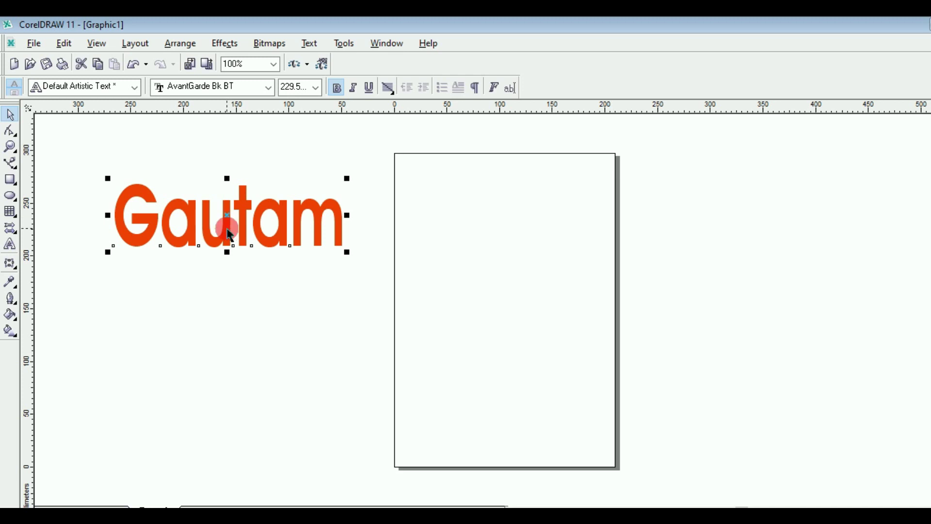
Step: Add a perspective to Gautam, pulling the right corners down and up so letters grow rightward
click(226, 44)
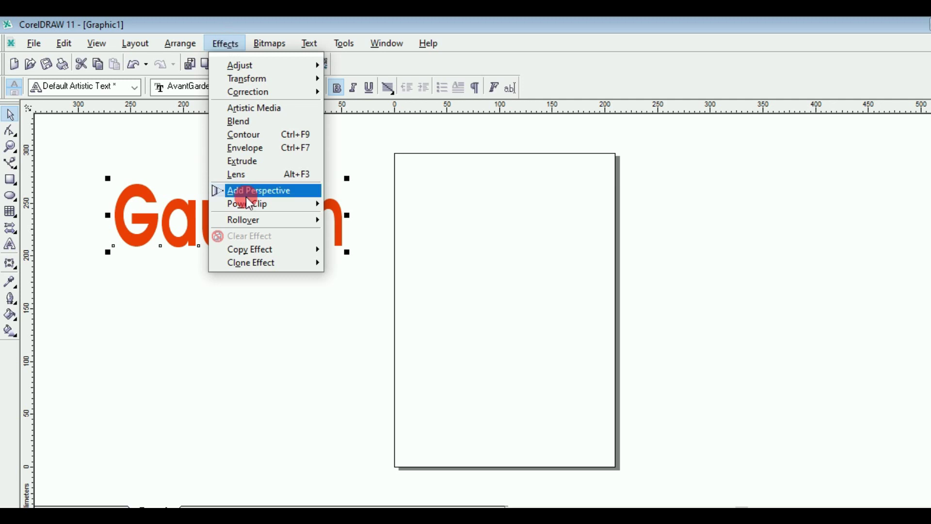
click(280, 192)
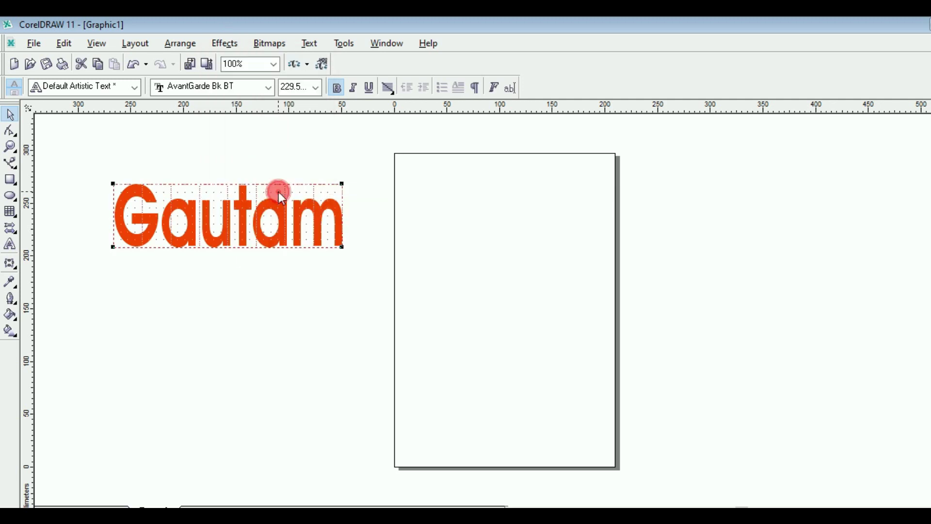
click(339, 248)
drag(339, 249, 343, 336)
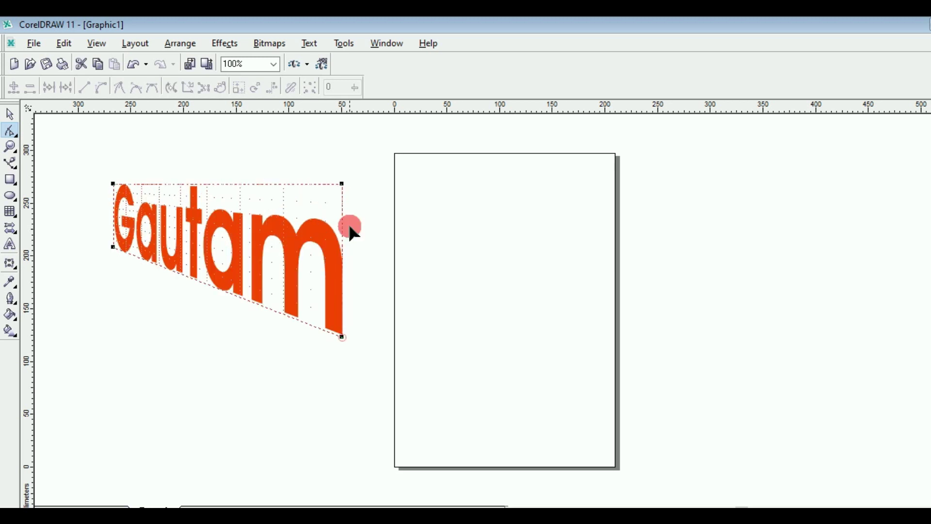
click(343, 185)
drag(343, 185, 347, 158)
click(275, 263)
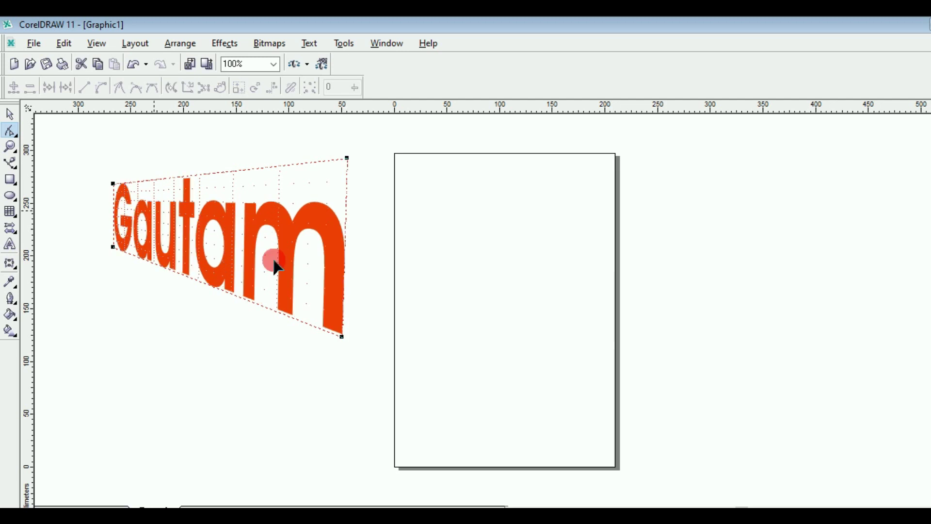
Step: Return to the Pick tool and select the distorted Gautam text
click(346, 317)
click(23, 126)
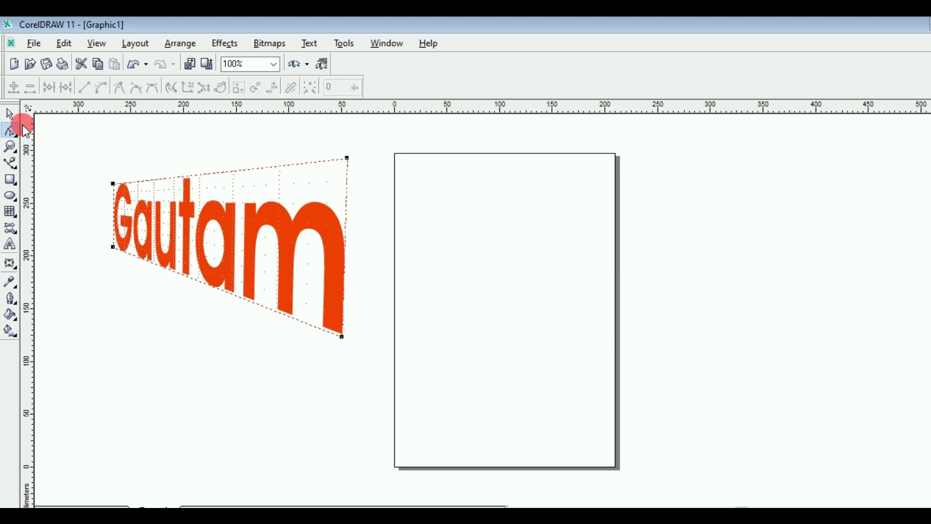
click(11, 115)
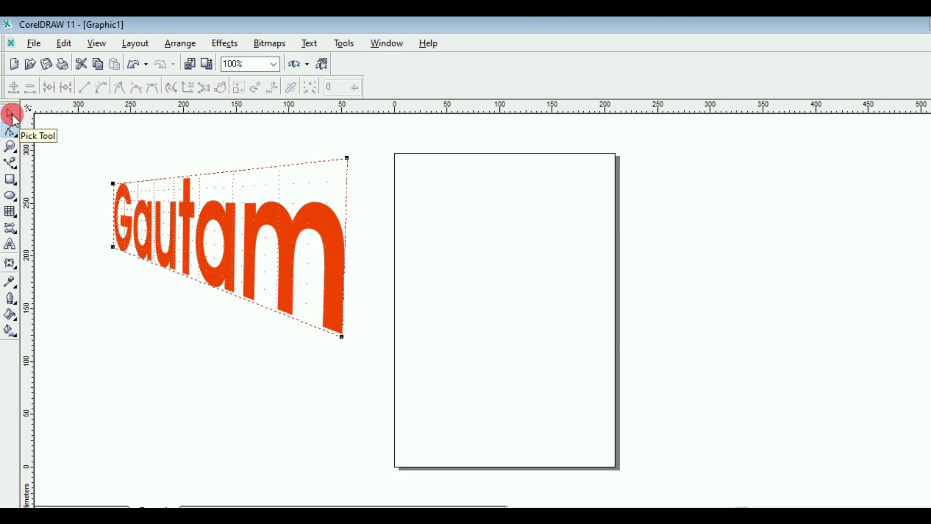
click(152, 208)
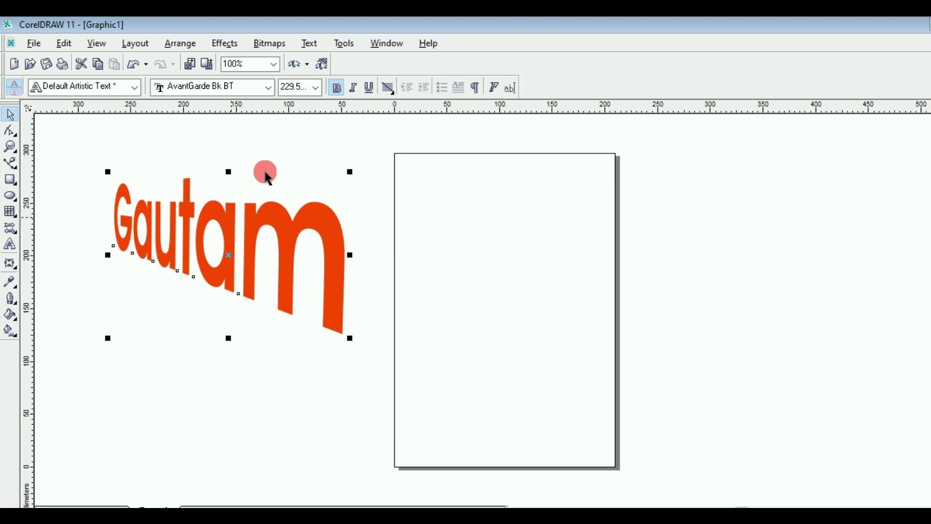
click(231, 45)
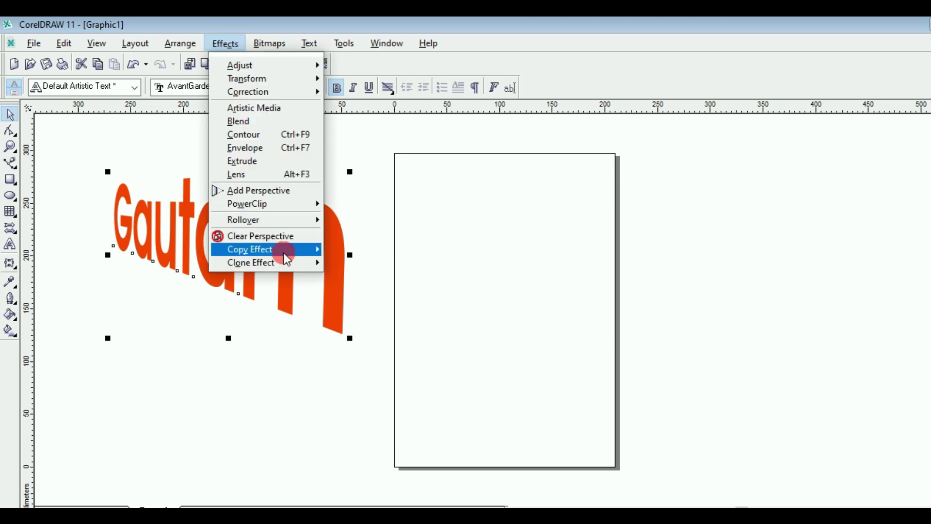
mouse_move(287, 259)
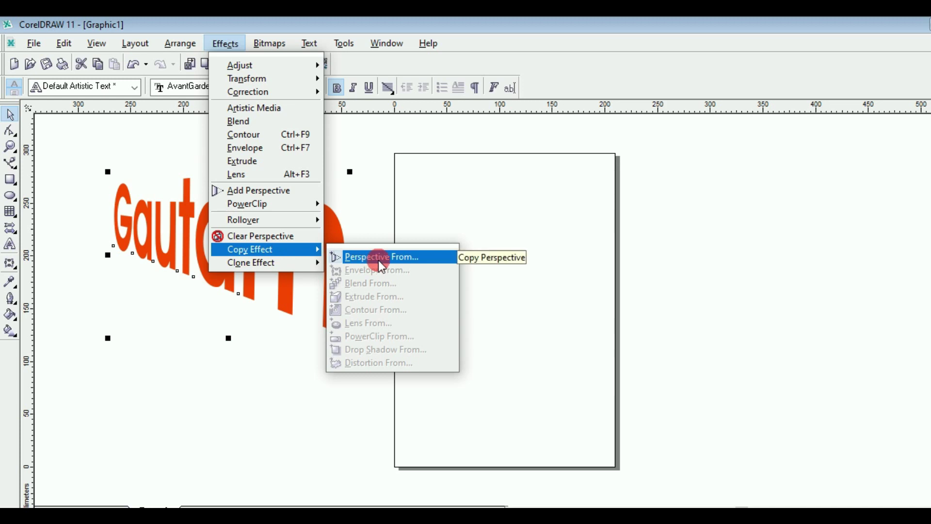
click(374, 258)
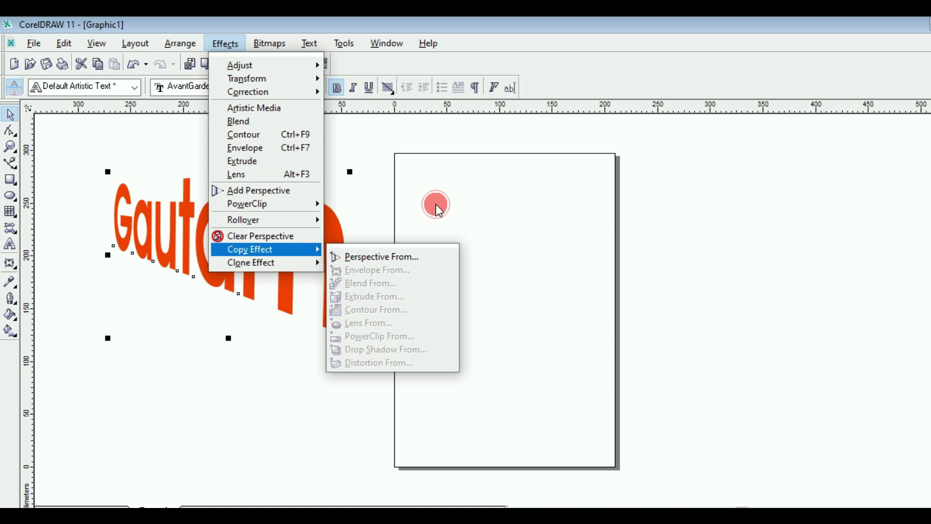
click(438, 210)
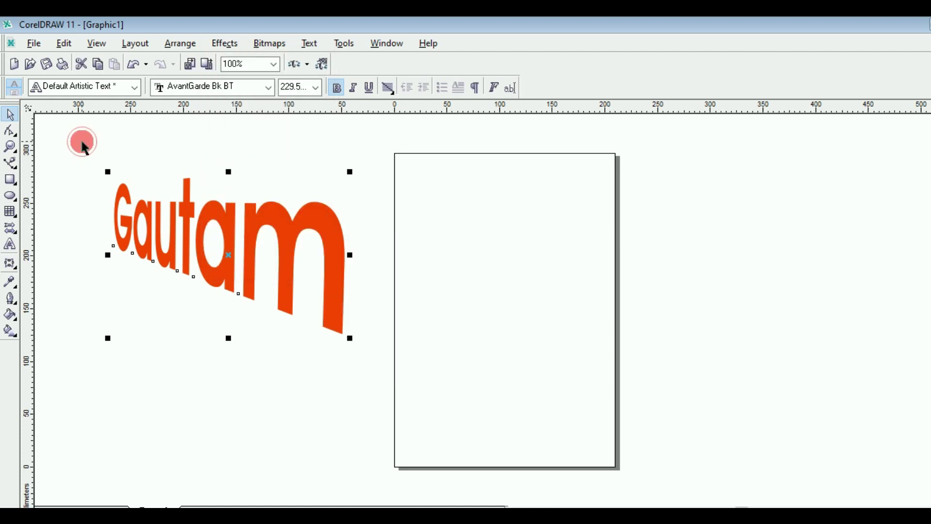
click(84, 146)
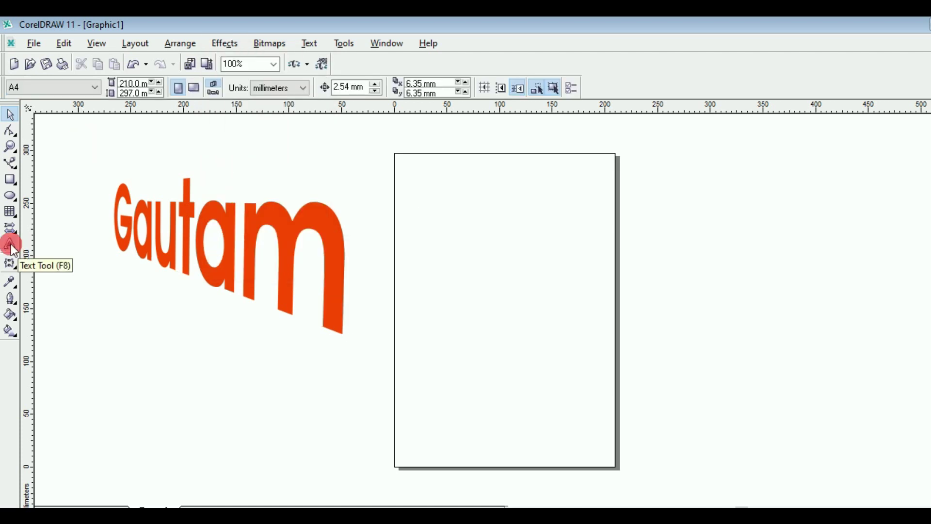
click(11, 246)
click(443, 238)
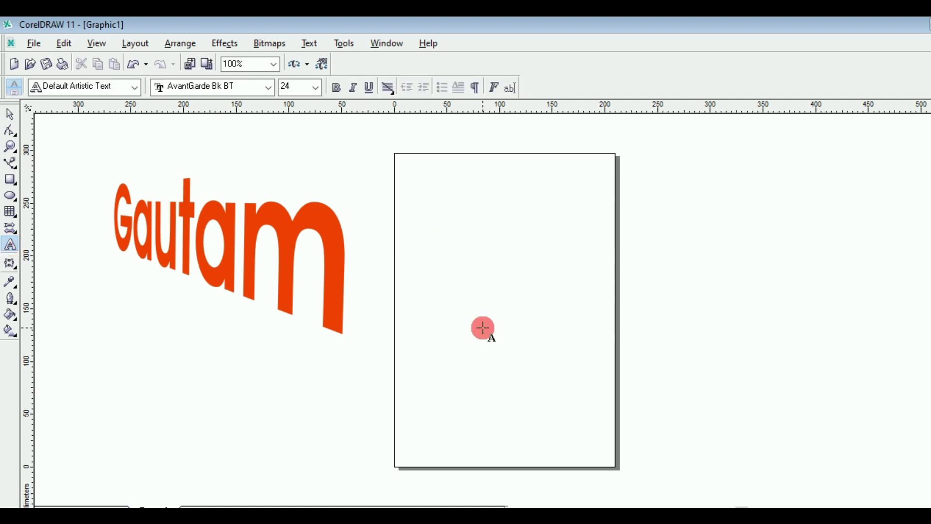
key(Escape)
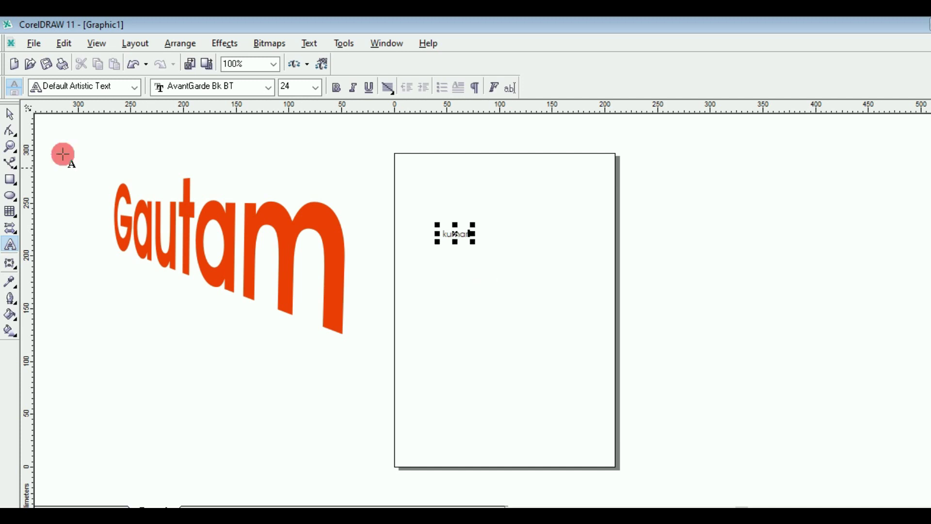
click(10, 115)
drag(474, 241, 695, 384)
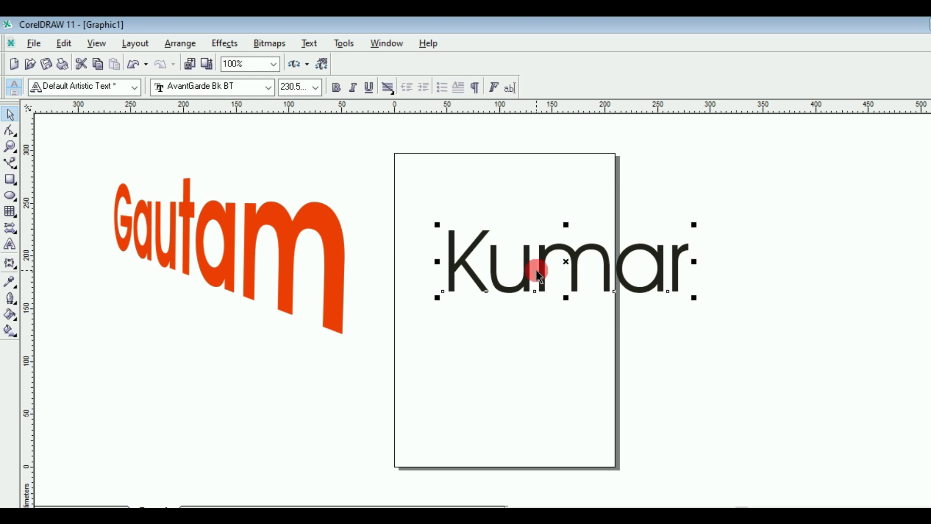
Step: Copy Gautam's perspective onto Kumar with Effects > Copy Effect > Perspective From
click(224, 44)
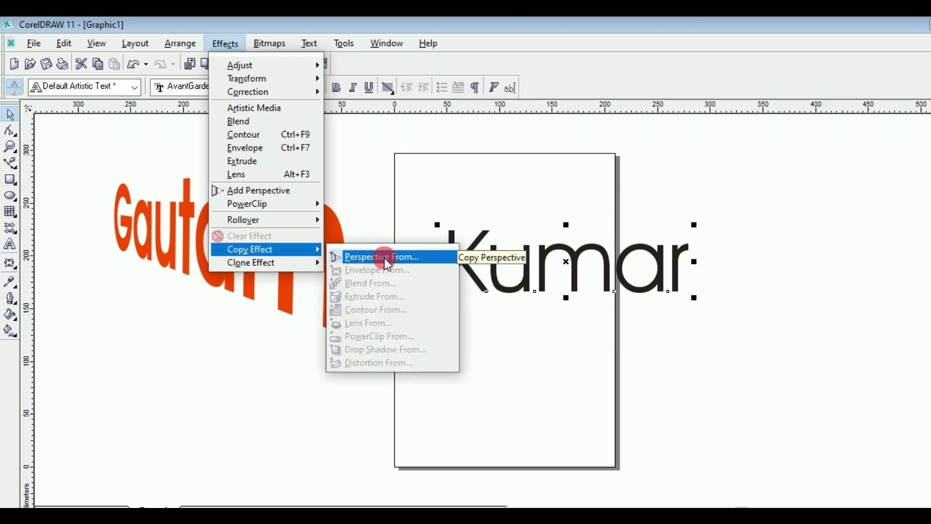
click(386, 258)
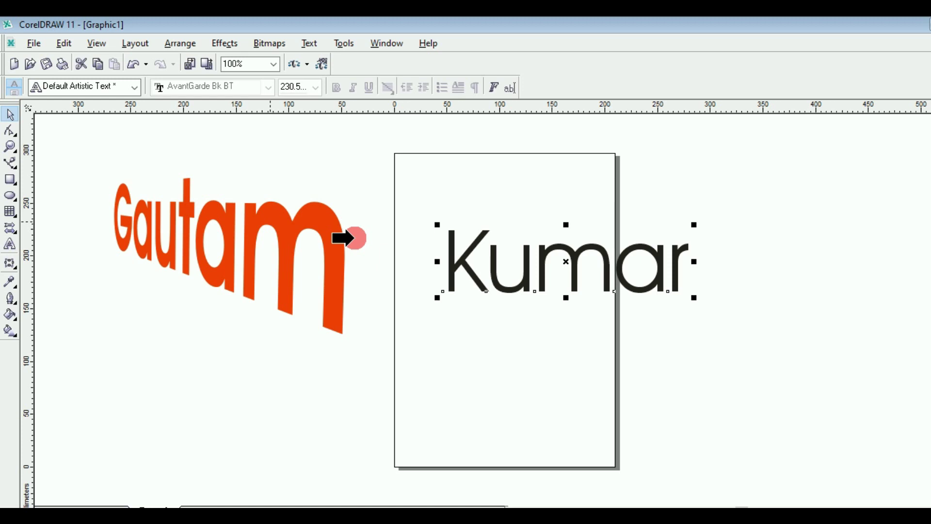
click(271, 218)
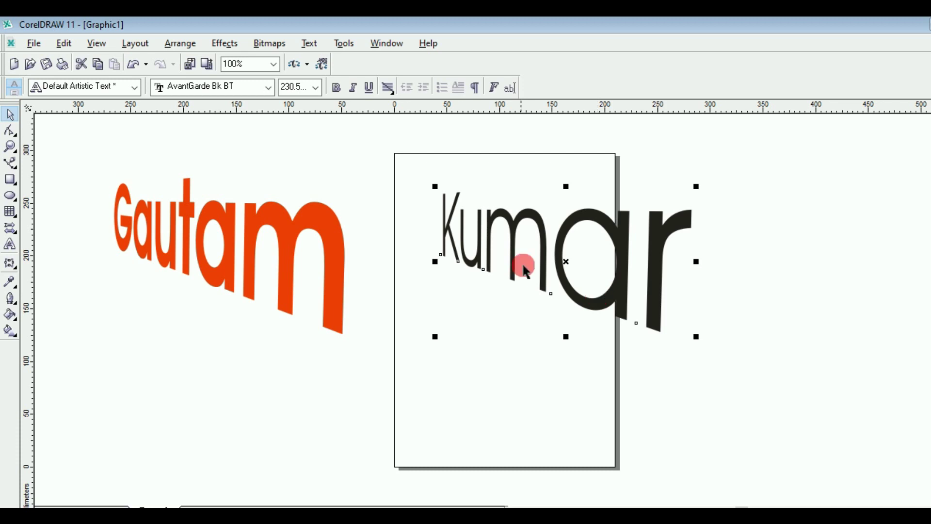
Step: Move Kumar just below the Gautam title
key(Escape)
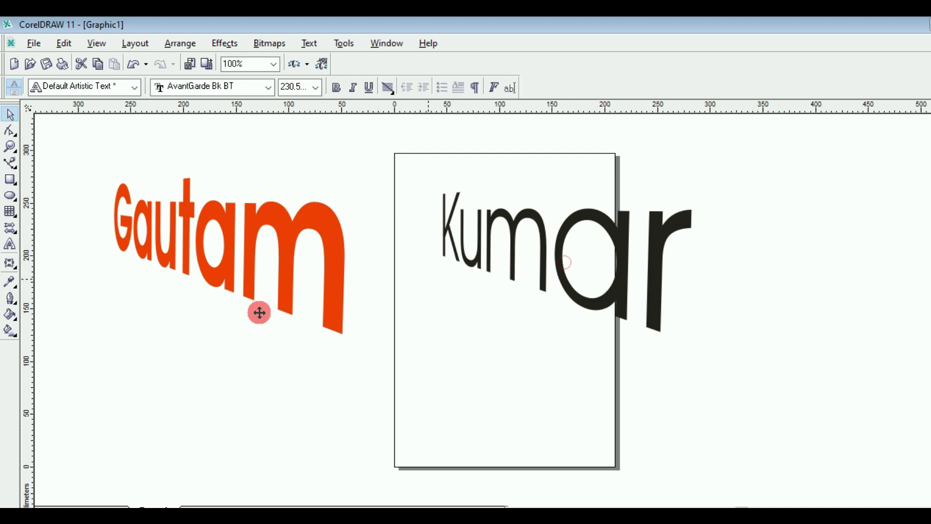
drag(259, 313, 203, 362)
click(85, 167)
click(12, 181)
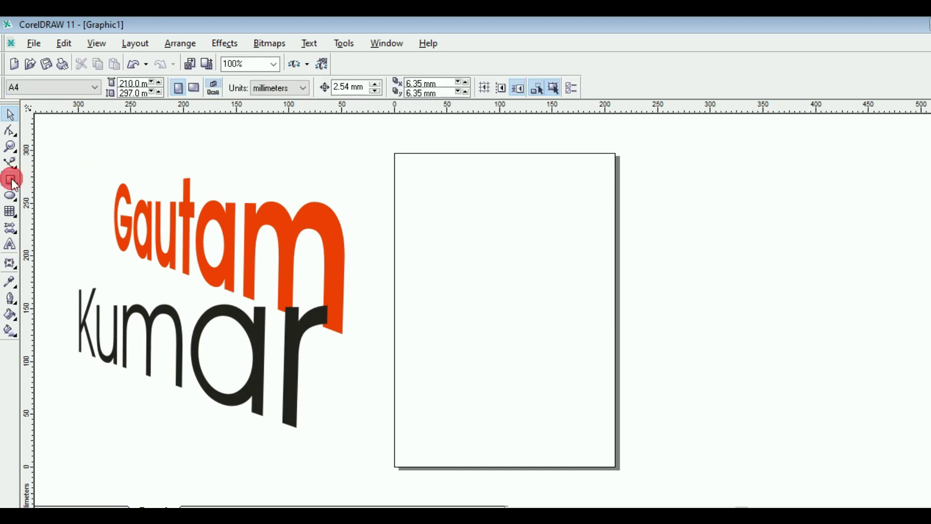
Step: Draw a large rectangle across the page and copy Gautam's perspective onto it
drag(423, 207, 709, 362)
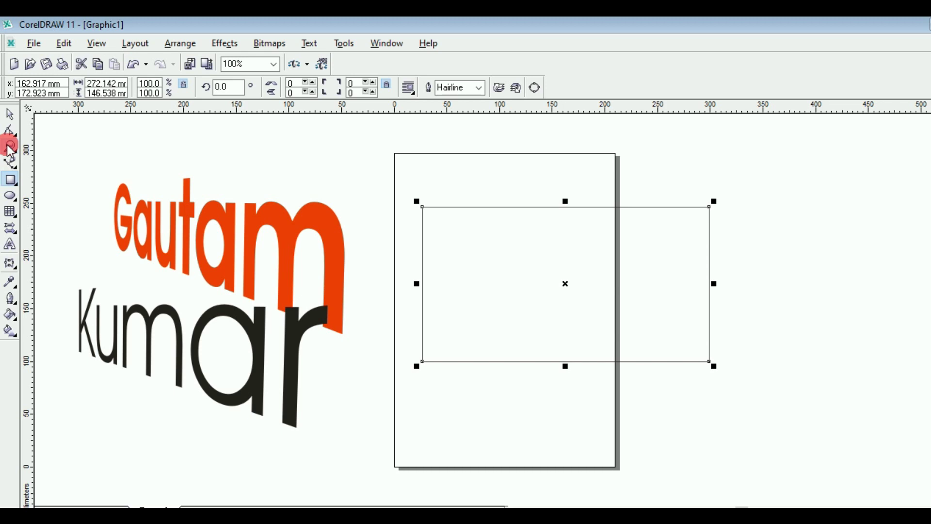
click(11, 117)
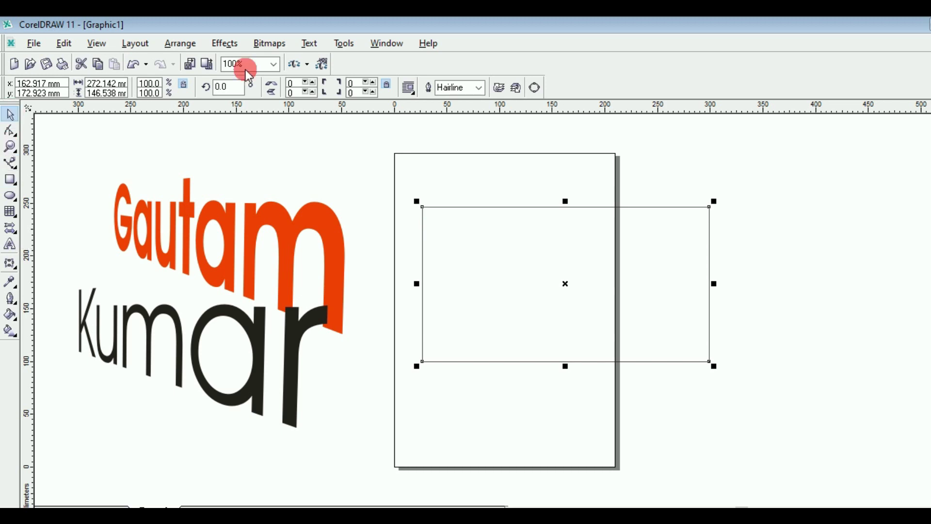
click(226, 44)
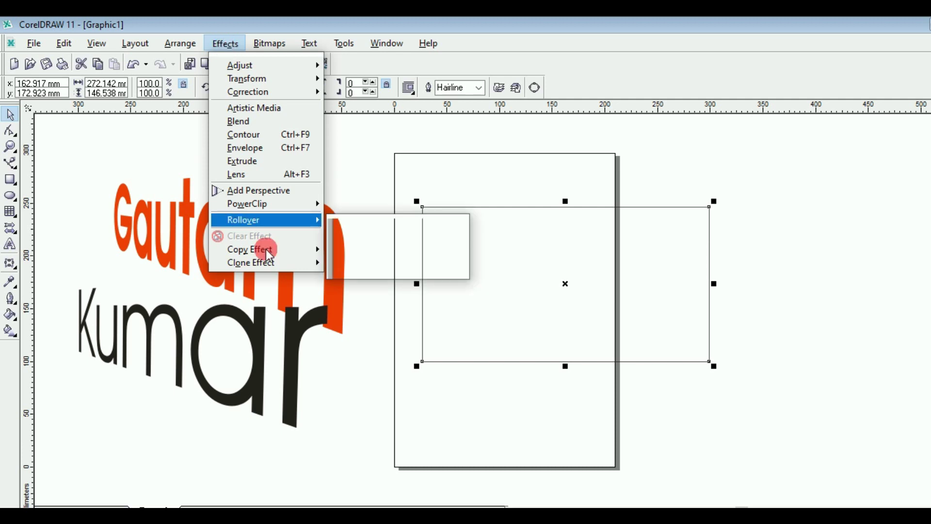
mouse_move(272, 251)
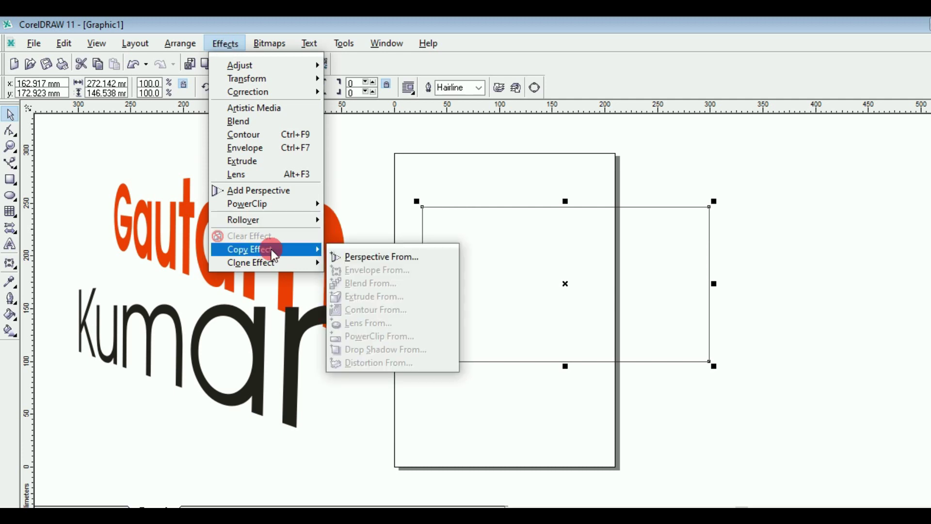
click(408, 260)
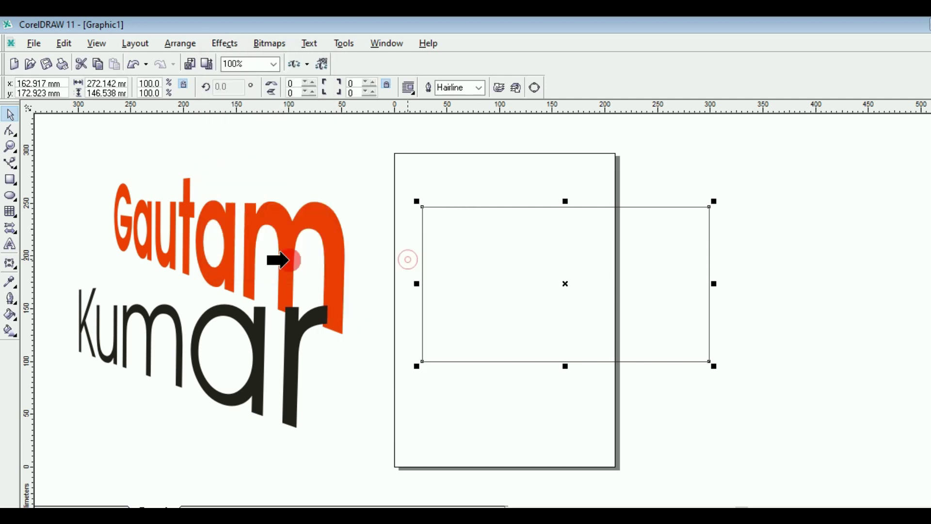
click(286, 231)
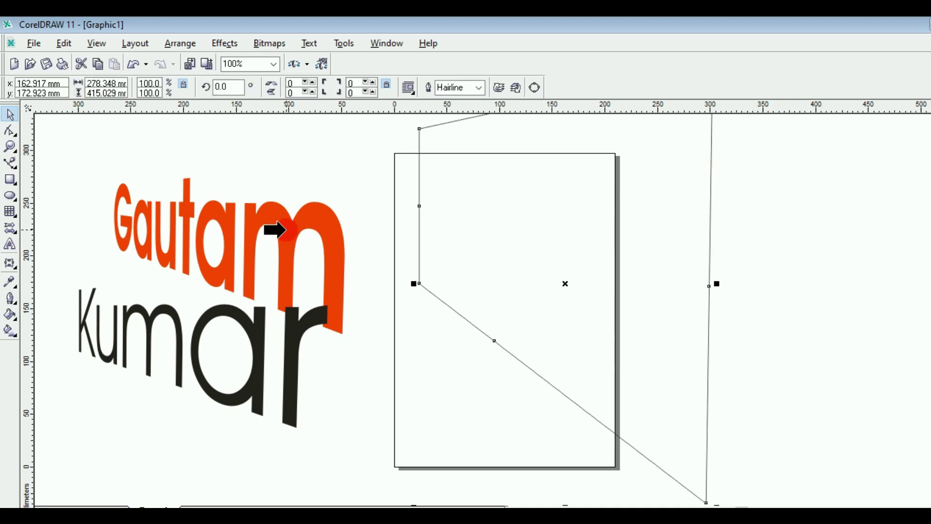
Step: Fill the distorted shape orange-red, reposition it, change it to dark purple, then delete it
click(415, 282)
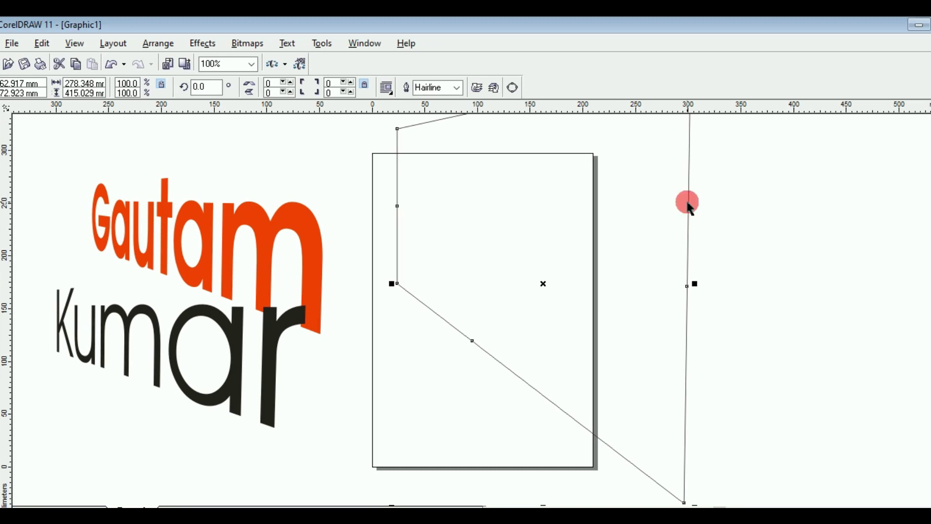
click(520, 284)
drag(520, 283, 508, 355)
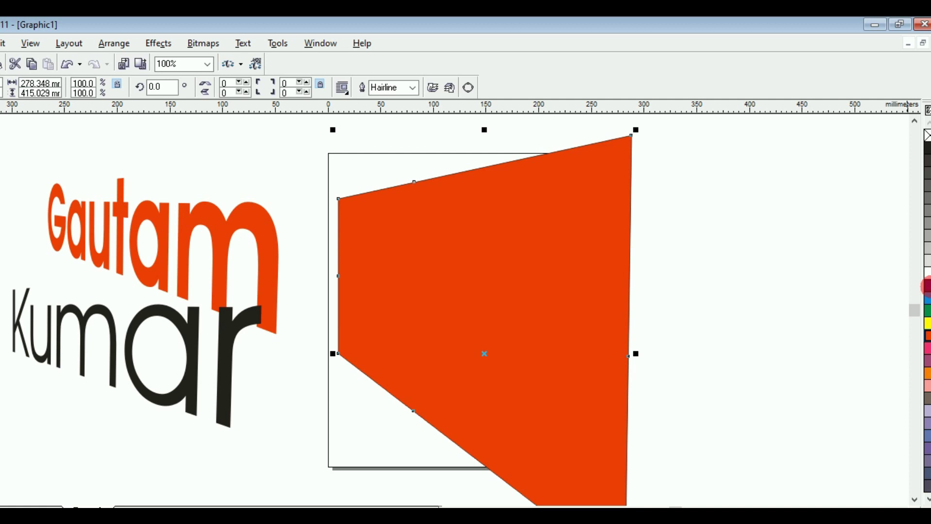
click(926, 286)
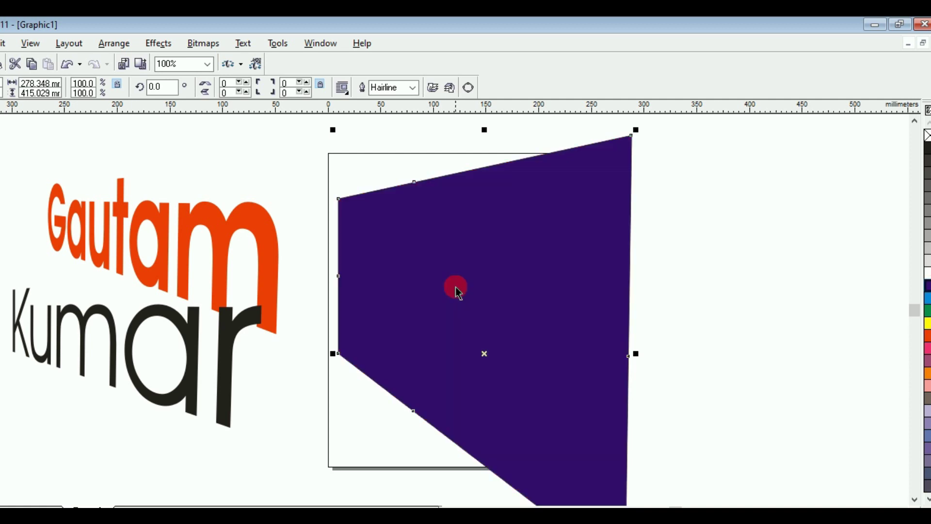
key(Delete)
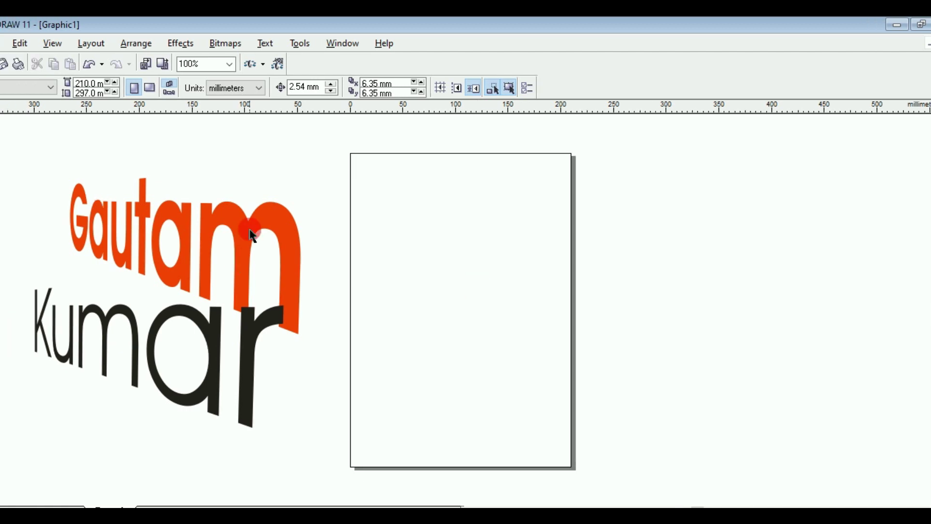
Step: Drag Kumar up to overlap Gautam, then open and dismiss the Copy Effect menu
click(209, 334)
drag(229, 329, 255, 251)
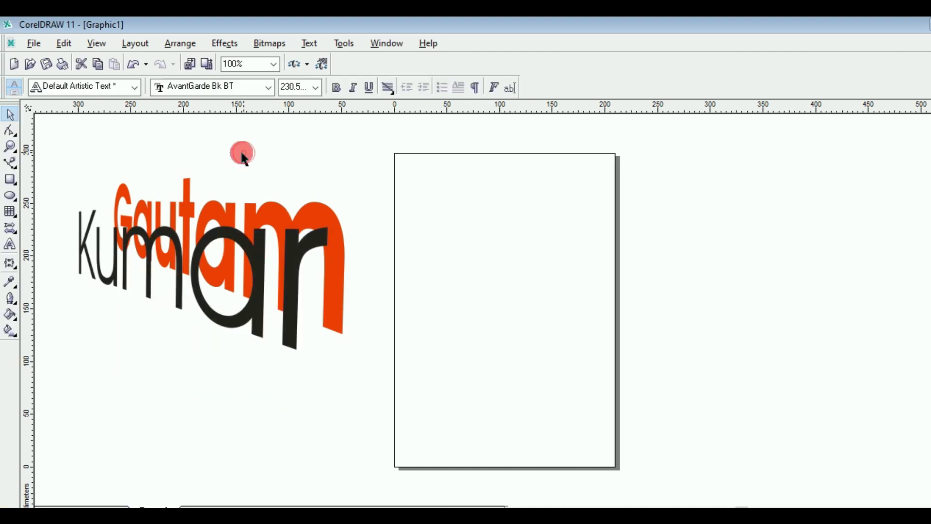
click(227, 44)
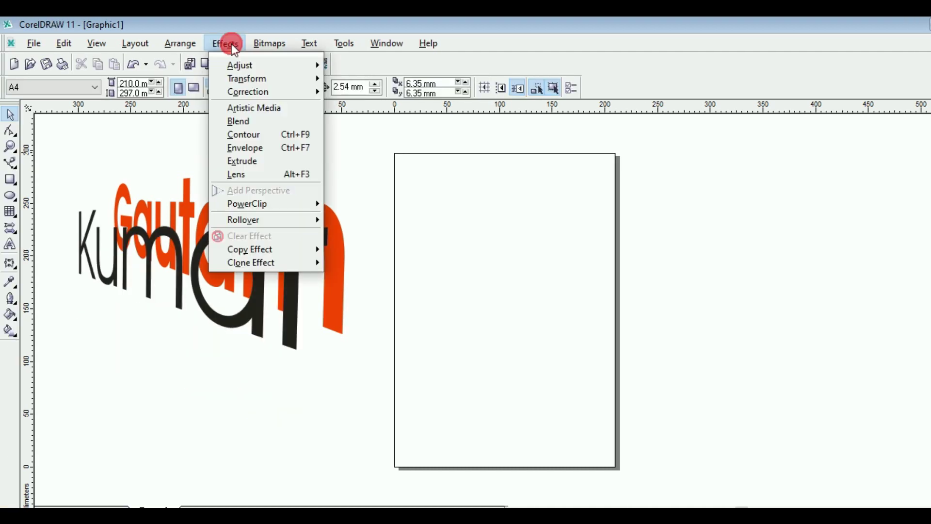
click(293, 255)
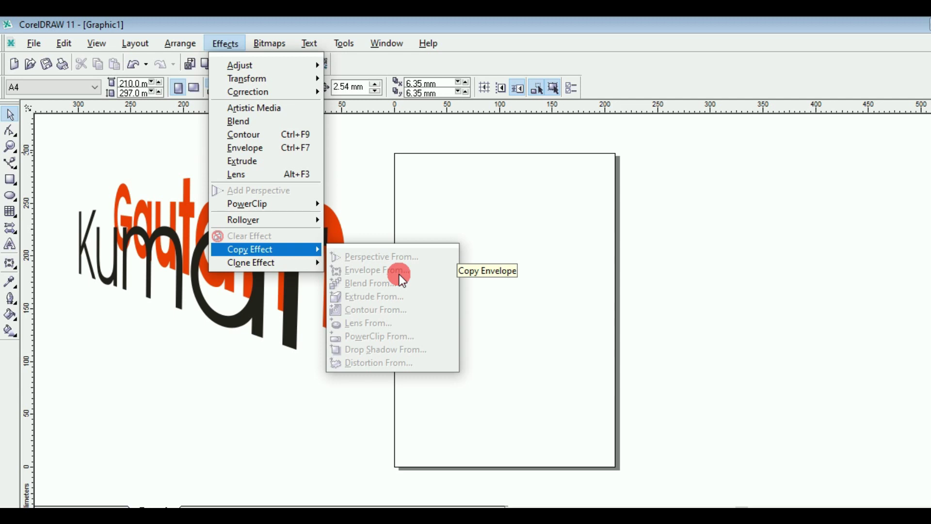
click(363, 182)
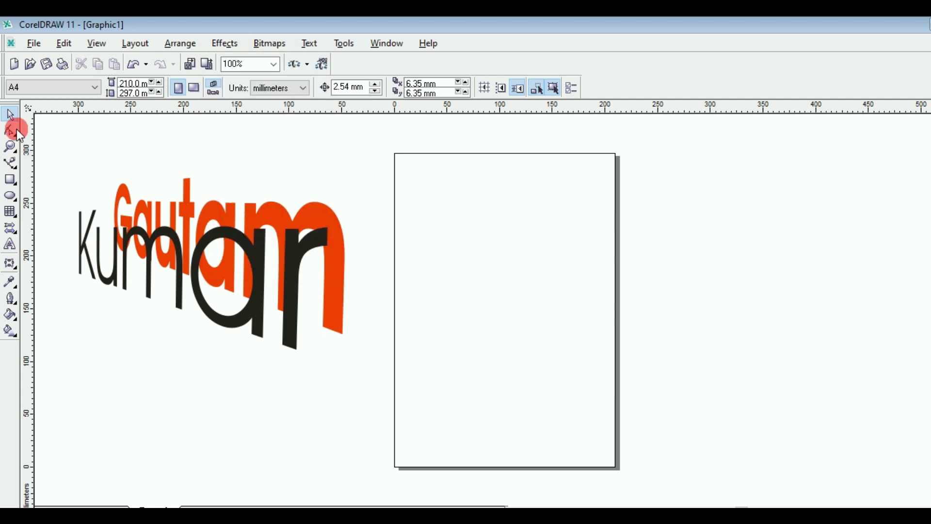
Step: Draw a wide rectangle and bend its top and bottom edges into waves with the Envelope tool
click(10, 180)
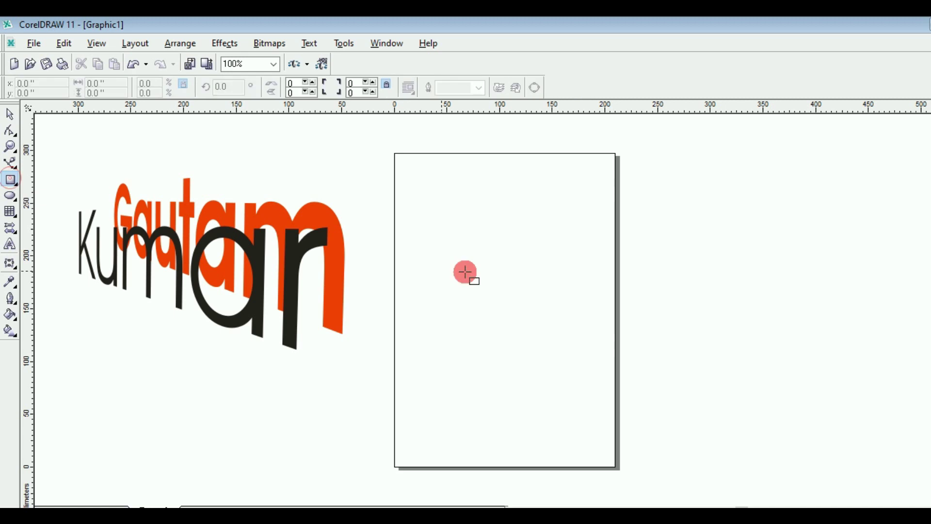
drag(425, 248, 683, 328)
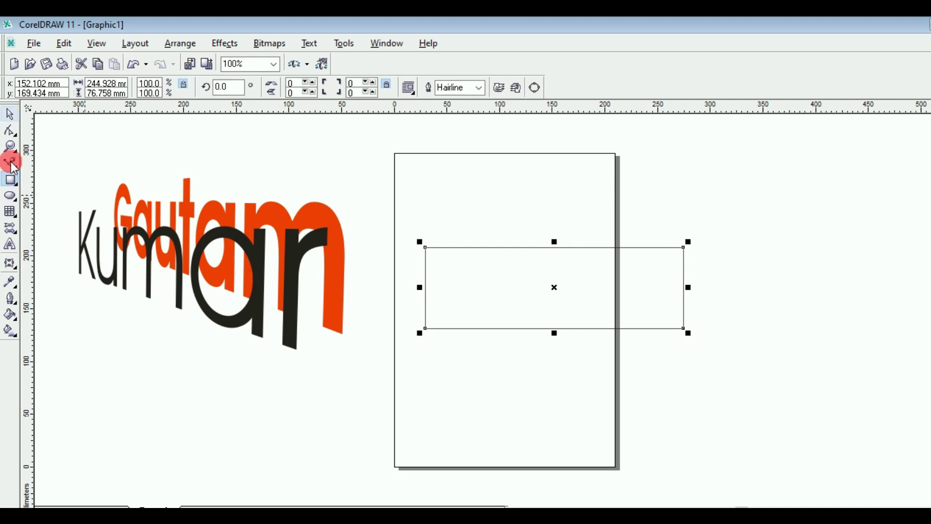
drag(15, 266, 89, 273)
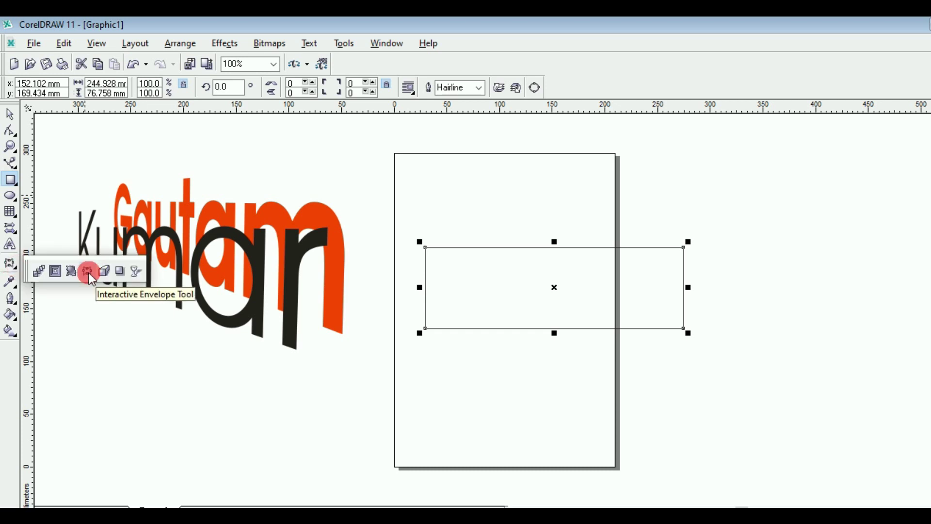
drag(89, 272, 88, 273)
click(518, 272)
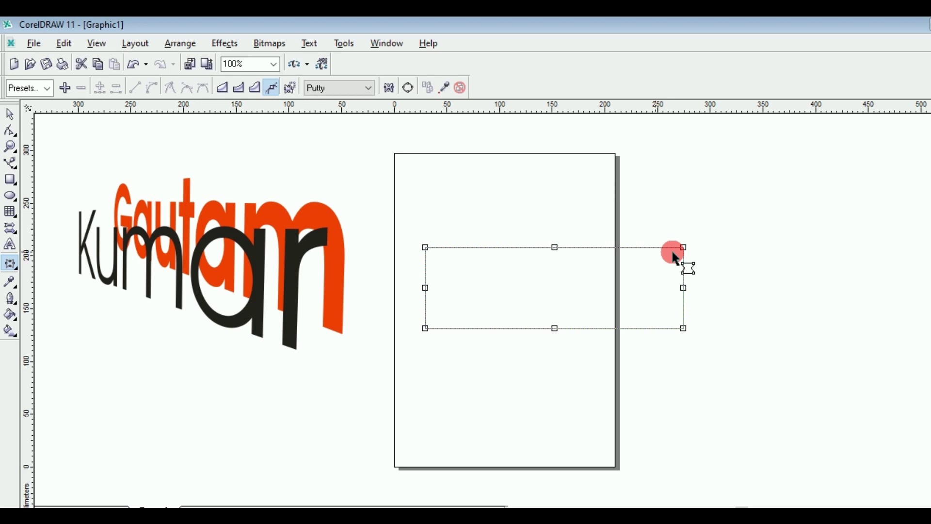
click(556, 248)
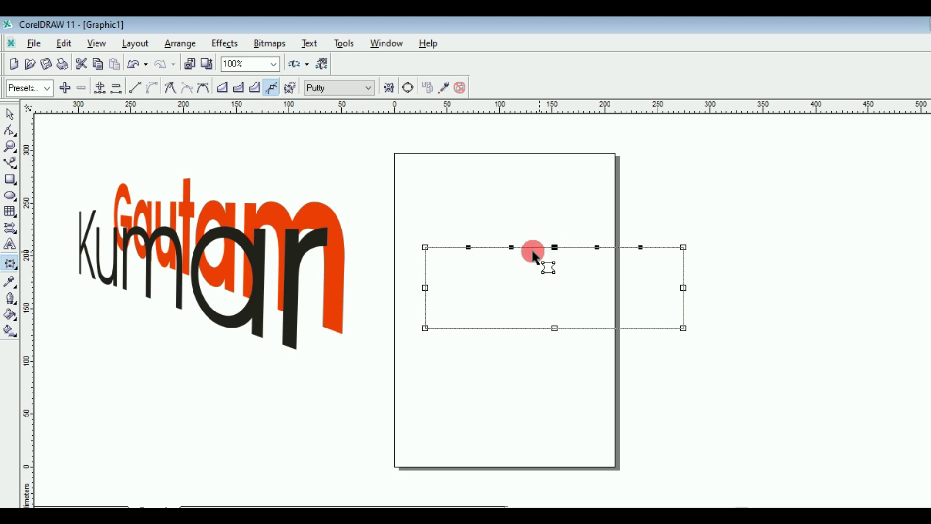
mouse_move(597, 249)
mouse_down()
mouse_move(573, 314)
mouse_move(598, 336)
mouse_move(588, 383)
mouse_move(594, 361)
mouse_up()
click(554, 328)
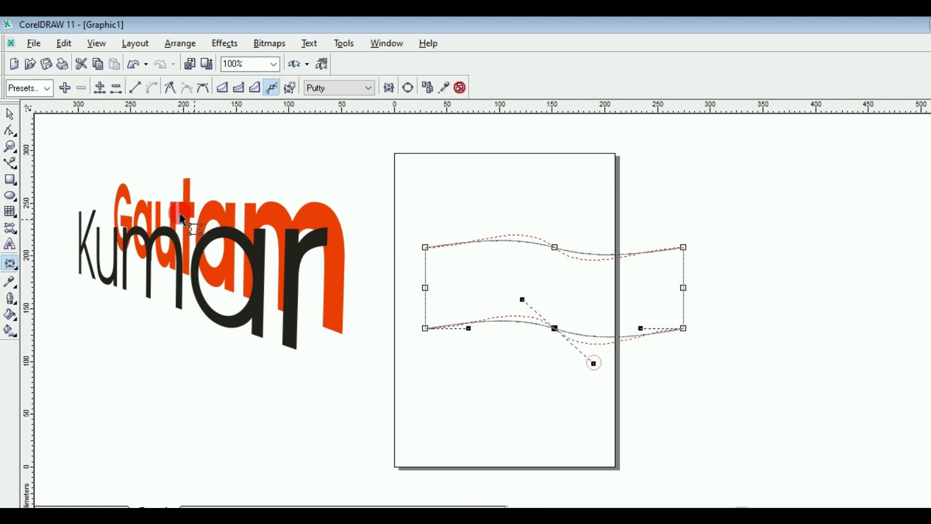
Step: Fill the wavy shape dark purple and move the banner up near the page top
click(11, 115)
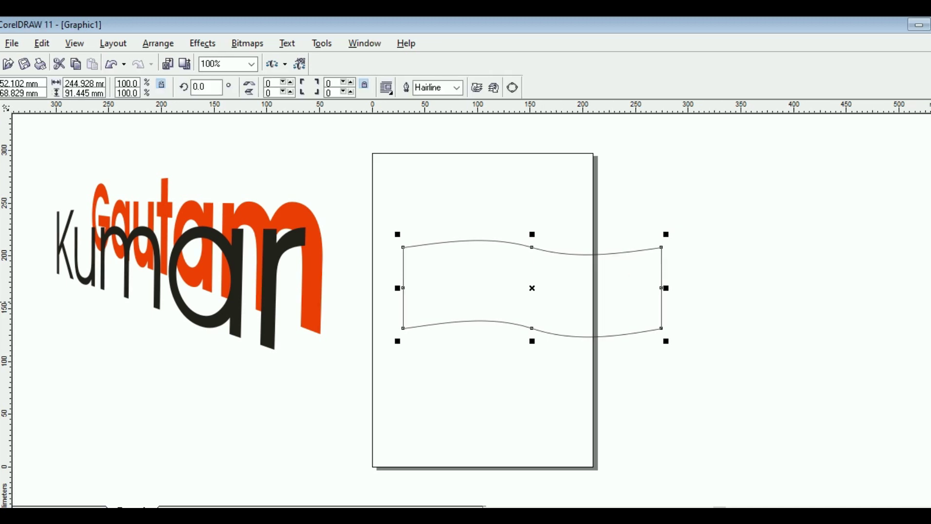
click(507, 288)
drag(506, 289, 513, 233)
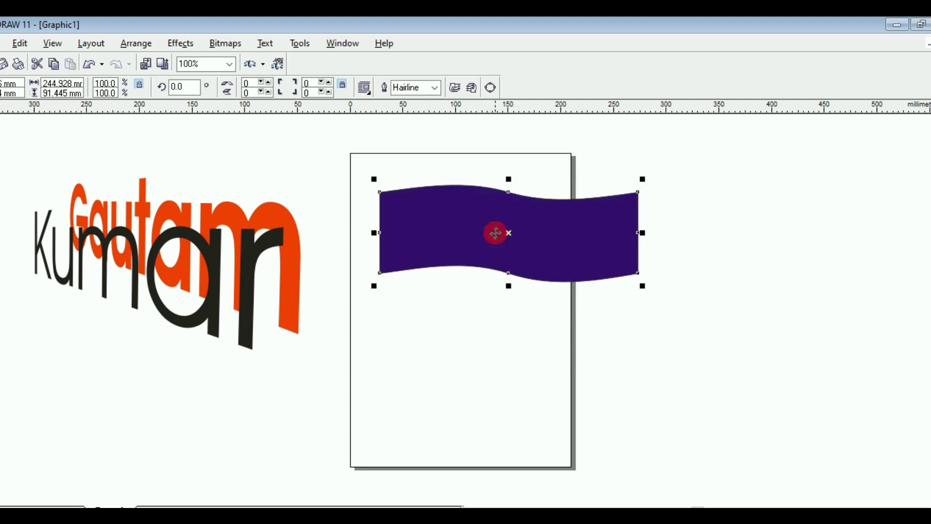
click(250, 162)
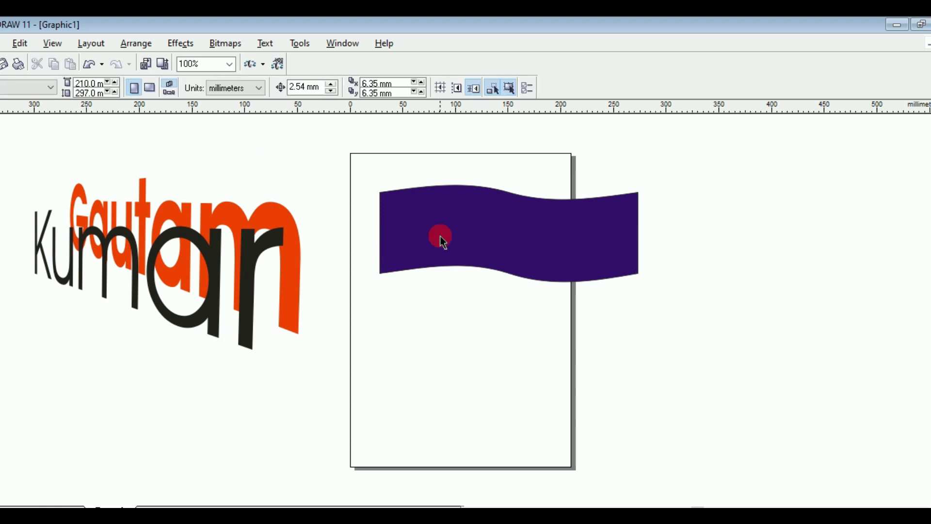
click(0, 248)
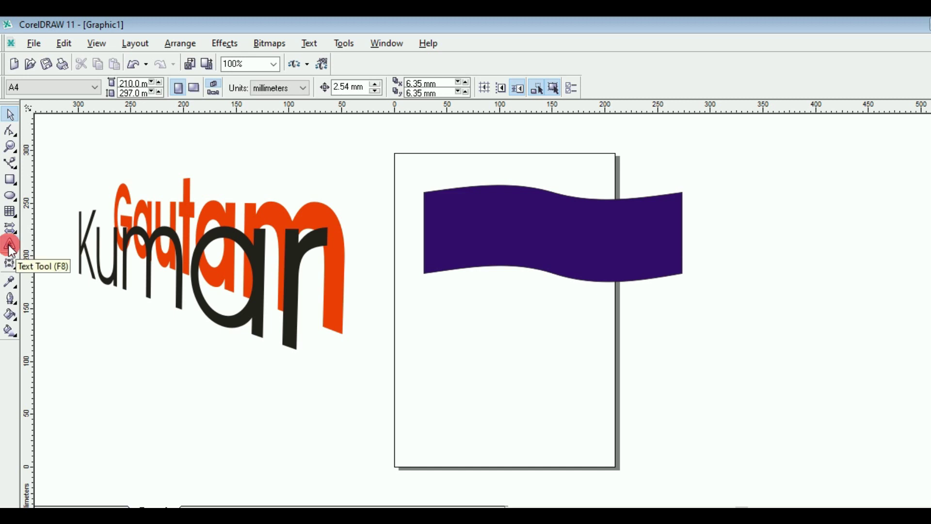
Step: Type 'gautam' on the page below the banner
click(10, 247)
click(388, 317)
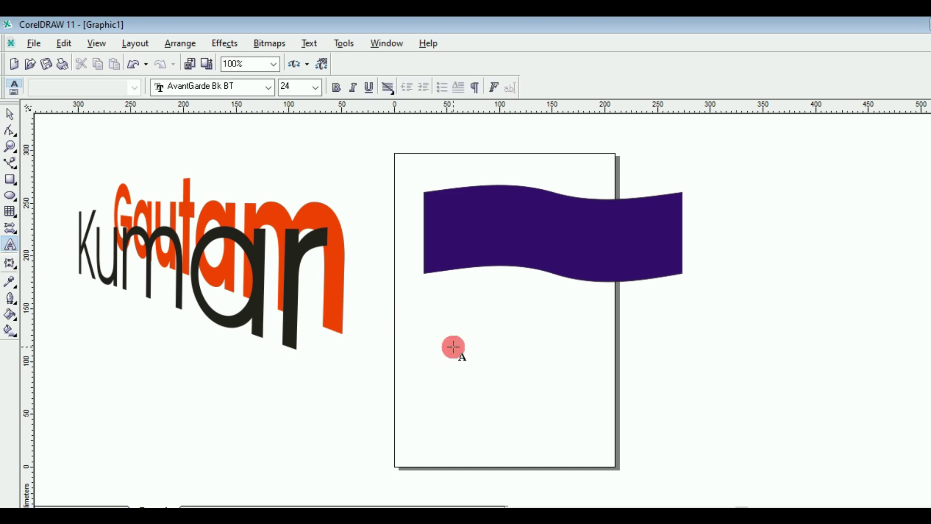
click(453, 347)
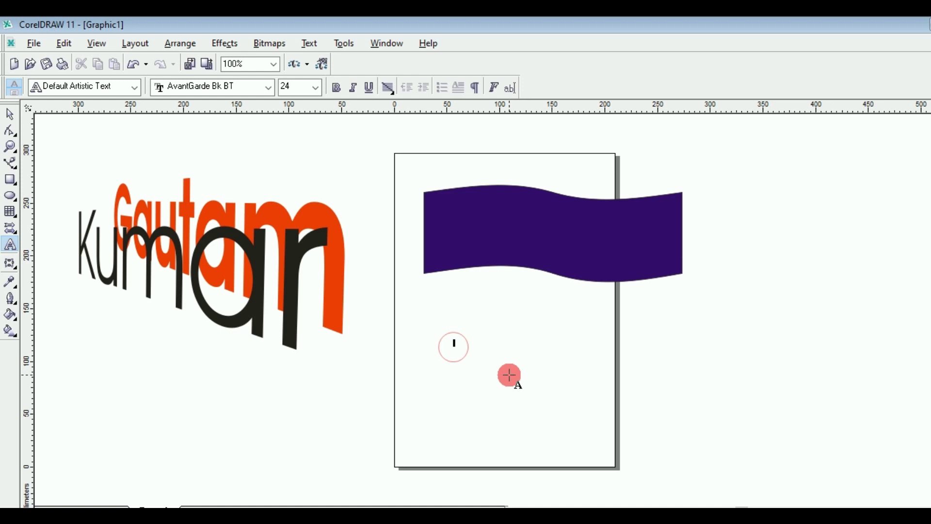
key(Escape)
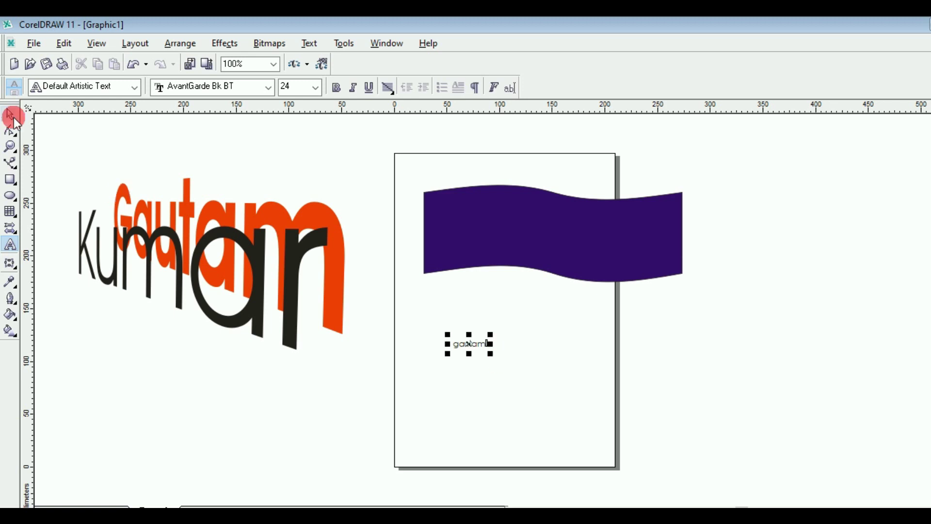
Step: Enlarge and stretch Gautam taller, make it bold, move it under the banner, and colour it red
click(12, 116)
drag(493, 352, 686, 425)
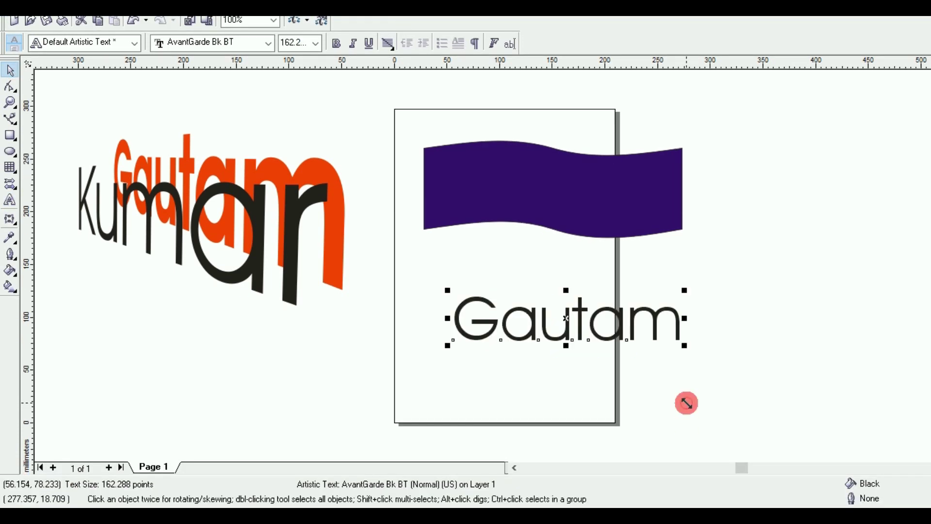
drag(561, 349, 566, 360)
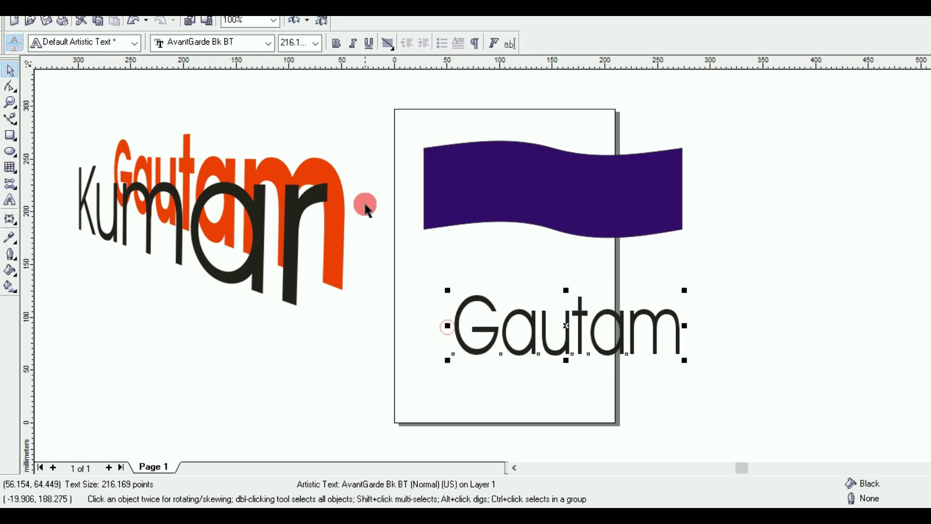
click(336, 43)
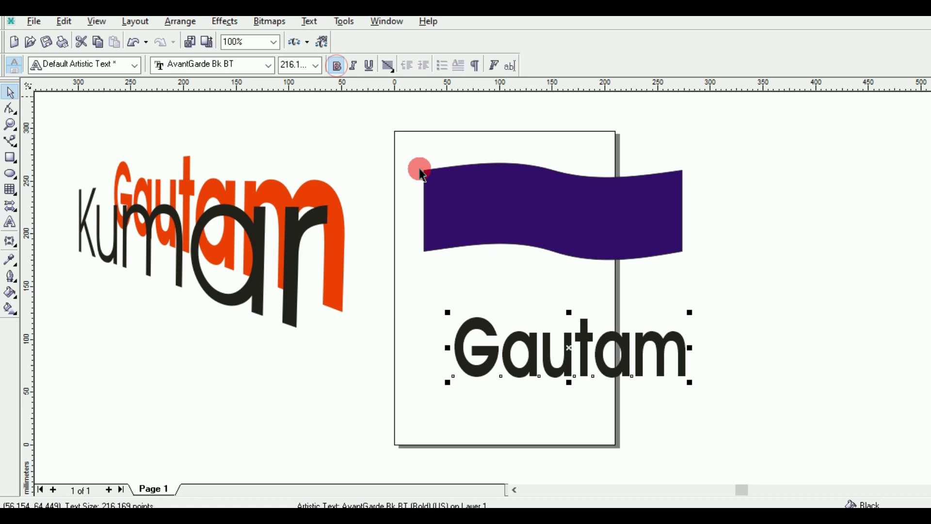
click(421, 173)
drag(562, 328, 553, 320)
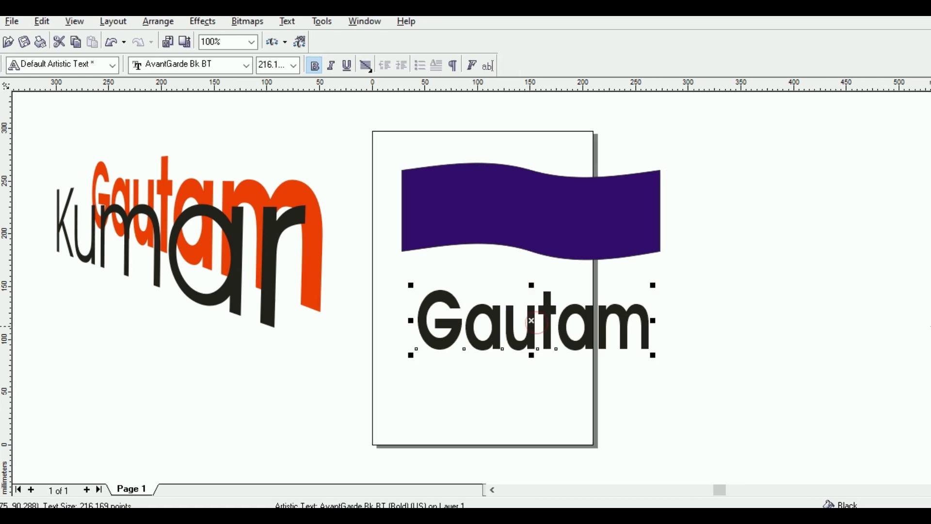
click(709, 357)
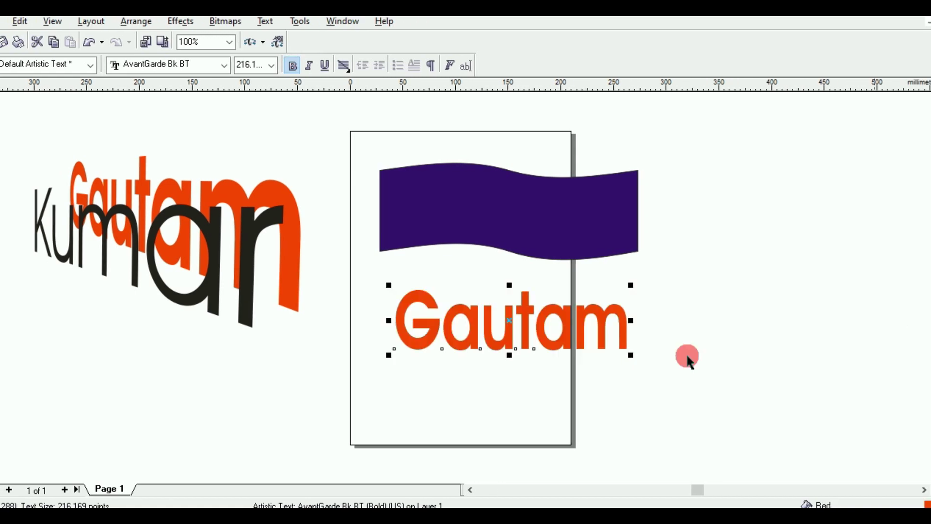
click(494, 331)
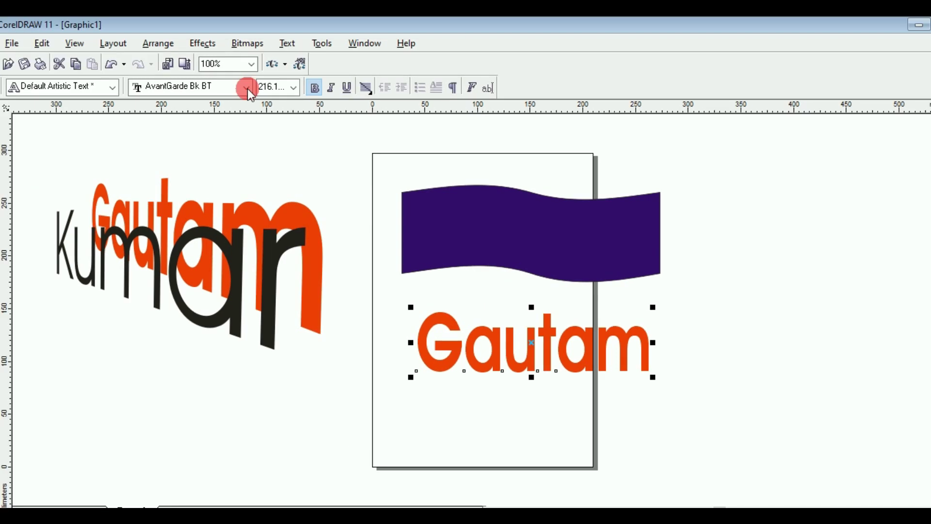
Step: Copy the purple band's wavy envelope onto Gautam with Effects > Copy Effect > Envelope From
click(211, 44)
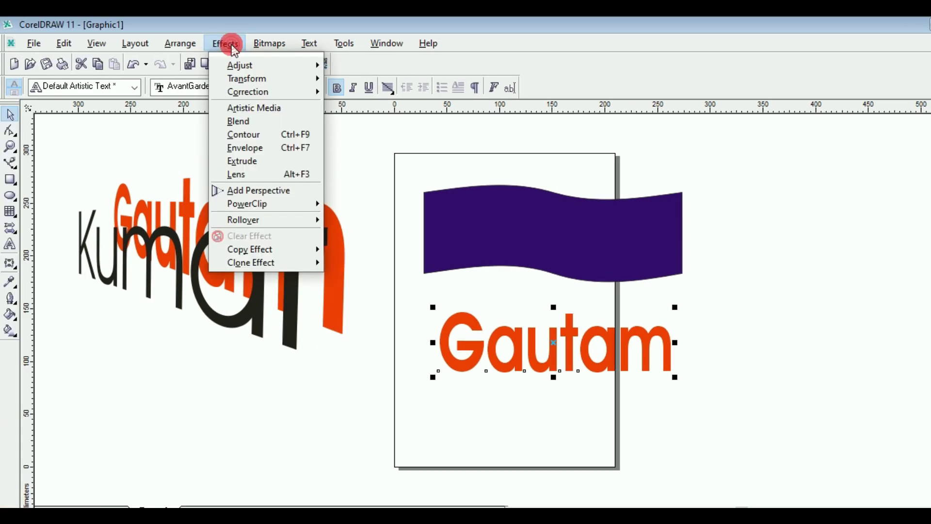
mouse_move(261, 251)
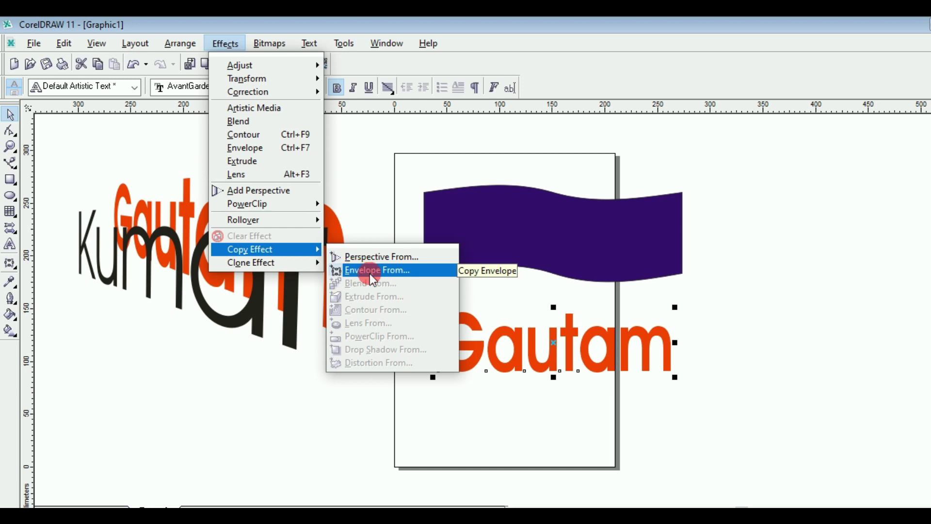
click(382, 271)
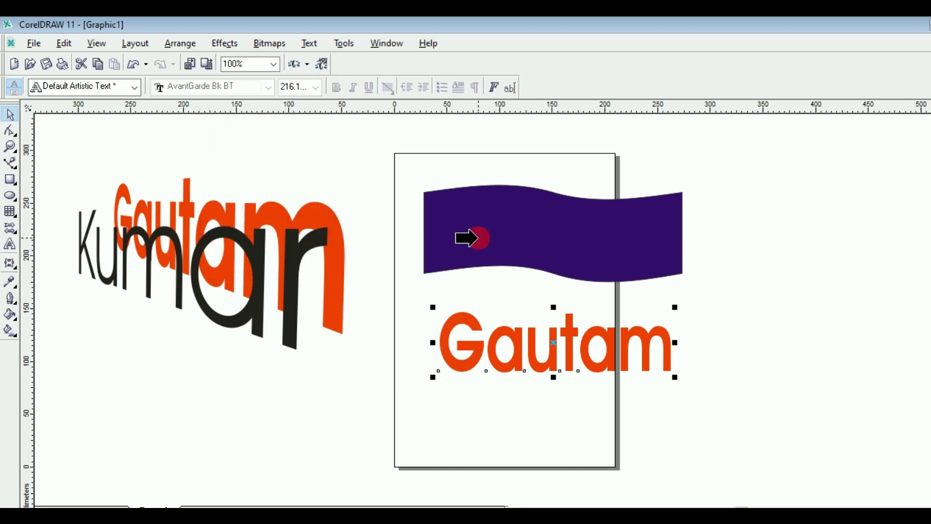
click(478, 238)
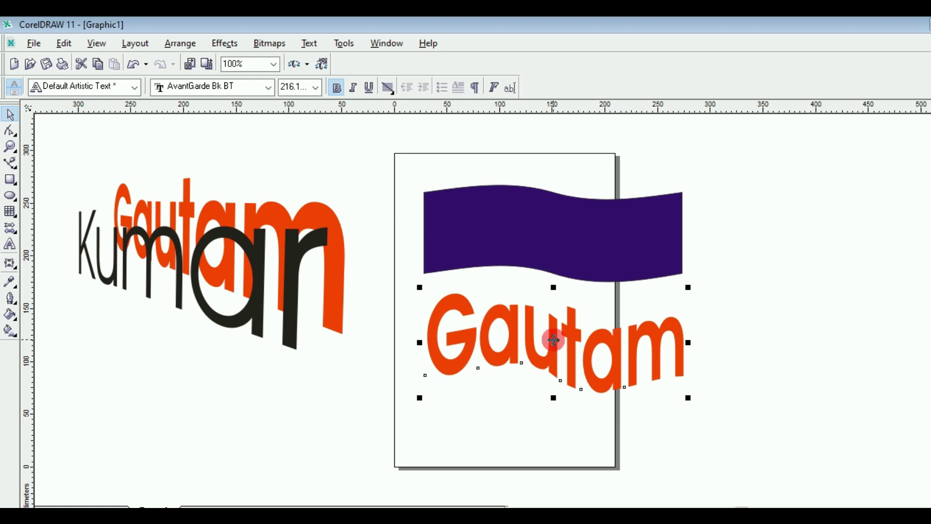
Step: Lay the wavy Gautam text over the band and move the banner onto the Kumar text
drag(553, 340, 550, 243)
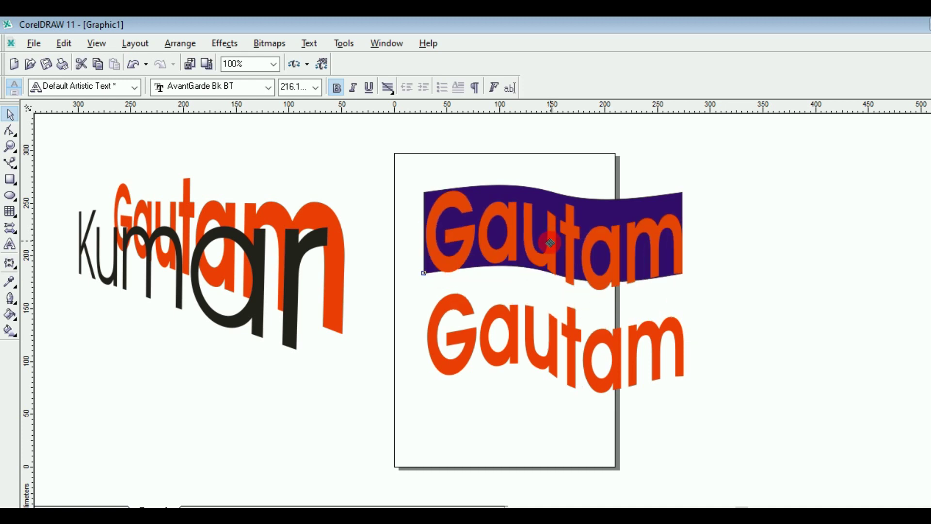
drag(549, 235, 550, 235)
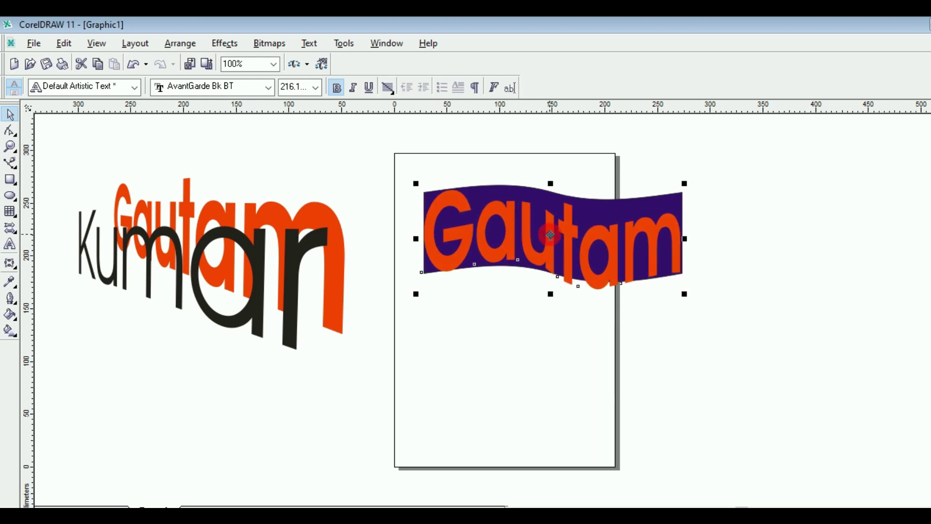
key(Up)
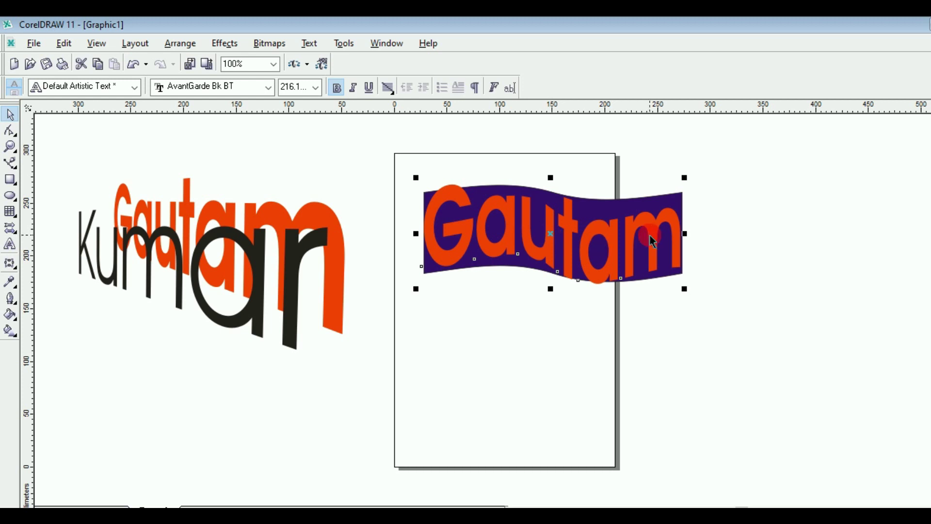
drag(537, 231, 738, 331)
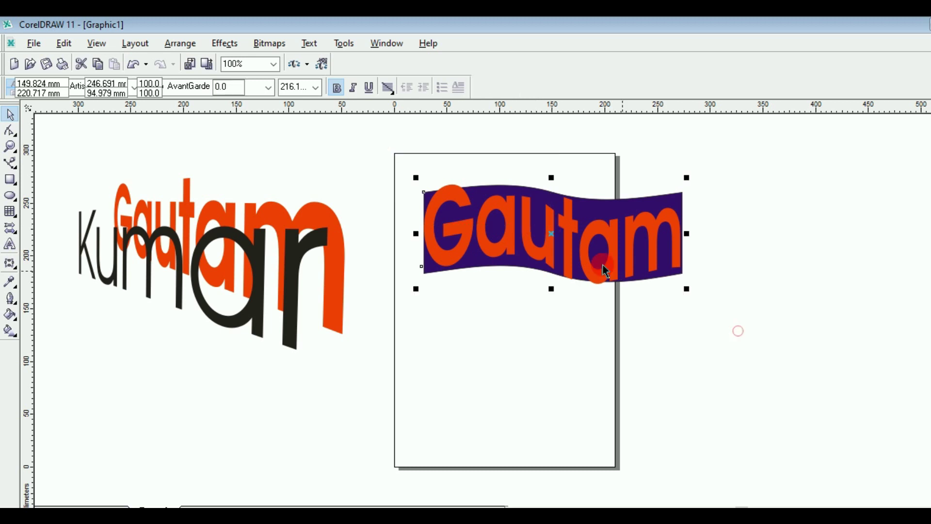
click(477, 235)
drag(477, 236, 259, 221)
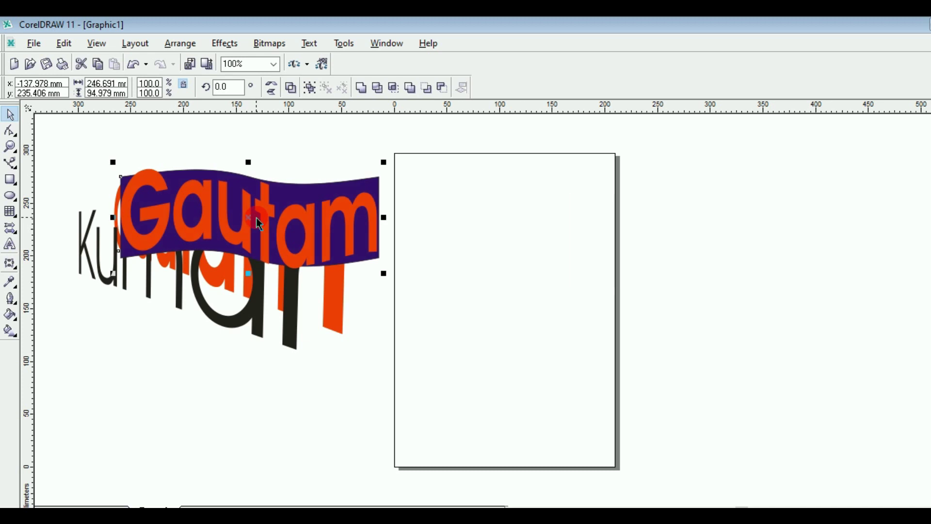
click(320, 183)
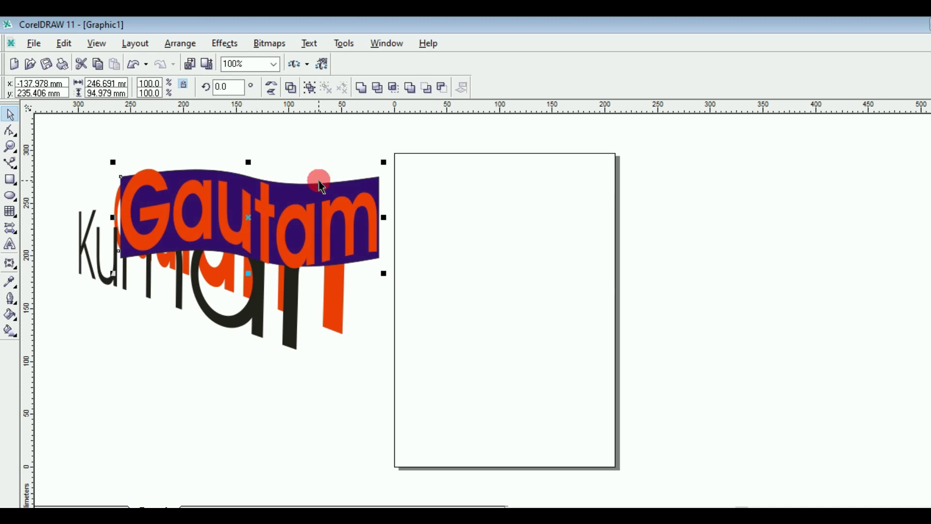
click(333, 122)
click(226, 44)
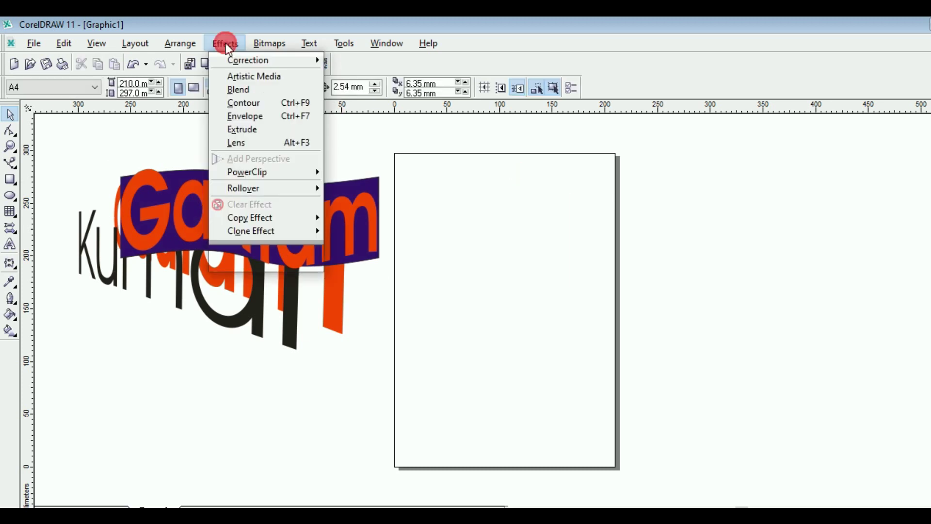
click(300, 245)
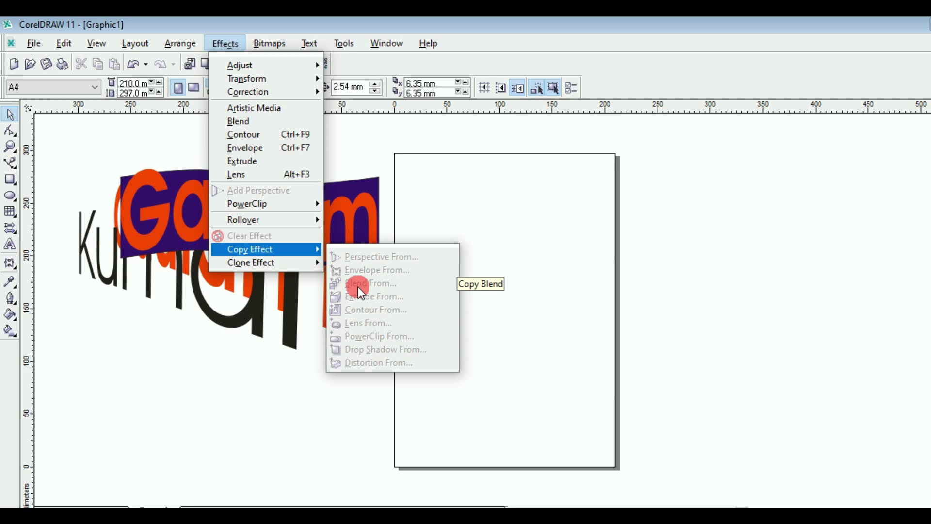
click(518, 229)
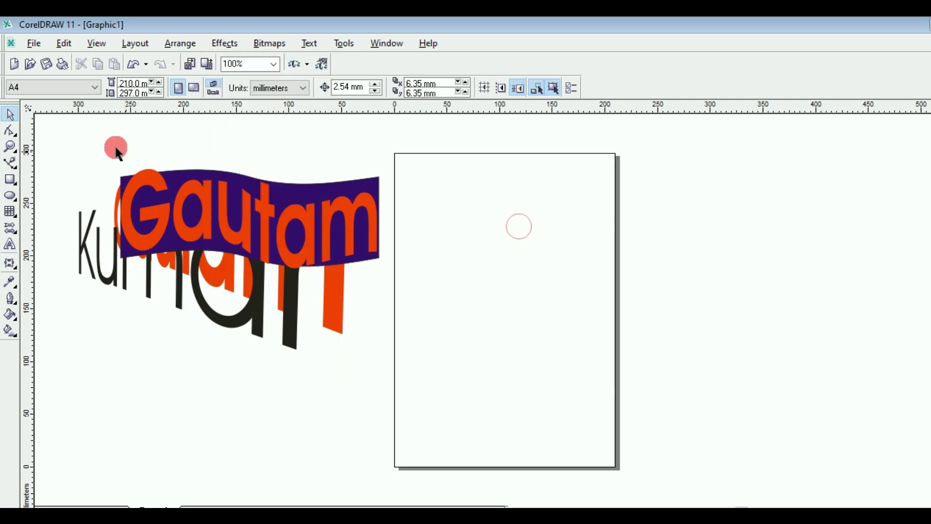
click(115, 147)
Step: Draw a rectangle with an ellipse below it right of the page, and select both
click(10, 181)
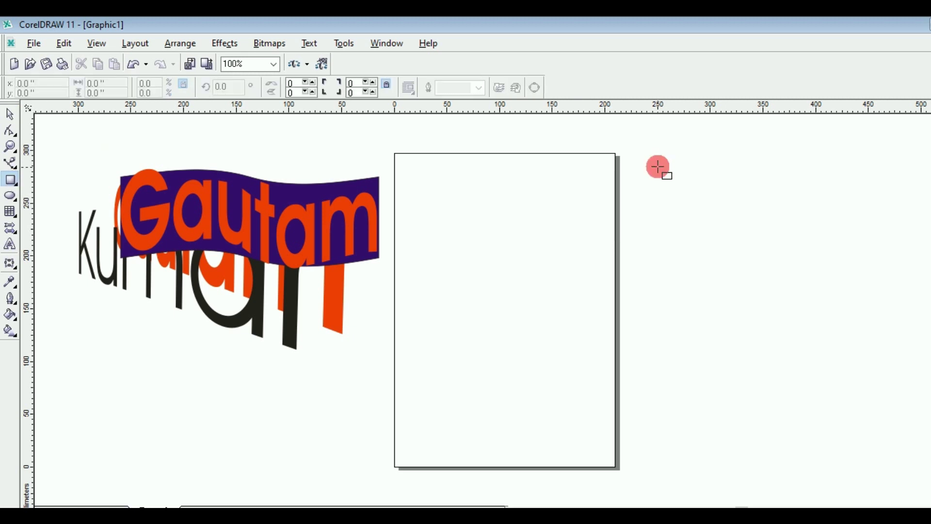
drag(659, 167, 736, 224)
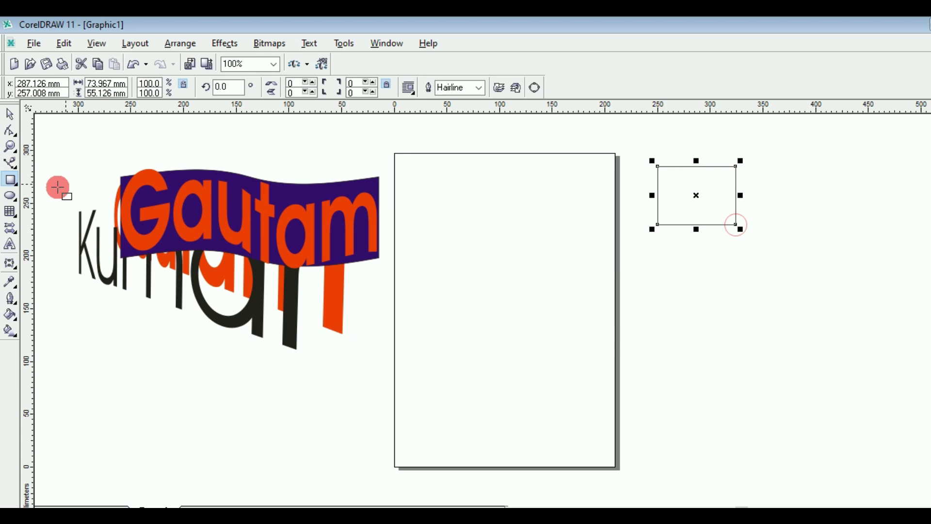
click(9, 196)
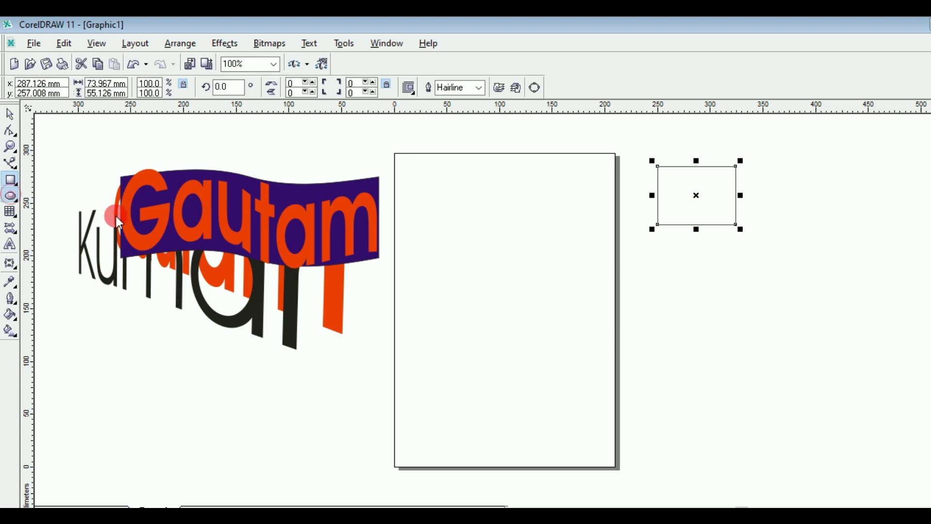
click(692, 304)
drag(669, 286, 749, 352)
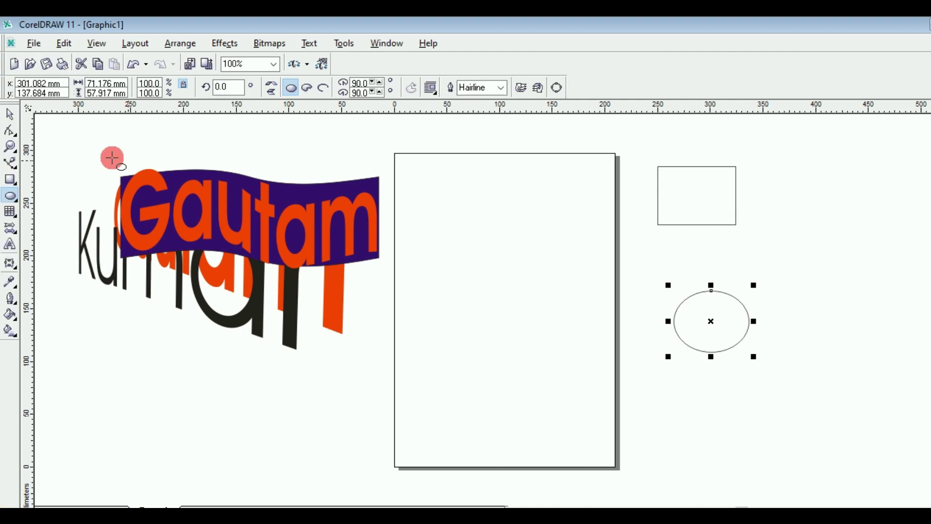
key(space)
click(638, 147)
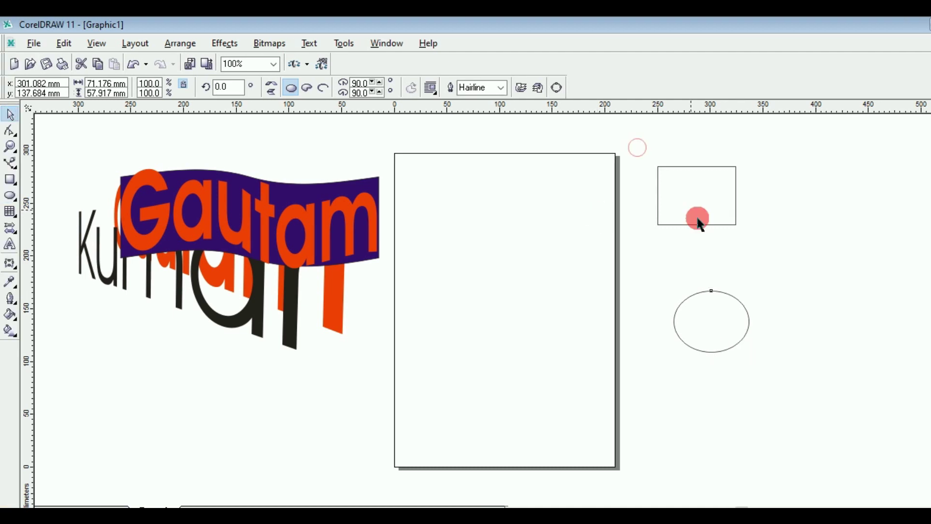
drag(701, 223, 783, 380)
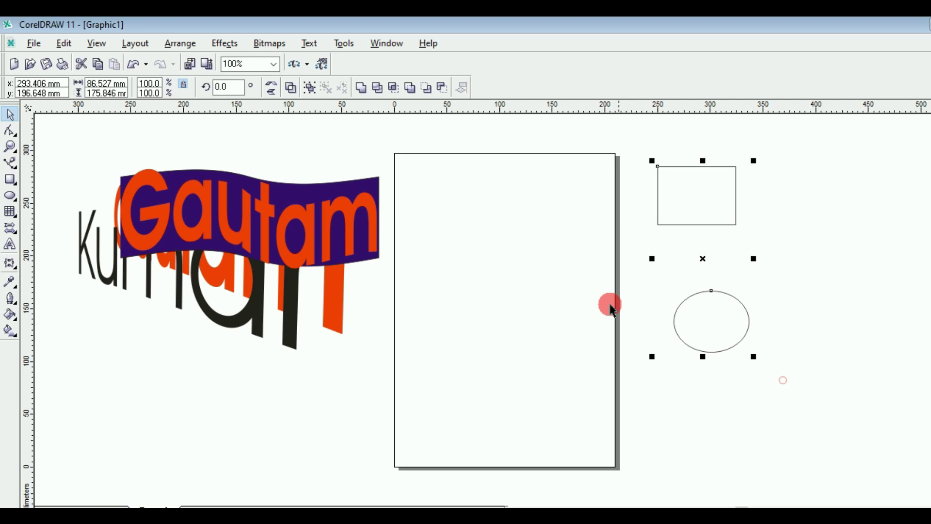
Step: Blend the rectangle into the ellipse in 20 steps, fill it blue, and move it further right
click(18, 265)
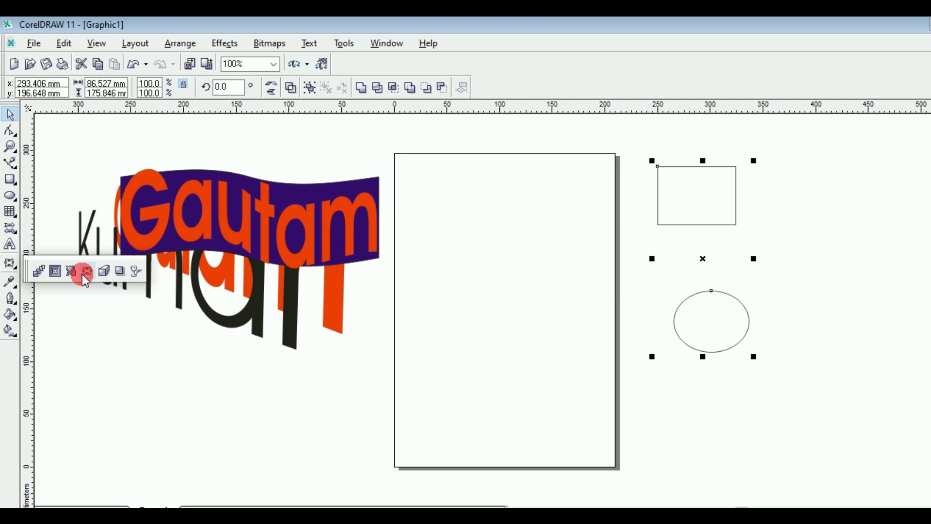
click(38, 274)
mouse_move(684, 176)
mouse_down()
mouse_move(703, 280)
mouse_move(692, 292)
mouse_up()
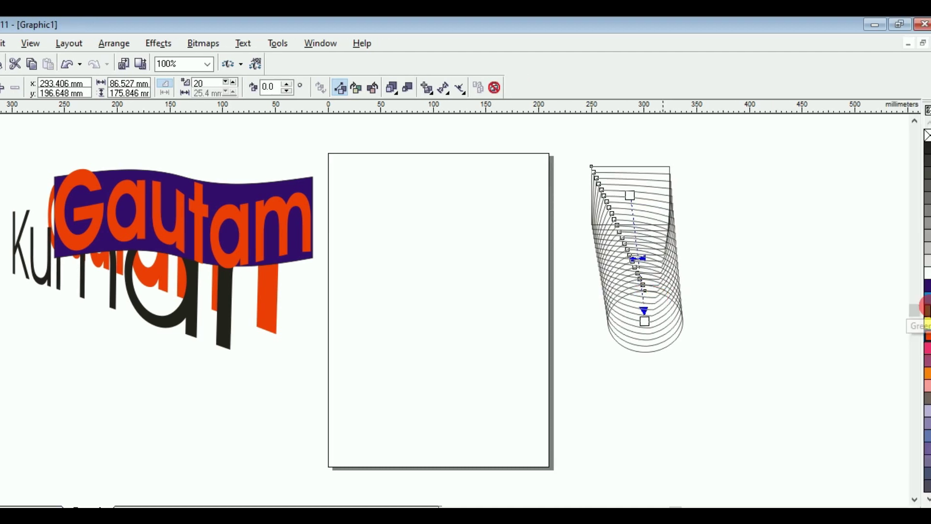
click(925, 302)
click(628, 293)
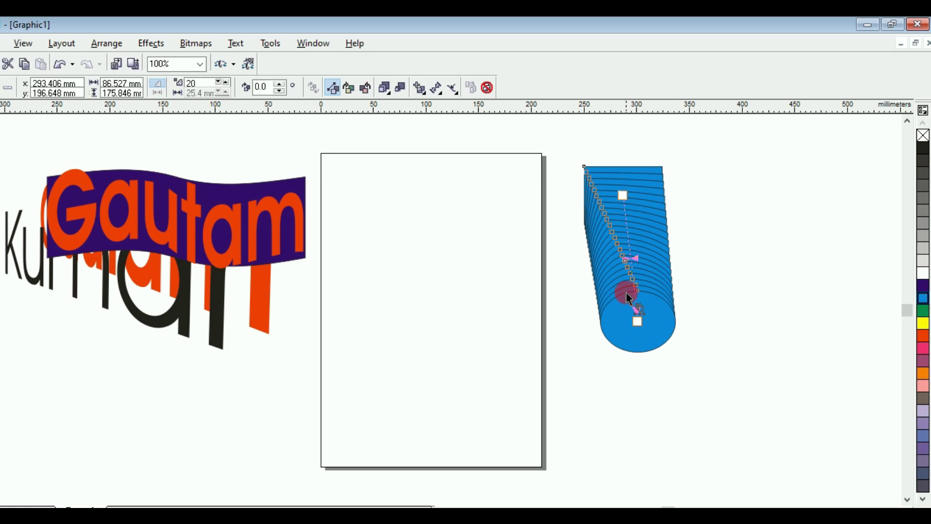
click(636, 226)
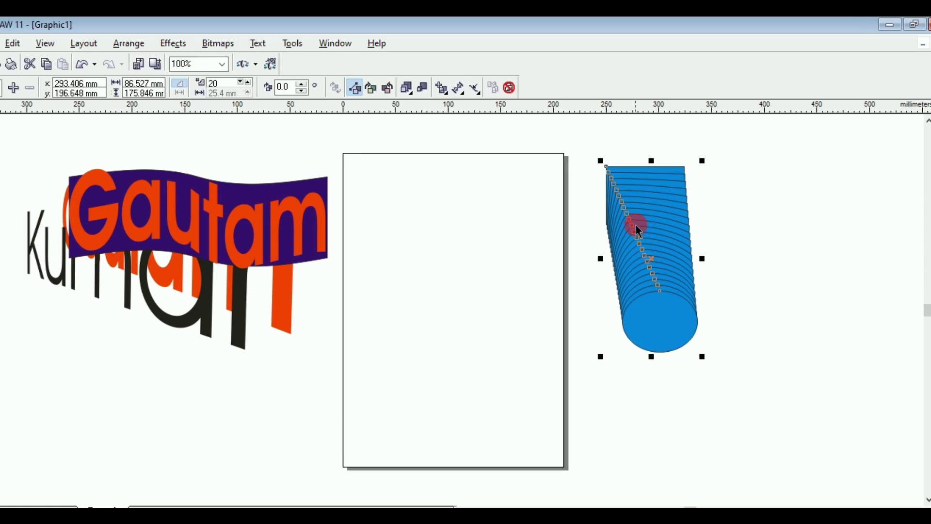
drag(636, 225, 751, 257)
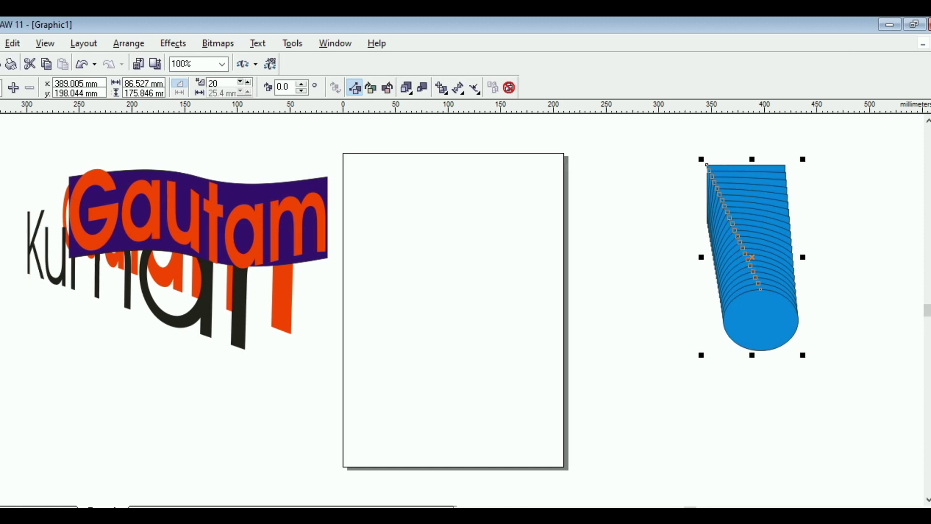
click(0, 191)
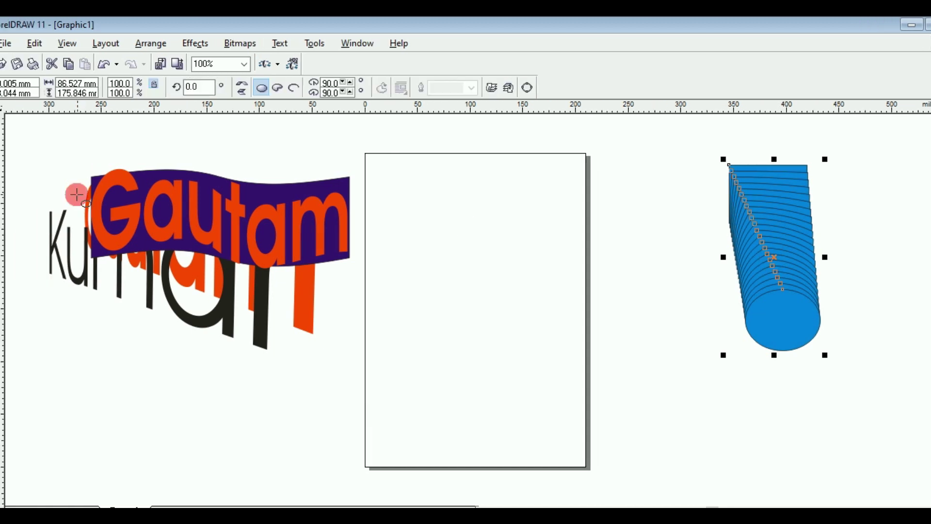
key(F6)
Step: Draw two rectangles on the page, one near the top and one lower, and select both
drag(413, 187, 491, 229)
drag(421, 335, 513, 368)
key(space)
drag(419, 169, 574, 412)
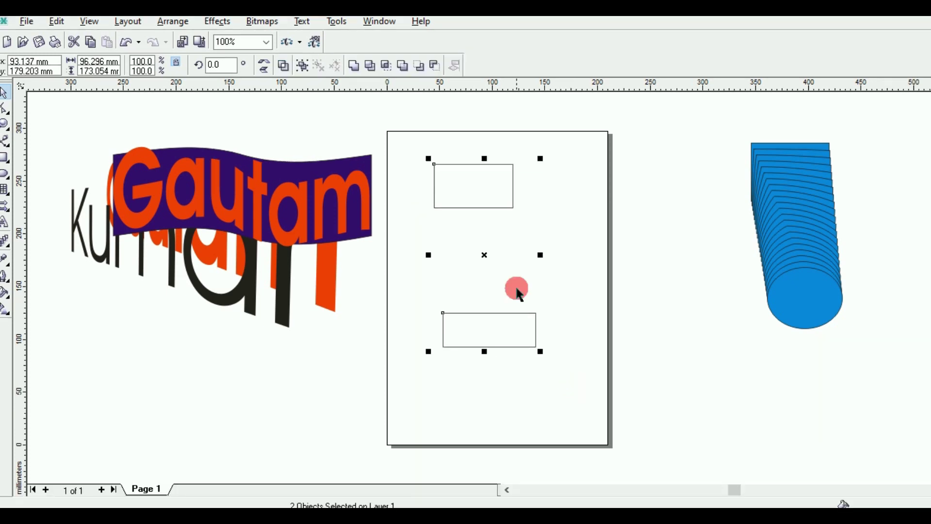
click(221, 44)
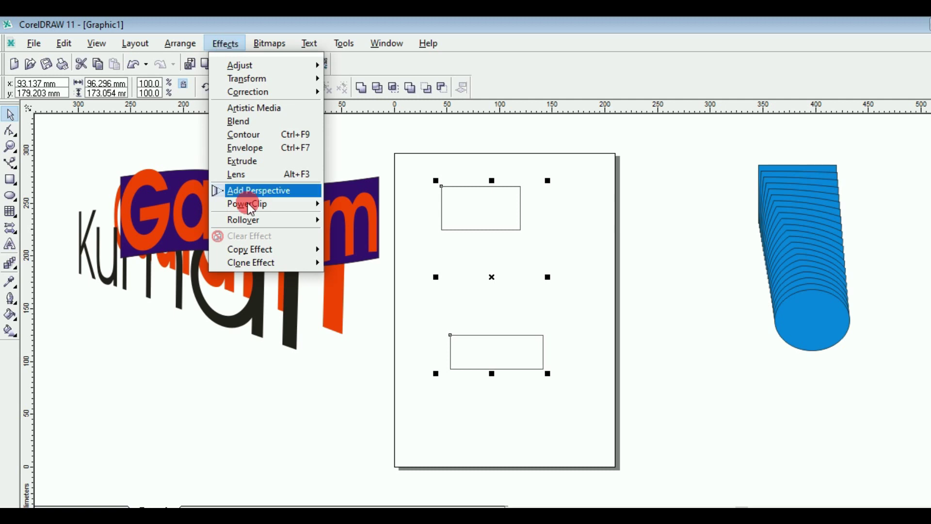
Step: Blend the two rectangles with the blue blend's 20-step settings, colour it red-orange, and move it beside the blue blend
mouse_move(256, 251)
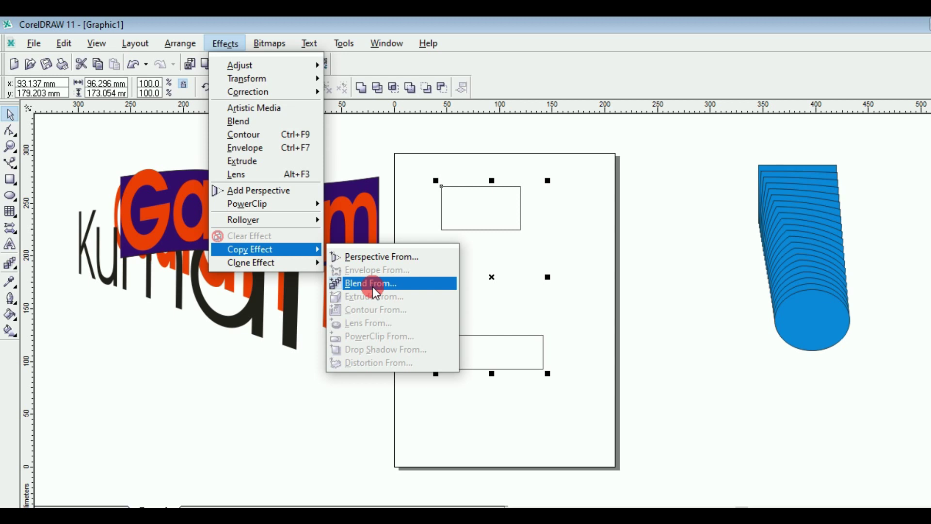
click(398, 286)
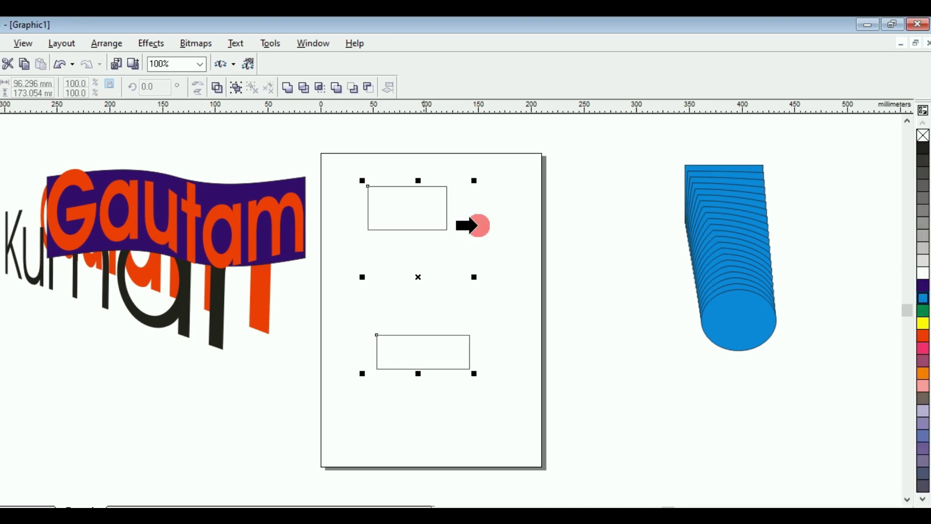
click(706, 248)
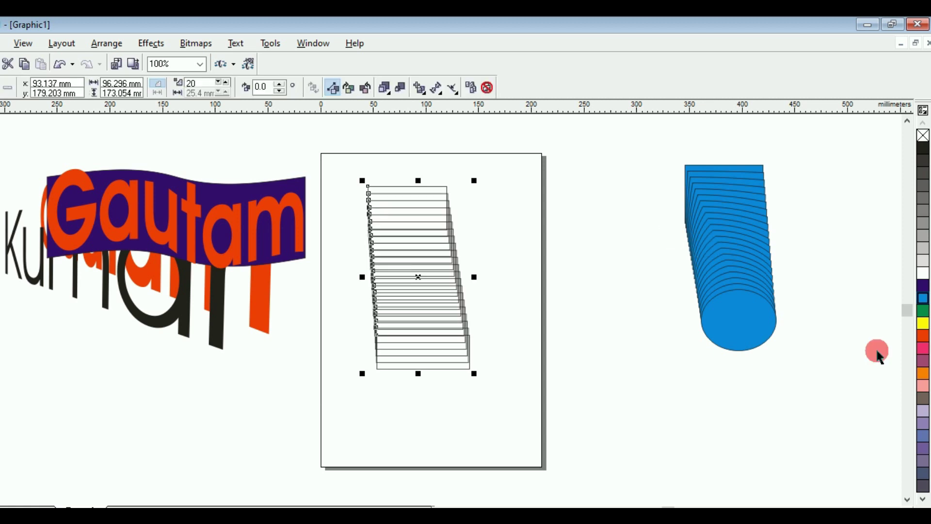
click(923, 336)
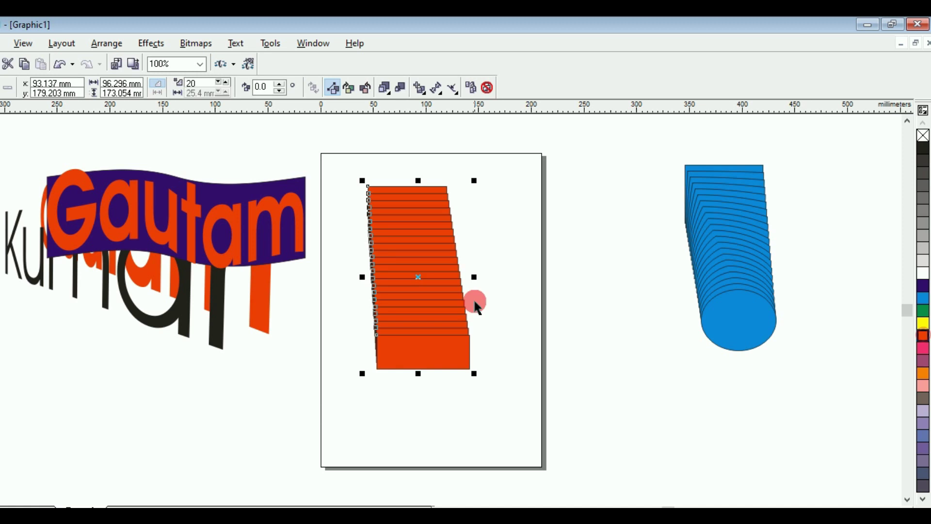
drag(420, 276, 621, 273)
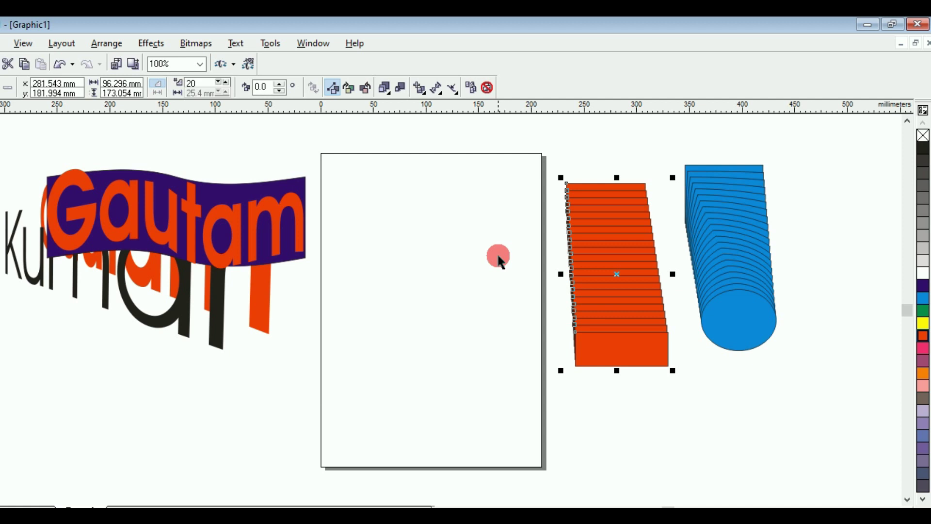
click(0, 173)
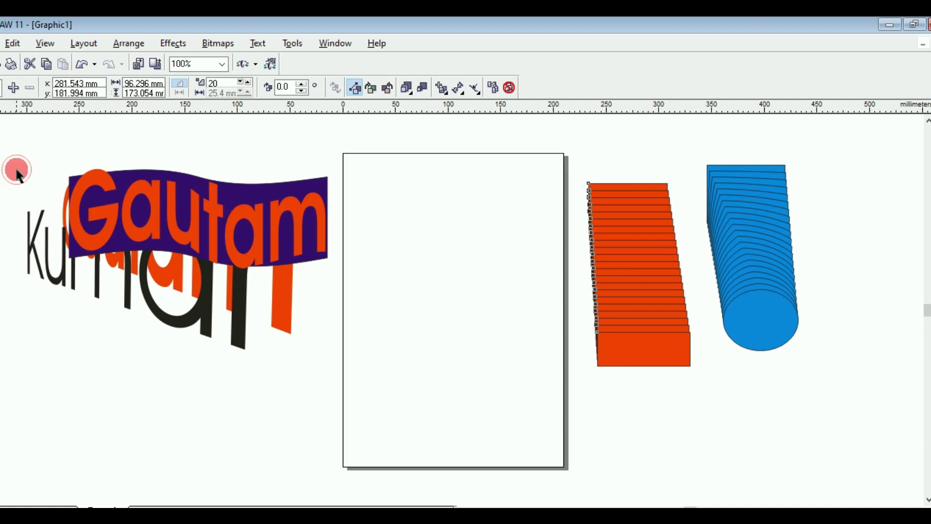
Step: Add artistic text 'gautam' near the top of the page
click(17, 172)
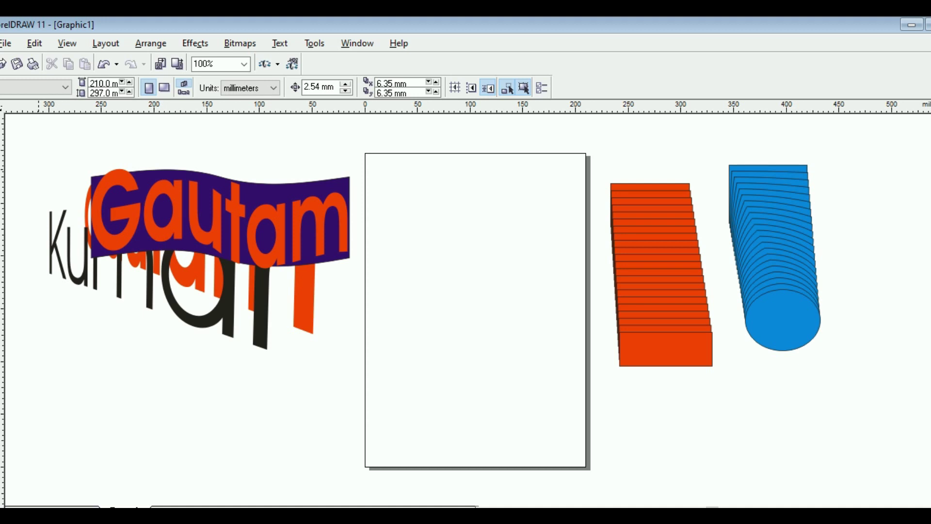
click(115, 243)
click(4, 246)
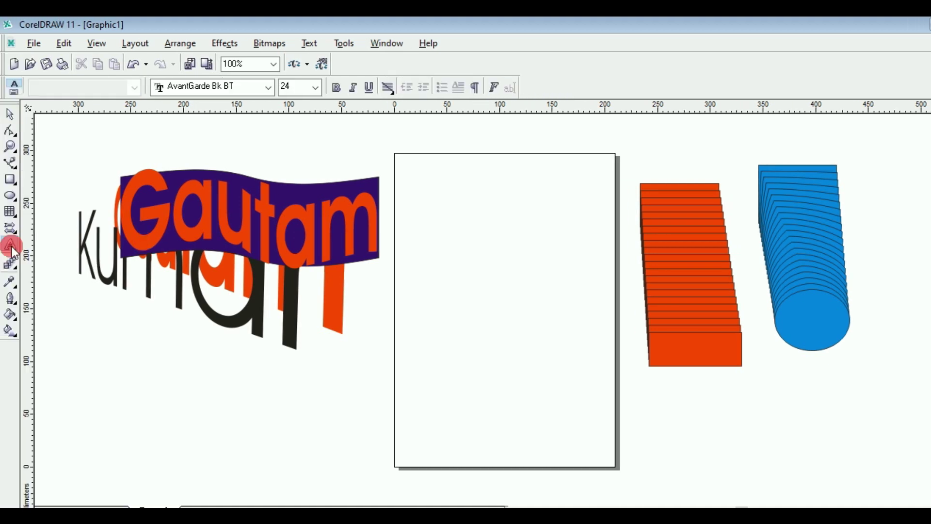
click(438, 196)
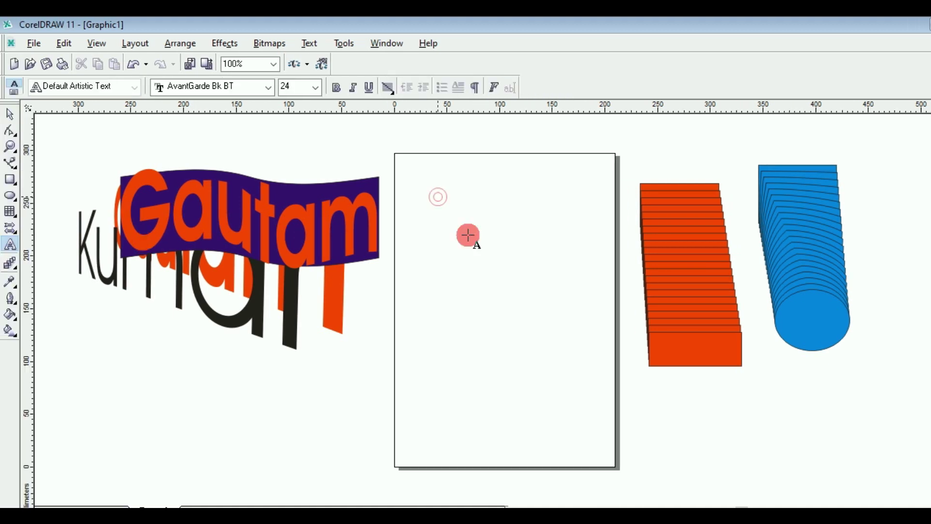
key(Escape)
Step: Enlarge Gautam to about 161 pt and make it bold
drag(477, 210, 578, 265)
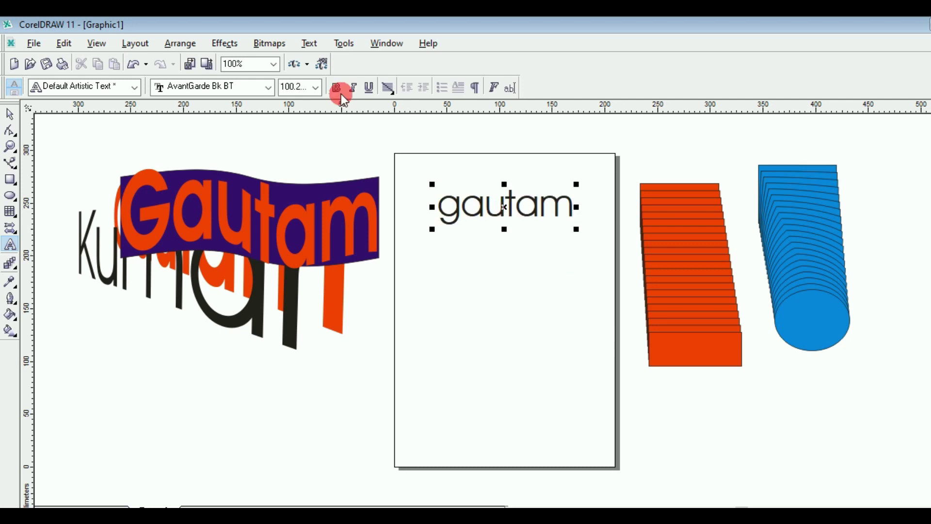
click(340, 92)
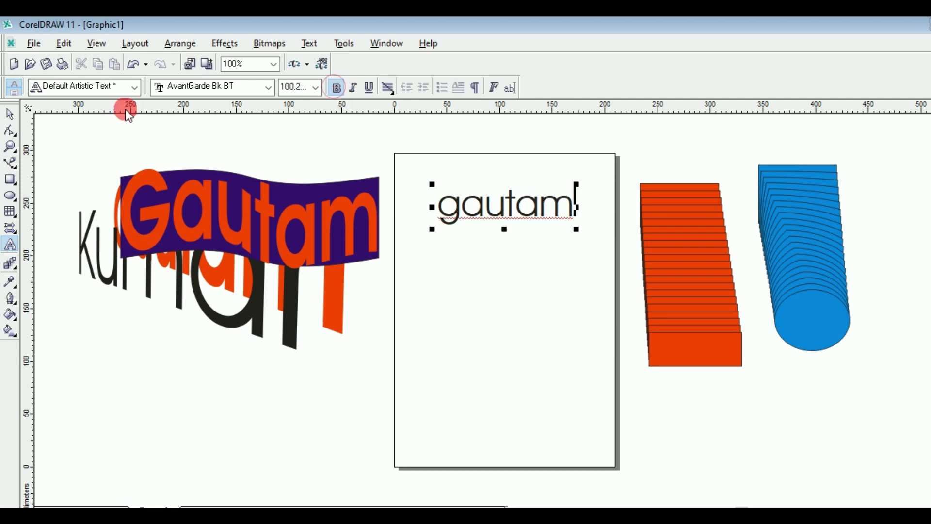
key(ctrl+space)
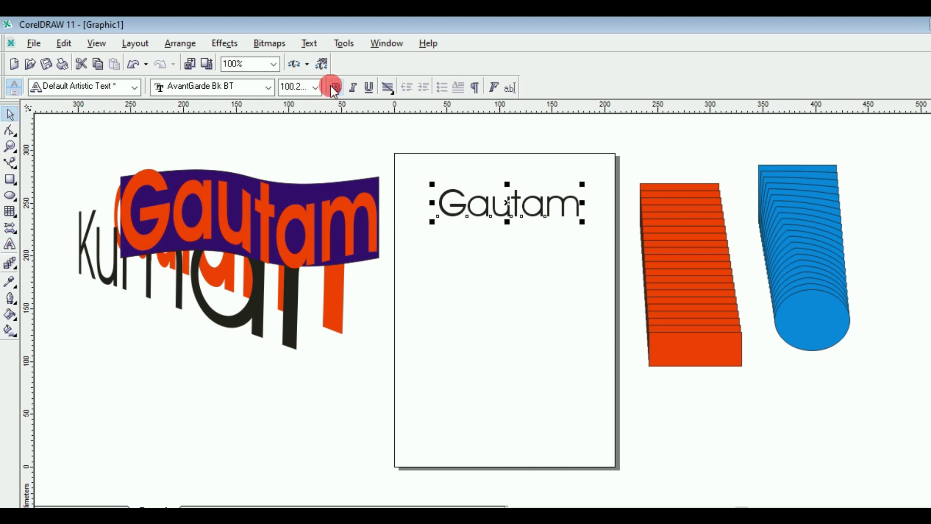
click(335, 88)
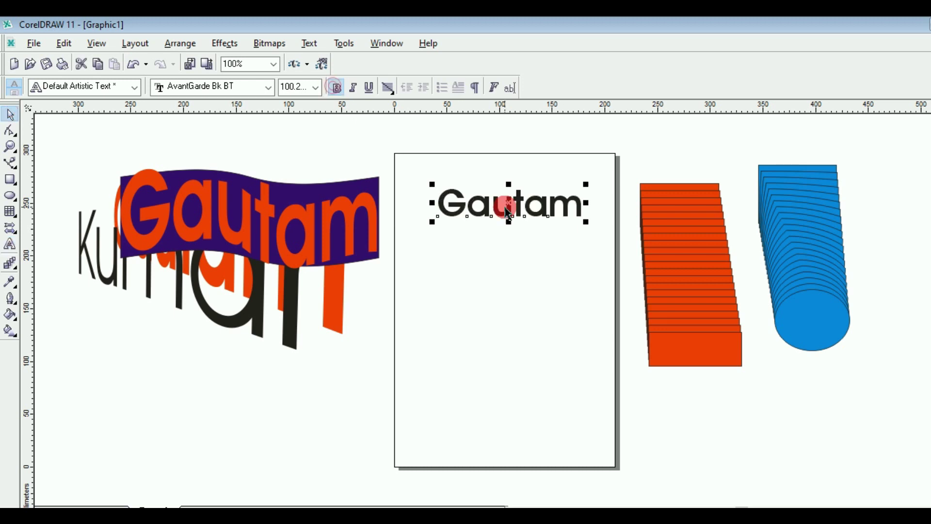
drag(487, 222, 479, 228)
Step: Place a new artistic text insertion point lower on the page
click(11, 246)
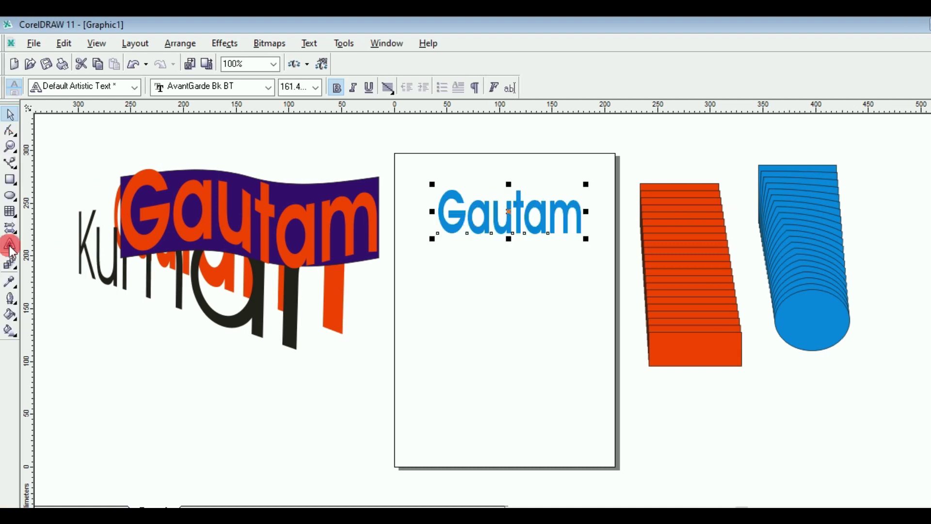
click(485, 358)
click(459, 373)
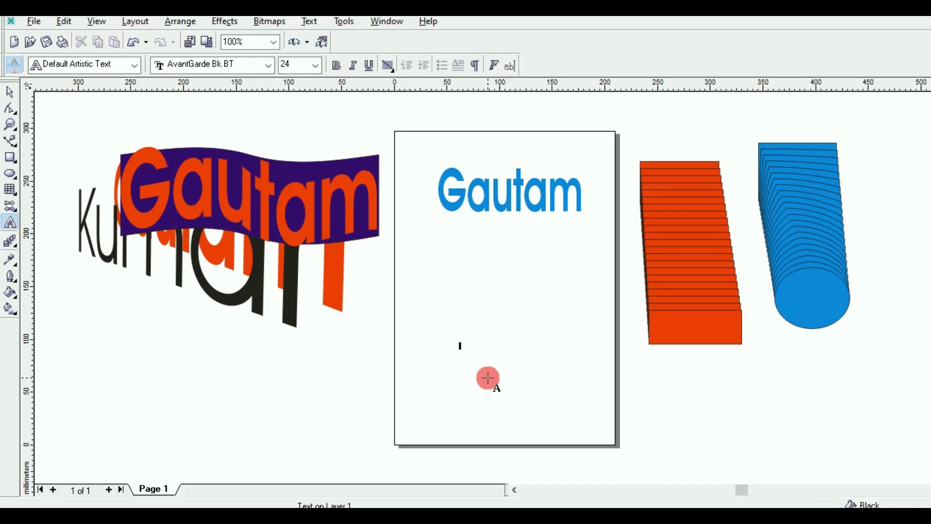
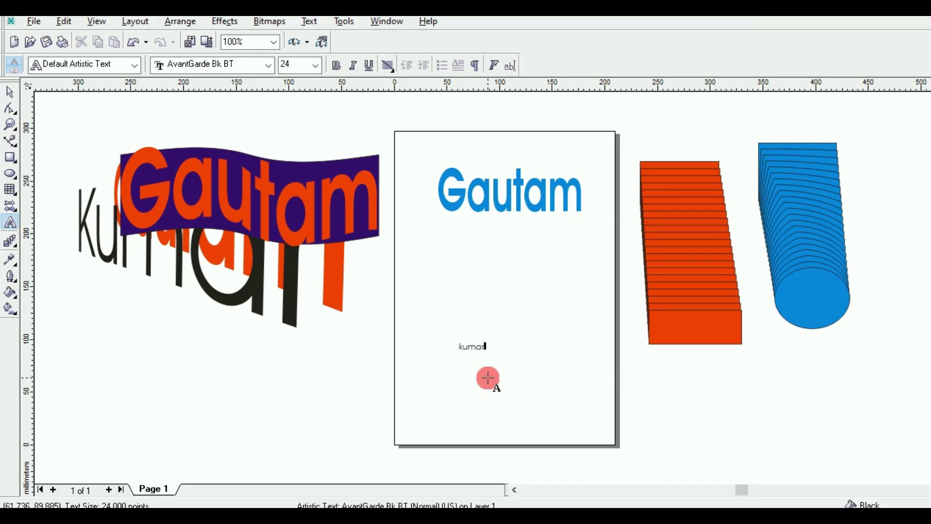
Step: Type kumar, enlarge it to about 110 pt, colour it orange-red, then select both words
key(Escape)
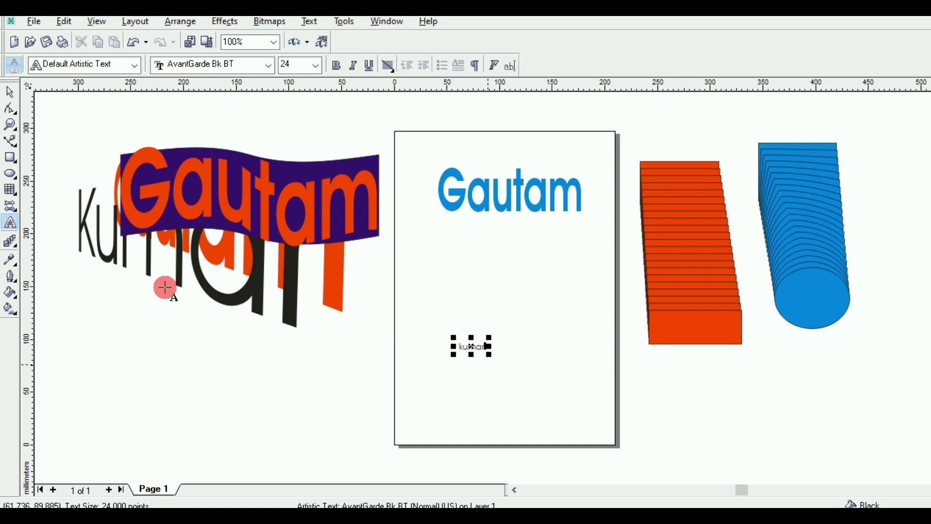
click(13, 116)
drag(488, 375, 583, 424)
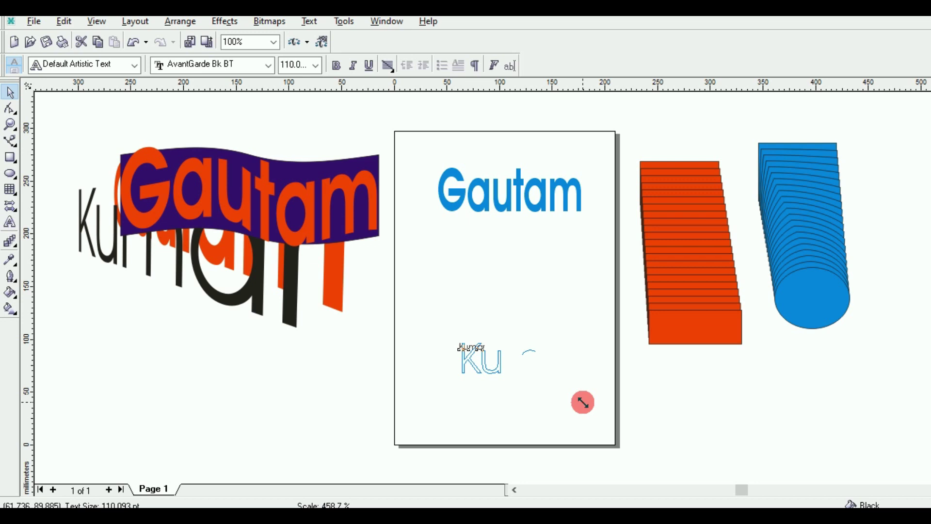
click(544, 342)
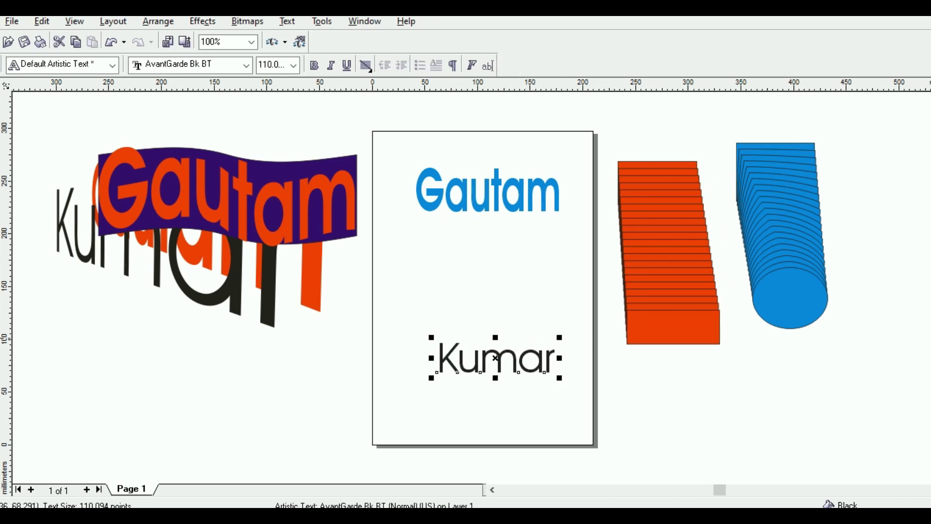
click(480, 308)
drag(408, 159, 576, 388)
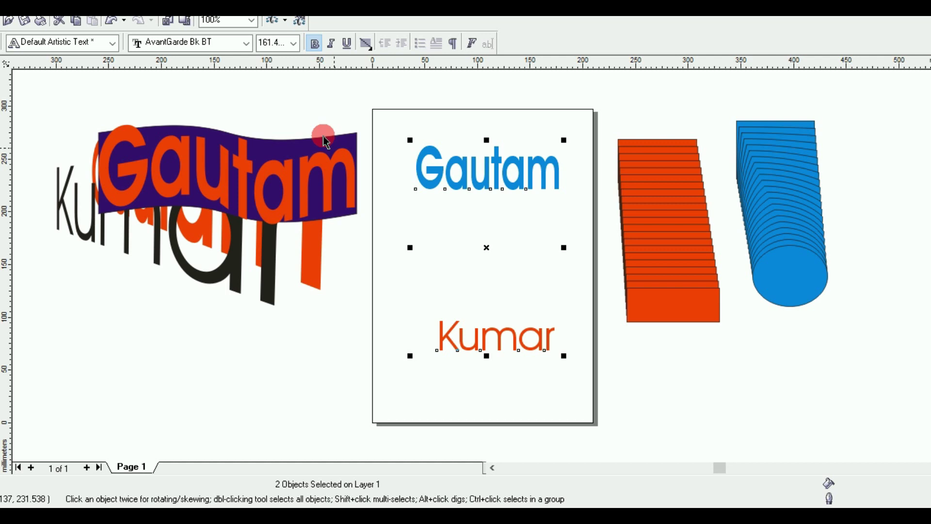
Step: Blend Gautam into Kumar with the red blend's 20-step settings and move it right of the page
click(227, 22)
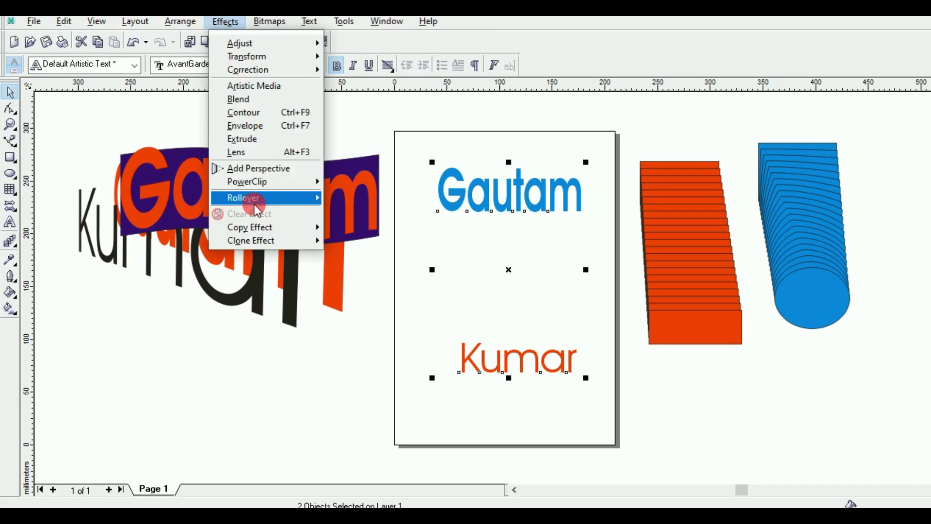
mouse_move(290, 231)
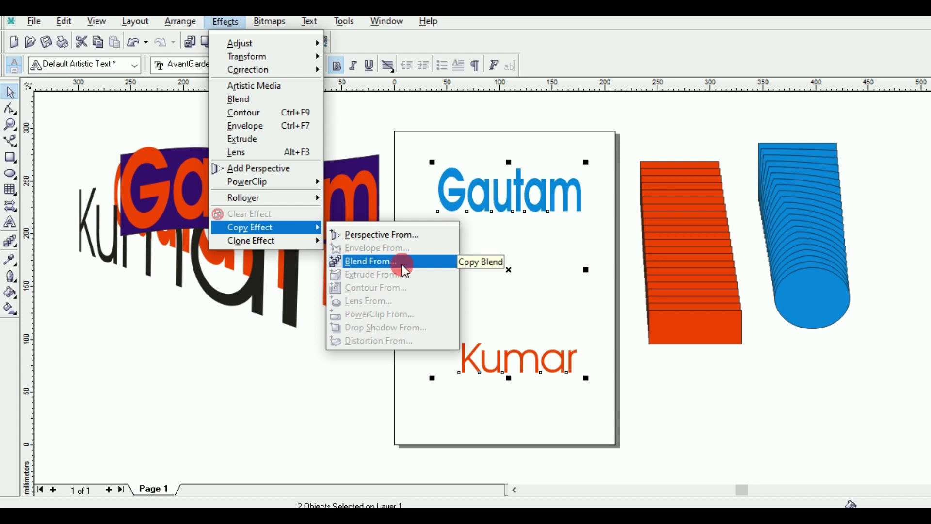
click(387, 266)
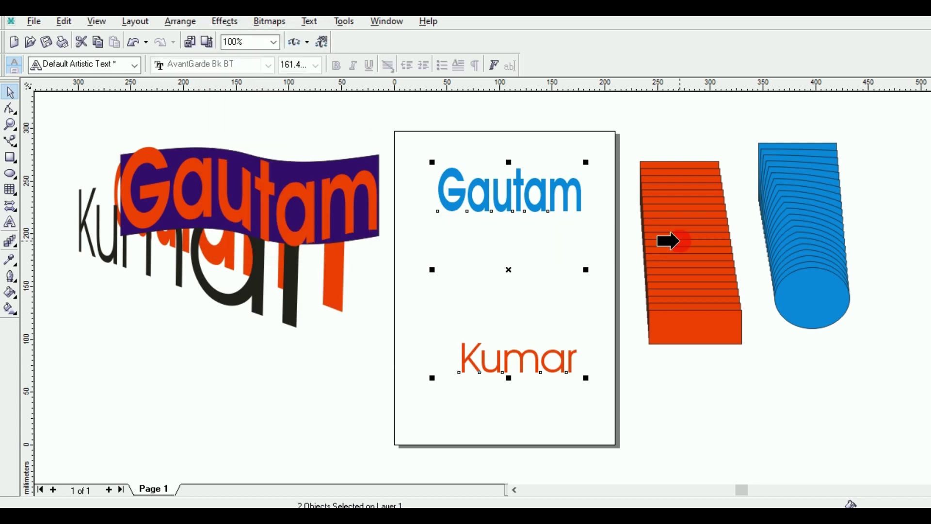
click(679, 241)
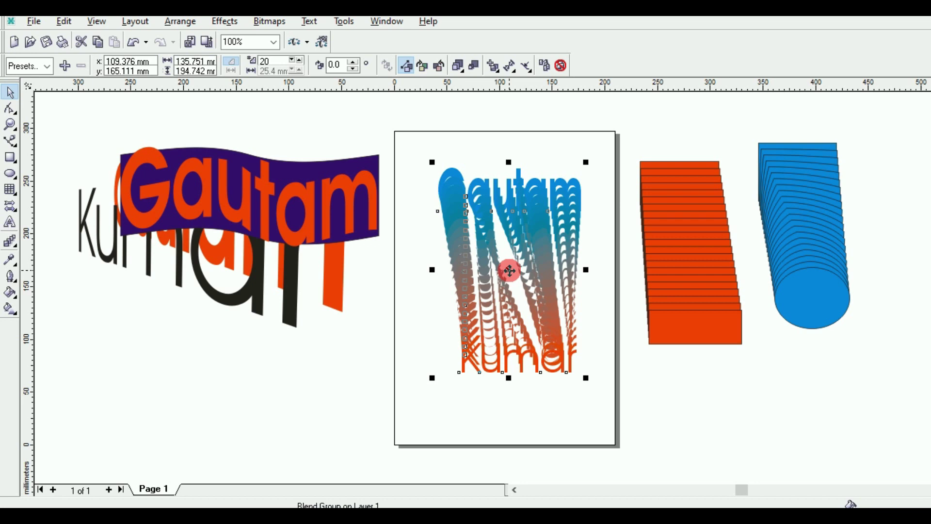
click(509, 270)
drag(510, 271, 753, 241)
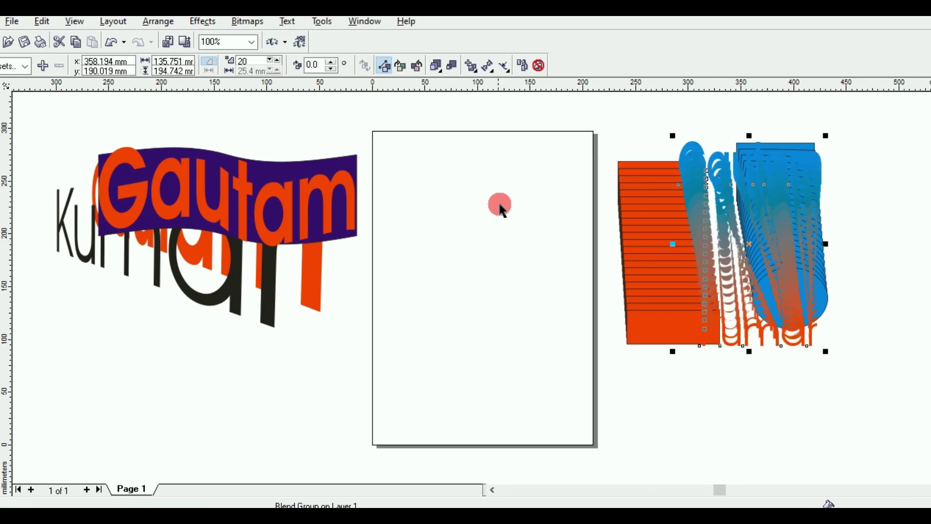
click(503, 211)
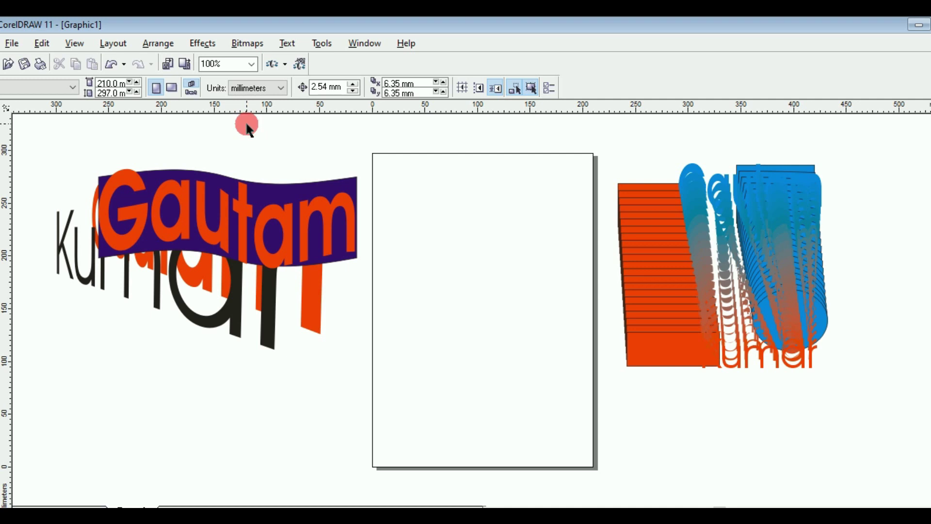
click(209, 44)
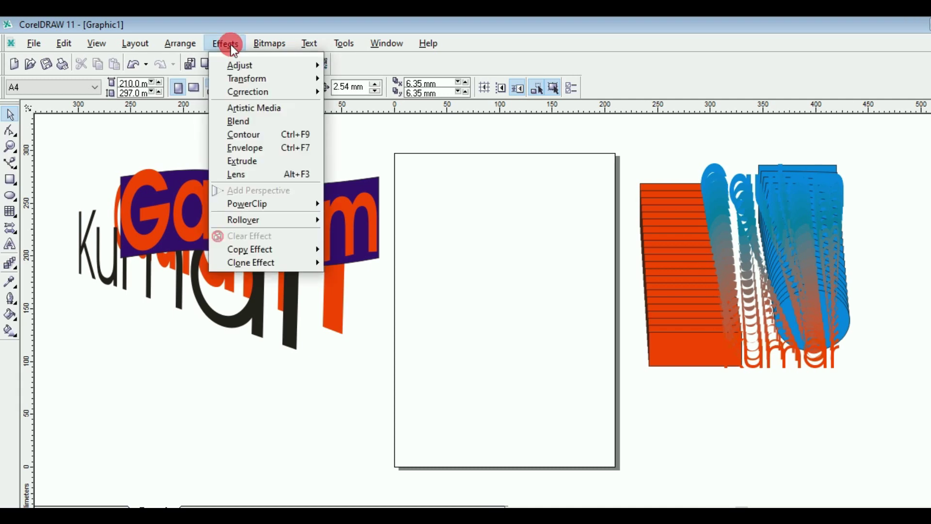
click(269, 247)
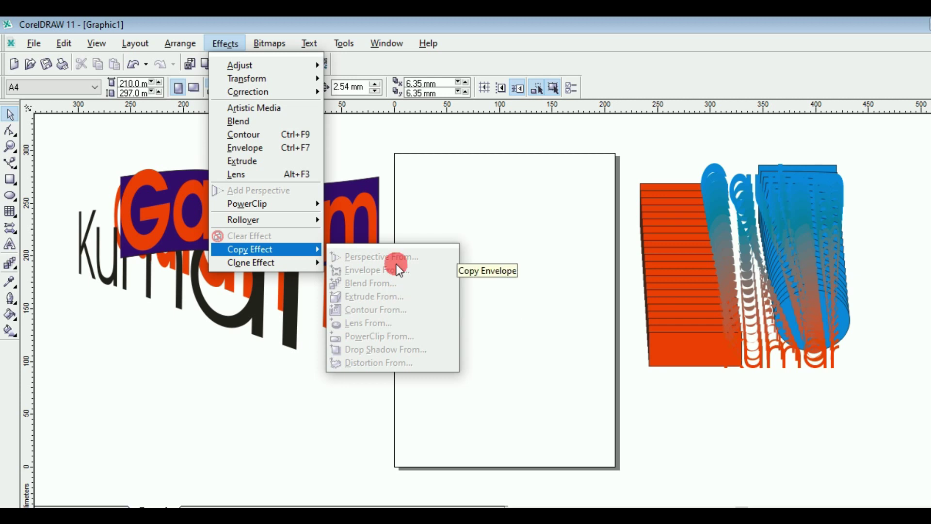
click(442, 176)
click(20, 125)
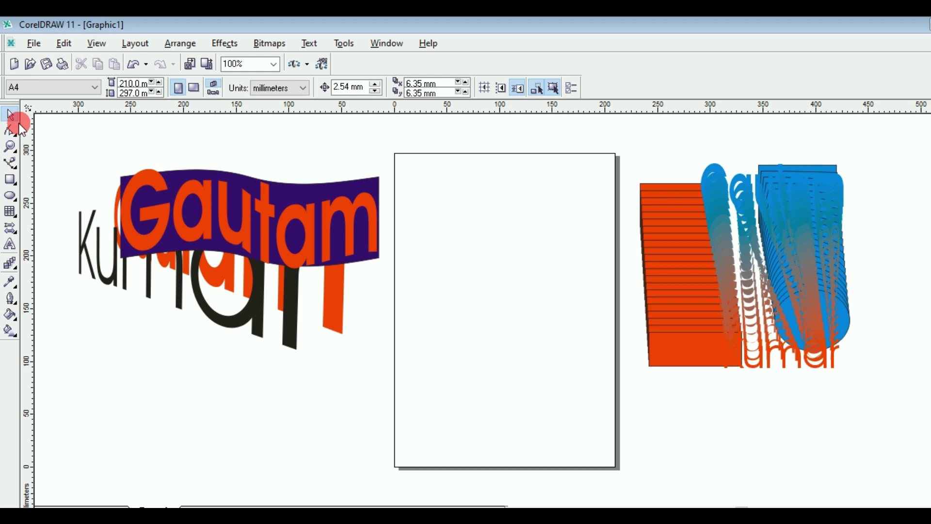
click(14, 238)
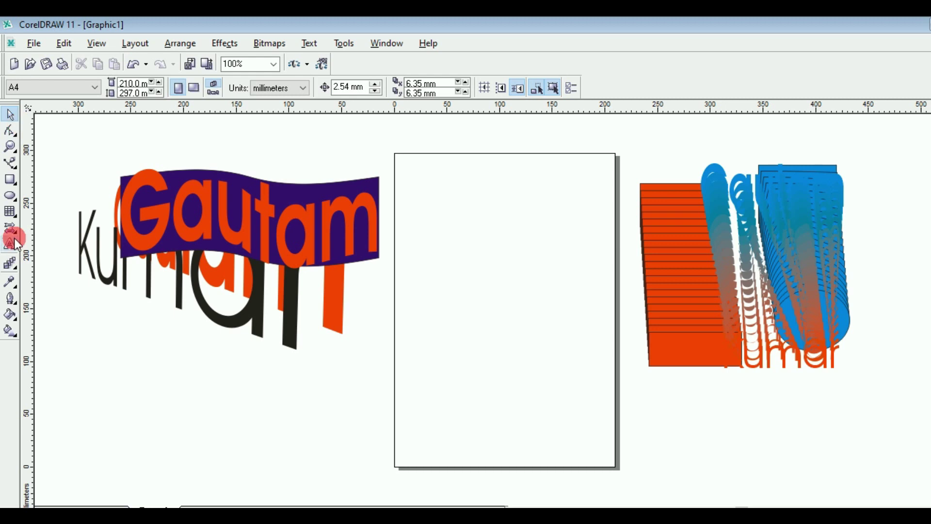
click(17, 245)
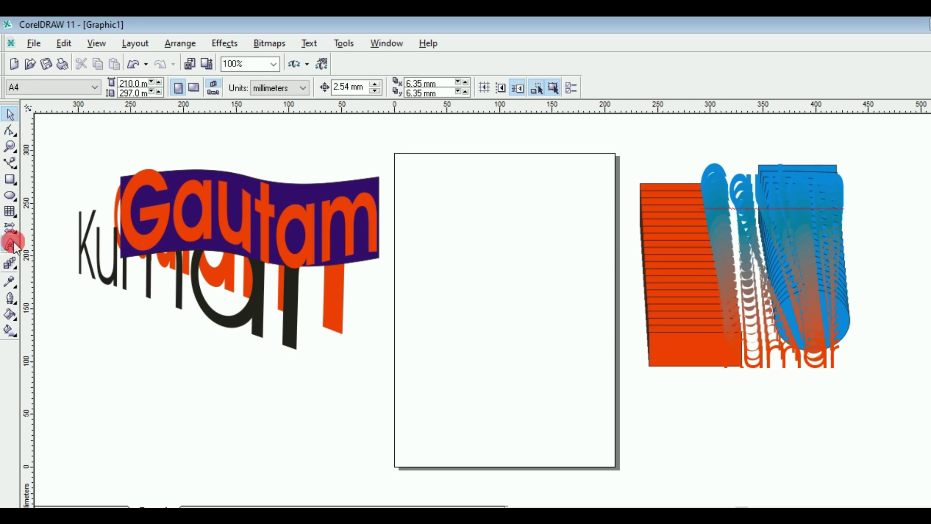
click(449, 214)
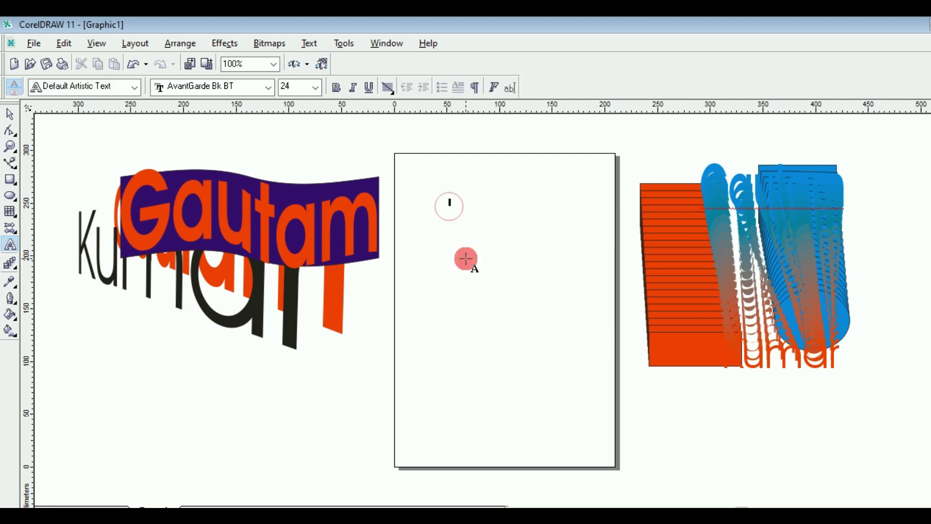
Step: Type gautam near the page top and enlarge it to about 144 pt
click(12, 116)
click(479, 209)
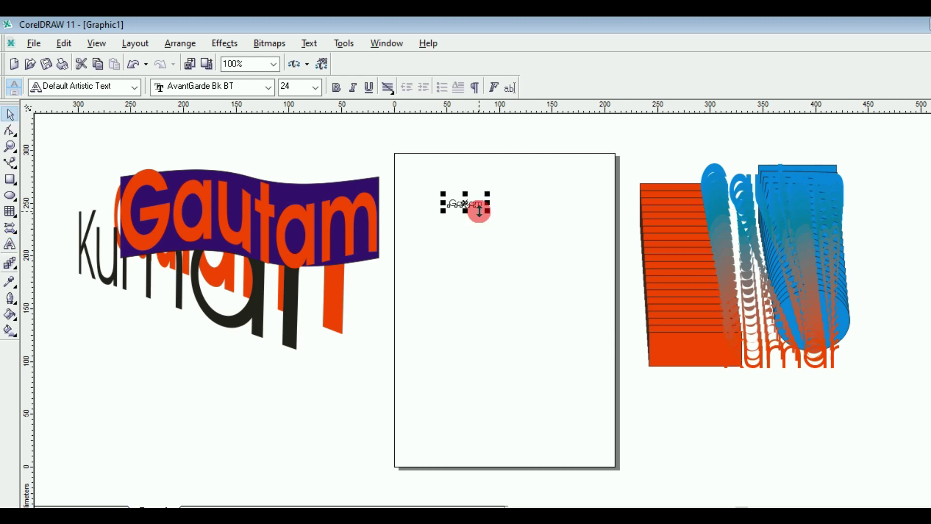
click(492, 219)
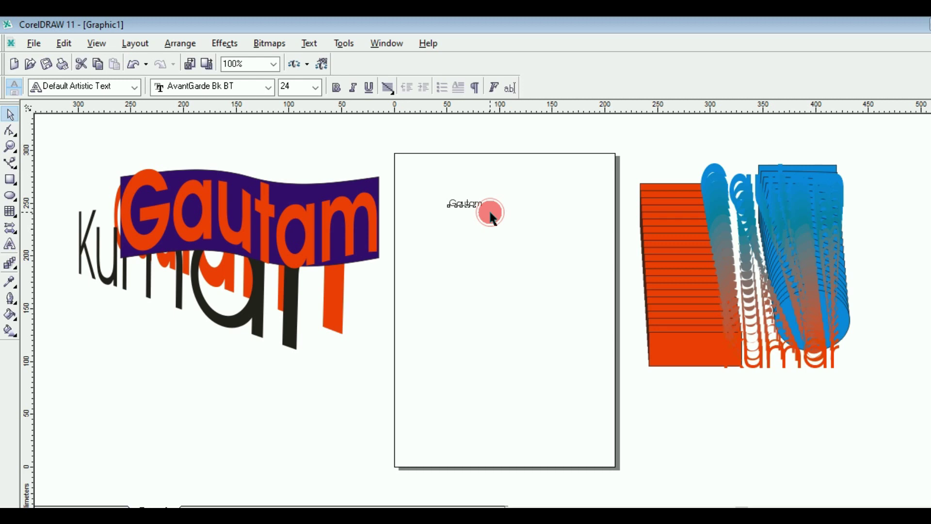
drag(493, 219, 558, 255)
drag(500, 224, 410, 221)
Step: Make Gautam bold with a blue fill and a blue outline
click(337, 88)
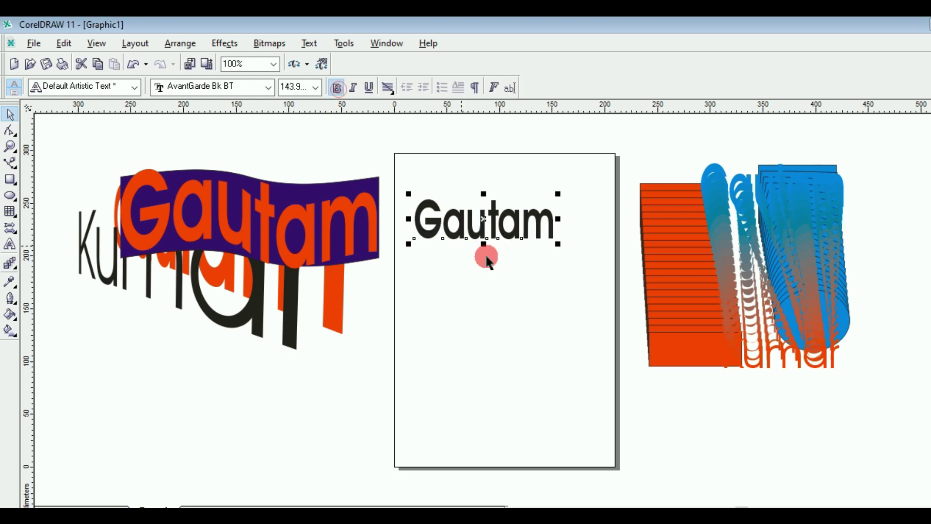
click(930, 301)
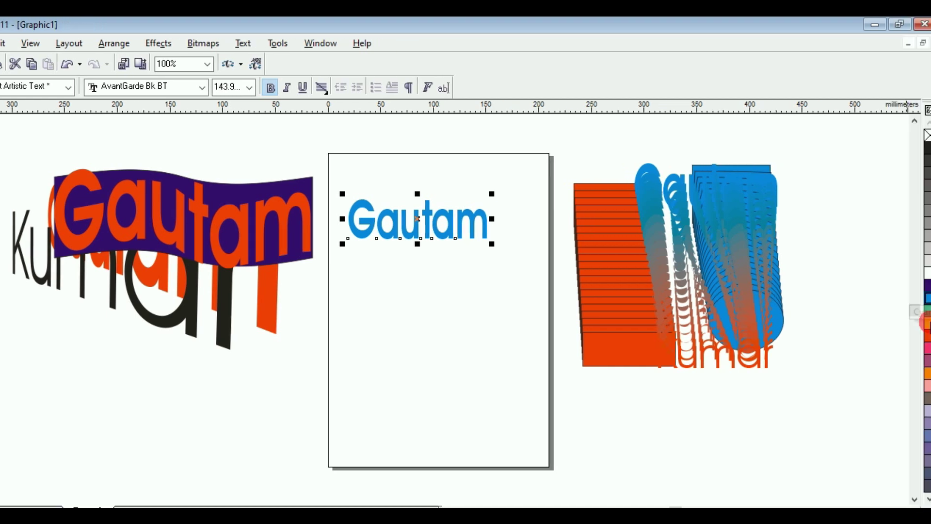
right_click(925, 324)
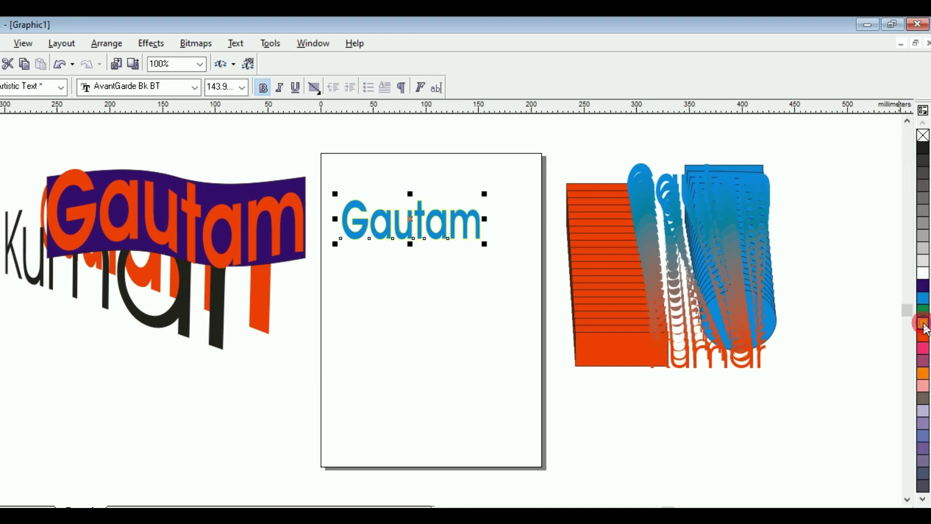
right_click(923, 296)
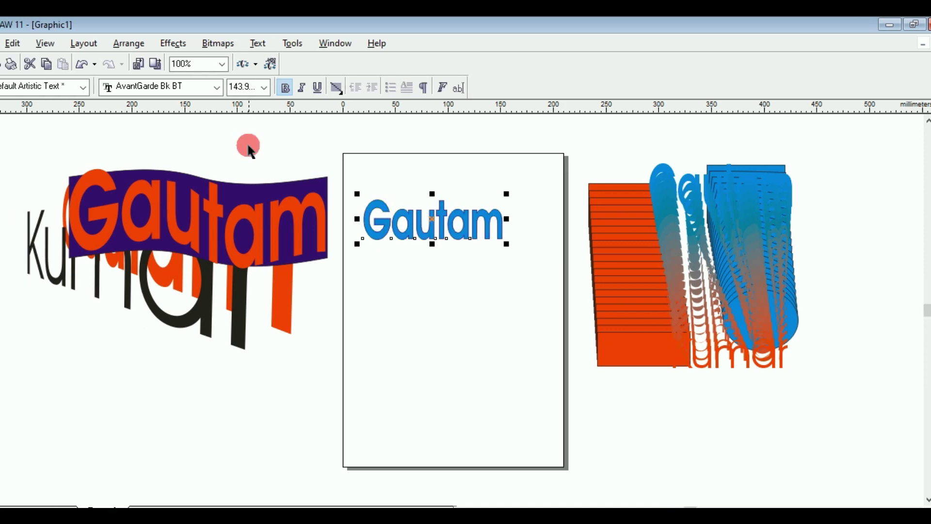
click(183, 45)
click(281, 49)
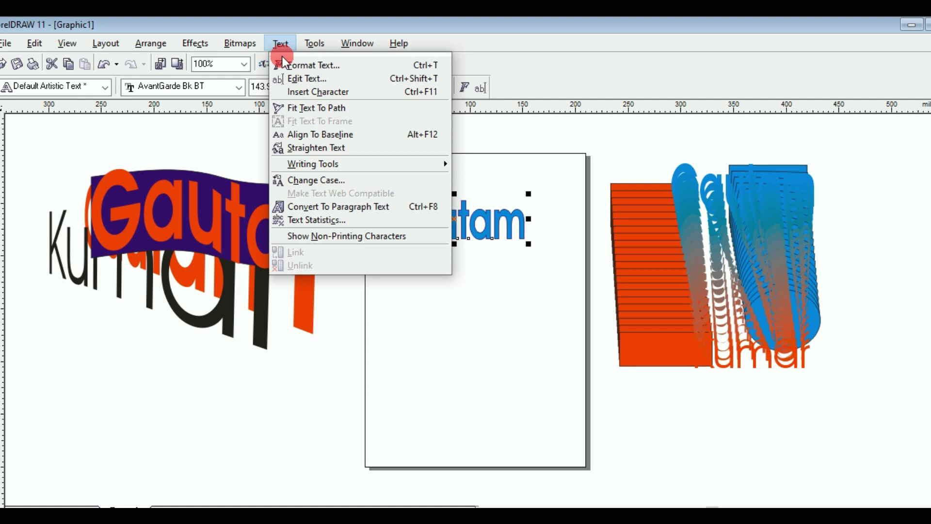
Step: Change the title to UPPERCASE GAUTAM and scale it up to about 197 pt
click(310, 180)
click(393, 281)
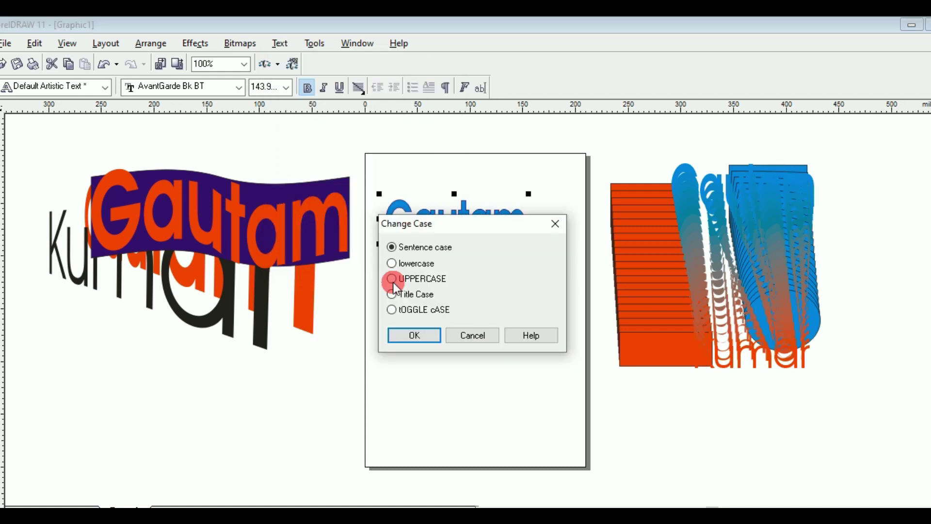
click(394, 284)
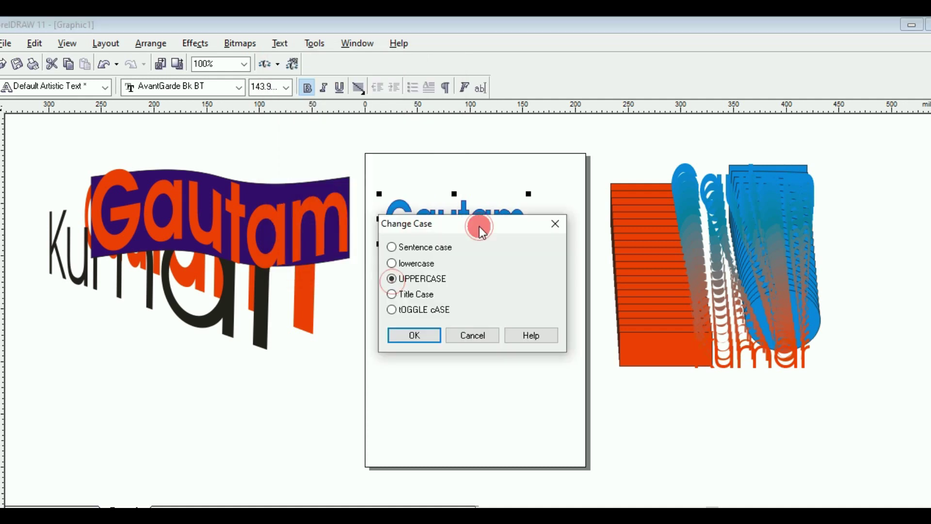
drag(479, 226, 479, 290)
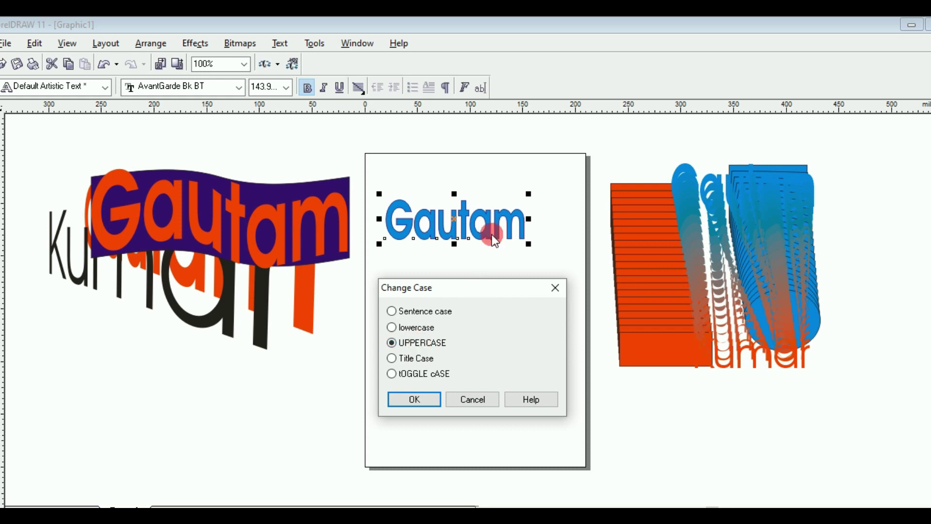
click(426, 400)
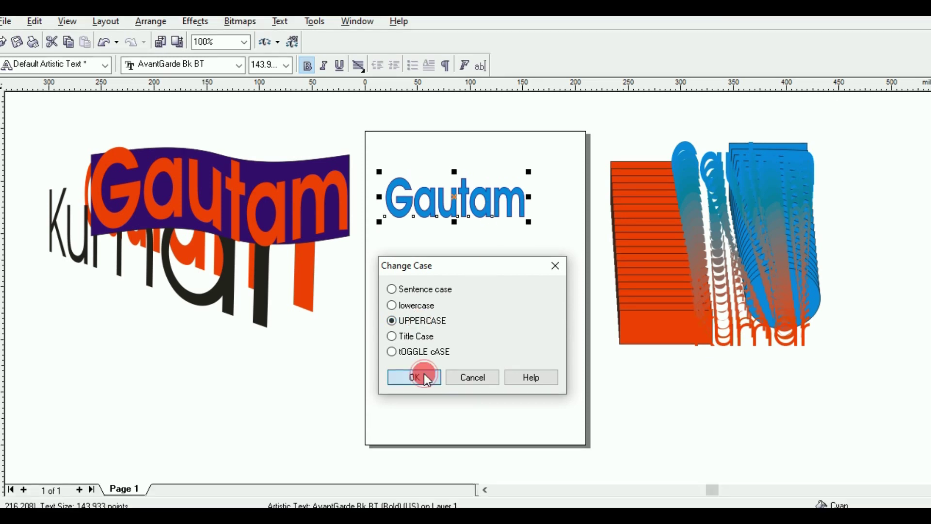
drag(528, 222, 579, 250)
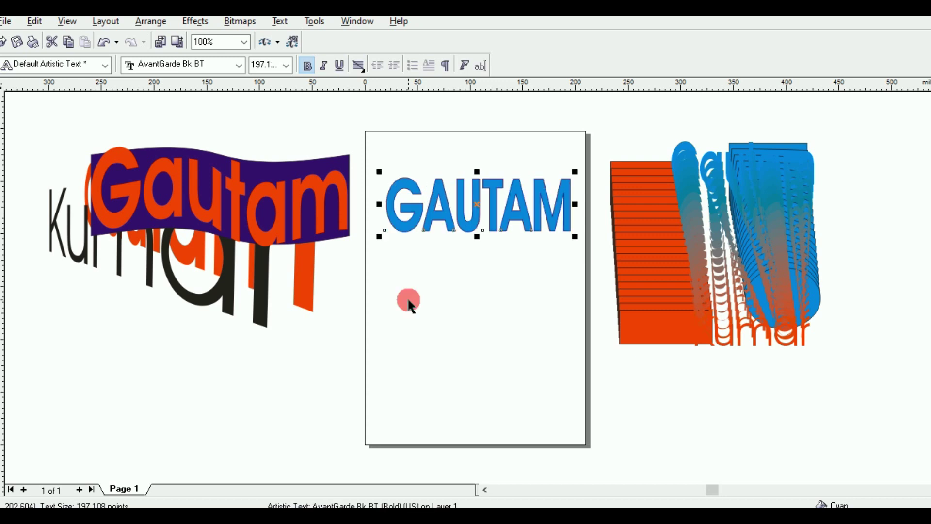
click(5, 93)
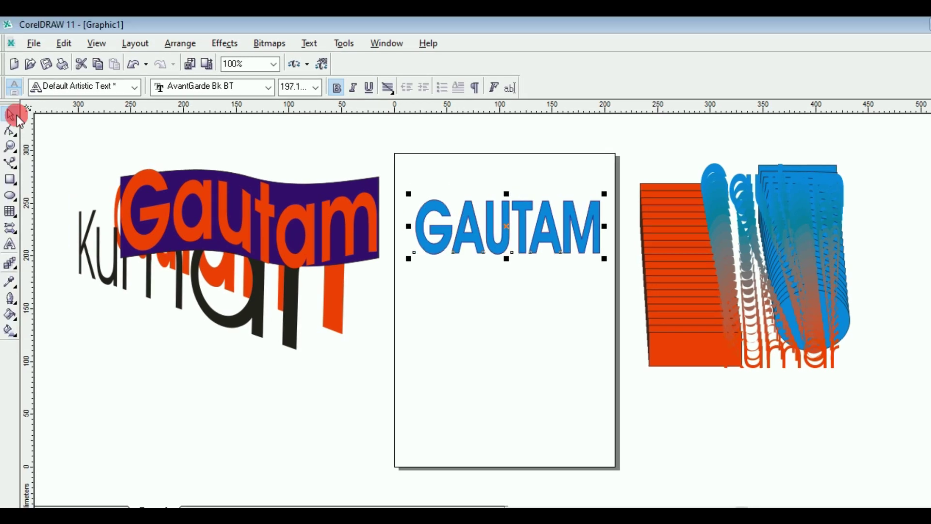
Step: Pull a 3D extrusion out of GAUTAM and adjust its rotation
click(17, 265)
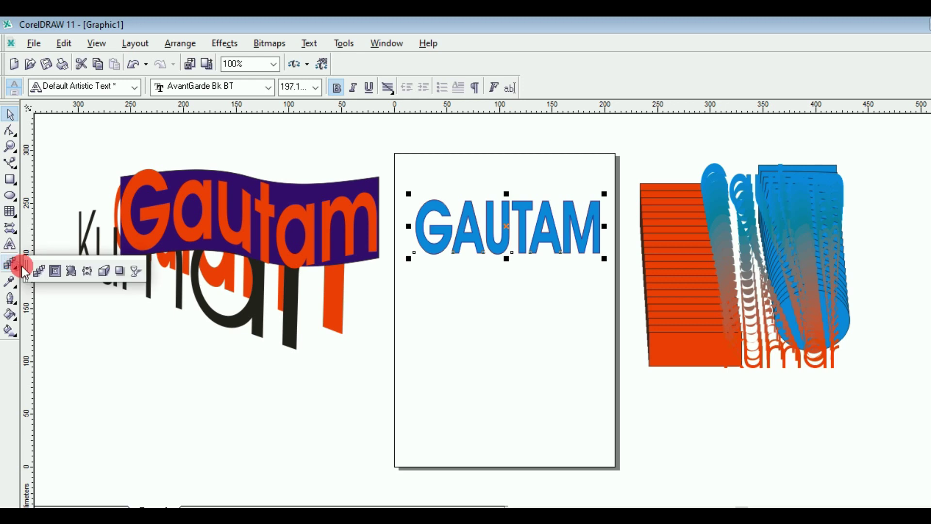
click(103, 274)
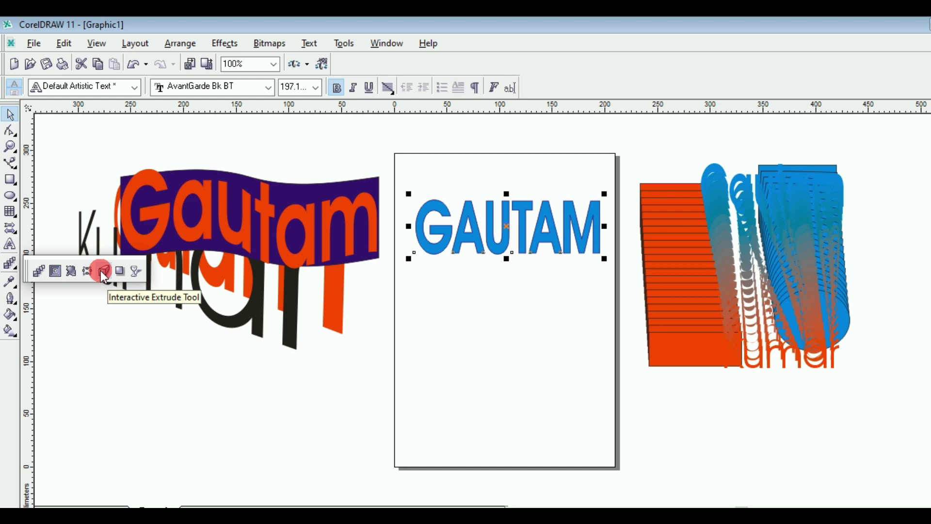
click(499, 241)
drag(499, 241, 548, 311)
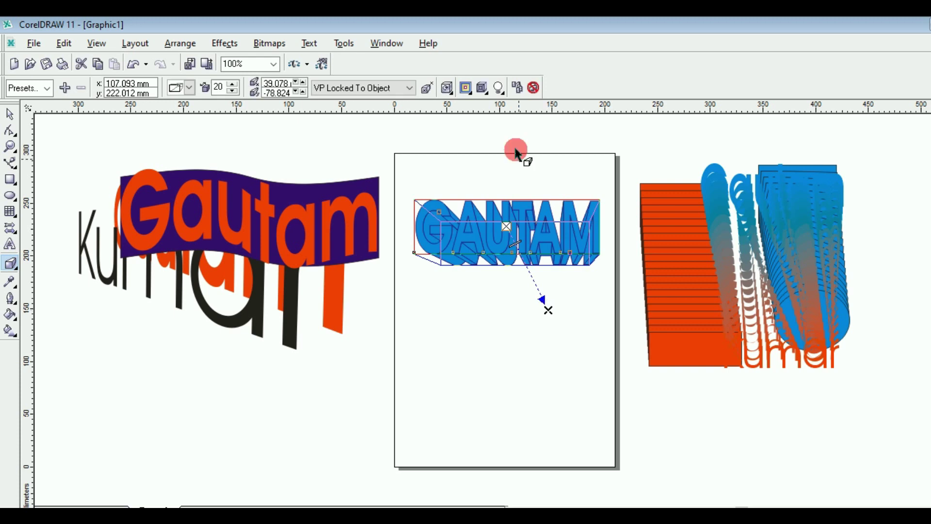
click(482, 88)
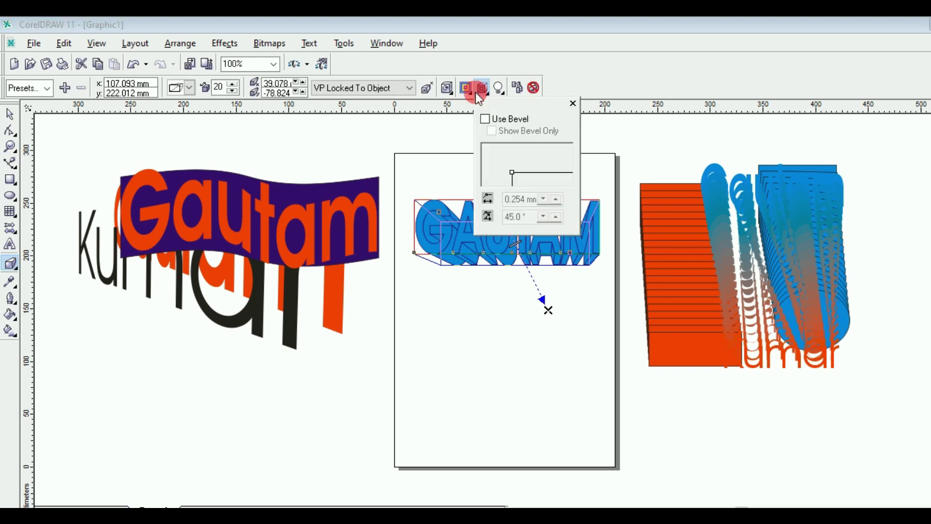
click(466, 89)
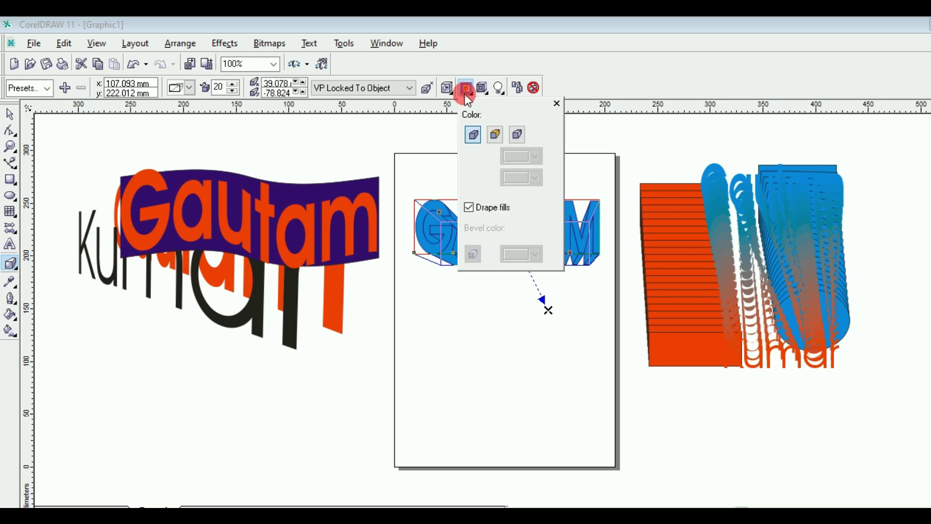
click(447, 89)
drag(468, 134, 486, 158)
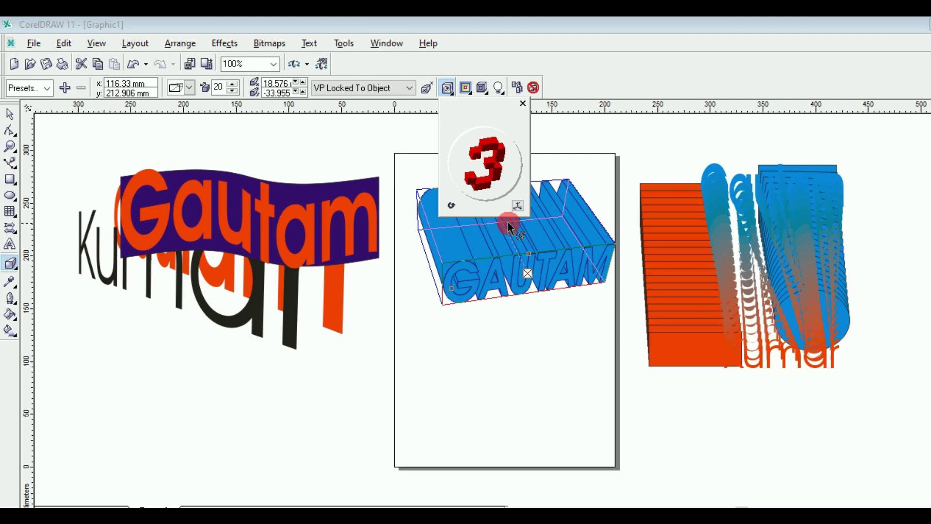
Step: Apply the Vector extrude3 preset and shorten the extrusion depth to 20
click(47, 90)
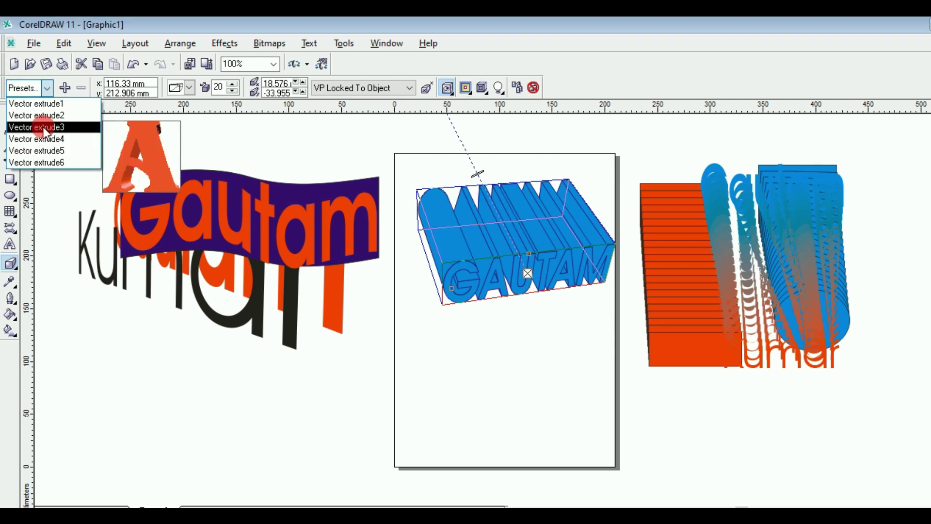
click(43, 127)
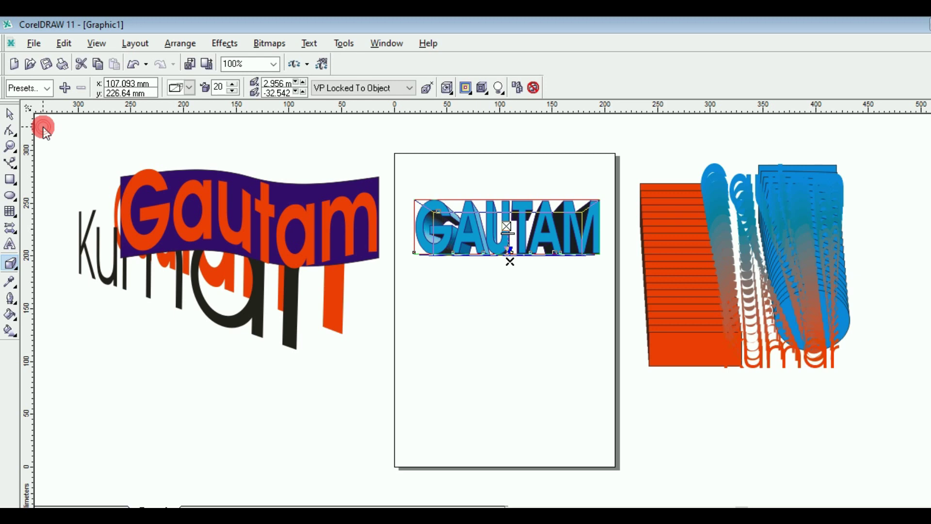
drag(516, 236, 511, 279)
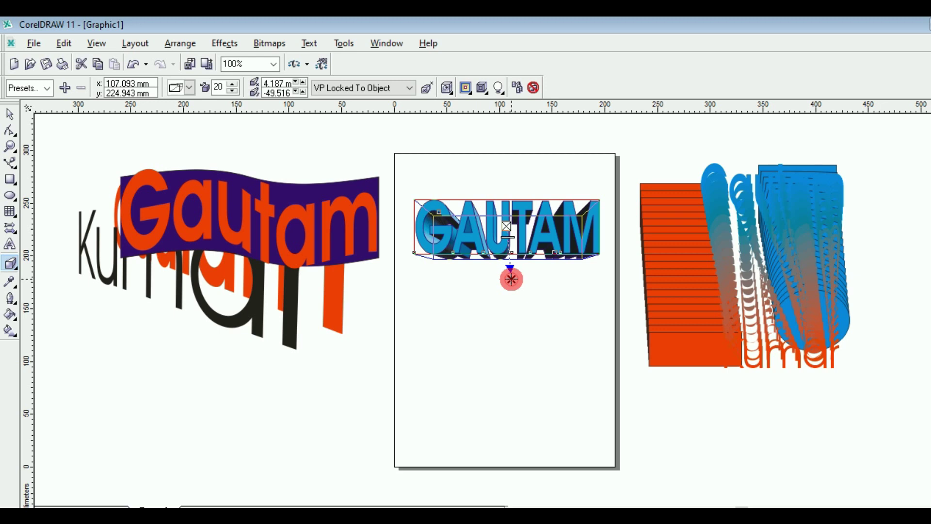
Step: Move the extruded GAUTAM up and left toward the page's top-left
click(6, 112)
click(464, 210)
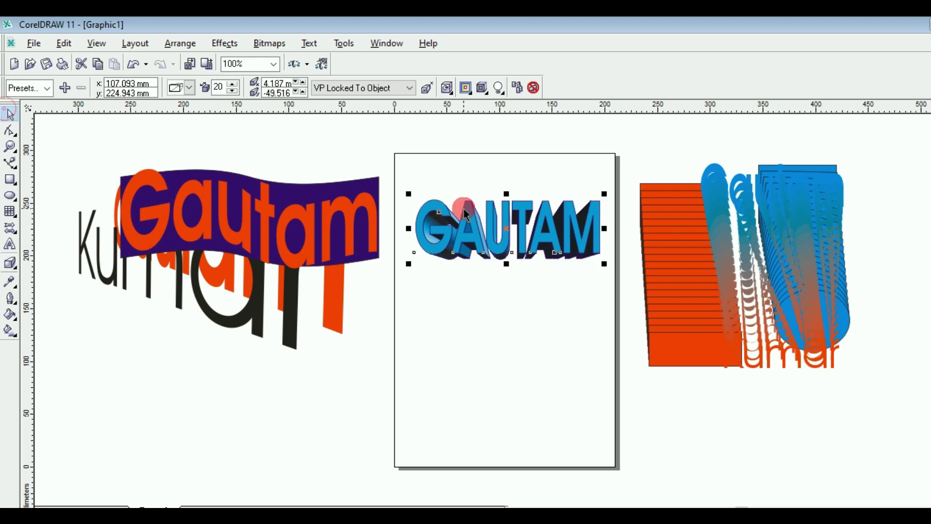
click(509, 230)
drag(509, 230, 486, 206)
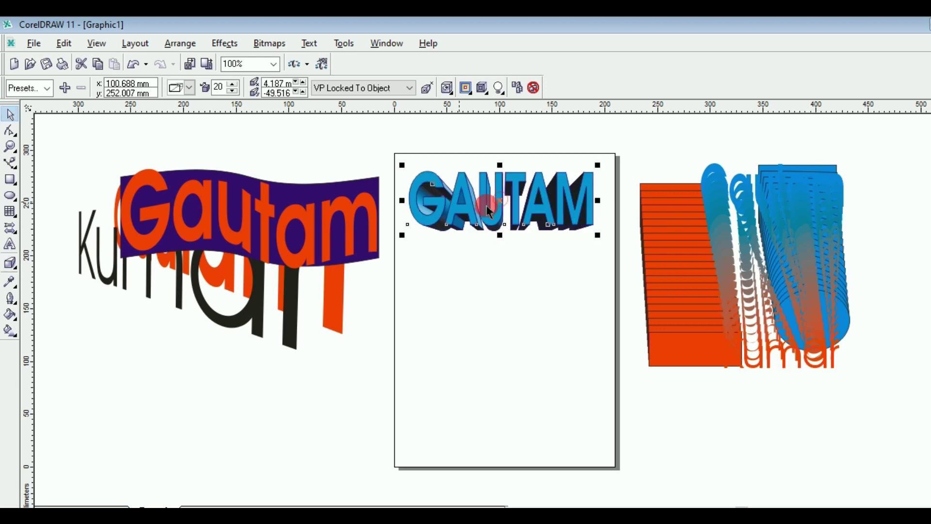
click(523, 209)
click(371, 156)
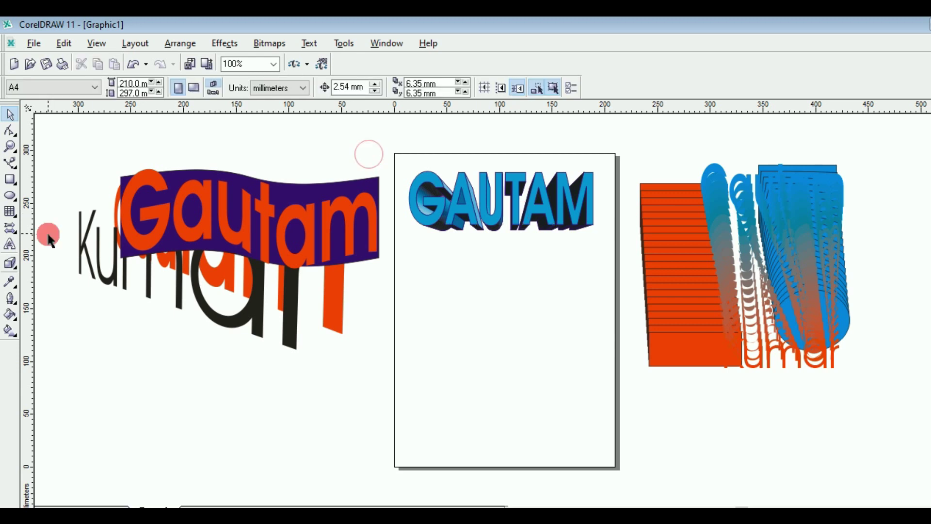
Step: Type KUMAR mid-page, enlarge it to about 124 pt, and make it bold orange-red
click(11, 246)
click(438, 308)
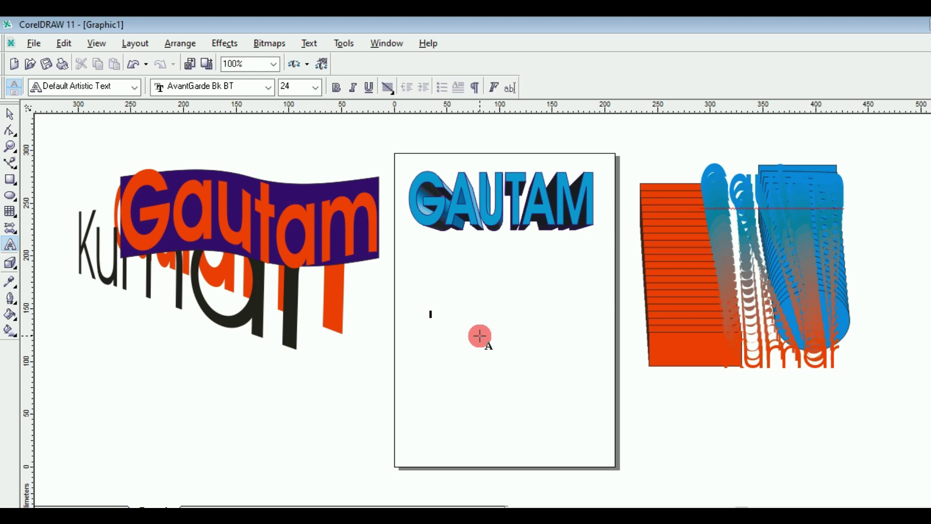
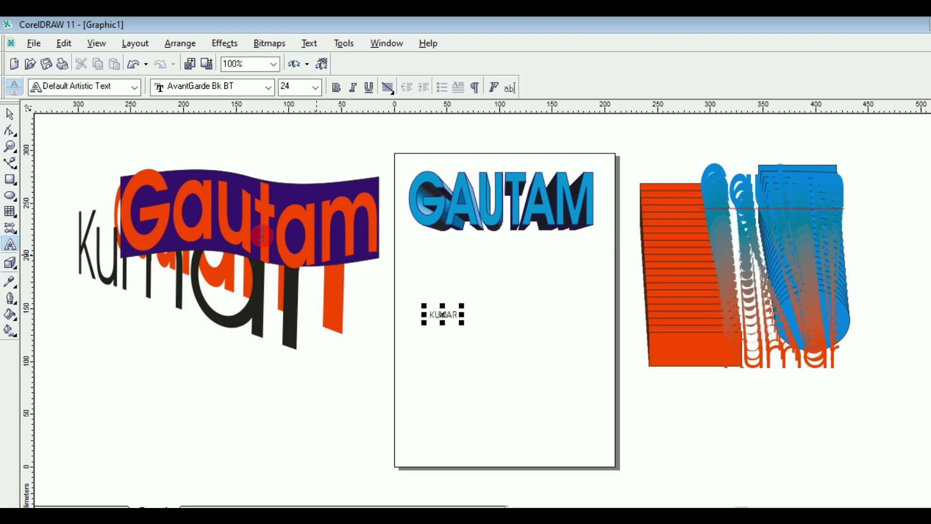
click(11, 114)
click(463, 325)
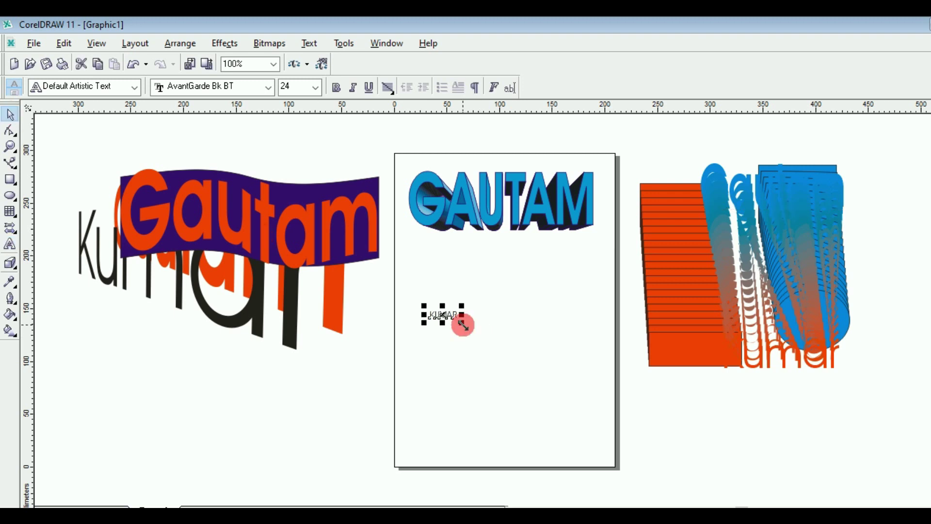
drag(463, 325, 576, 363)
click(336, 64)
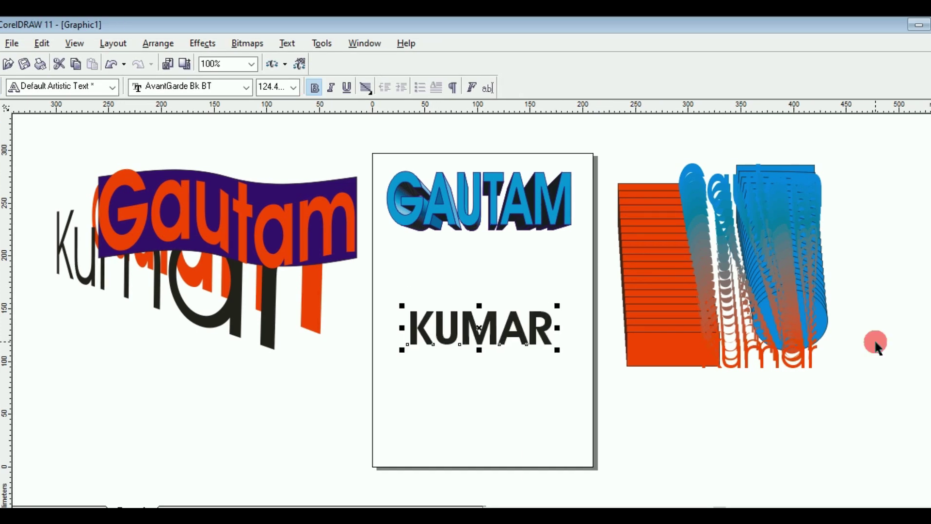
click(930, 339)
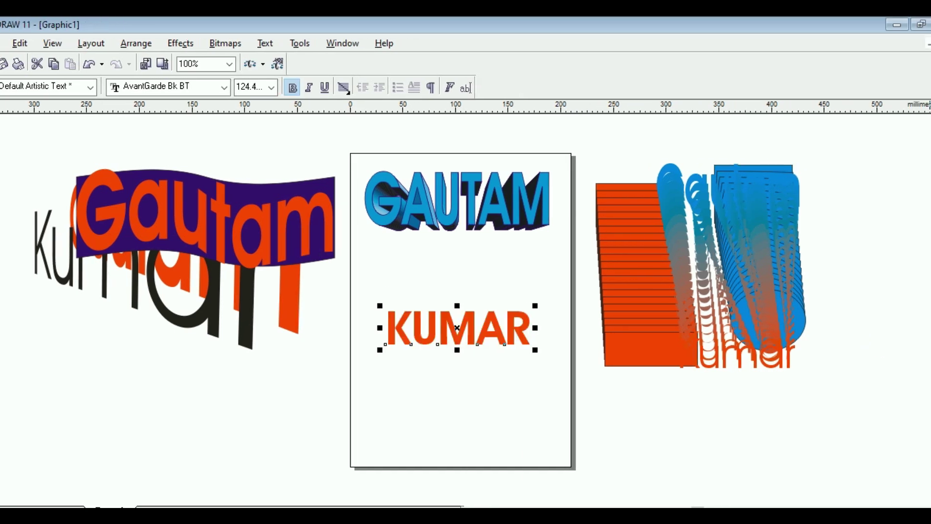
click(472, 339)
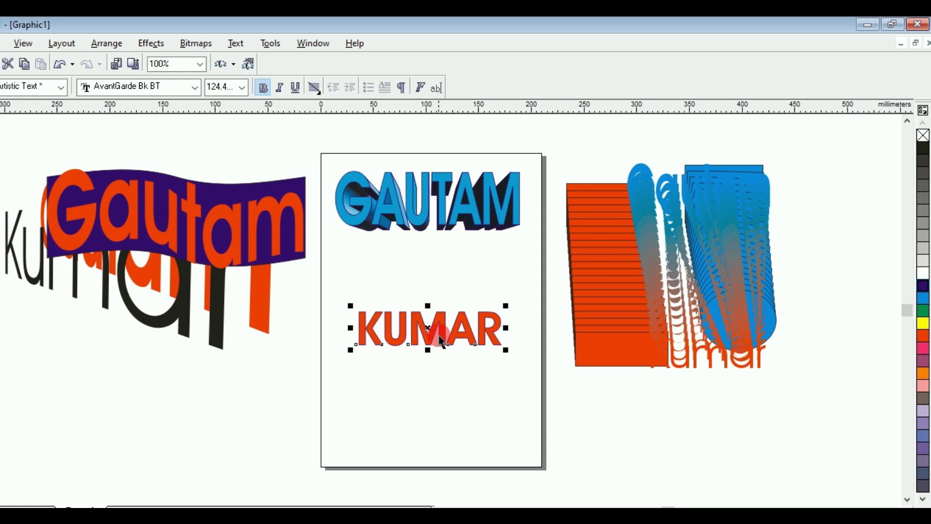
click(174, 43)
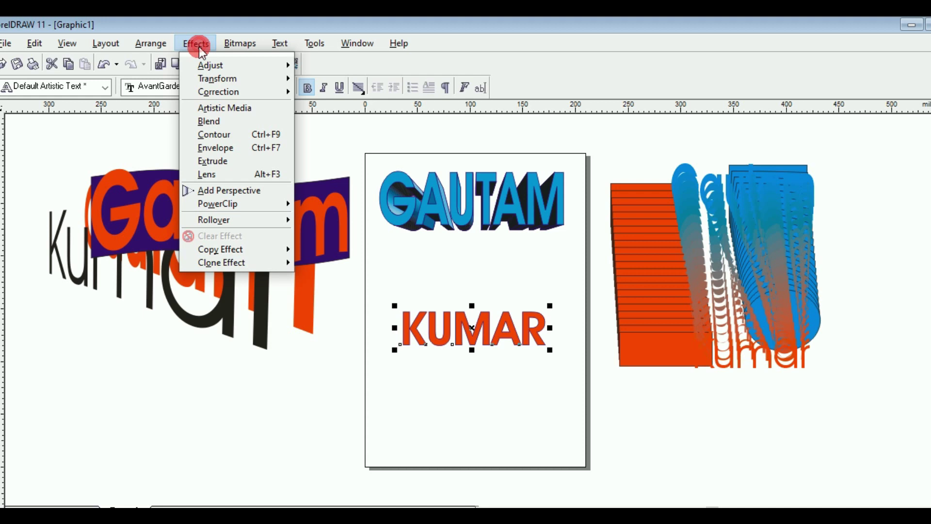
Step: Copy GAUTAM's extrusion onto KUMAR and move KUMAR up just beneath GAUTAM
mouse_move(255, 250)
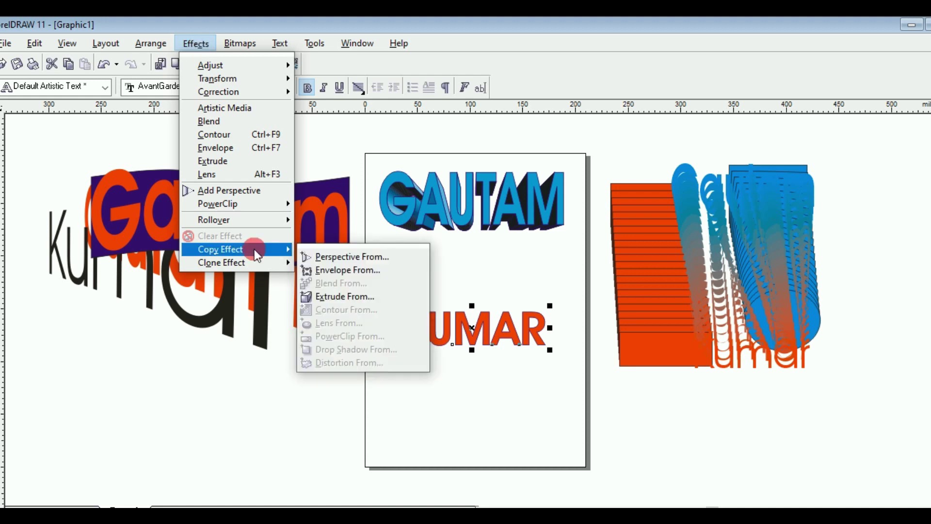
click(341, 297)
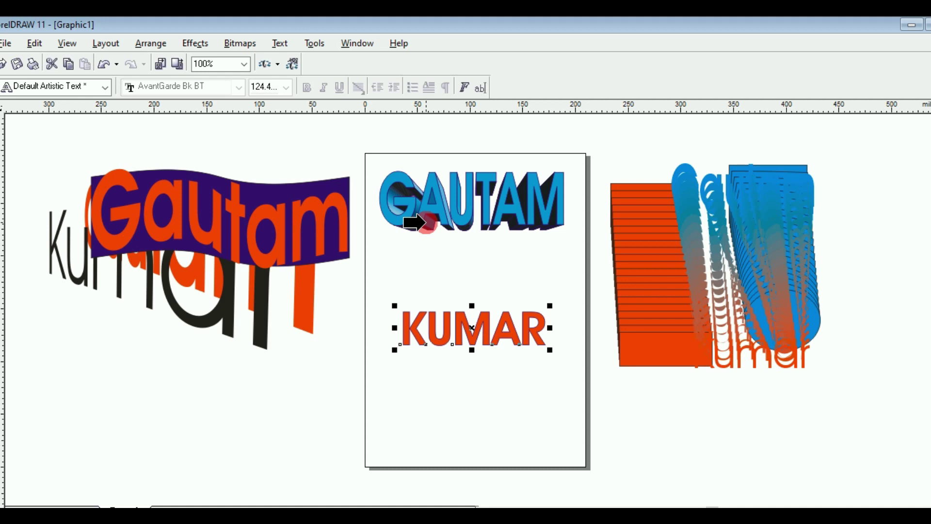
click(425, 223)
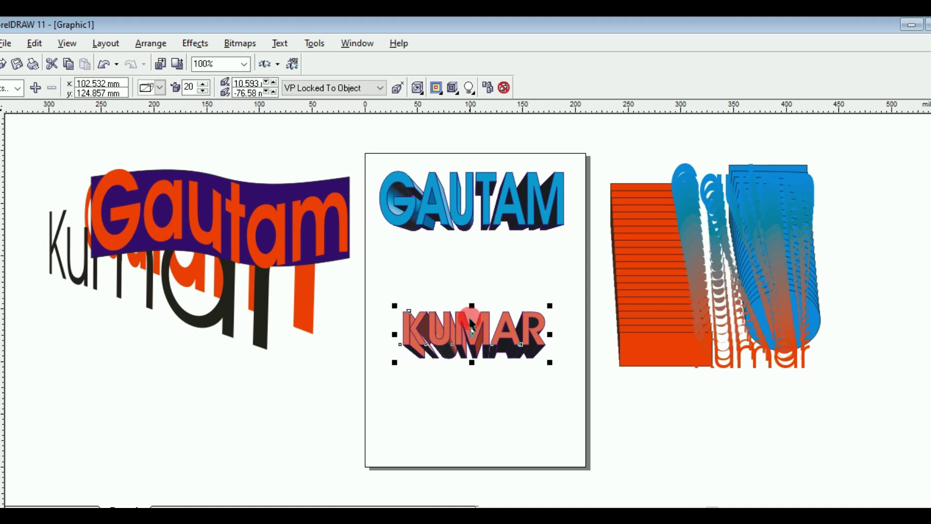
drag(473, 336, 479, 292)
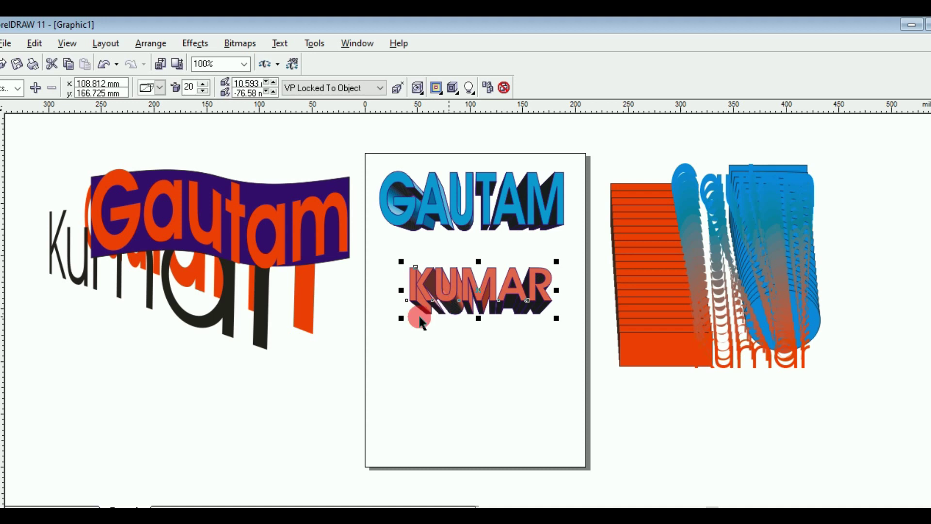
click(111, 330)
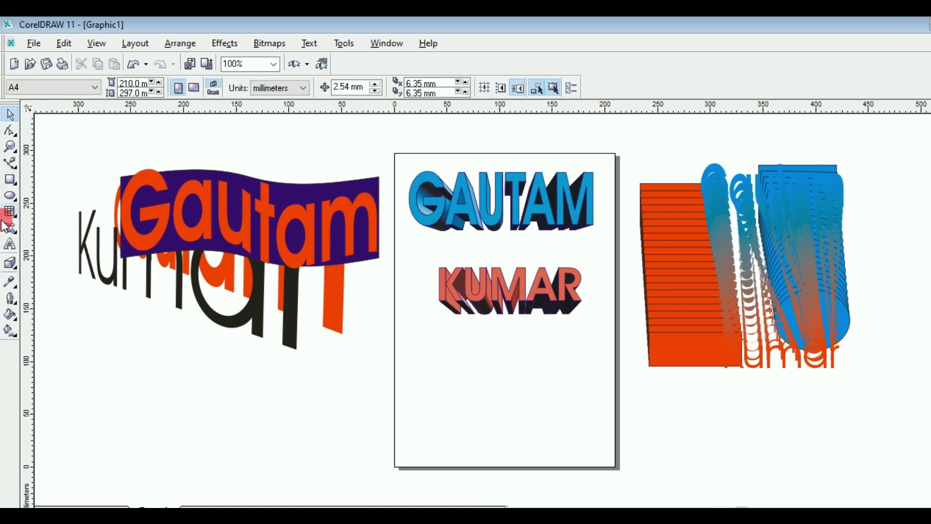
Step: Add the text THANKS low on the page
click(11, 247)
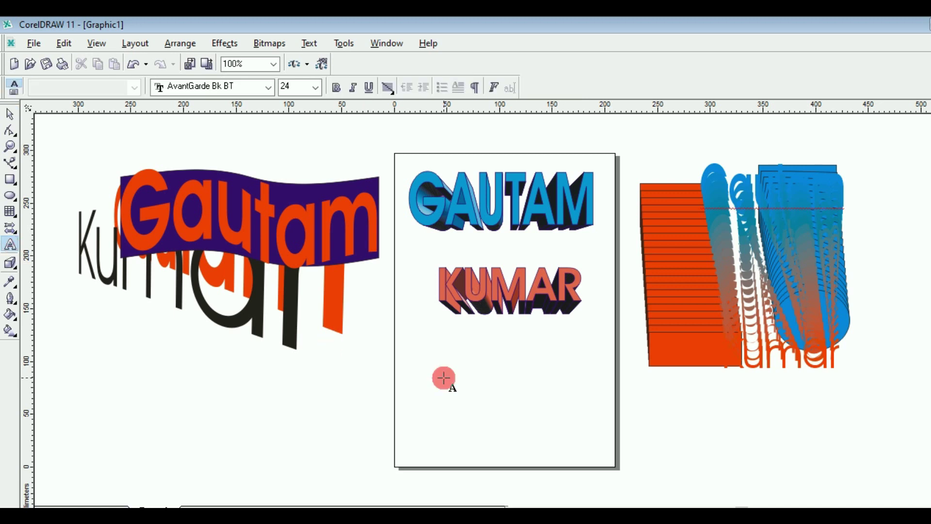
click(444, 378)
text(THA)
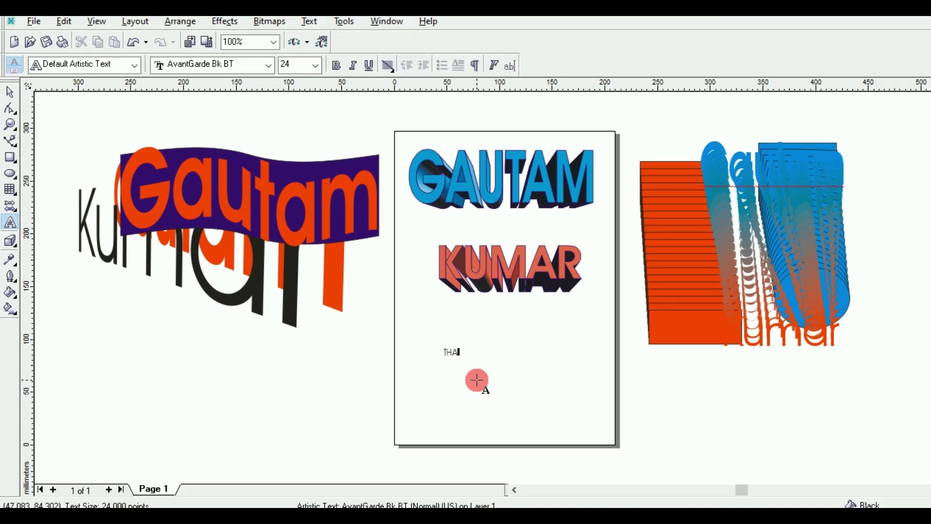
text(NKS)
key(Escape)
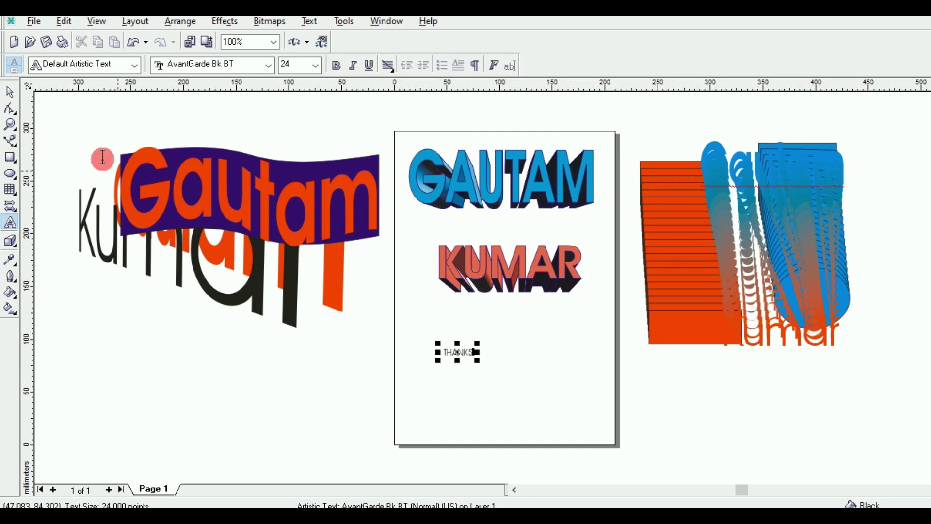
Step: Enlarge THANKS to about 106.6 pt, bold, orange-red fill with a thin blue outline
click(8, 94)
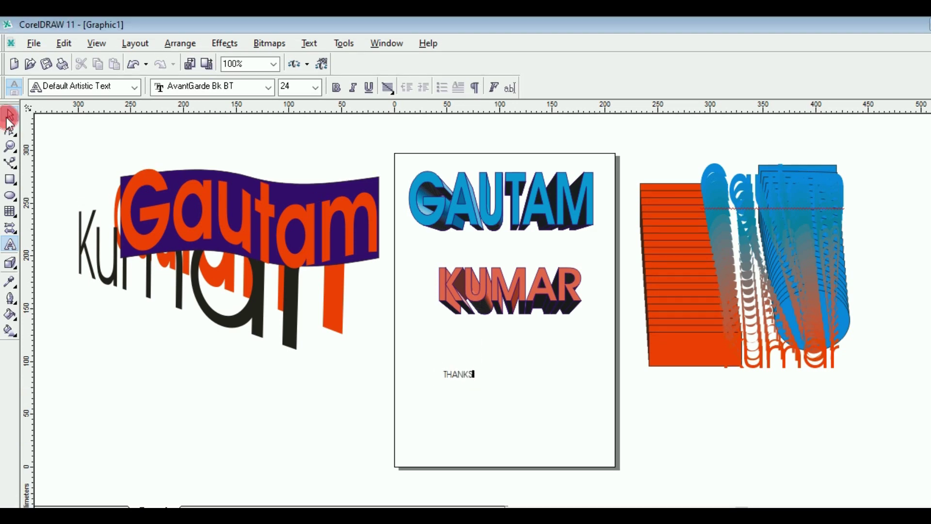
click(477, 381)
drag(476, 381, 557, 420)
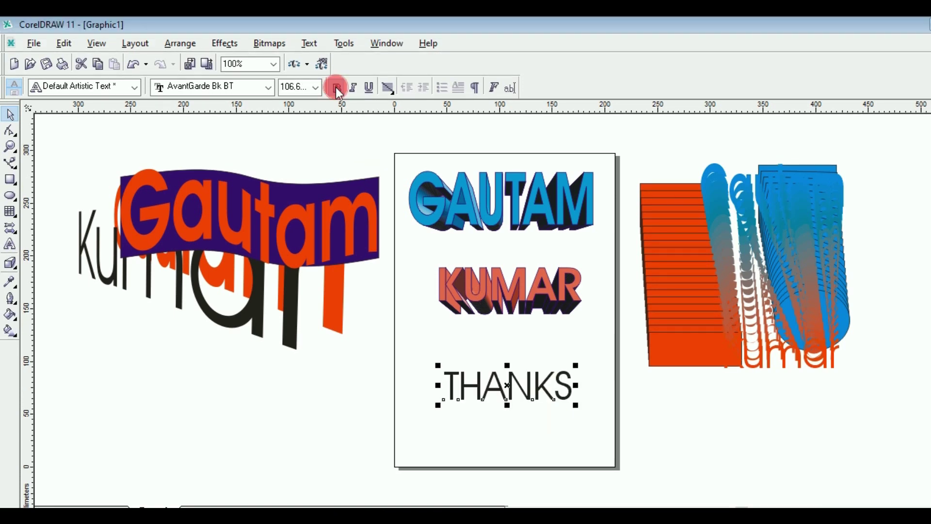
click(337, 88)
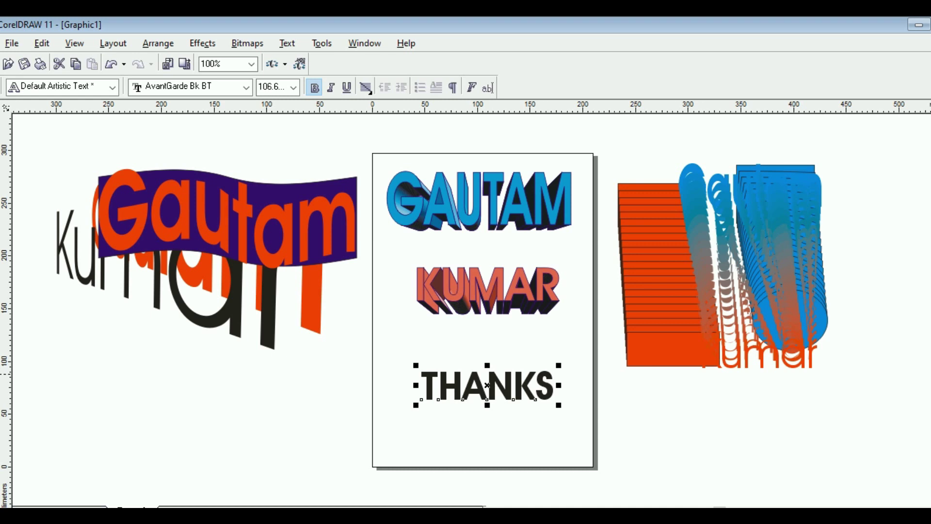
click(930, 374)
right_click(930, 349)
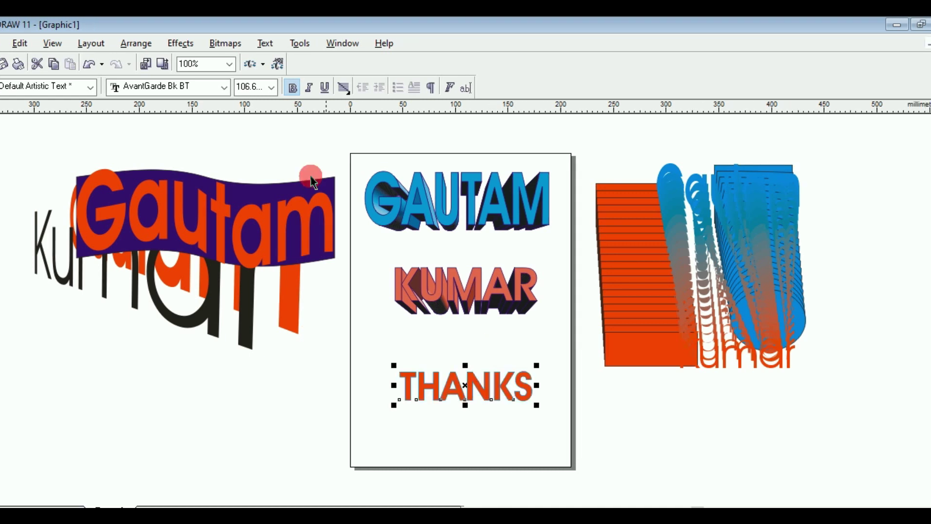
click(183, 44)
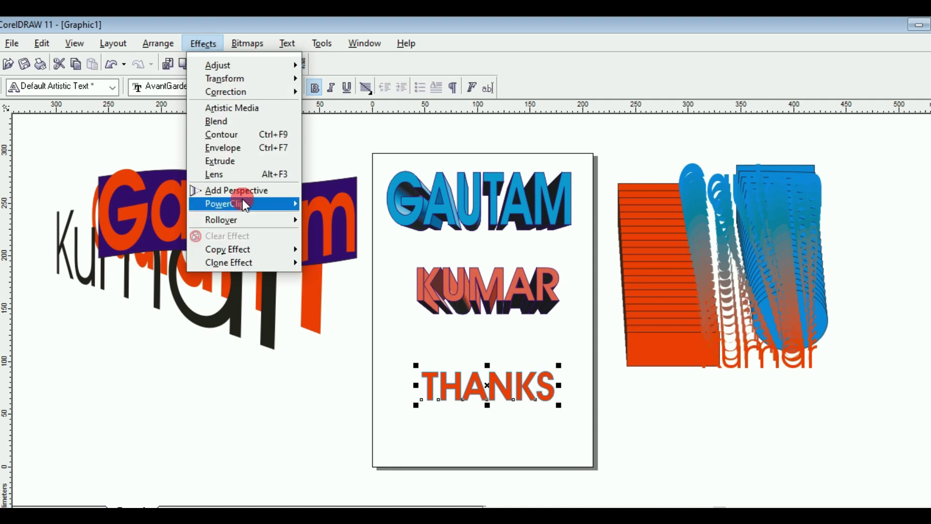
Step: Copy KUMAR's extrusion onto THANKS via Extrude From, then drag THANKS onto the page's left edge
mouse_move(247, 256)
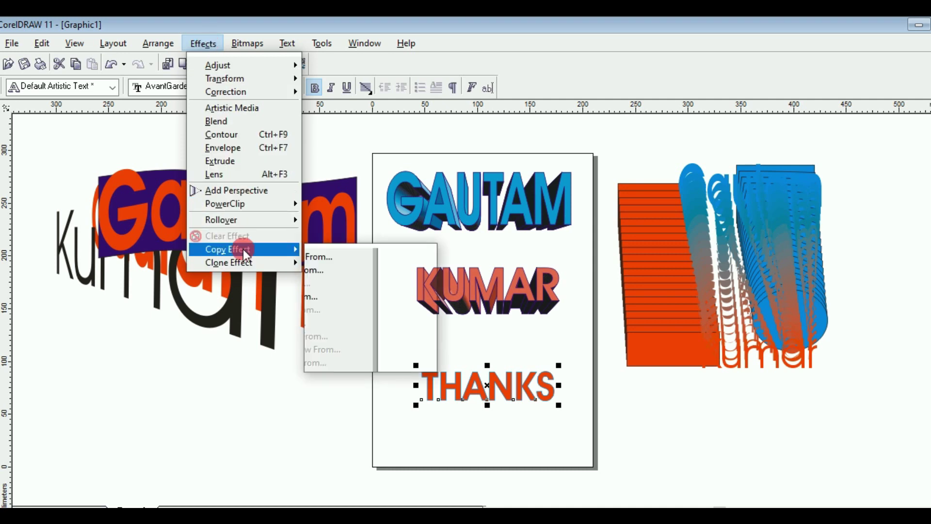
click(360, 297)
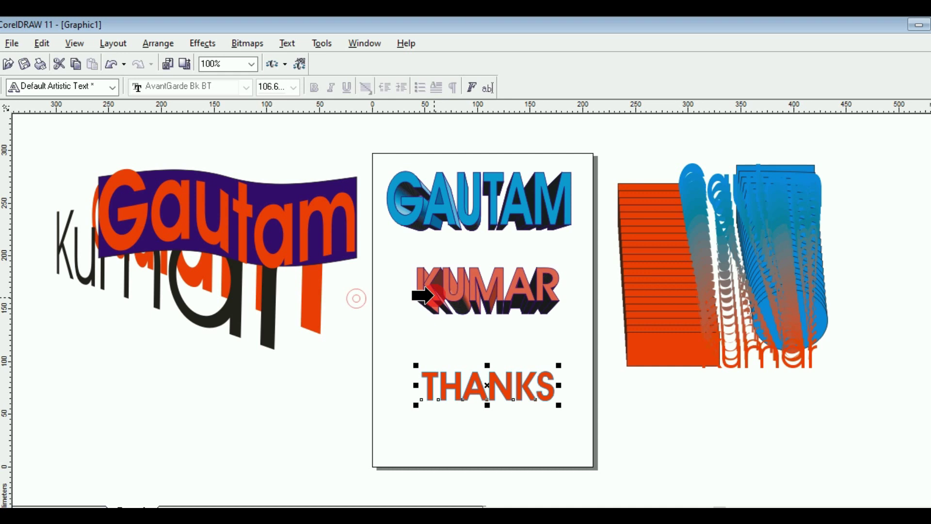
click(434, 294)
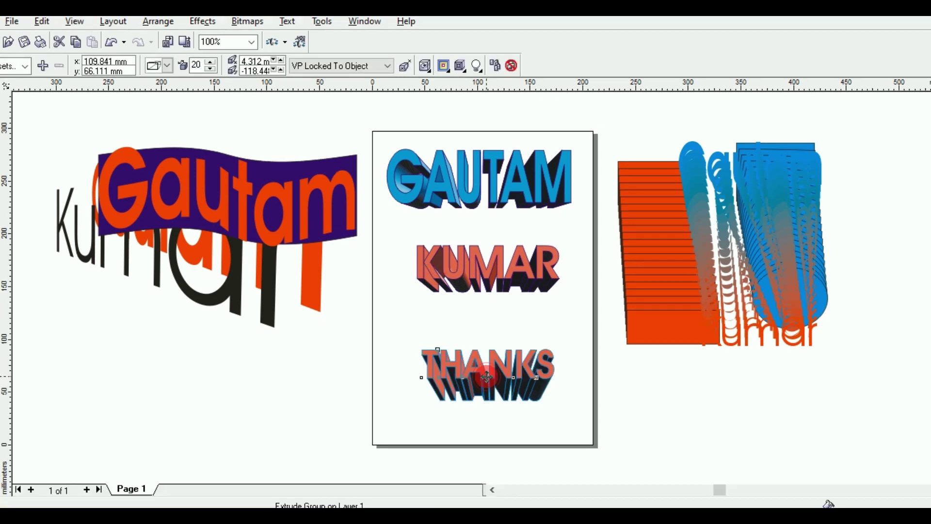
drag(486, 377, 353, 348)
click(112, 291)
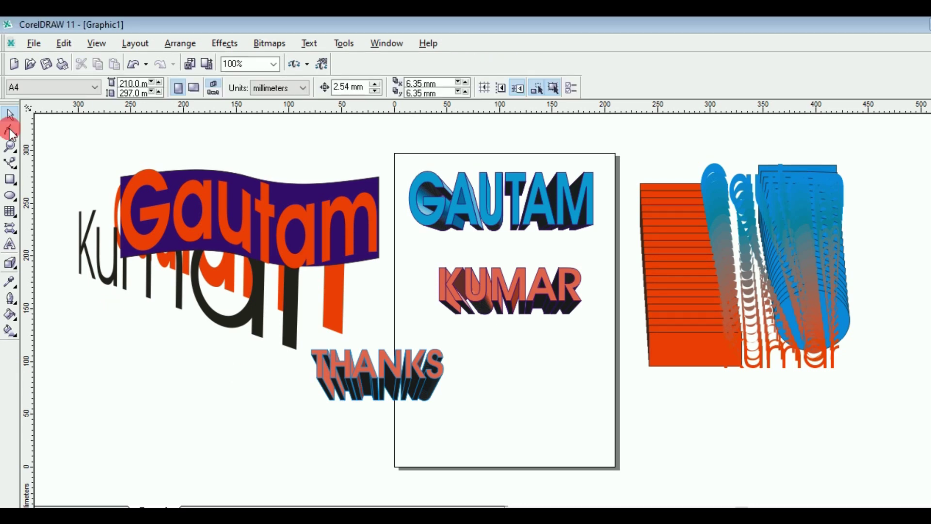
Step: Draw a rectangle below KUMAR and fill it red
click(10, 179)
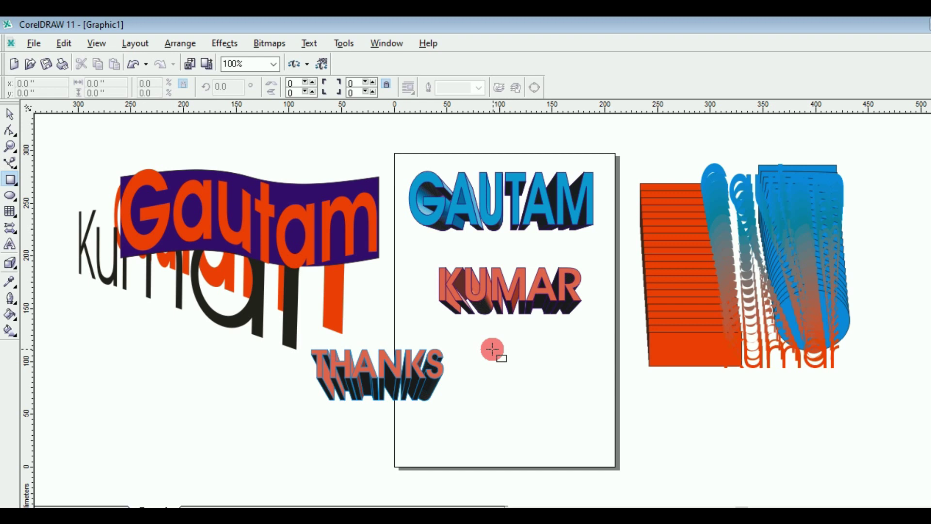
drag(493, 349, 583, 383)
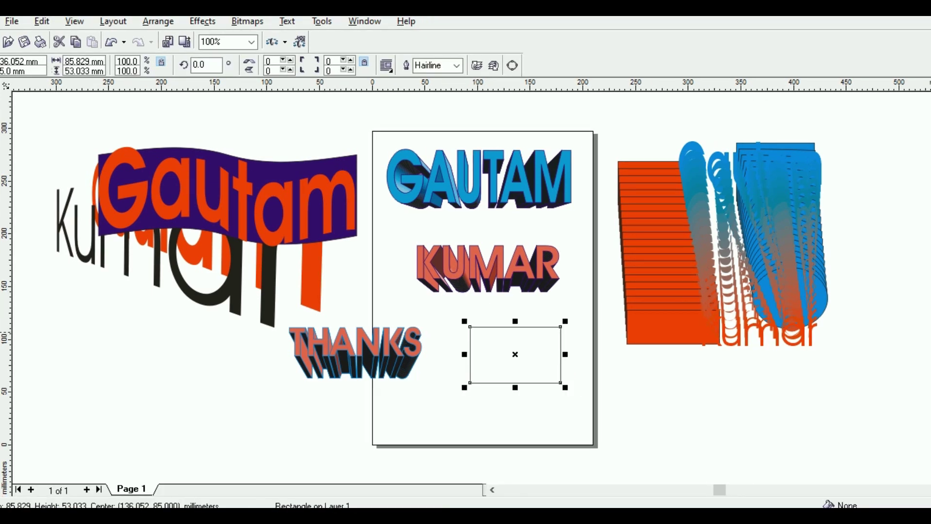
click(929, 245)
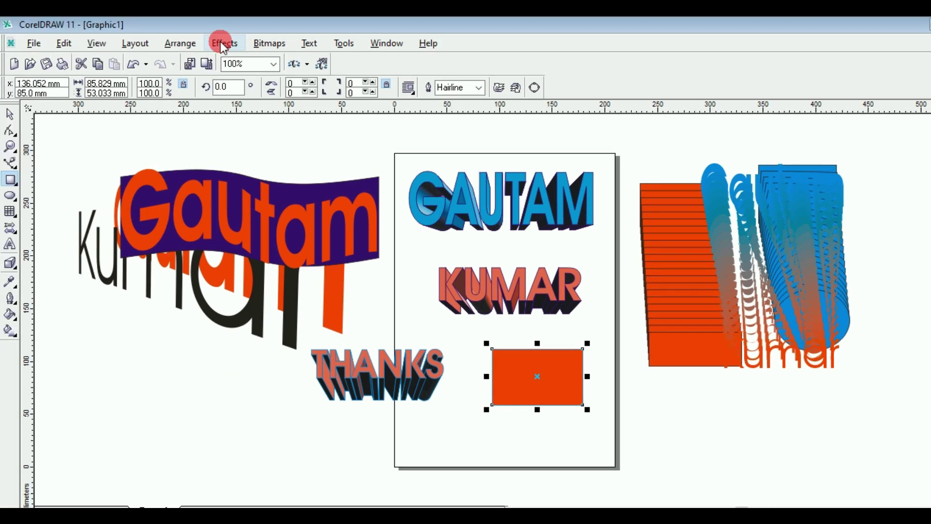
Step: Copy KUMAR's extrusion onto the red rectangle with Extrude From
click(220, 42)
mouse_move(275, 249)
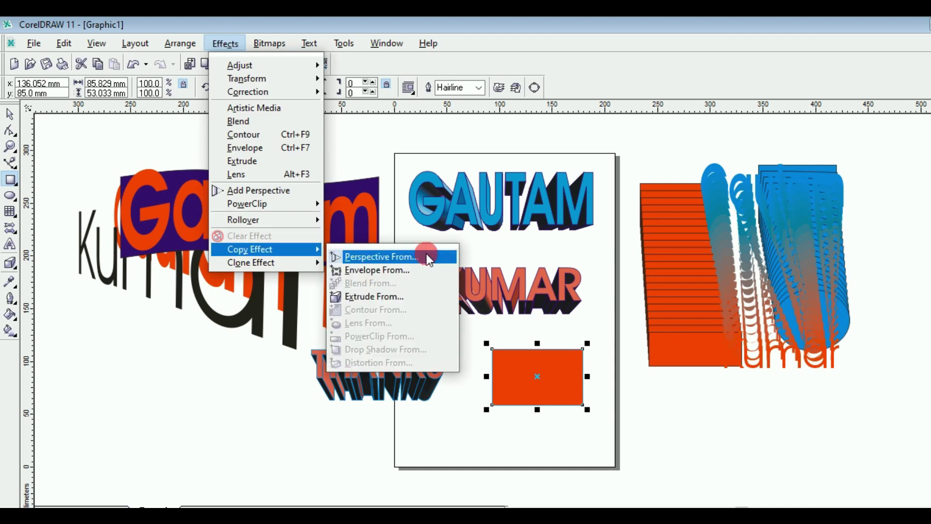
click(426, 255)
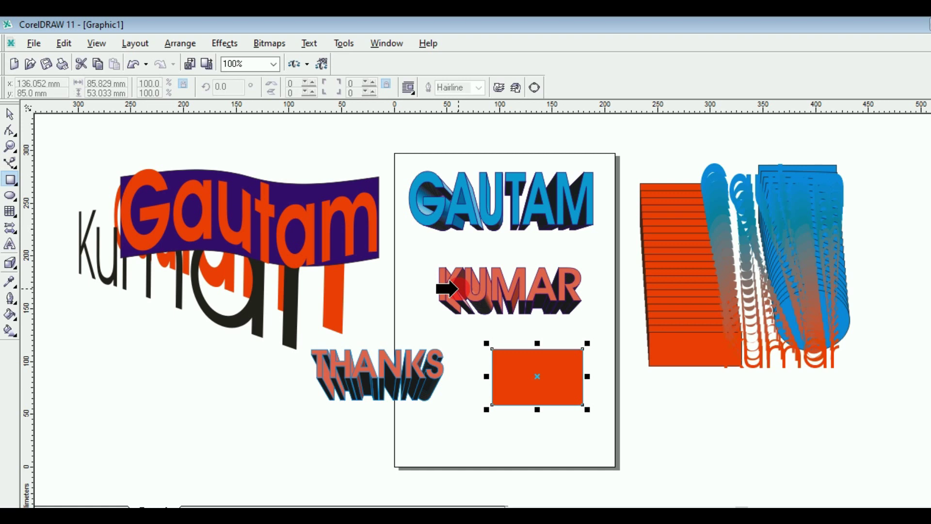
click(457, 289)
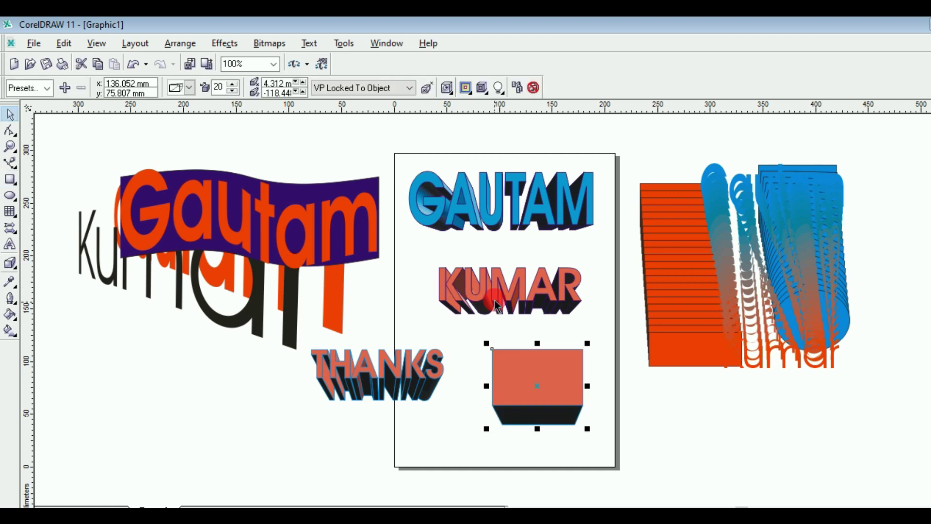
Step: Move the extruded rectangle over GAUTAM, then shift GAUTAM, rectangle and KUMAR off-page rightward
click(537, 386)
drag(538, 388, 515, 216)
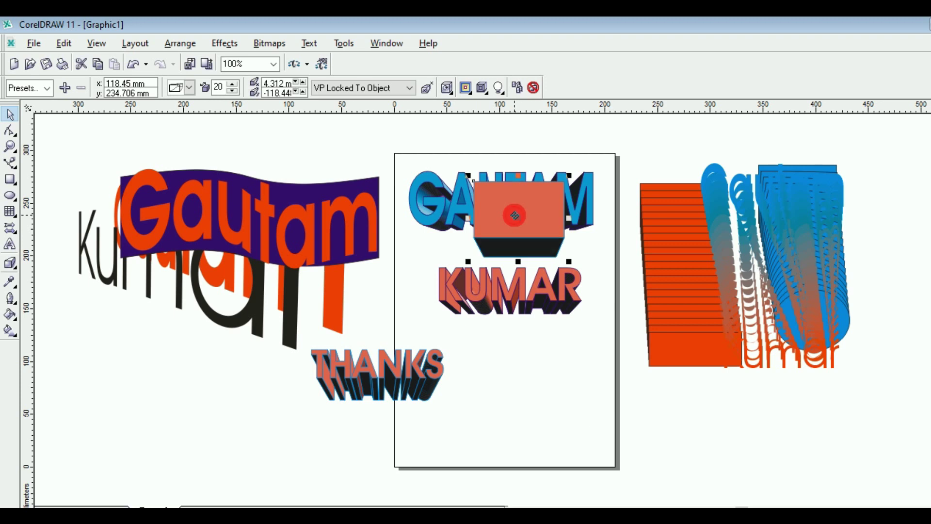
drag(394, 151, 607, 345)
drag(503, 242, 736, 378)
Step: Move THANKS off the page to the right and deselect everything
click(358, 359)
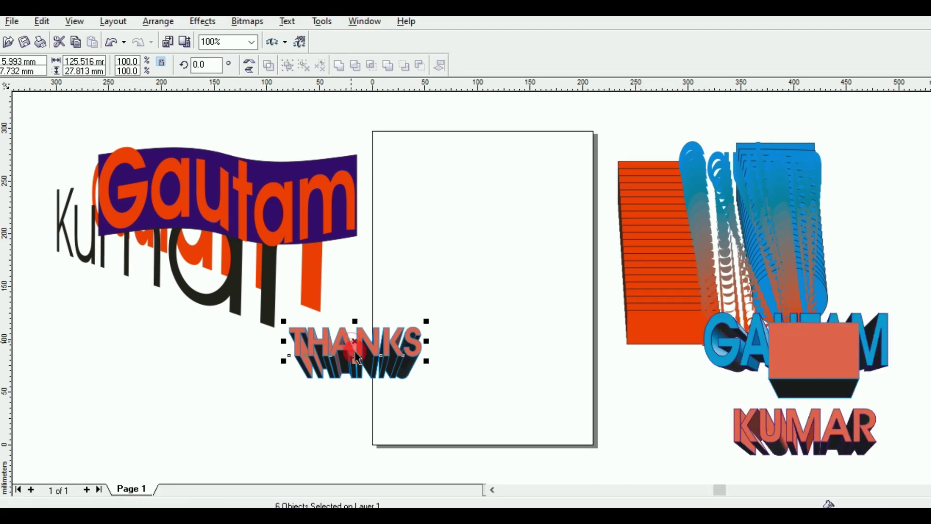
drag(358, 359, 561, 197)
click(280, 128)
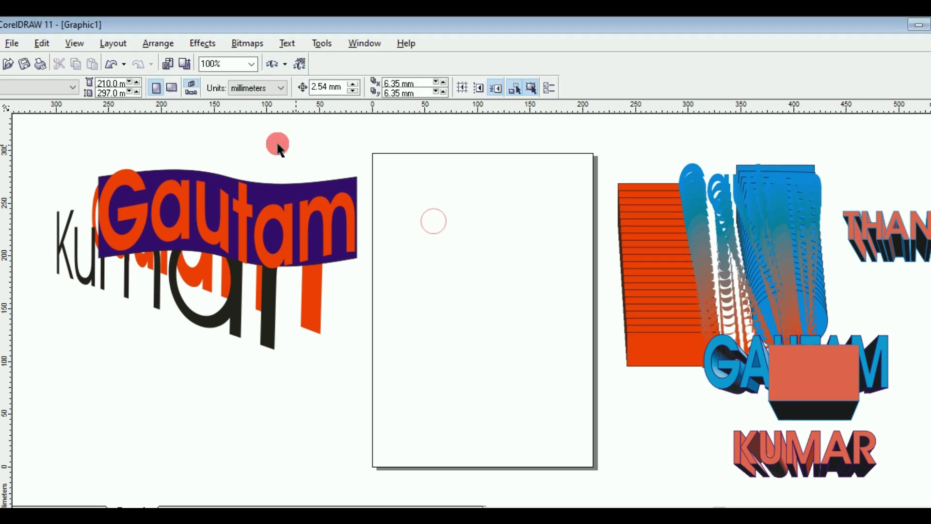
Step: Open the Effects menu and dismiss it without choosing anything
click(209, 43)
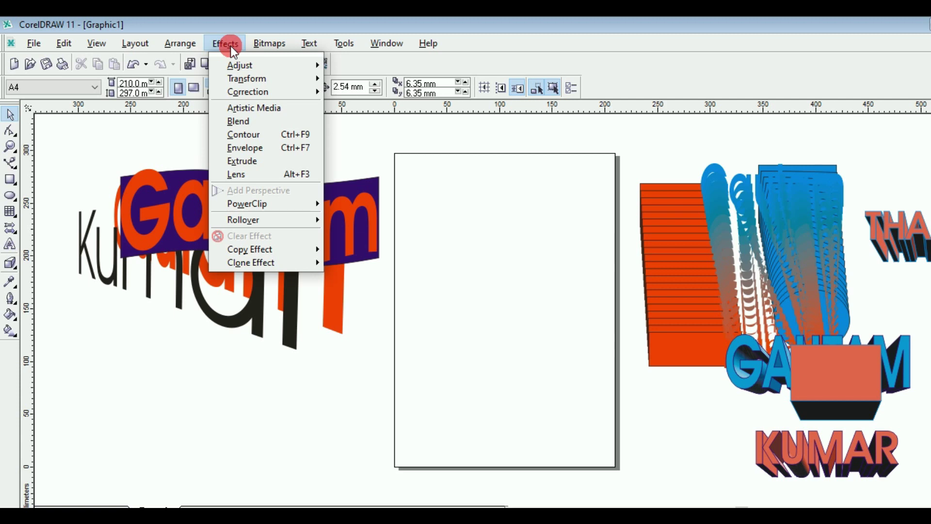
mouse_move(260, 249)
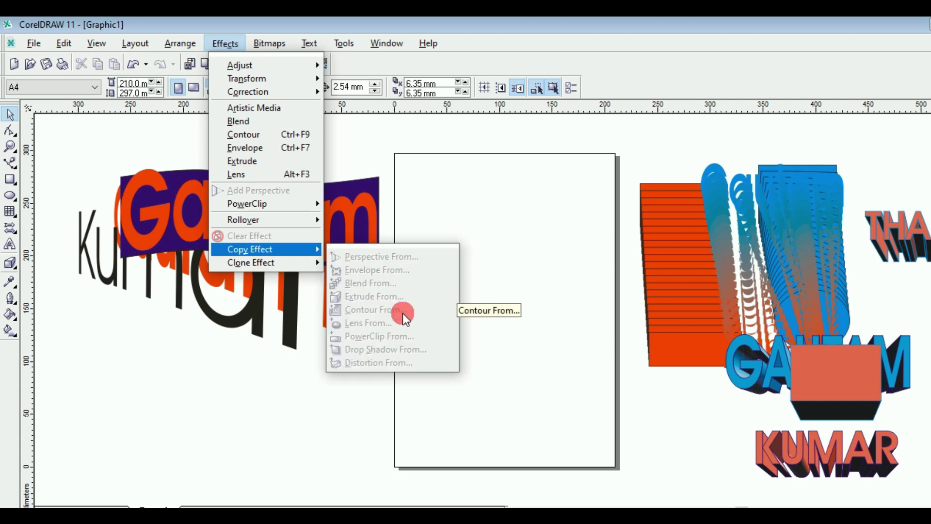
click(460, 210)
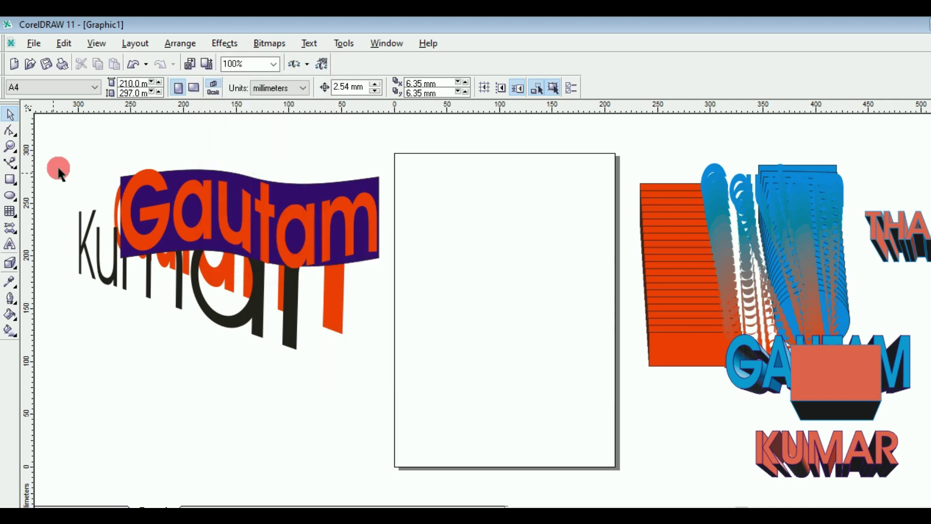
Step: Add a new GAUTAM text line and enlarge it
click(8, 247)
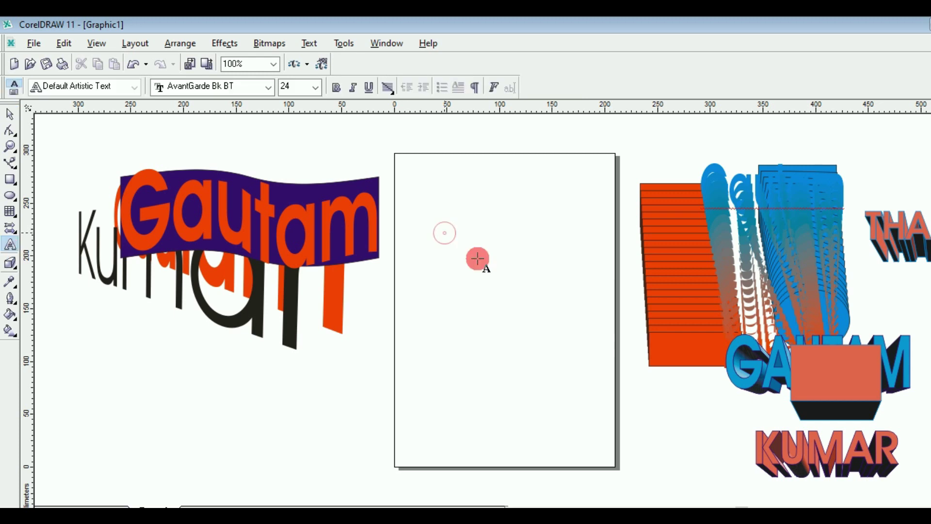
key(Escape)
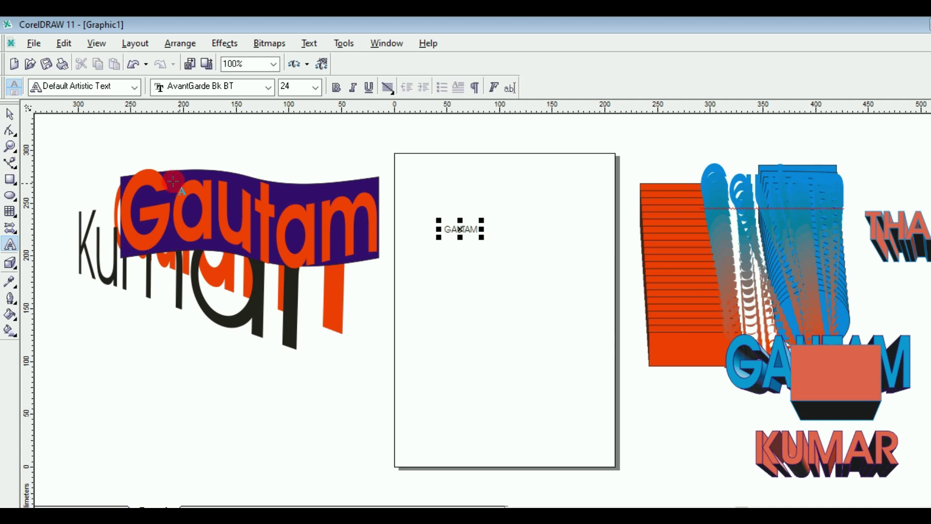
click(12, 117)
drag(482, 237, 486, 246)
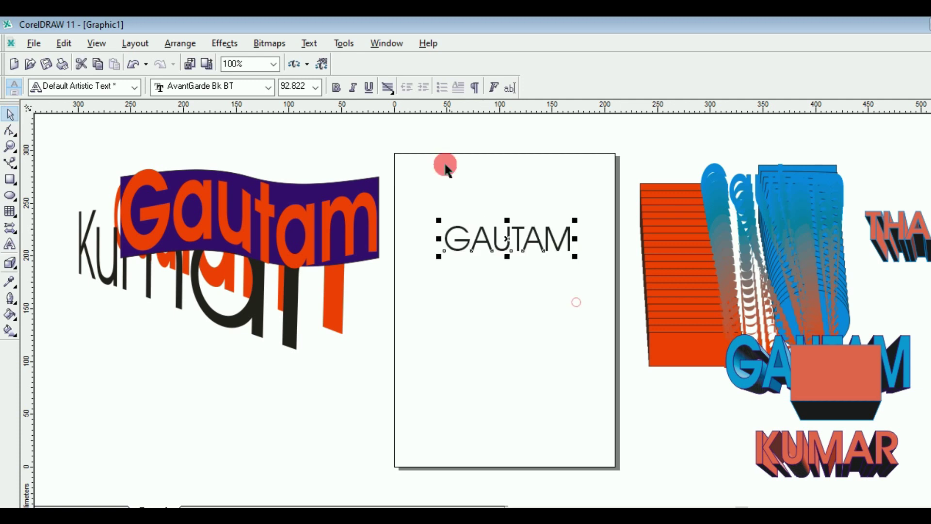
Step: Make GAUTAM bold with orange-red fill and dark purple outline, and stretch it larger and taller
click(335, 88)
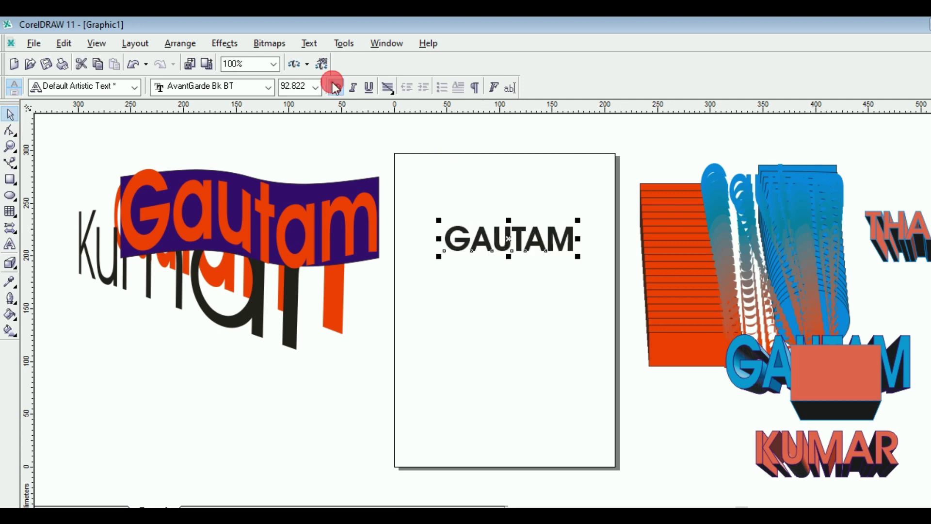
click(930, 317)
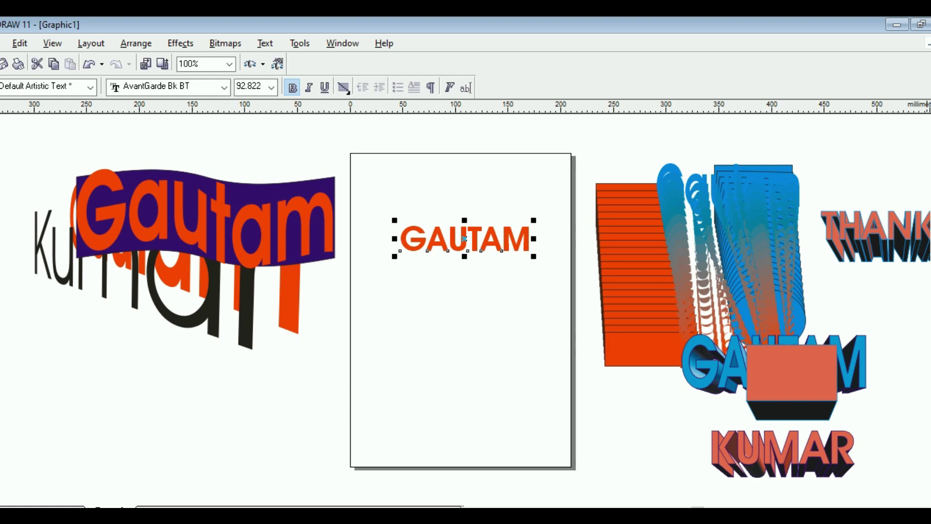
right_click(928, 289)
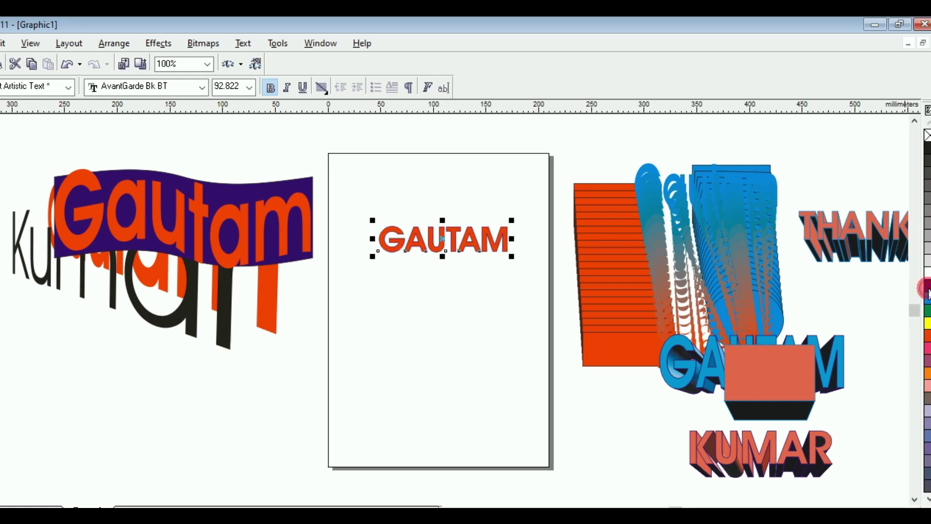
drag(383, 269, 349, 272)
click(429, 262)
drag(429, 263, 430, 270)
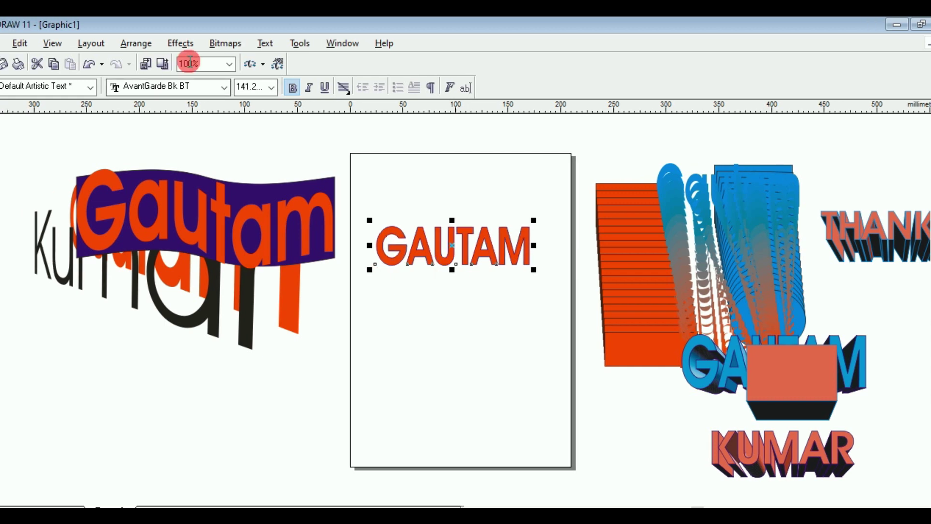
click(181, 43)
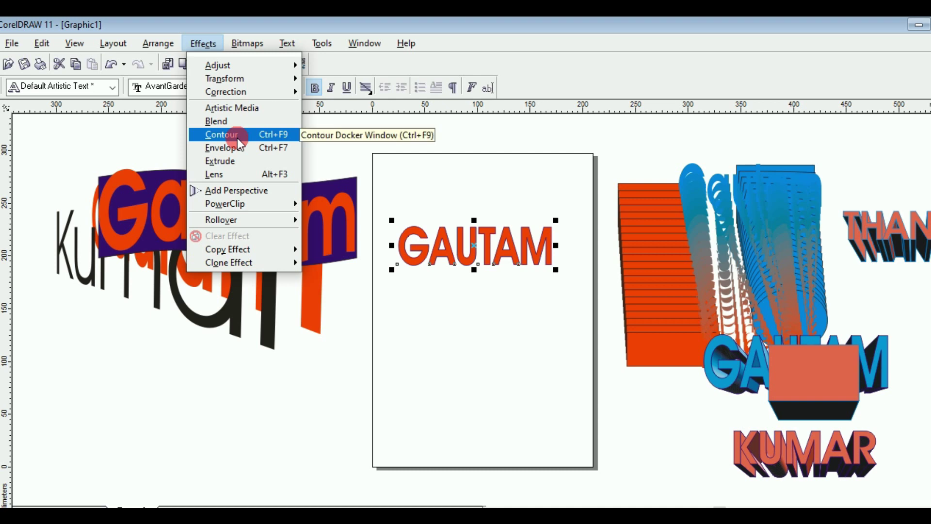
Step: Apply a 5-step outward contour around GAUTAM
click(14, 270)
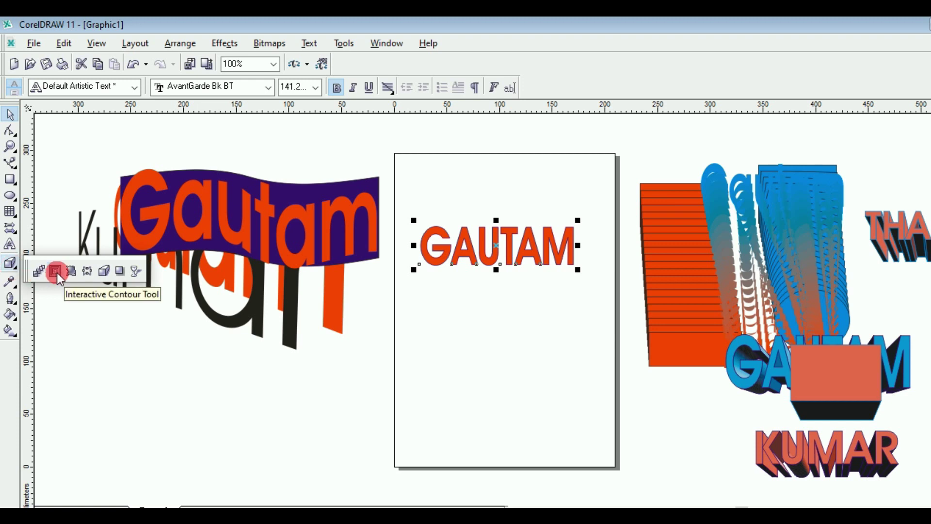
click(57, 271)
drag(489, 230, 280, 121)
click(263, 89)
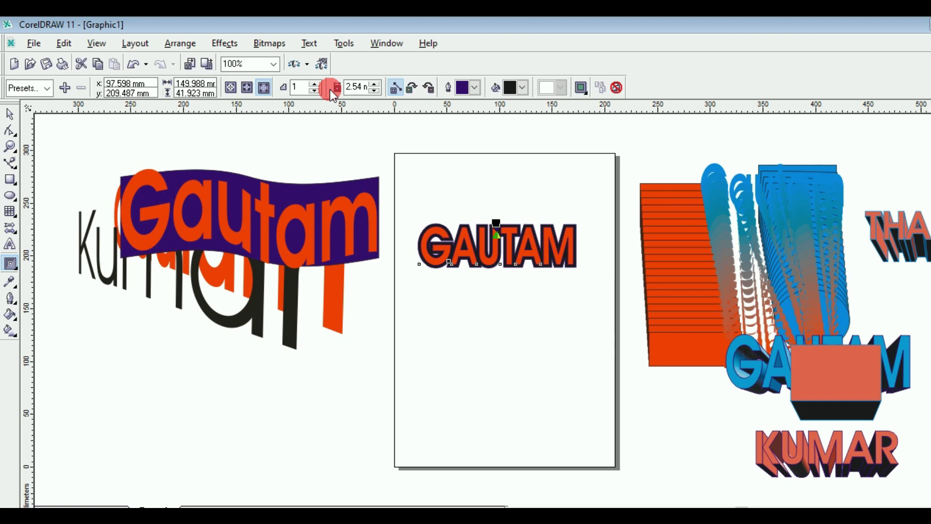
click(317, 85)
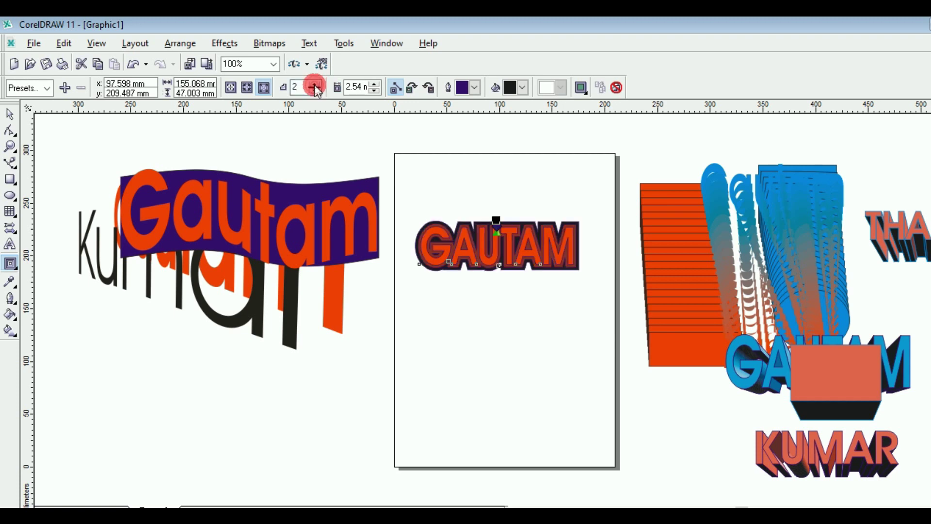
double_click(317, 85)
click(316, 85)
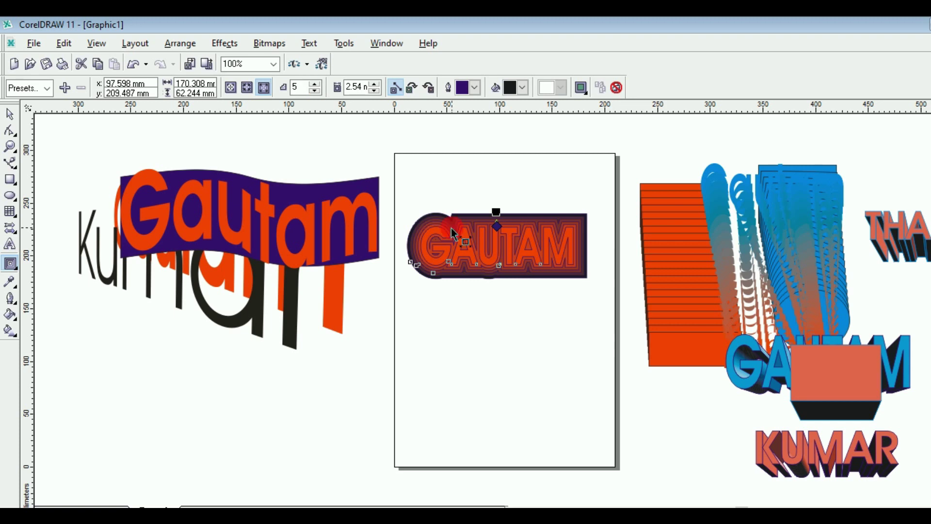
scroll(454, 233, up, 1)
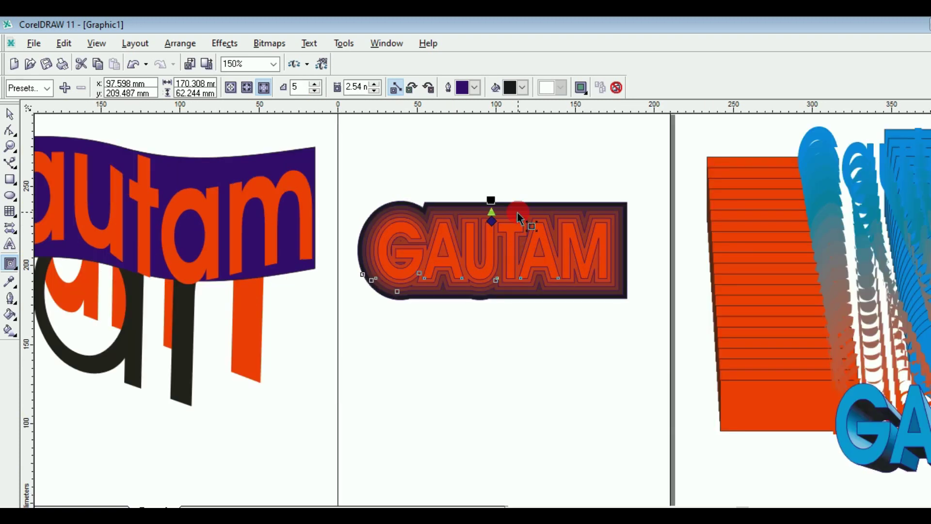
Step: Reposition the contour end point, make contour outline and fill blue, and move GAUTAM higher
drag(462, 281, 449, 211)
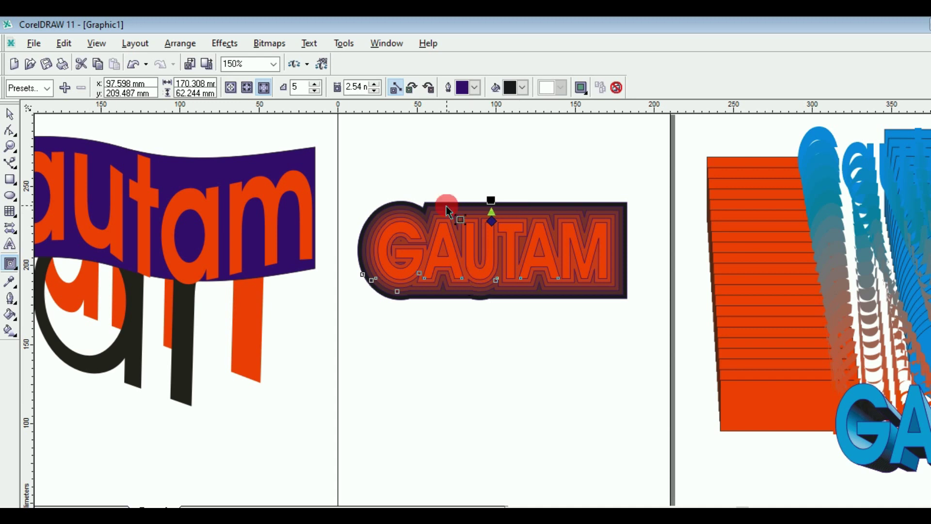
click(473, 89)
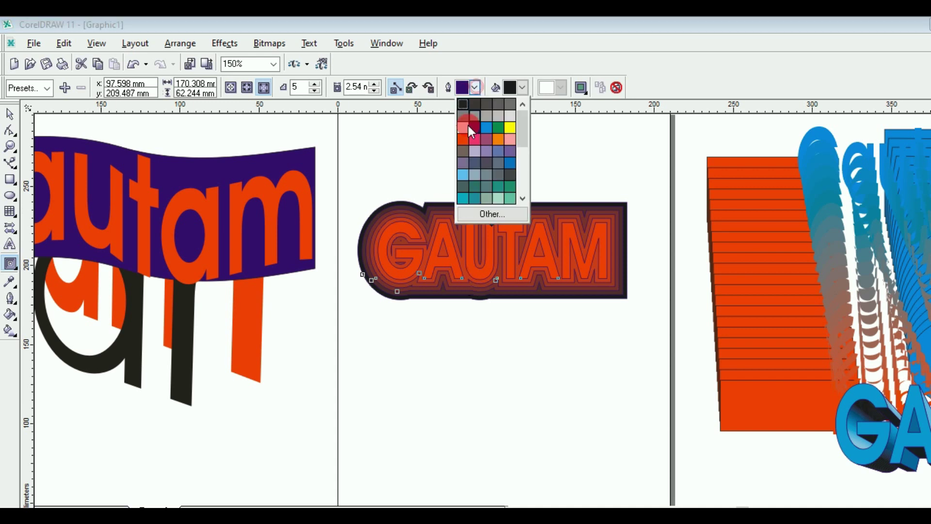
click(484, 126)
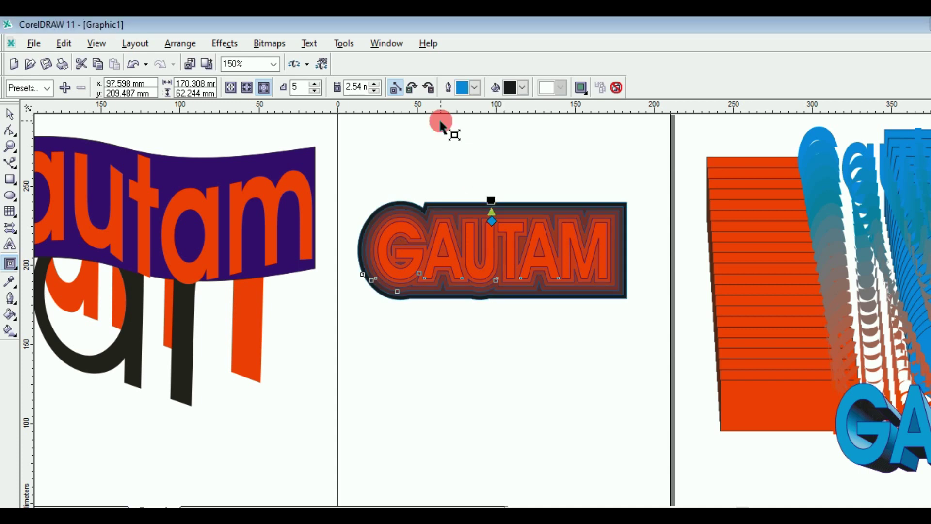
click(523, 87)
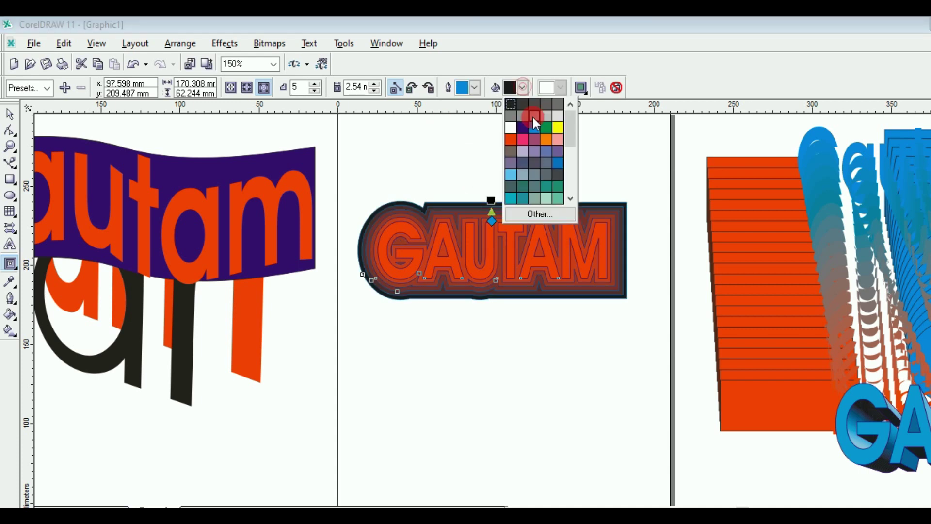
click(533, 126)
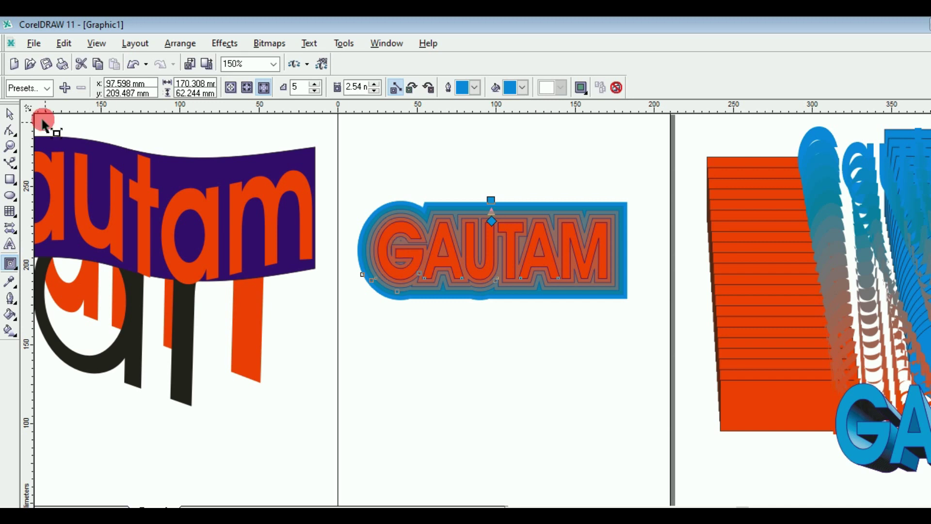
click(10, 114)
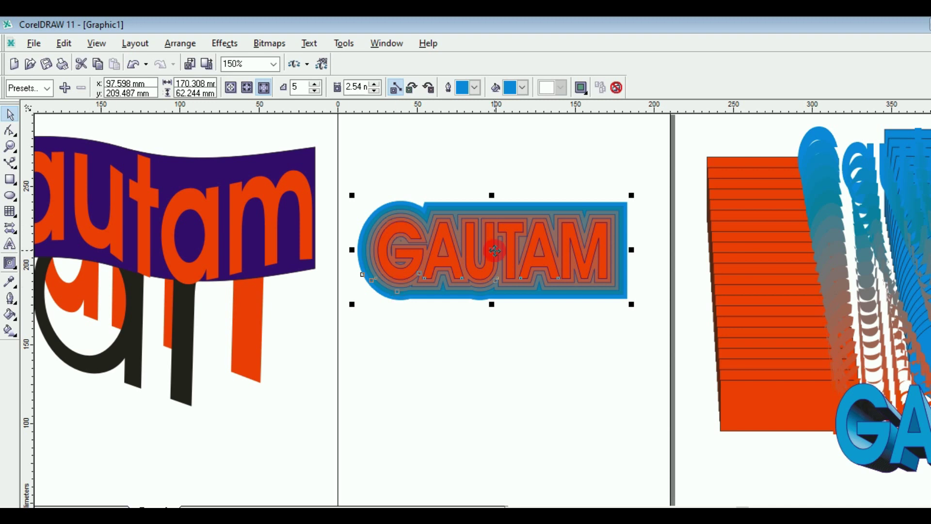
drag(494, 251, 494, 199)
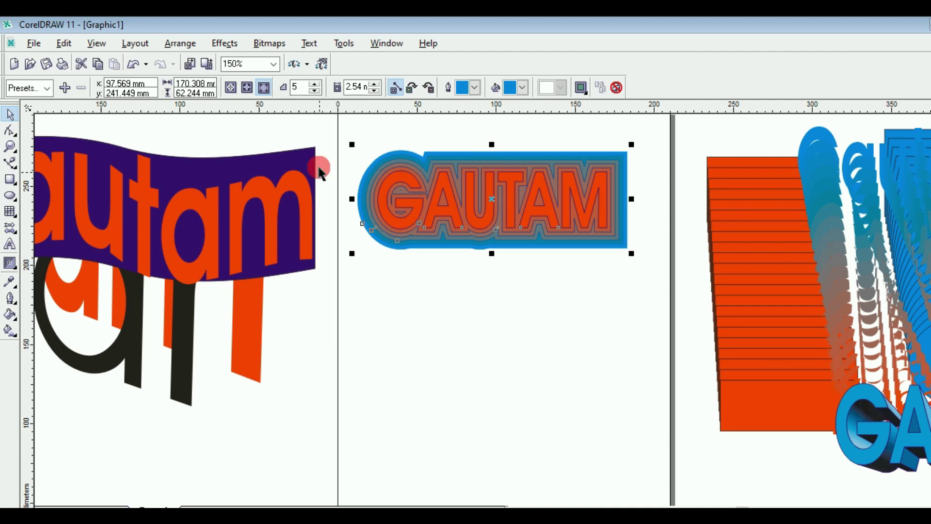
Step: Draw an ellipse below the GAUTAM title and fill it yellow
click(310, 124)
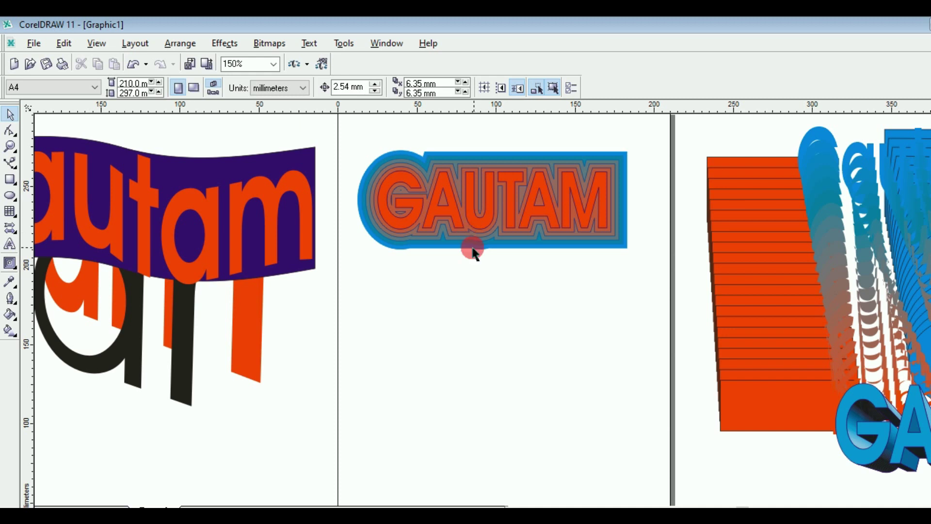
click(10, 194)
mouse_move(431, 296)
mouse_down()
mouse_move(585, 393)
mouse_move(586, 372)
mouse_up()
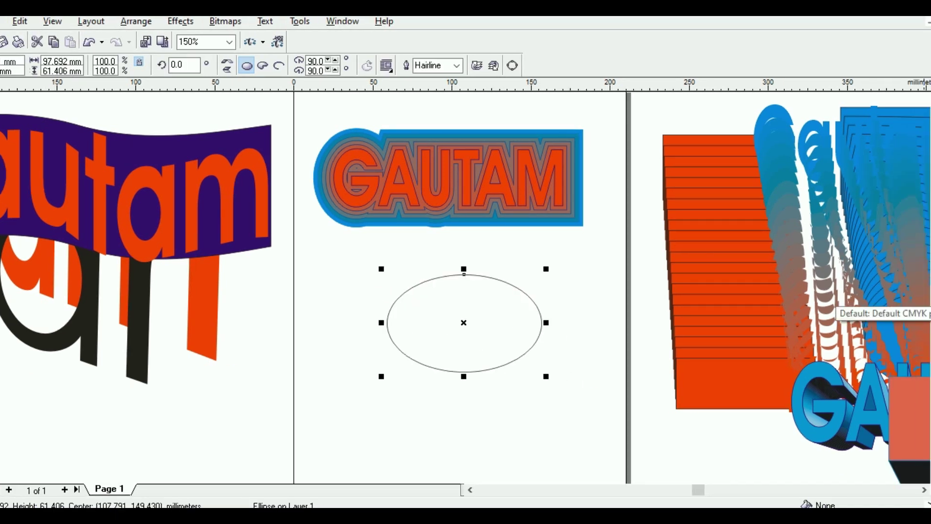
click(924, 300)
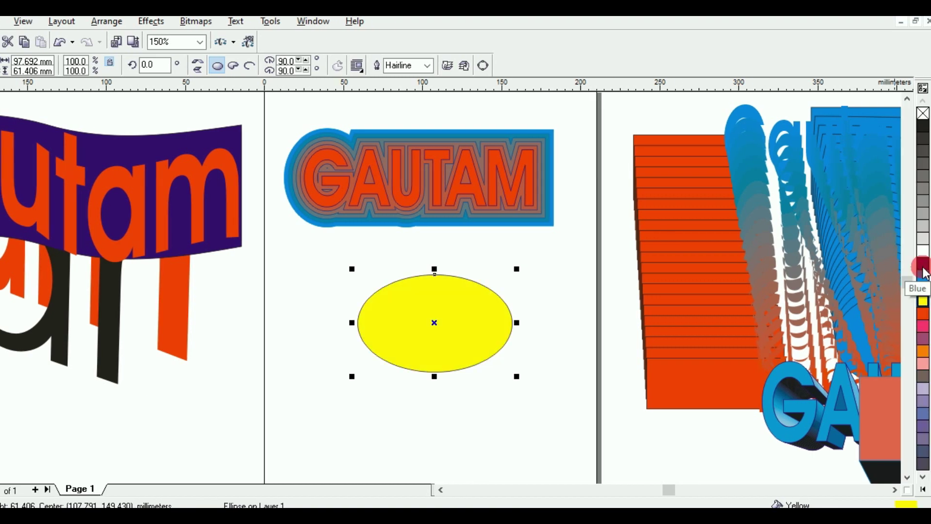
drag(923, 268, 454, 99)
Step: Give the yellow ellipse a 2.822 mm outline, leaving it selected
click(427, 88)
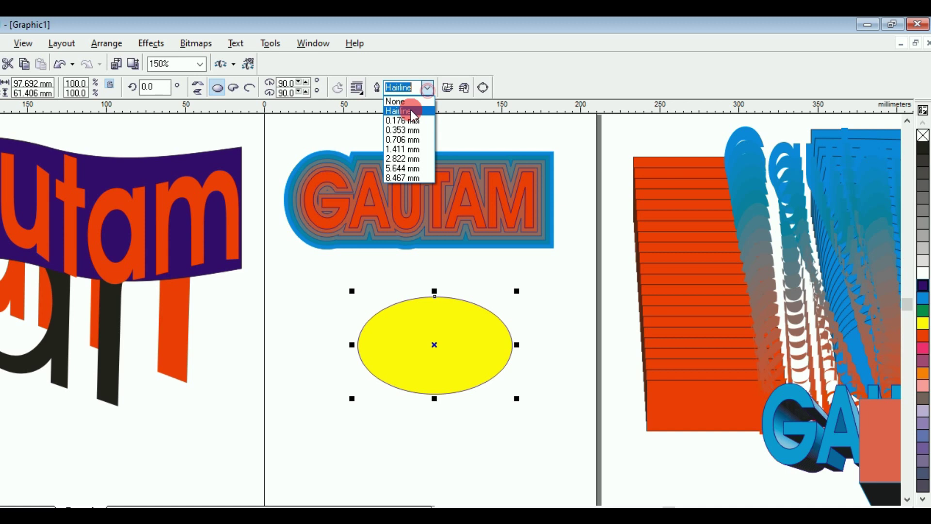
click(403, 159)
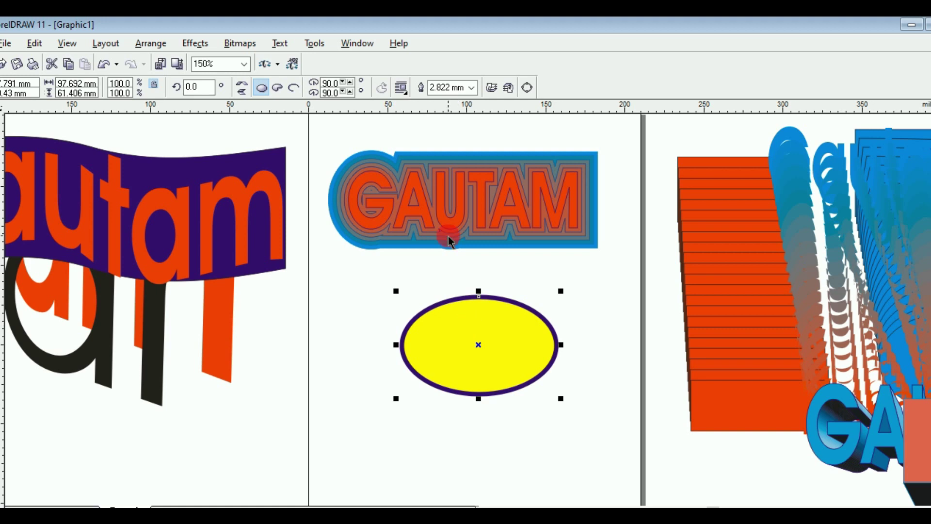
click(451, 218)
click(479, 331)
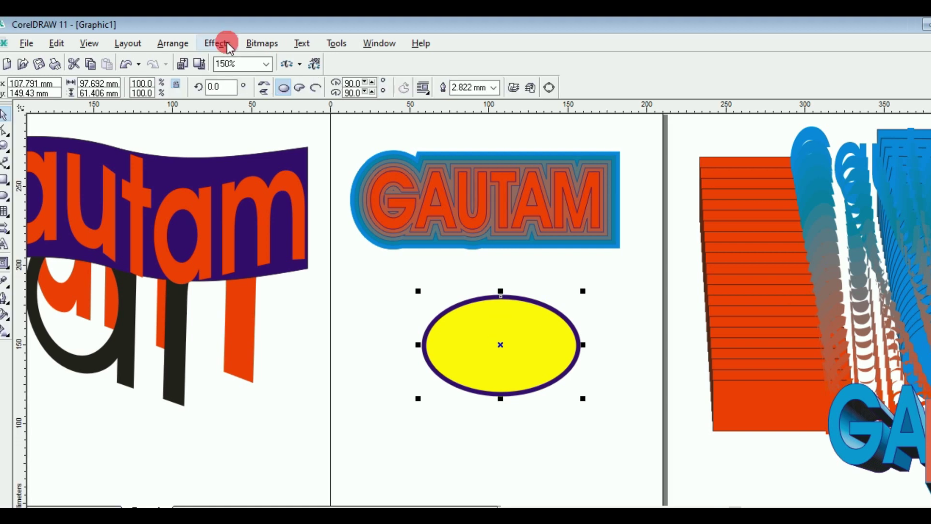
Step: Copy GAUTAM's blue contour onto the ellipse via Contour From and move it to the page's right edge
click(227, 42)
mouse_move(291, 252)
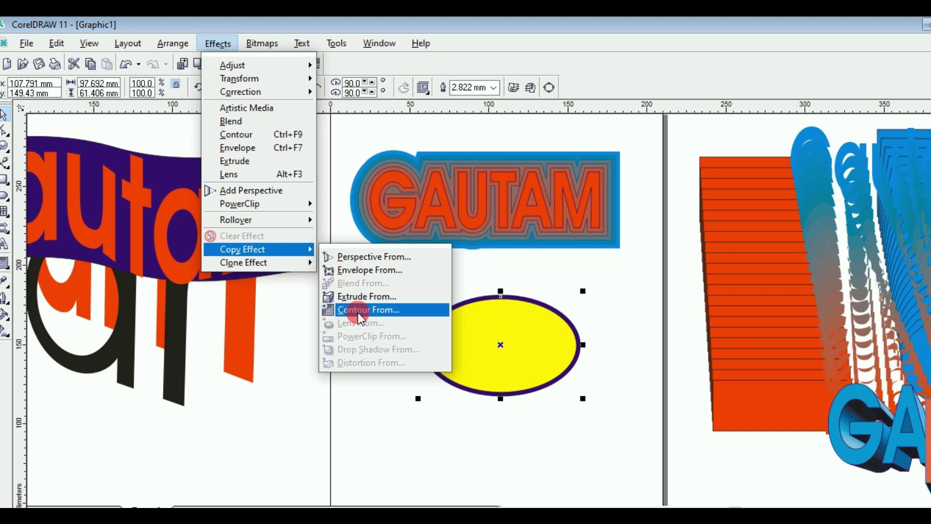
click(393, 314)
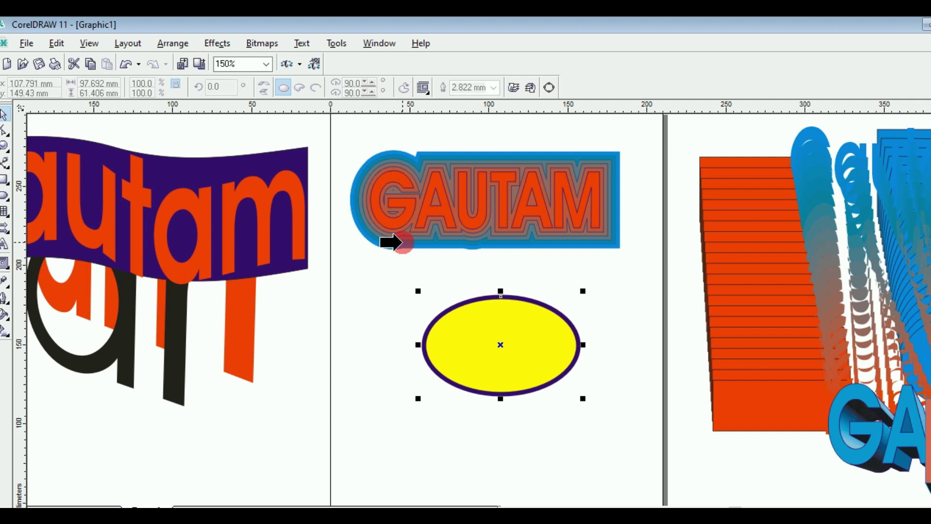
click(402, 242)
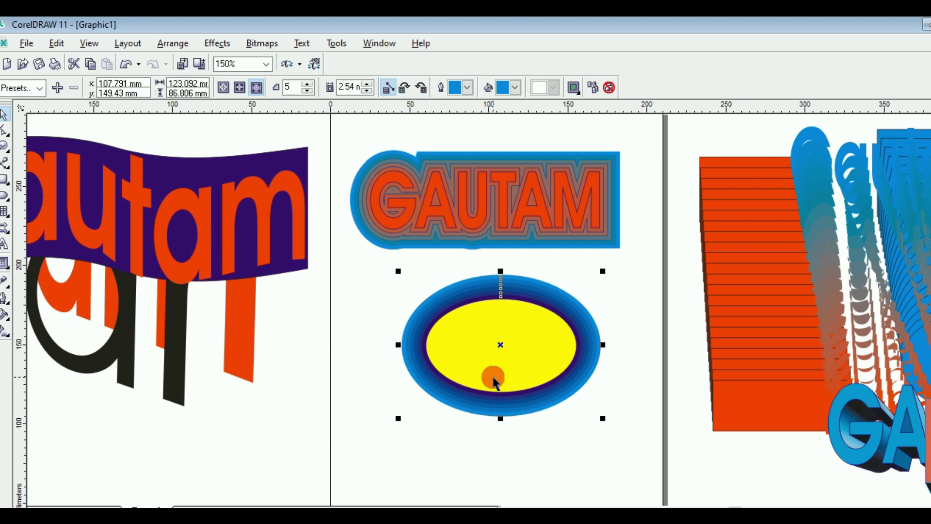
drag(501, 351, 728, 248)
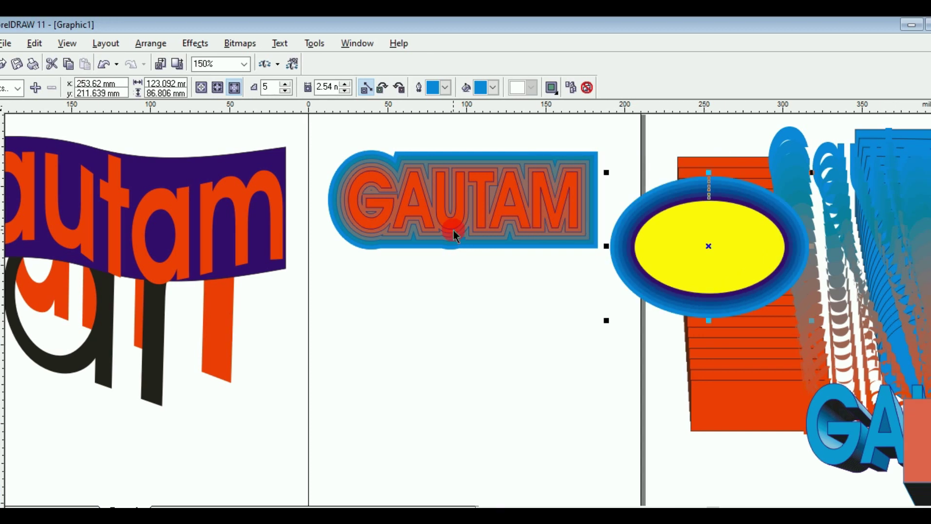
click(366, 317)
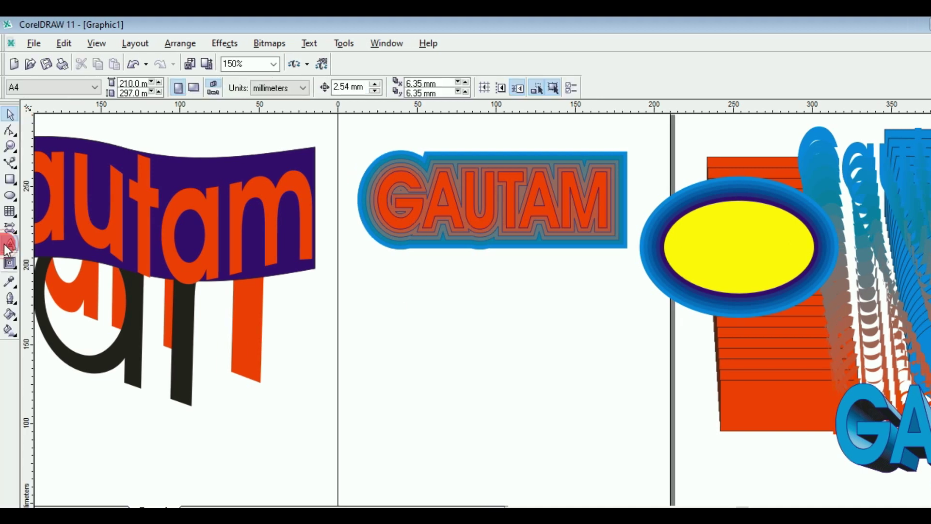
Step: Type a new KUMAR text line below GAUTAM
click(9, 246)
click(416, 347)
click(406, 352)
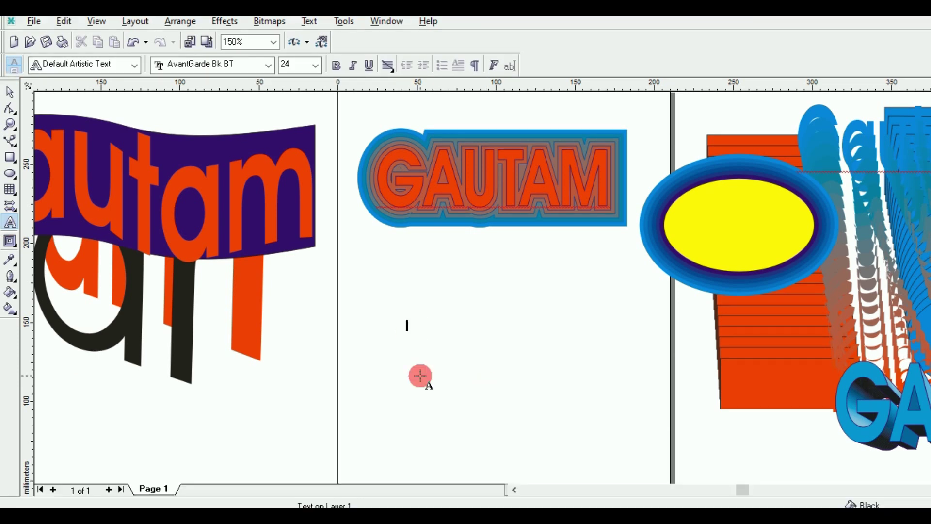
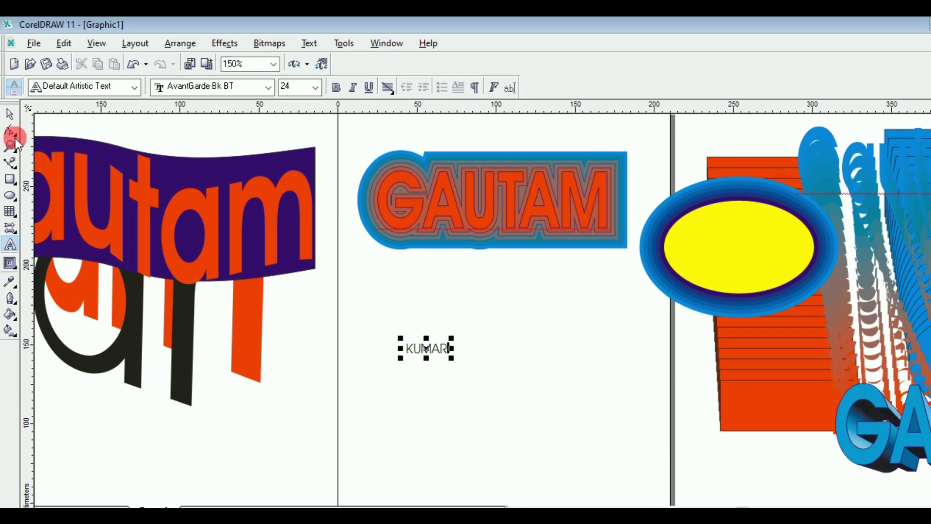
Step: Enlarge KUMAR, make it bold italic, and colour it cyan
click(459, 361)
drag(460, 362, 565, 397)
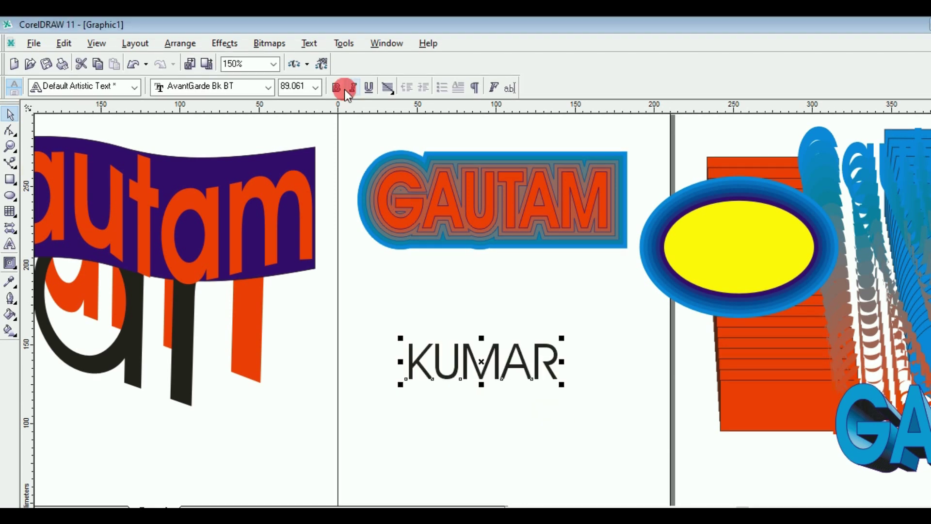
click(346, 89)
click(337, 89)
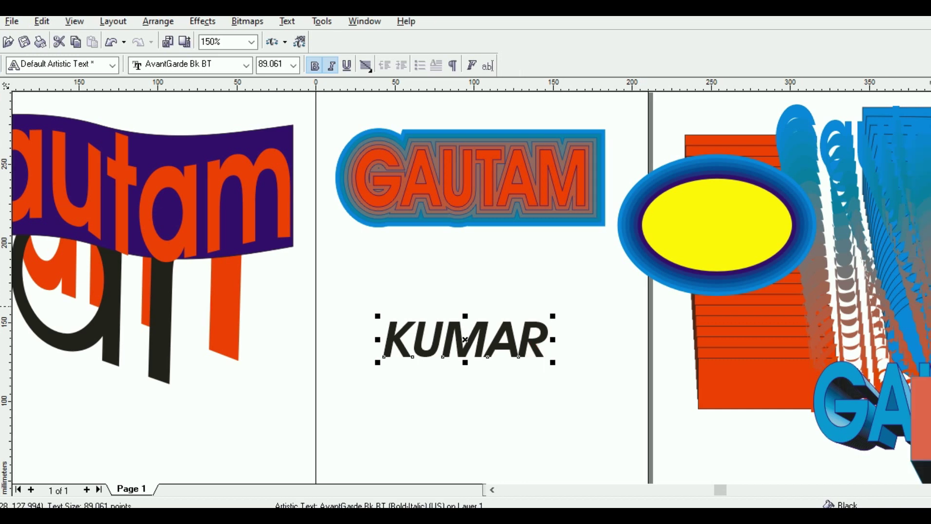
click(930, 307)
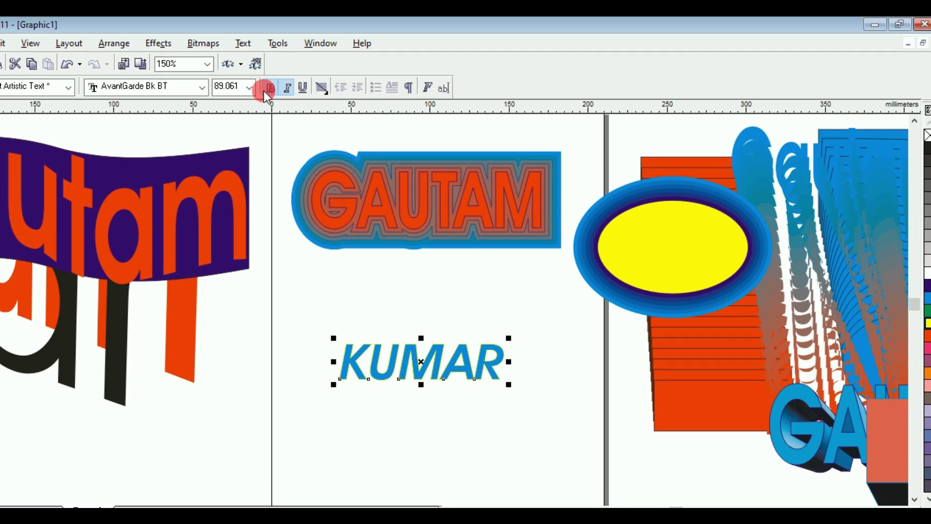
Step: Copy GAUTAM's blue contour onto KUMAR via Contour From and drag KUMAR up over GAUTAM's right half
click(168, 45)
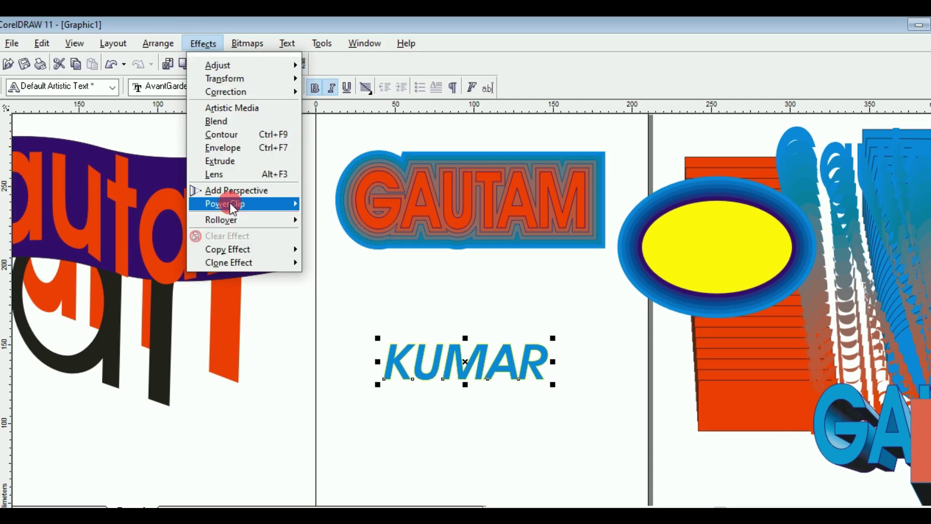
mouse_move(239, 257)
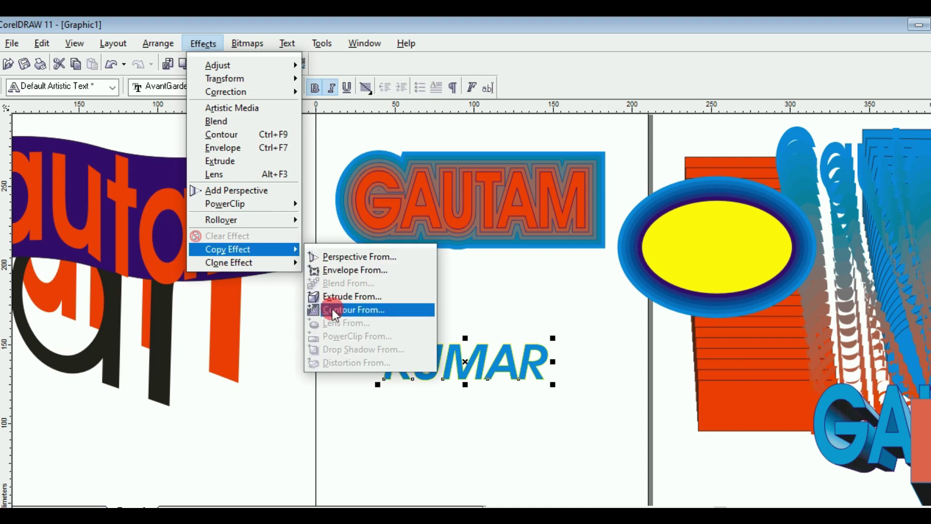
click(366, 310)
click(405, 249)
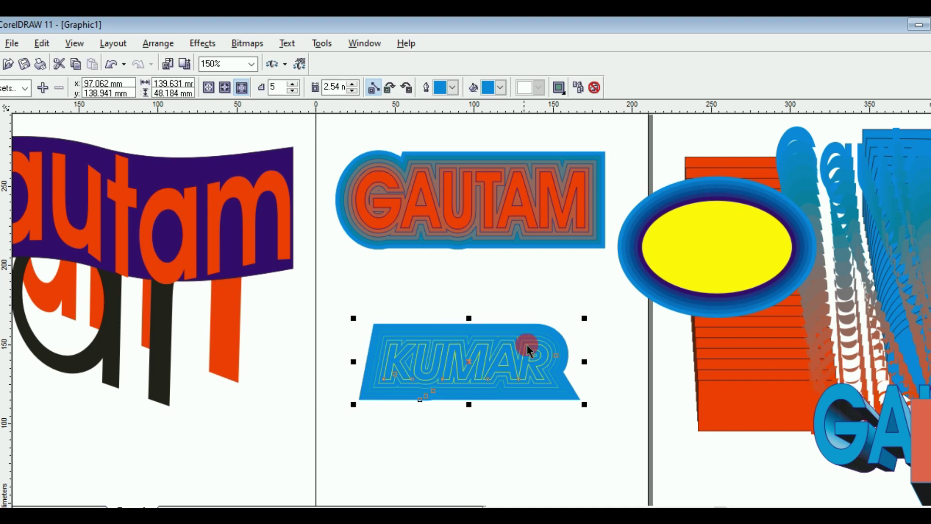
drag(462, 368, 580, 200)
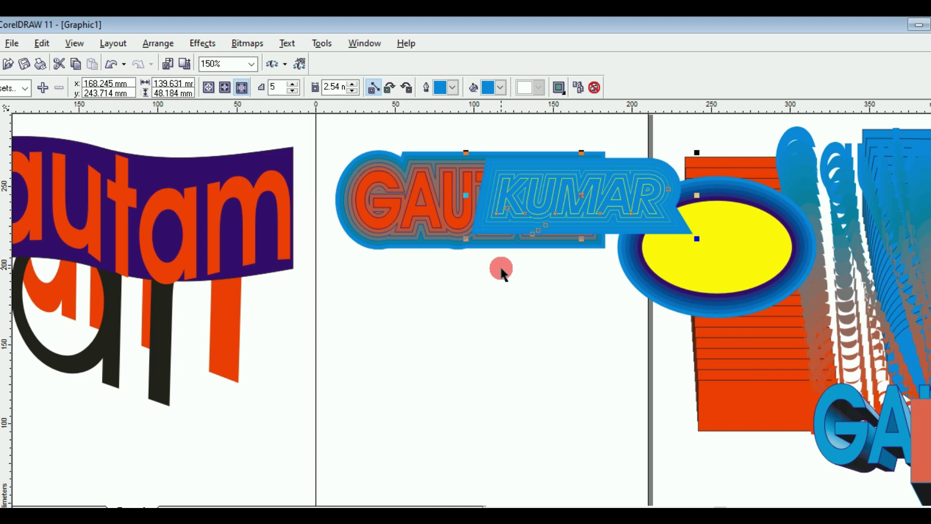
click(502, 271)
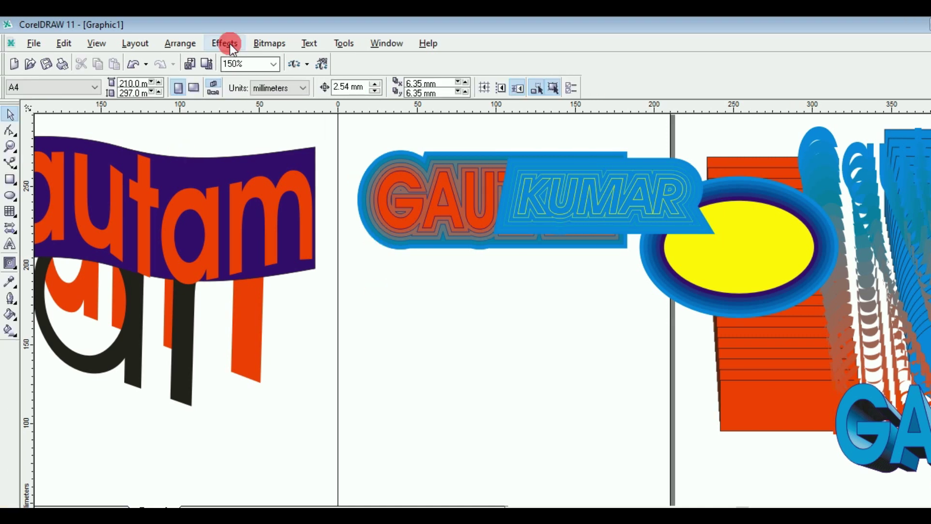
Step: Dismiss the Effects menu without applying anything and pick the Text tool
click(225, 44)
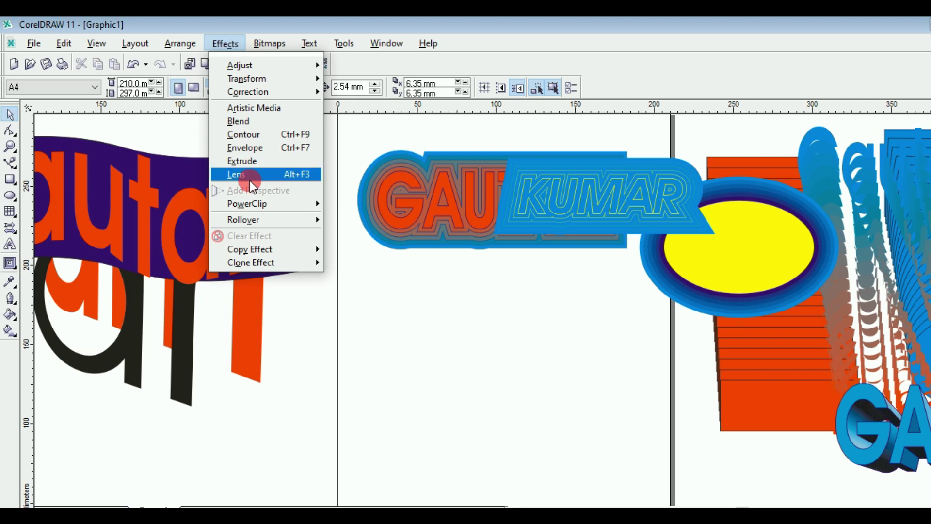
mouse_move(255, 247)
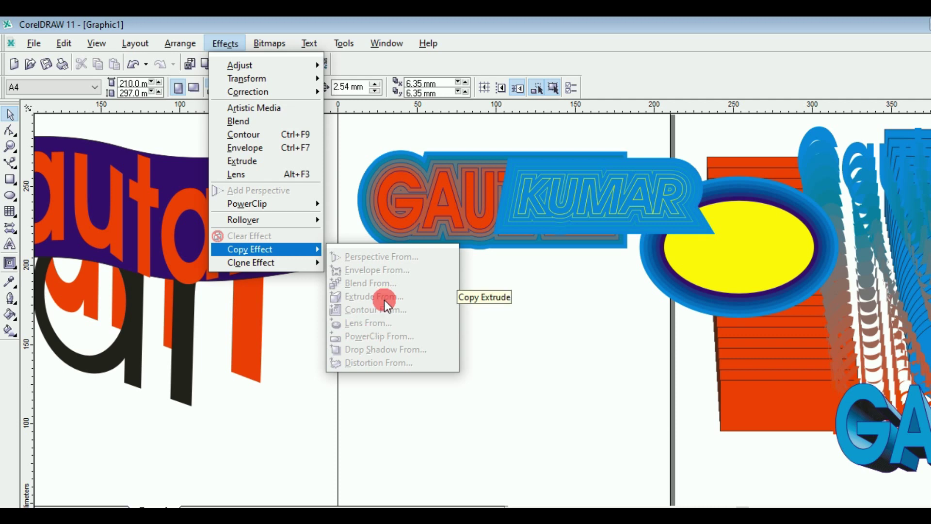
click(347, 150)
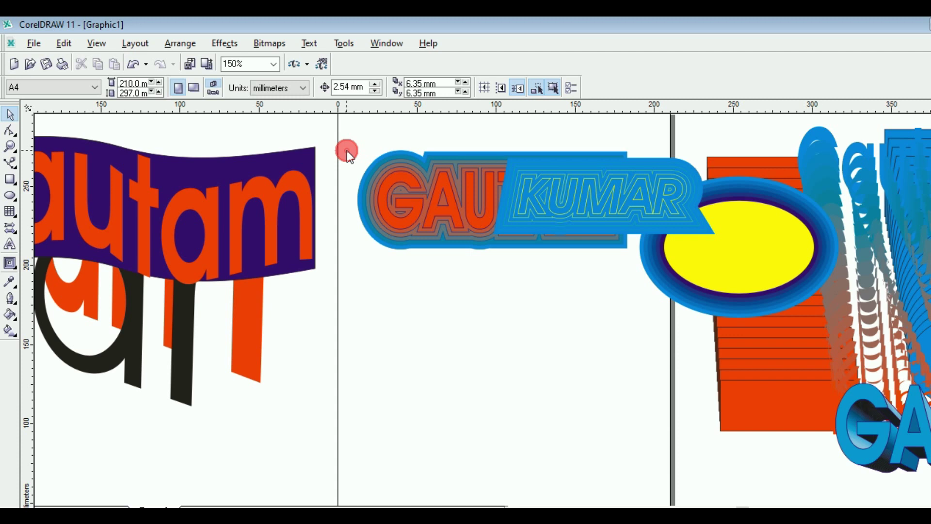
click(10, 245)
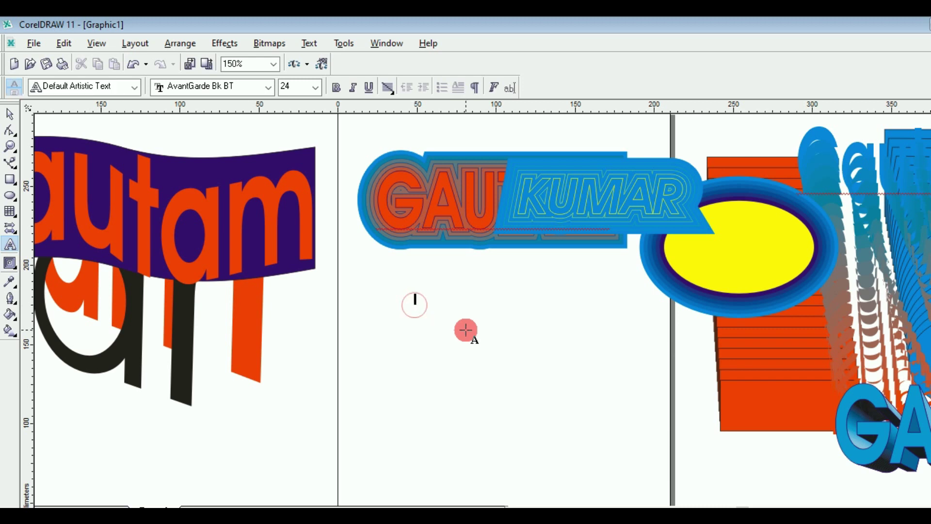
Step: Add a GAUTAM text line enlarged to about 84 pt, italic, orange-red with a dark outline
text(GAUTAM)
click(10, 116)
drag(467, 309, 555, 349)
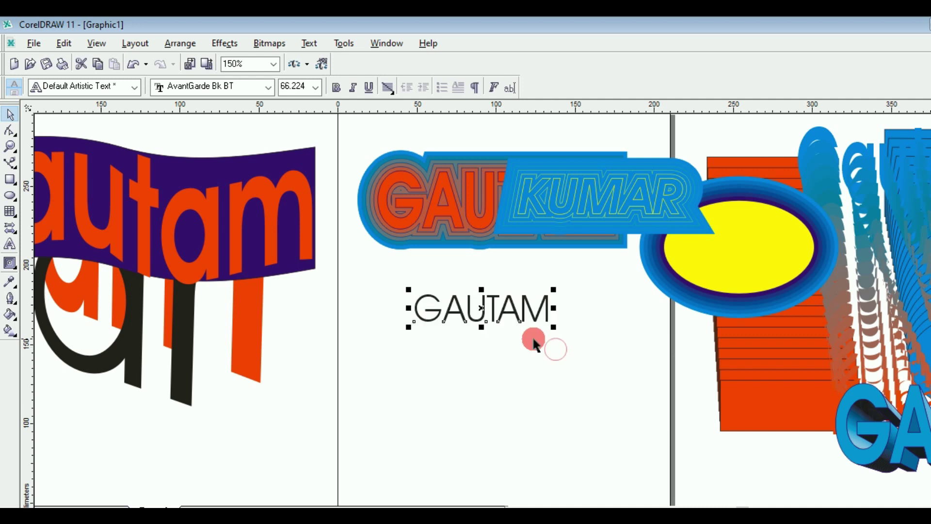
drag(408, 328, 368, 335)
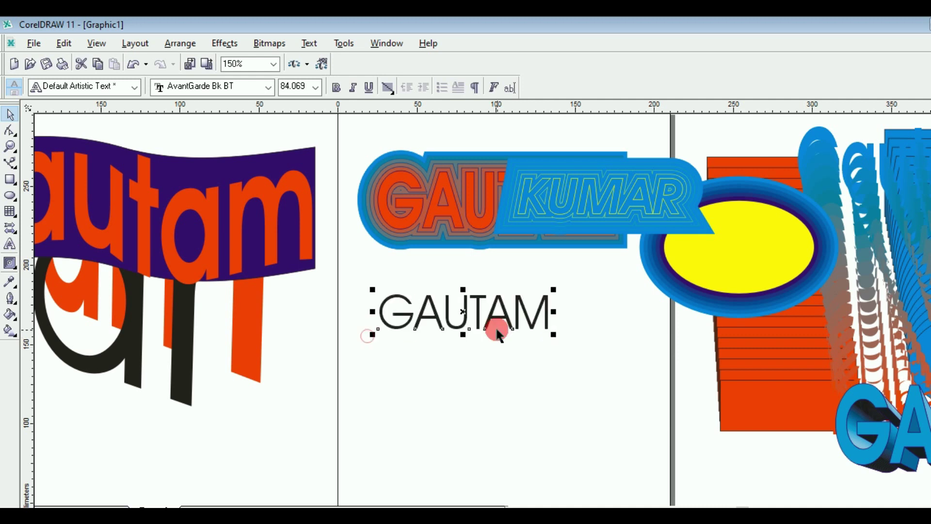
click(349, 89)
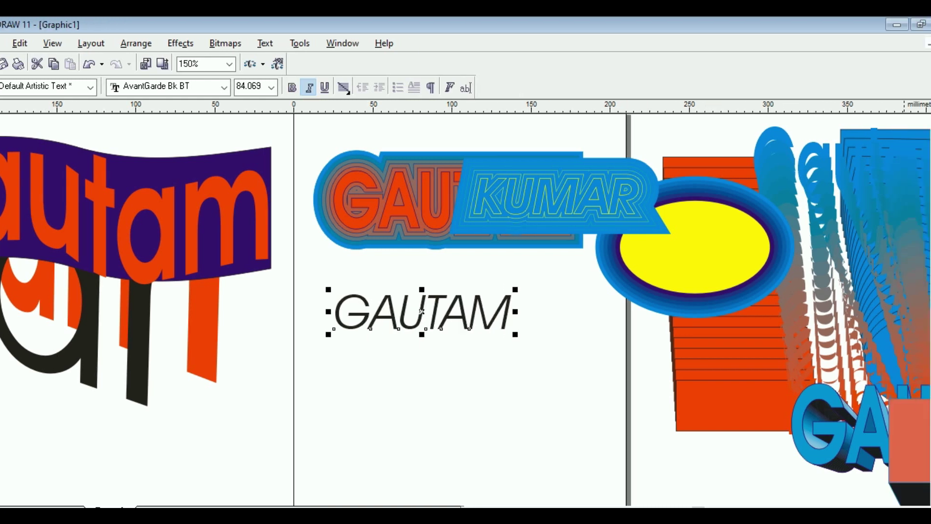
click(924, 311)
drag(924, 311, 397, 328)
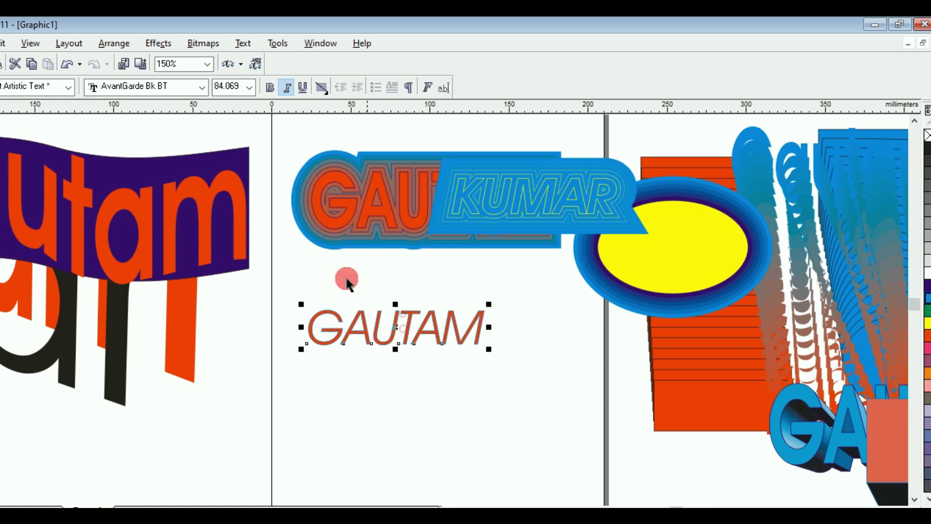
Step: Browse the Effects > Copy Effect options without applying anything
click(186, 48)
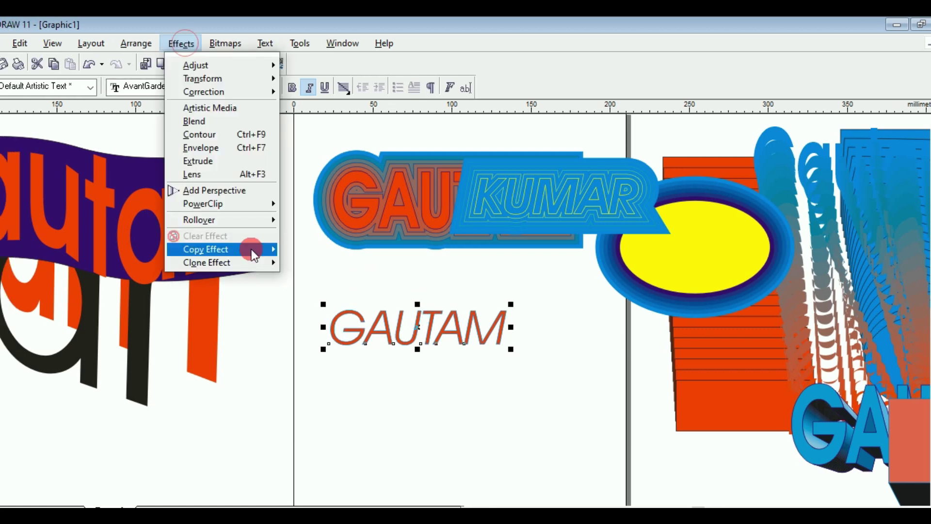
click(251, 249)
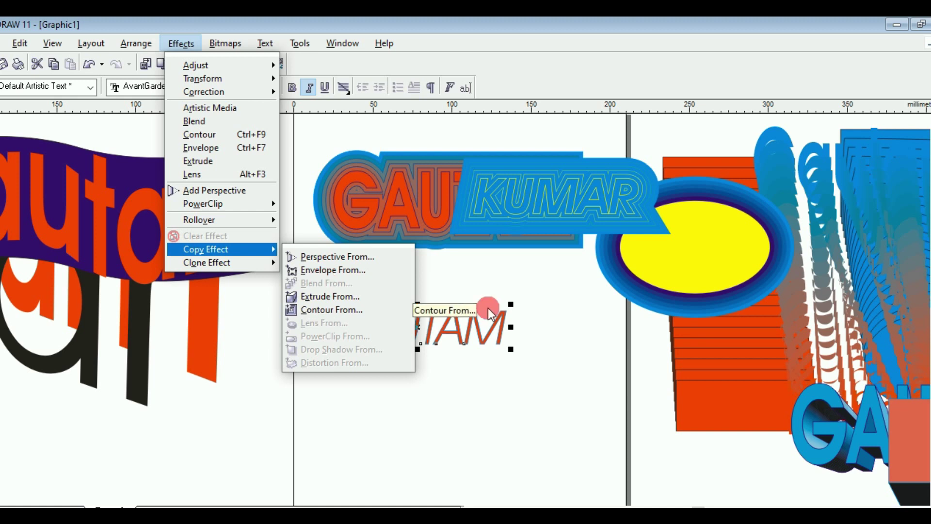
click(558, 319)
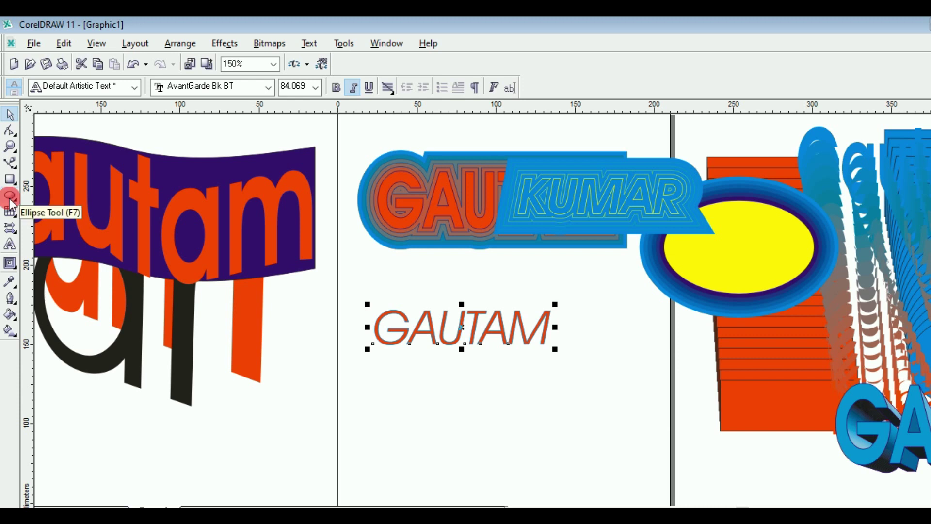
Step: Draw a circle over the G of GAUTAM and select both the circle and the text
click(9, 198)
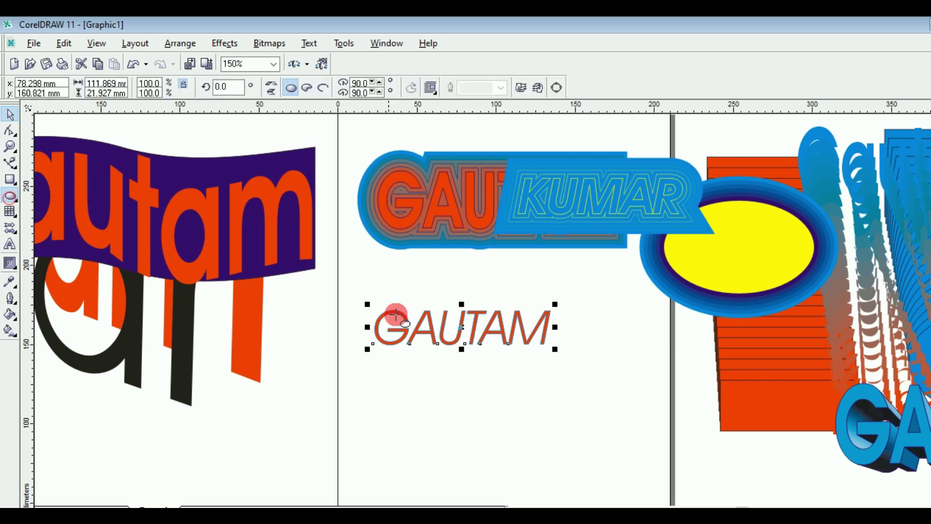
drag(369, 290, 439, 377)
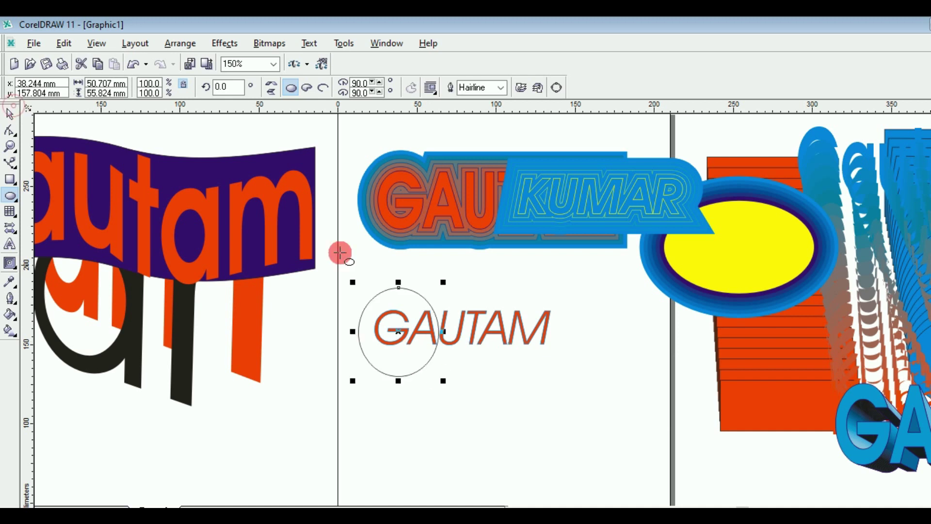
click(11, 115)
drag(329, 268, 547, 402)
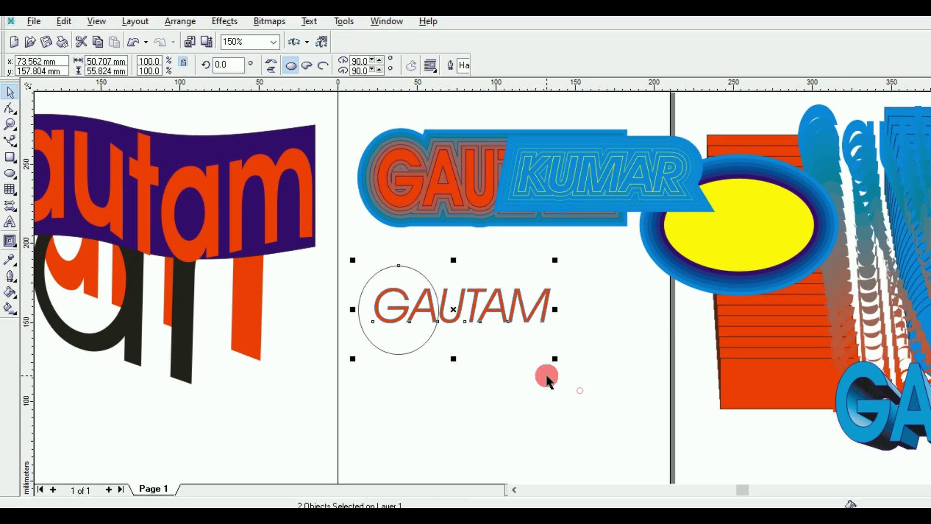
Step: Look through the Effects menu's copy options, then reopen the Effects menu
click(225, 43)
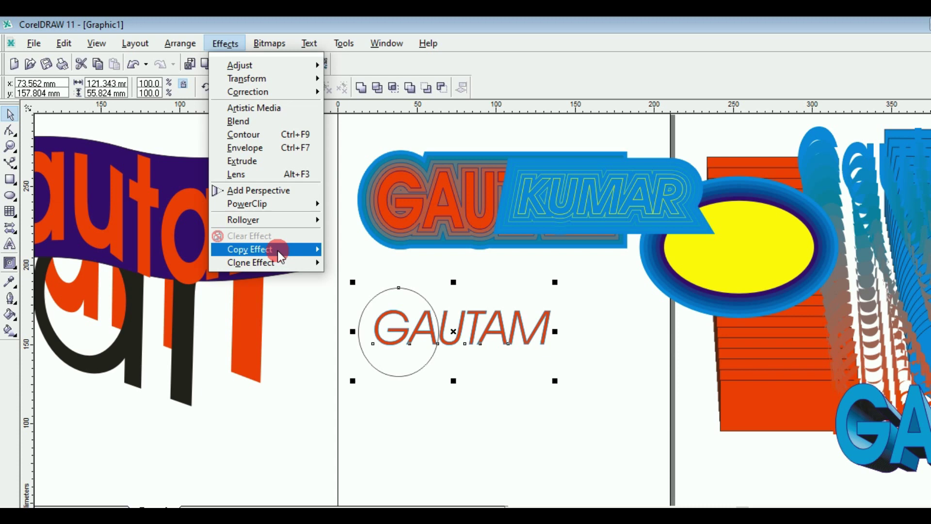
click(277, 250)
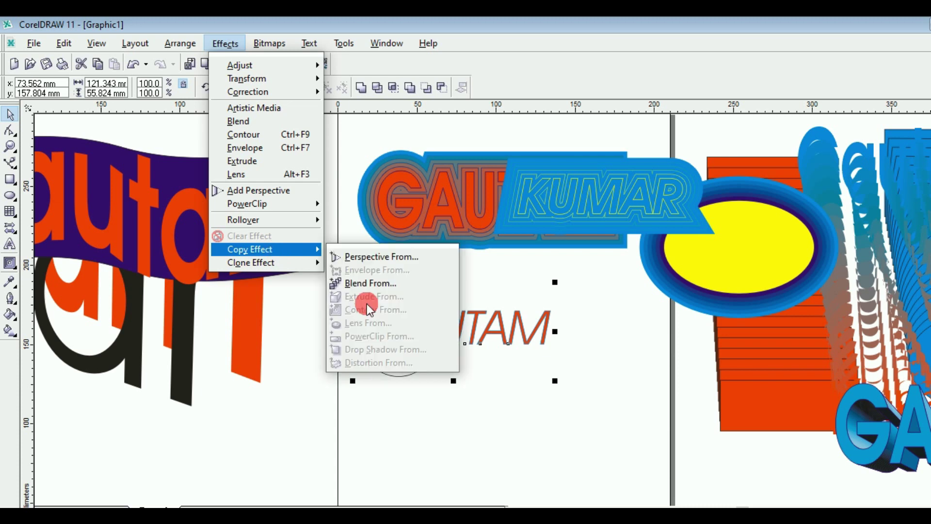
click(351, 165)
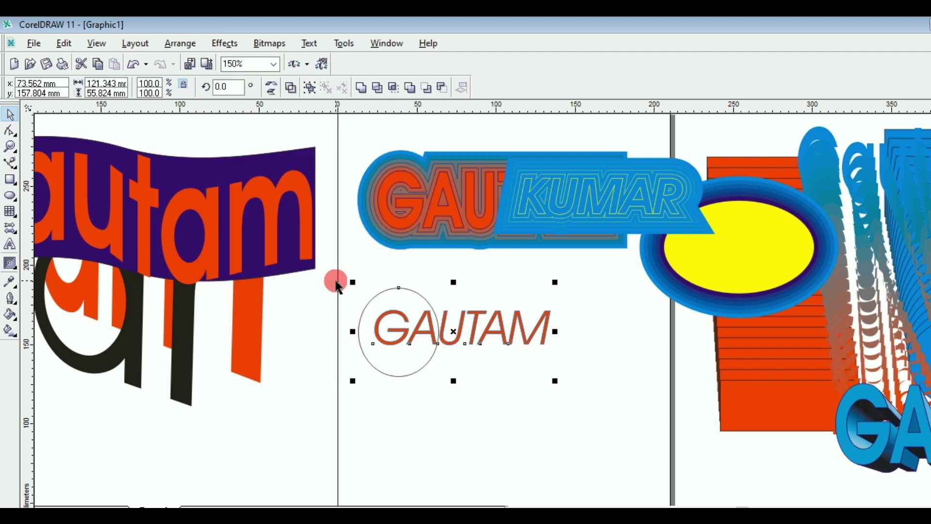
click(221, 43)
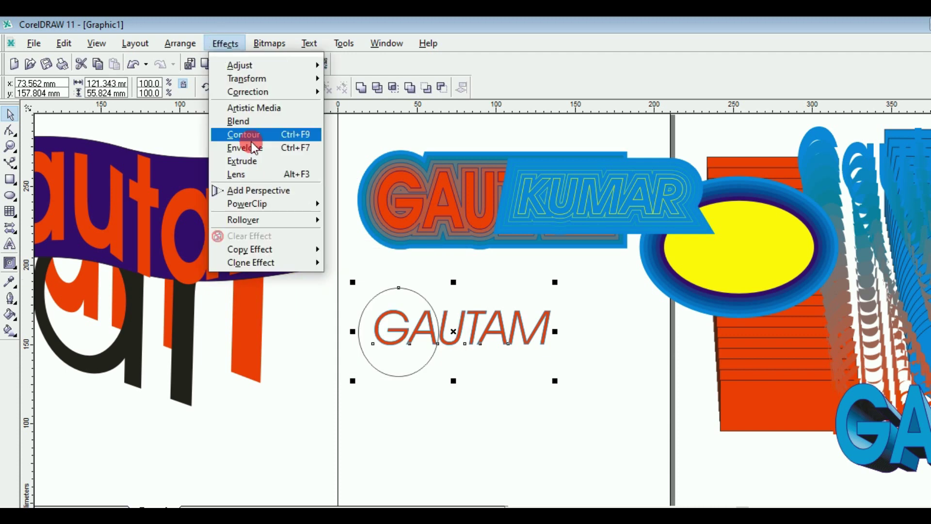
Step: Apply a Fish Eye lens to the circle through the Lens settings
click(272, 177)
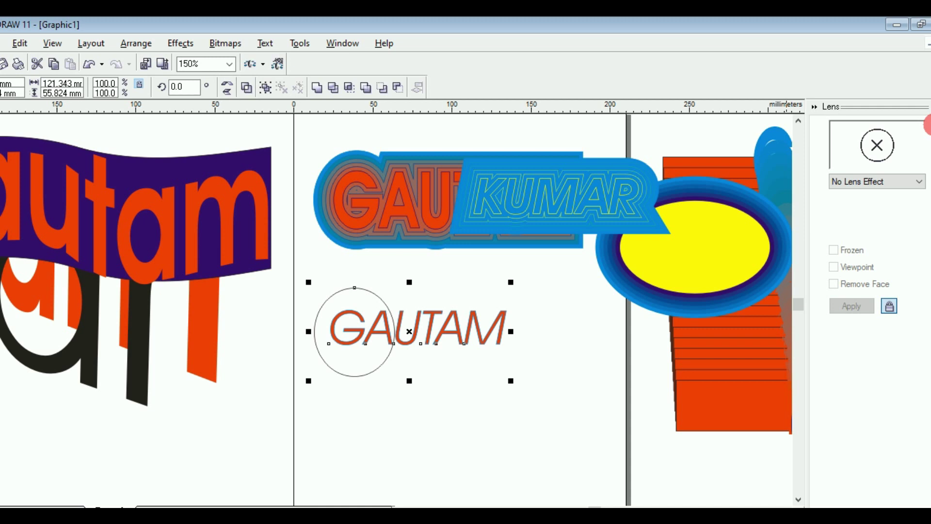
click(422, 328)
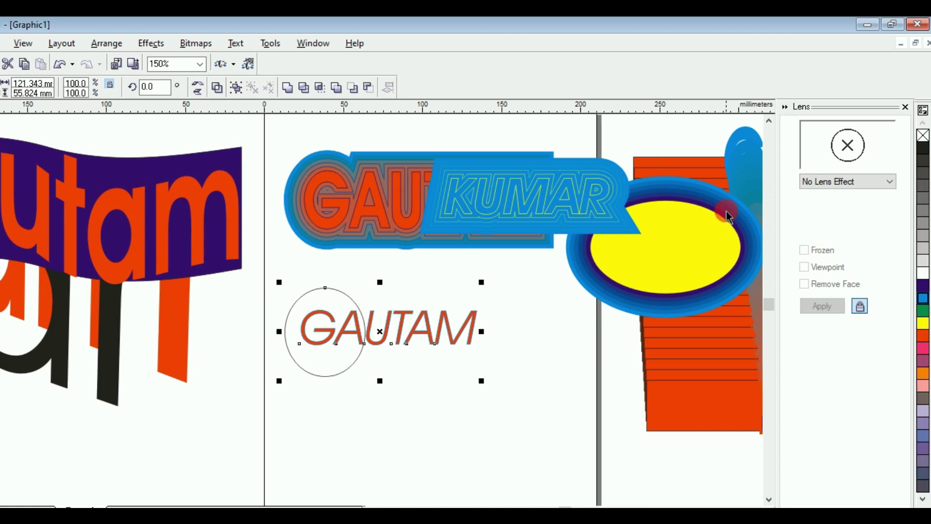
click(188, 46)
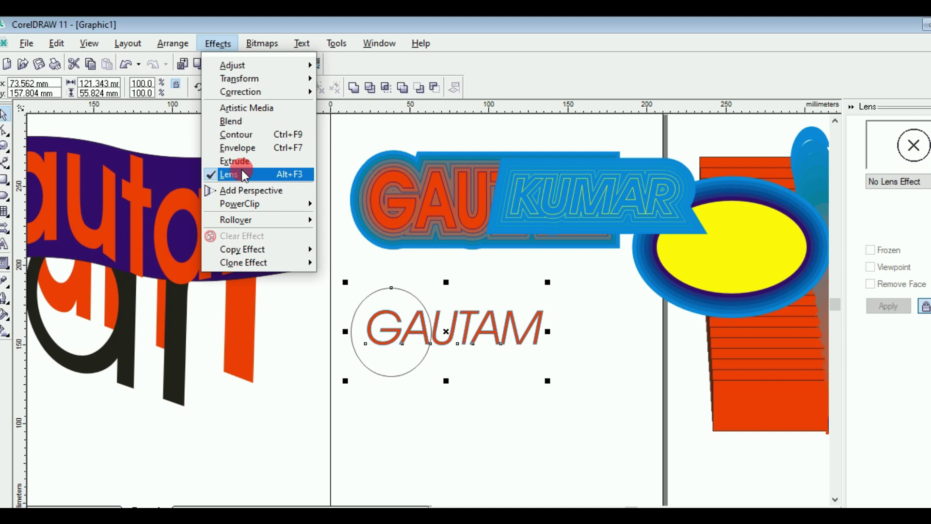
click(879, 108)
click(862, 193)
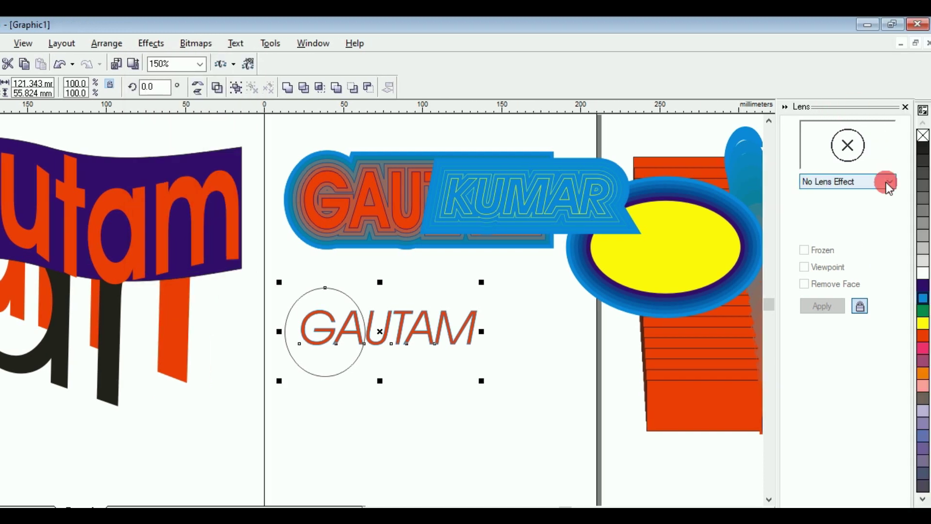
click(887, 184)
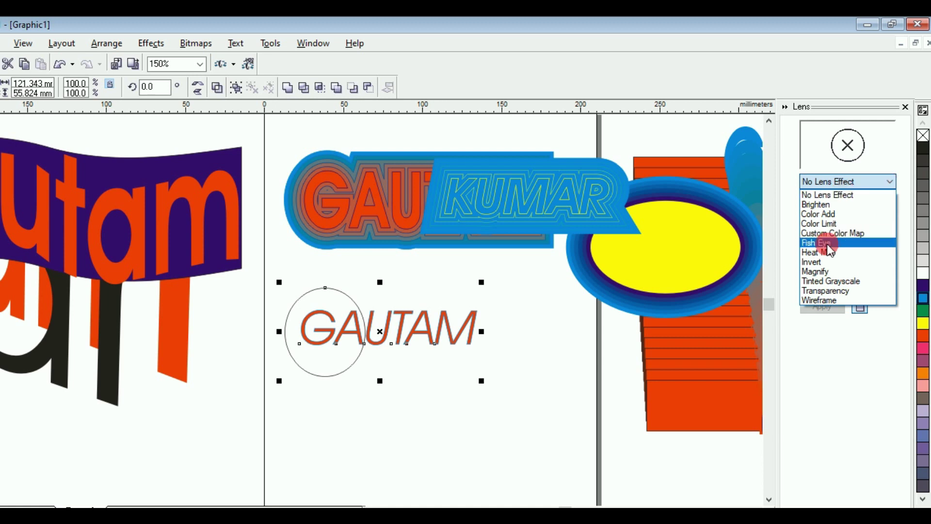
click(827, 243)
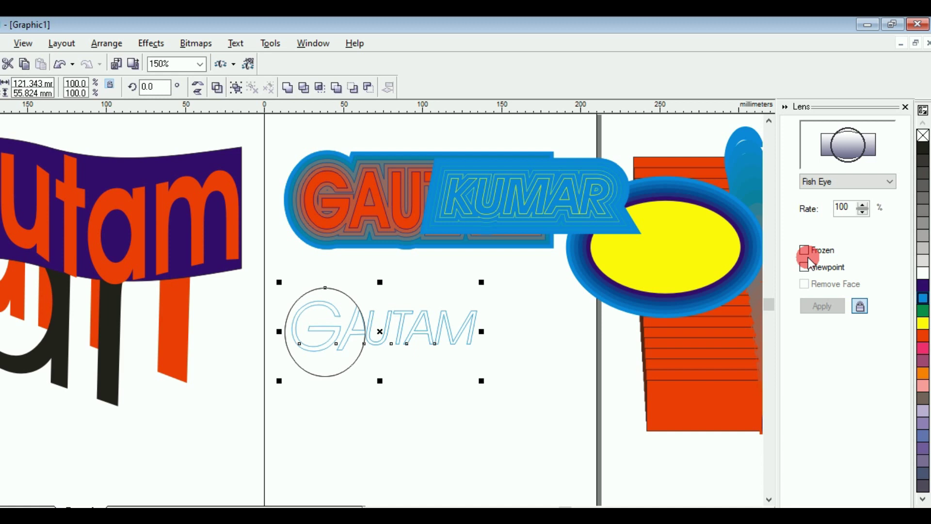
Step: Make the fish-eye lens Frozen and raise its rate to 145%
click(804, 251)
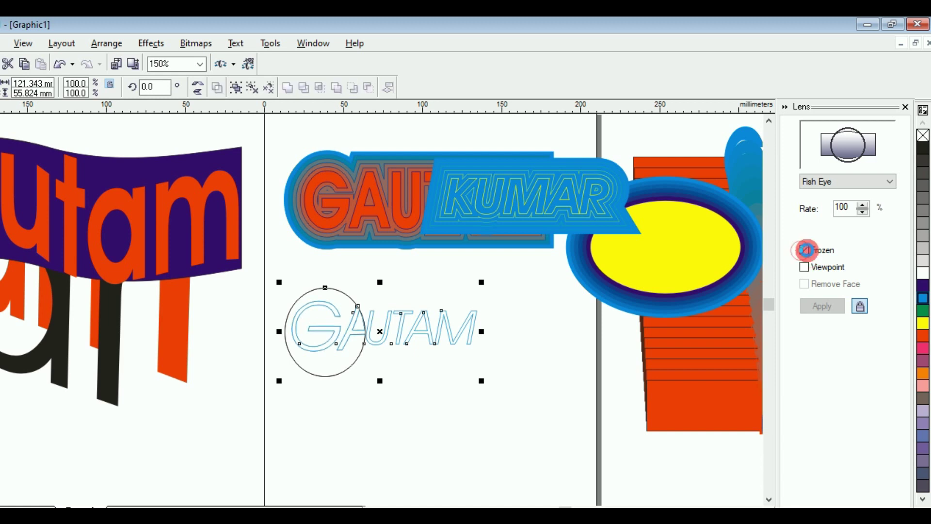
click(864, 205)
click(865, 205)
click(865, 205)
click(865, 205)
click(864, 205)
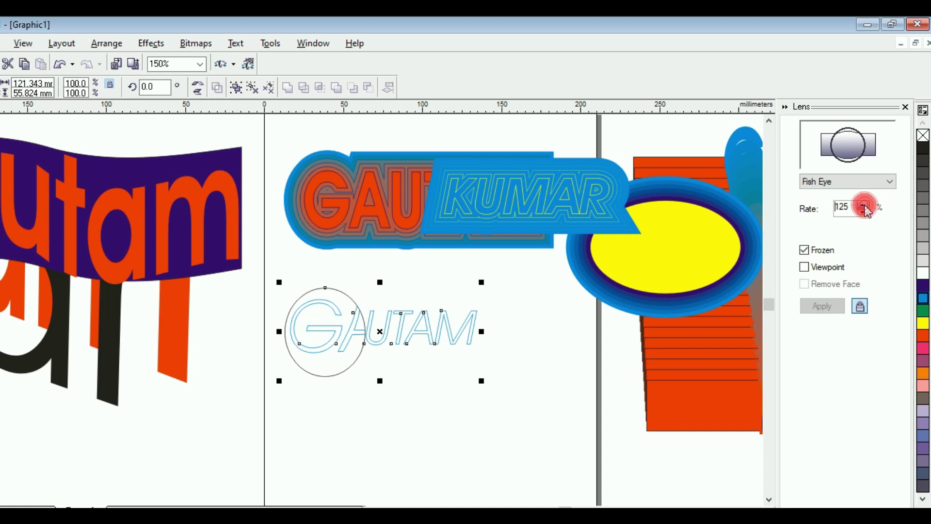
click(865, 205)
click(864, 205)
click(864, 205)
click(864, 205)
click(300, 331)
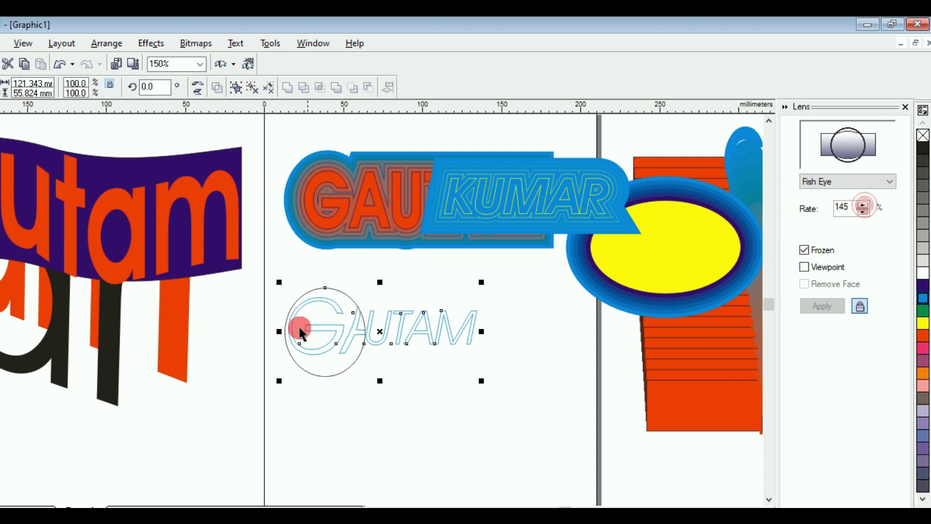
Step: Move the frozen lens circle over the middle of GAUTAM
click(383, 331)
drag(382, 332, 431, 333)
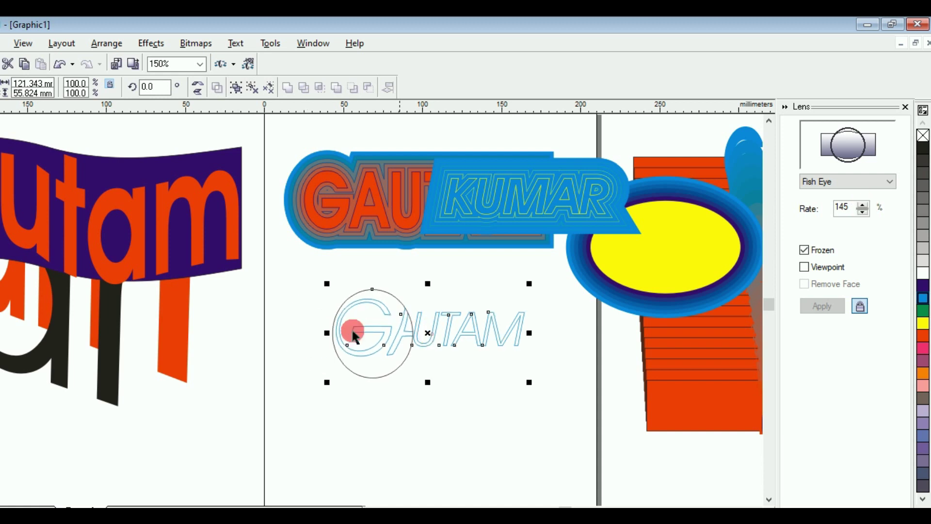
click(356, 301)
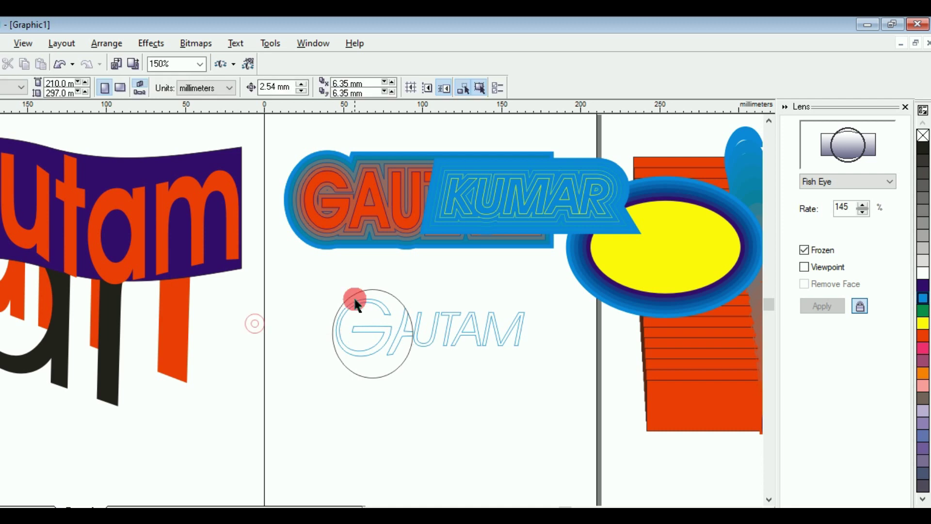
drag(357, 300, 436, 295)
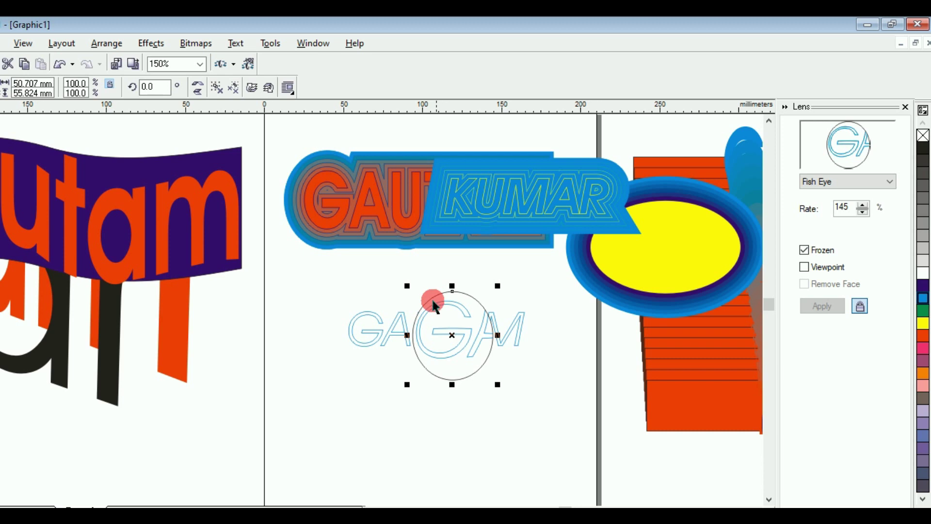
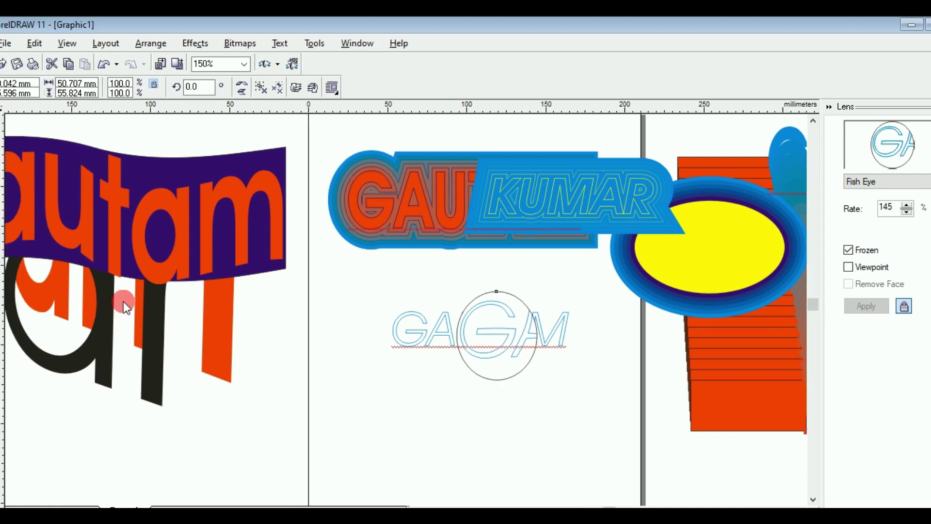
Step: Add artistic text THANKS below the lettering, enlarge it and move it up-left
key(F8)
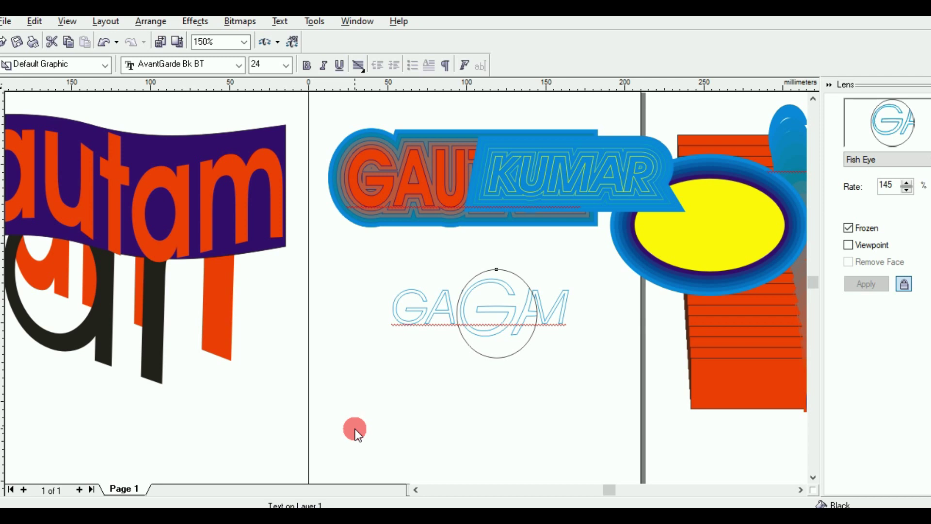
click(342, 422)
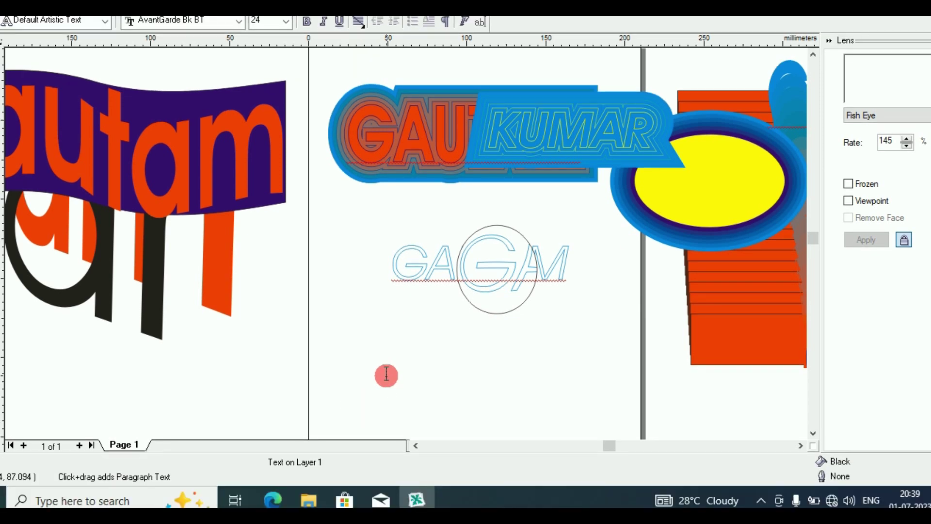
text(THANKS)
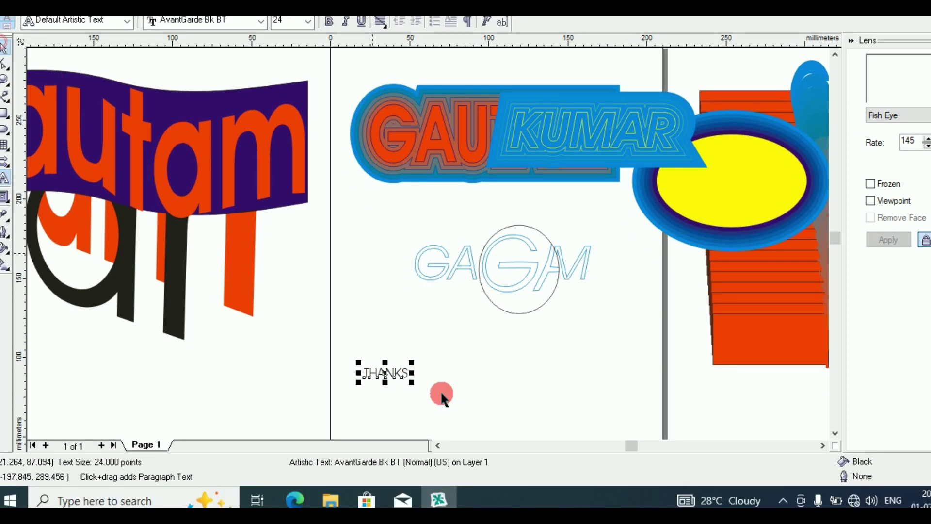
drag(411, 383, 536, 404)
drag(444, 376, 343, 352)
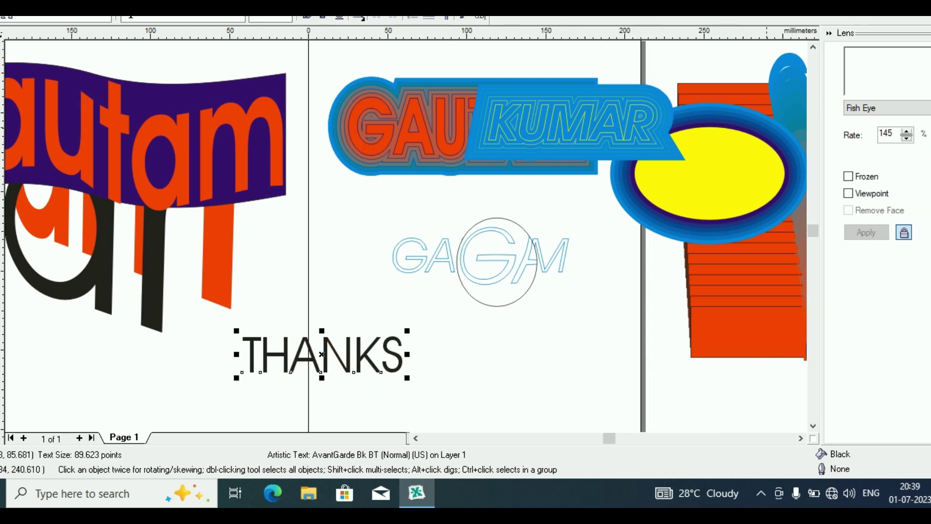
Step: Fill THANKS dark blue and draw a rectangle over its right half
click(731, 237)
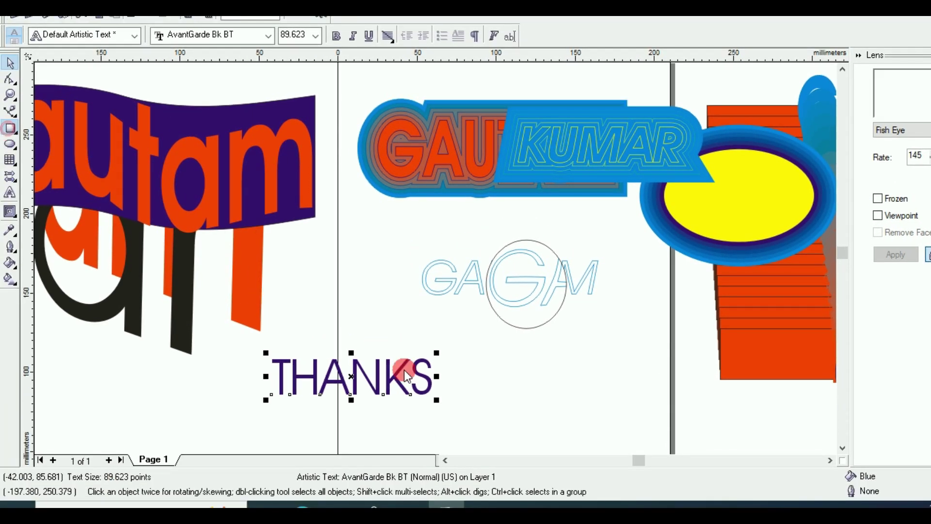
key(F6)
drag(355, 317, 450, 398)
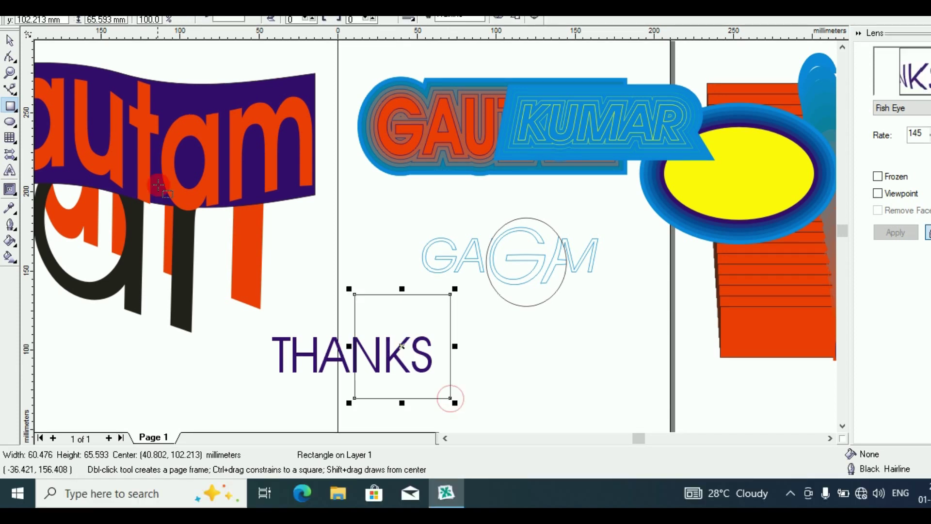
click(11, 62)
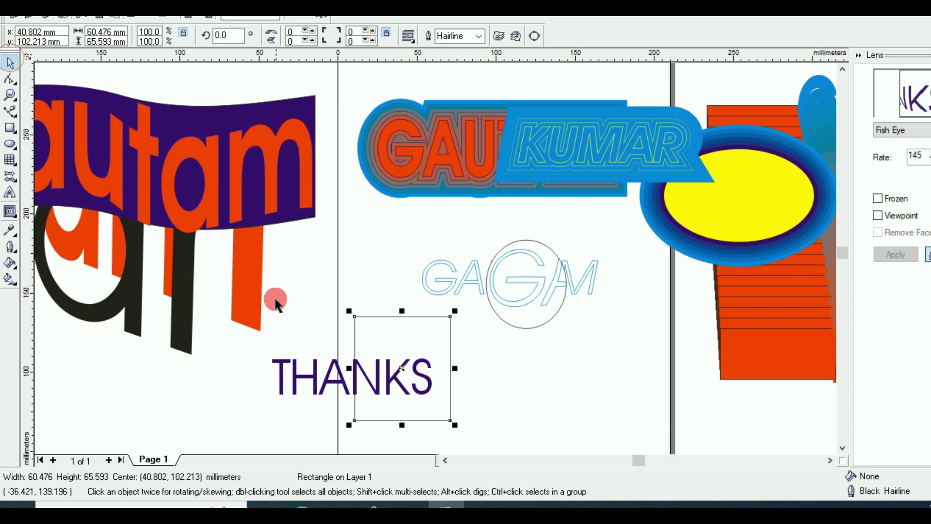
drag(269, 293, 467, 422)
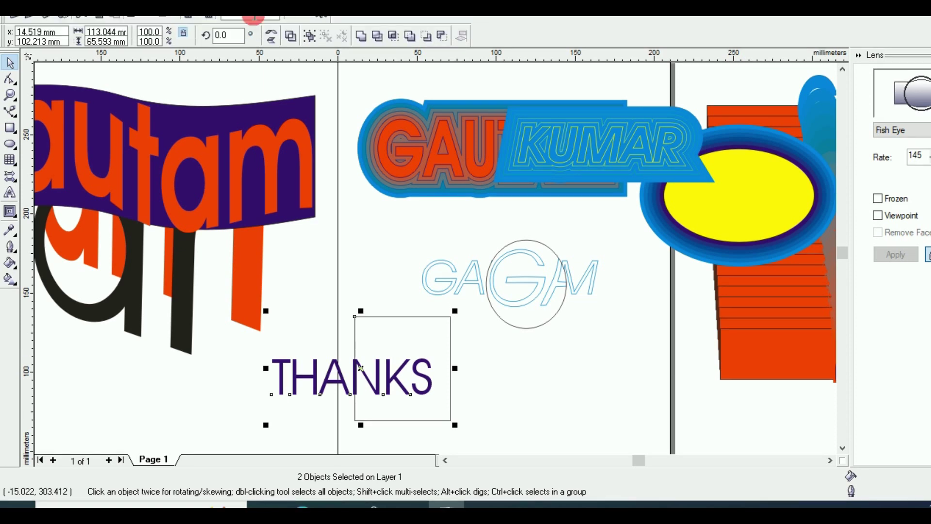
click(229, 15)
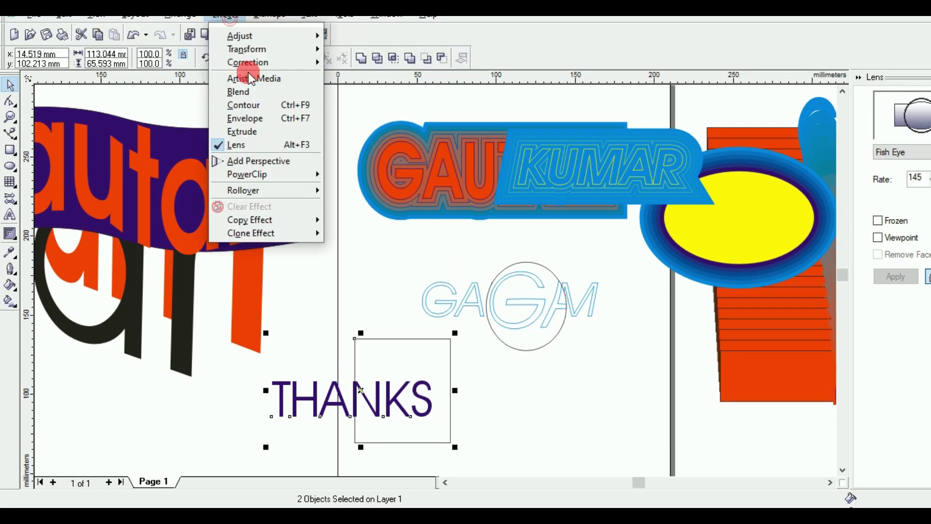
click(284, 216)
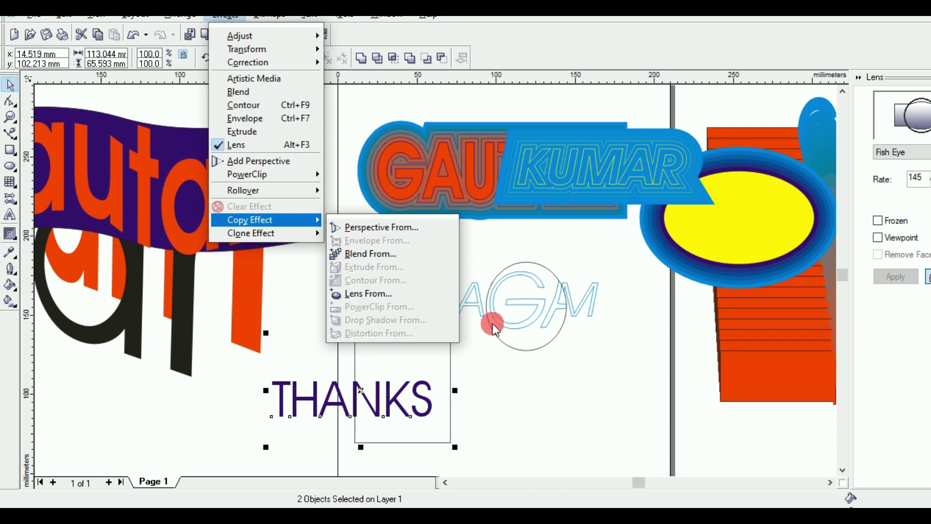
click(388, 294)
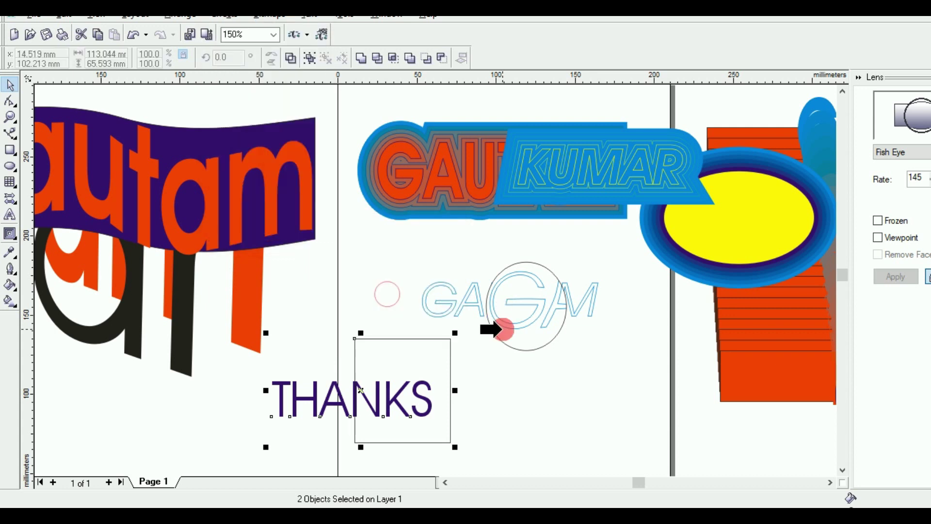
click(501, 330)
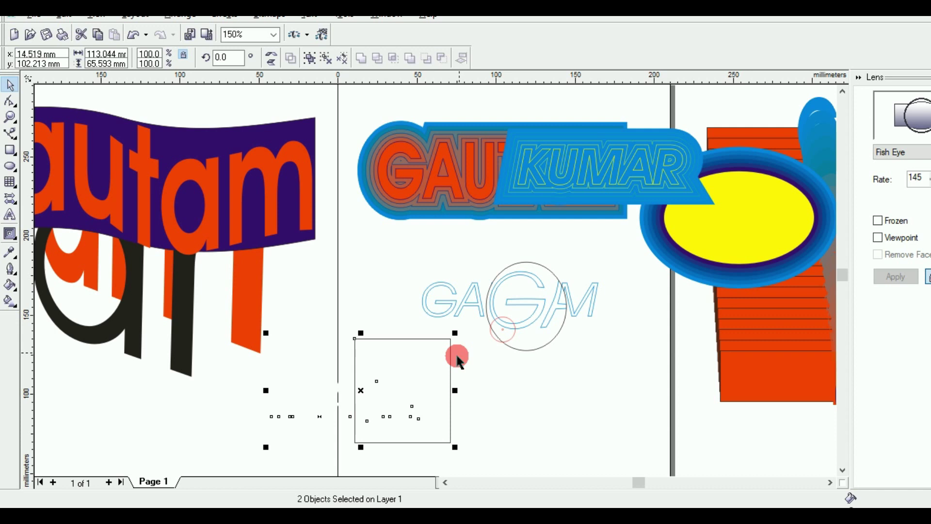
click(362, 391)
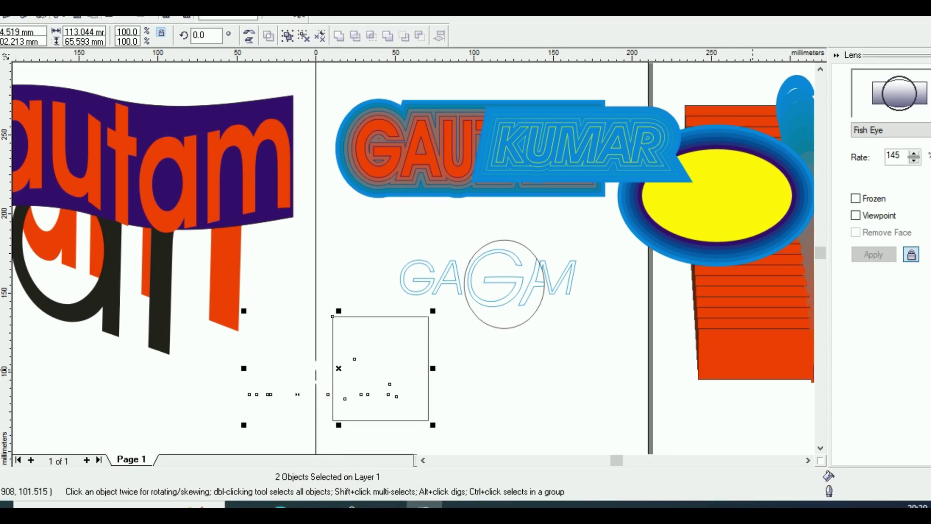
click(206, 172)
click(39, 17)
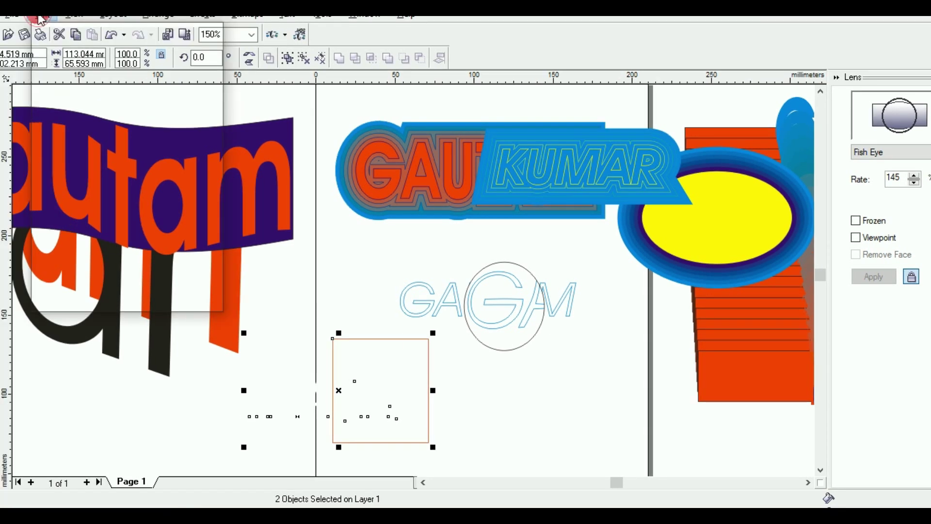
click(63, 34)
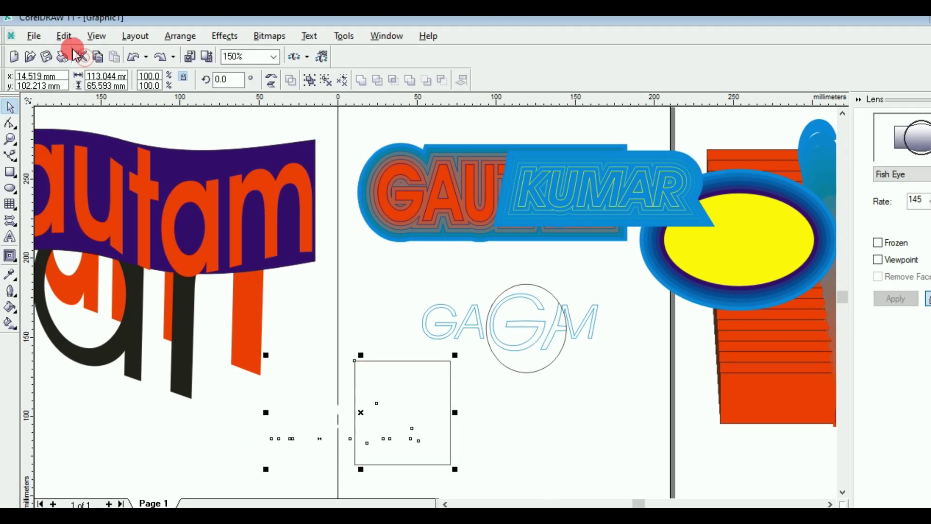
click(62, 38)
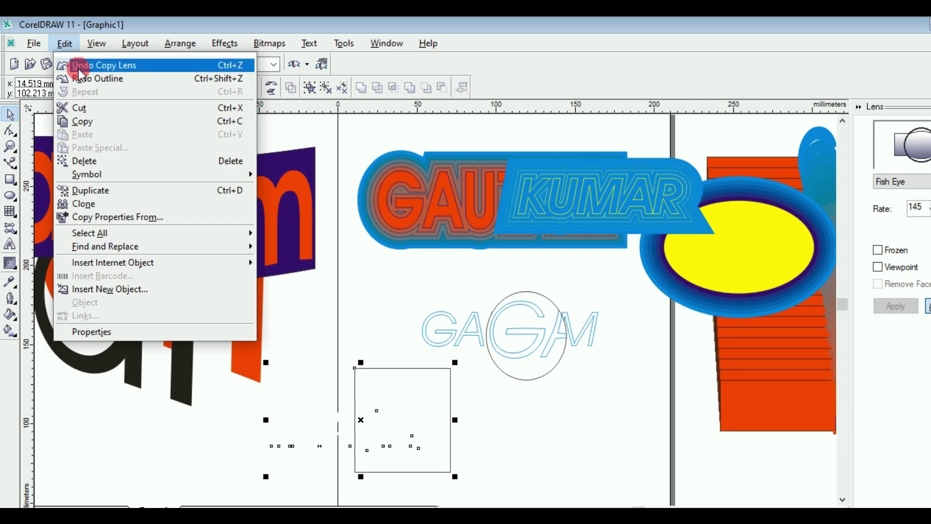
click(80, 68)
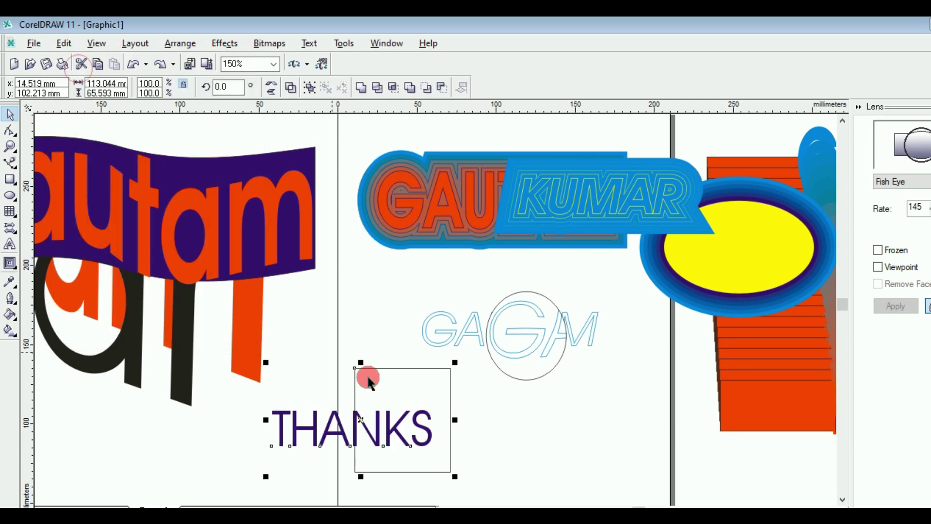
click(314, 354)
click(338, 418)
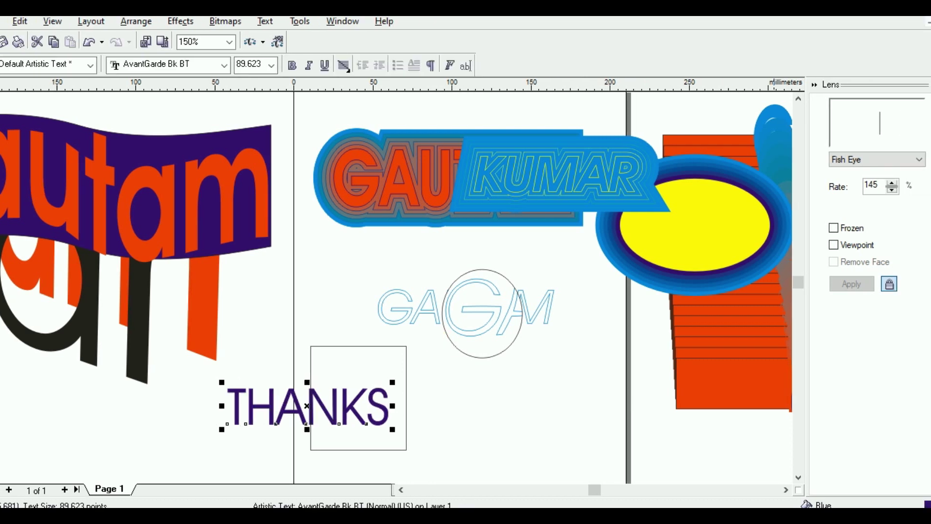
Step: Select THANKS with the rectangle and copy the Fish Eye lens from the GAGM circle
click(324, 350)
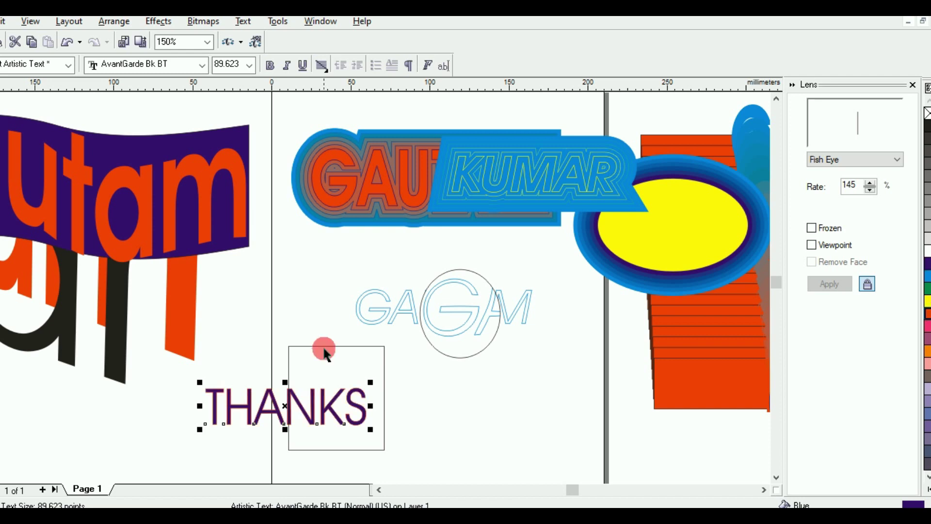
click(204, 330)
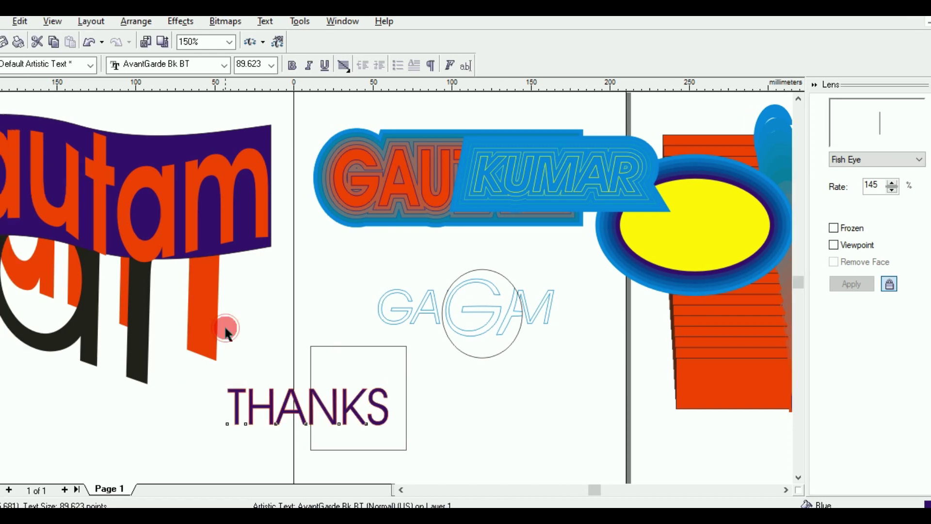
drag(225, 330, 420, 471)
click(183, 3)
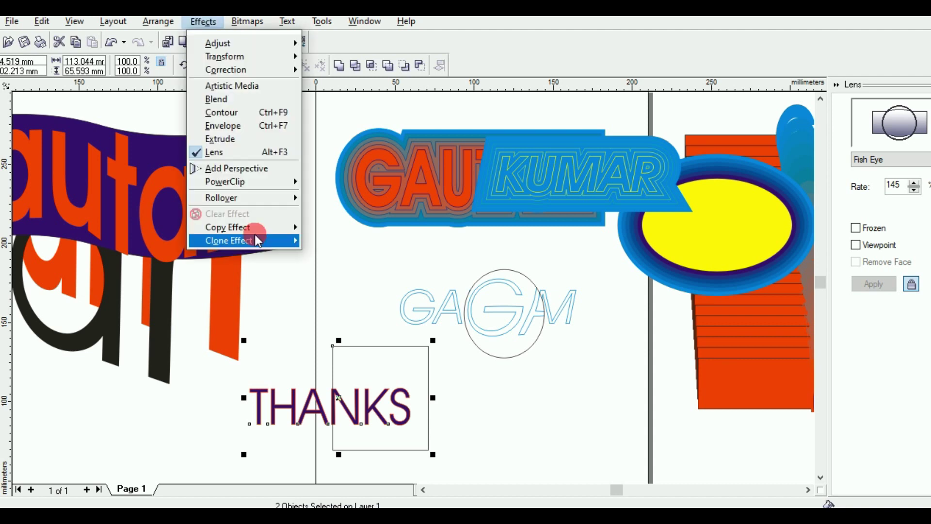
mouse_move(256, 227)
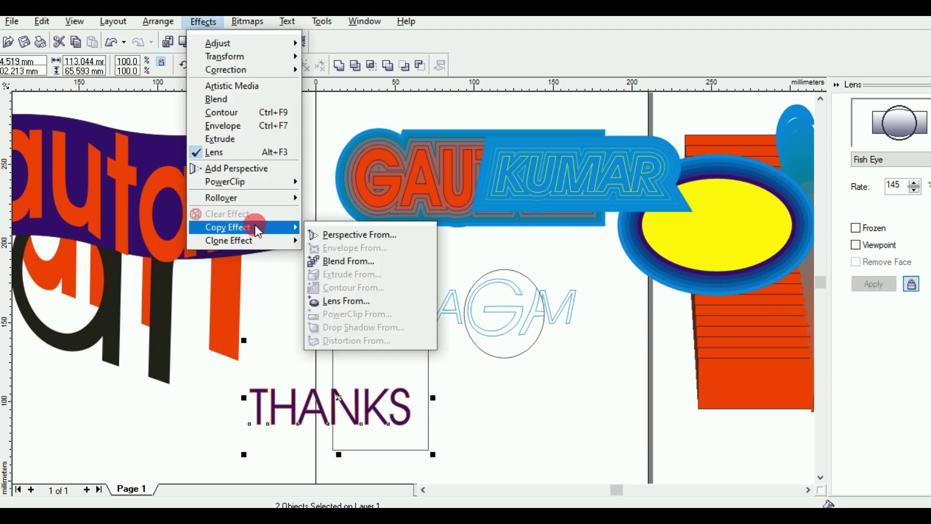
click(364, 302)
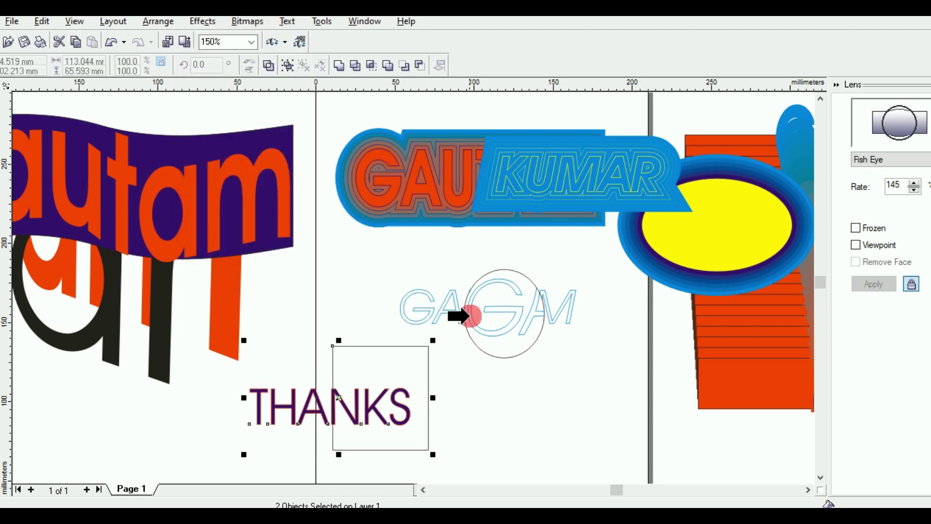
click(508, 333)
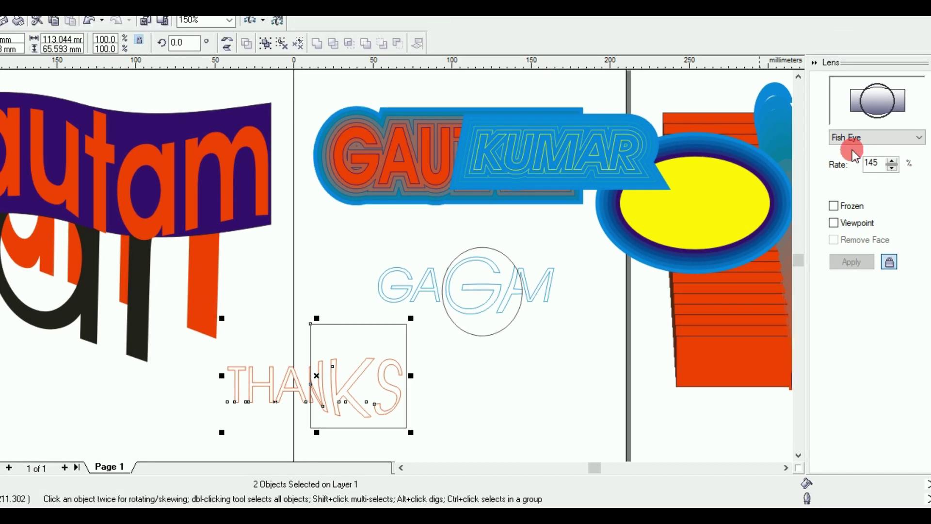
Step: Change the lens type to Magnify
click(852, 139)
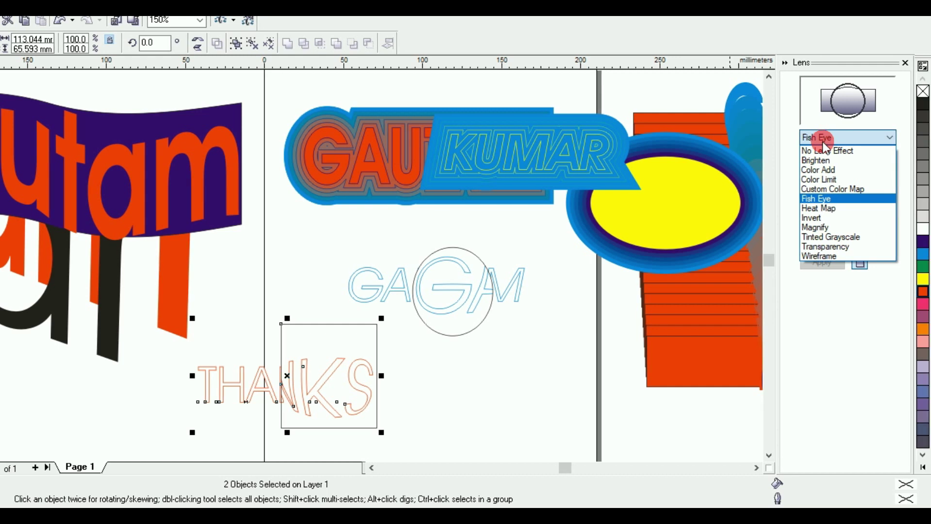
click(822, 227)
click(327, 378)
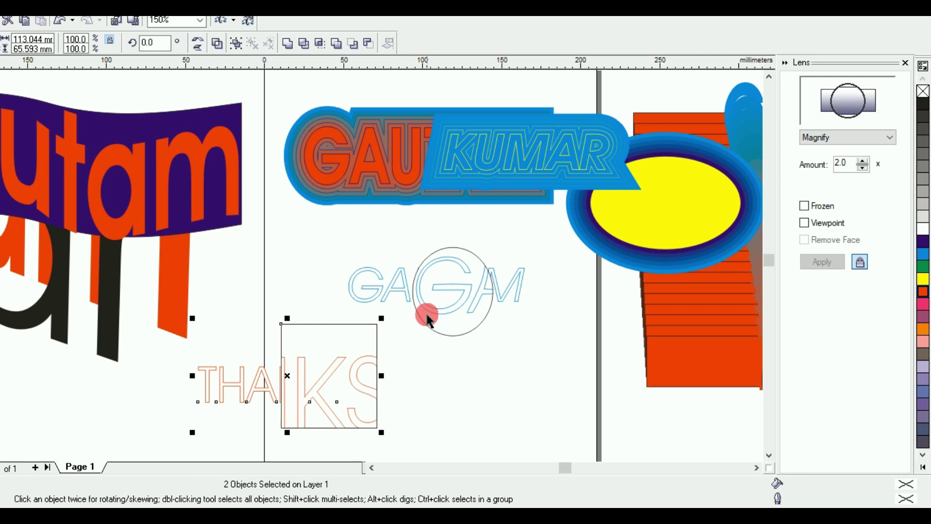
scroll(426, 320, down, 1)
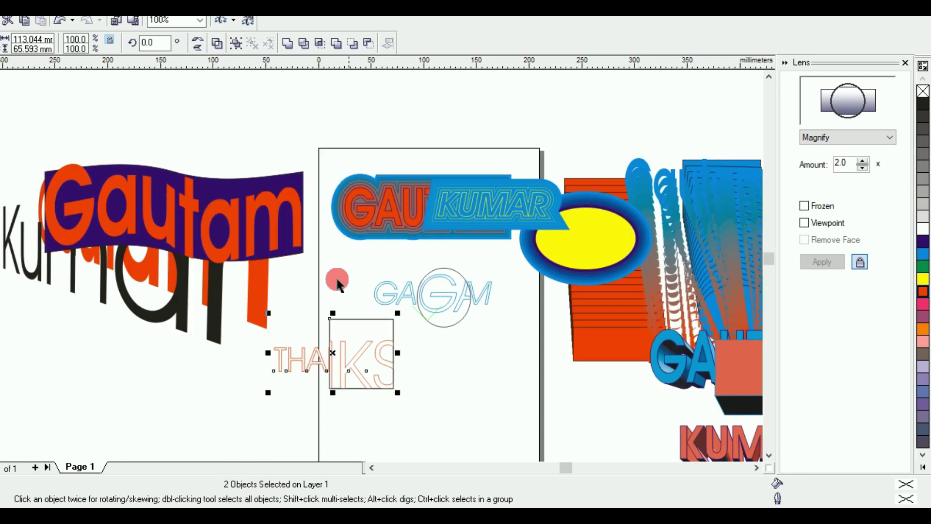
Step: Move THANKS to the top right beside the GAGM lettering, leaving the rectangle behind
drag(277, 267, 513, 411)
drag(407, 308, 648, 143)
click(382, 370)
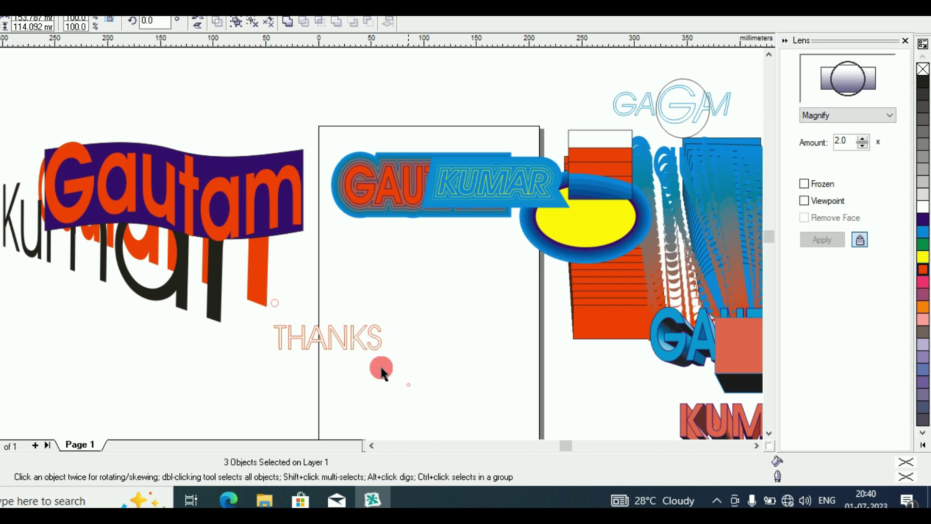
click(320, 340)
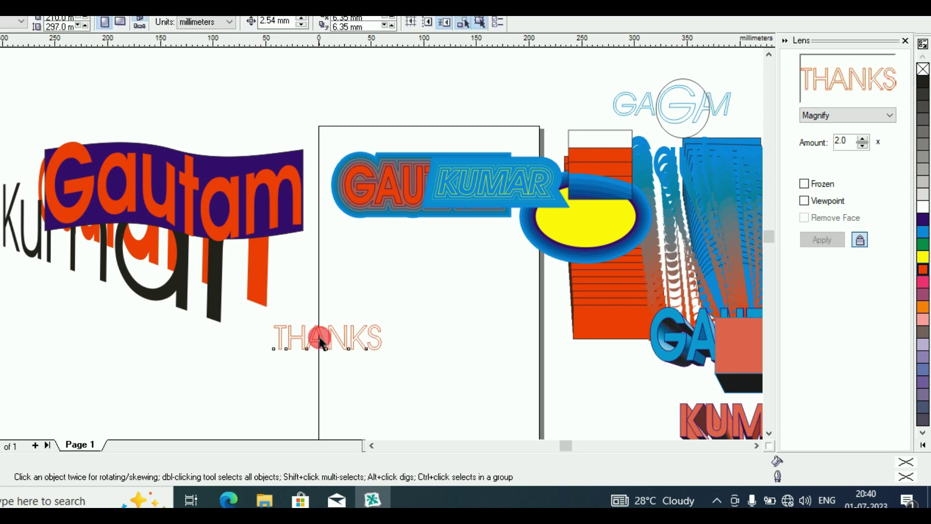
click(564, 115)
drag(563, 134, 567, 129)
click(369, 125)
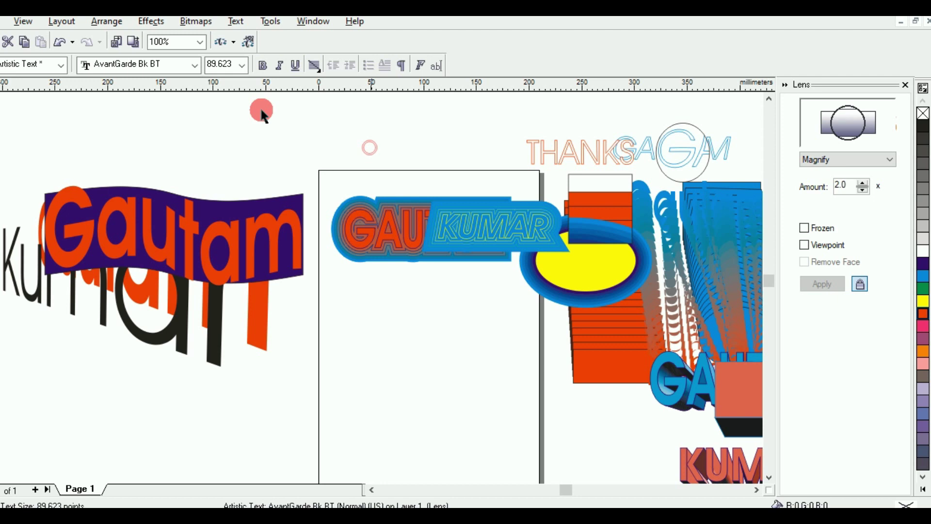
click(154, 21)
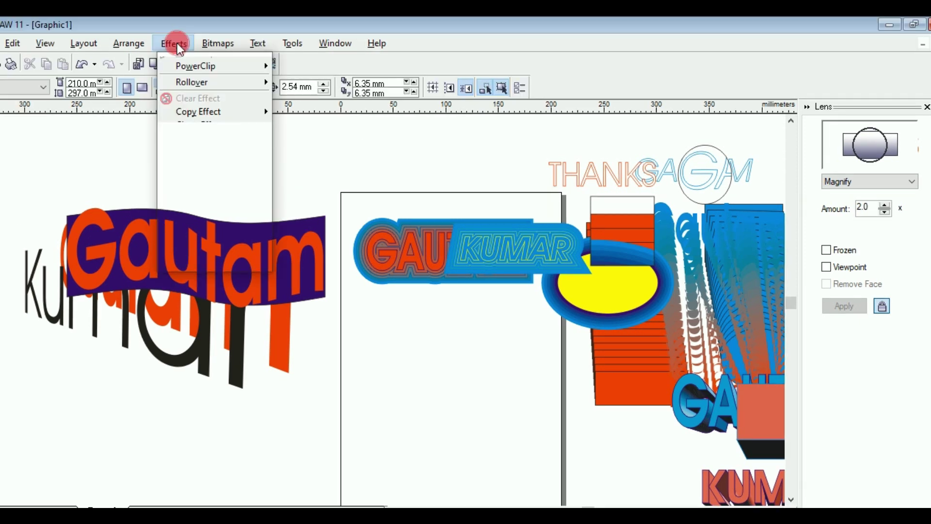
Step: Try copying a perspective and a drop shadow, closing the Effects menu without applying
click(301, 184)
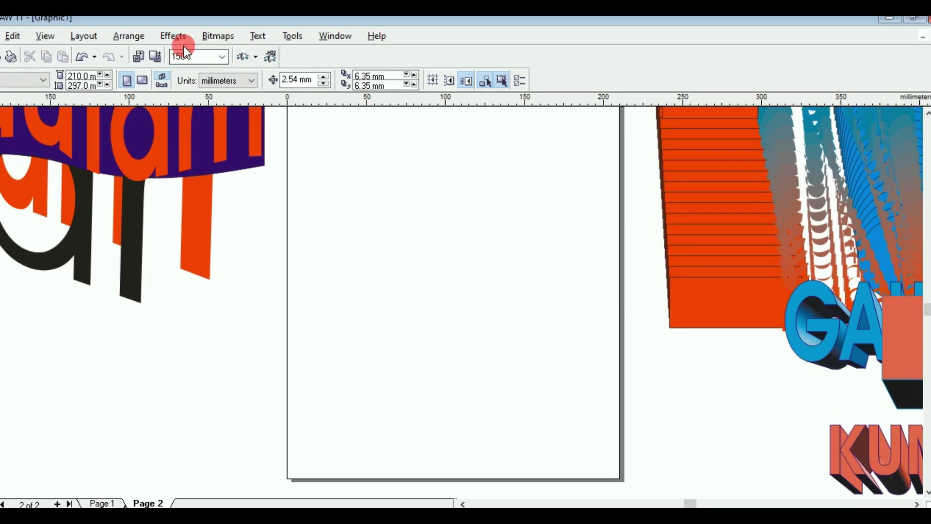
click(178, 39)
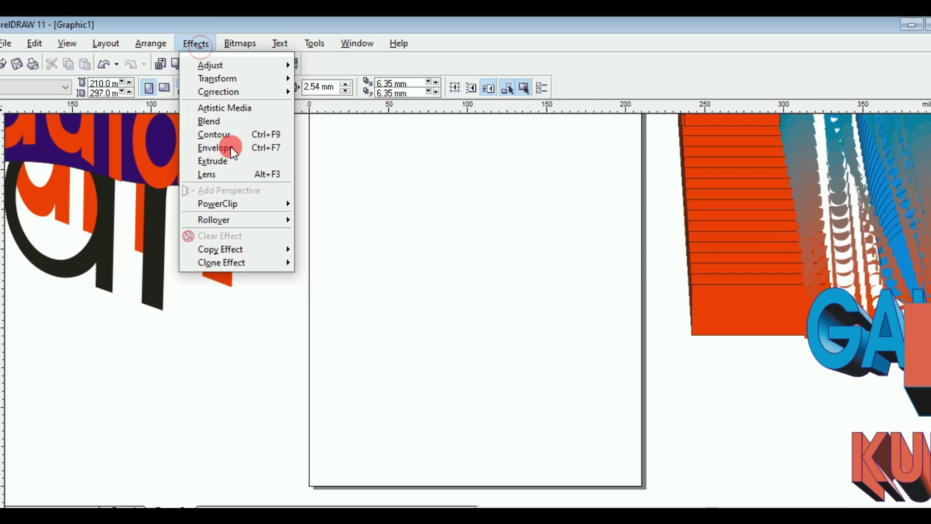
mouse_move(240, 249)
click(359, 258)
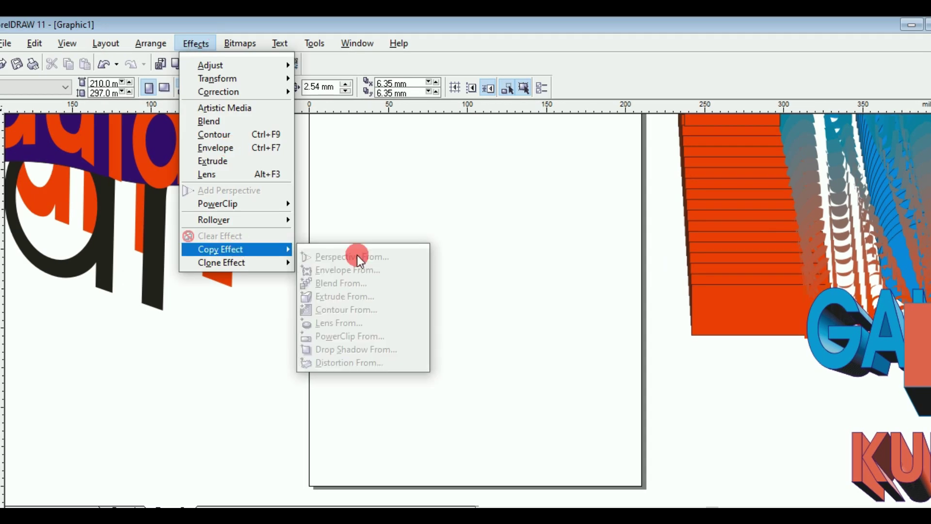
click(371, 347)
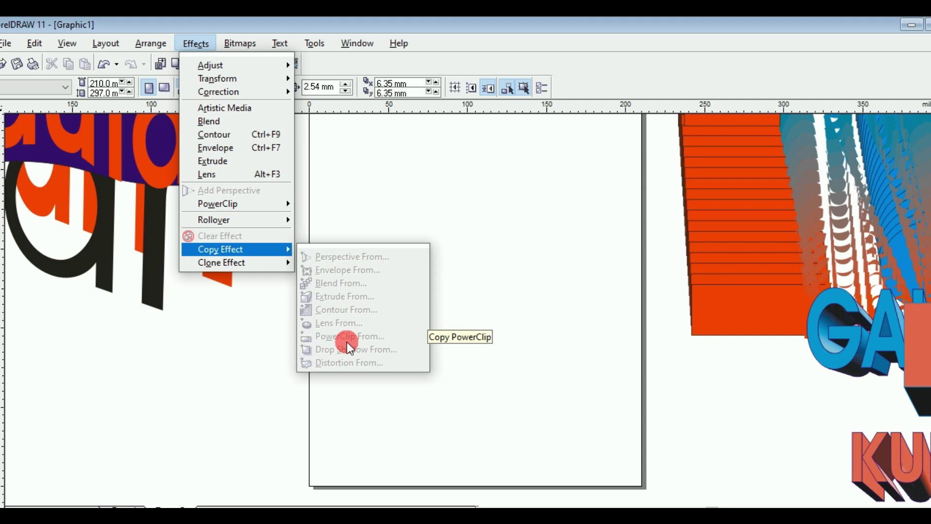
click(388, 221)
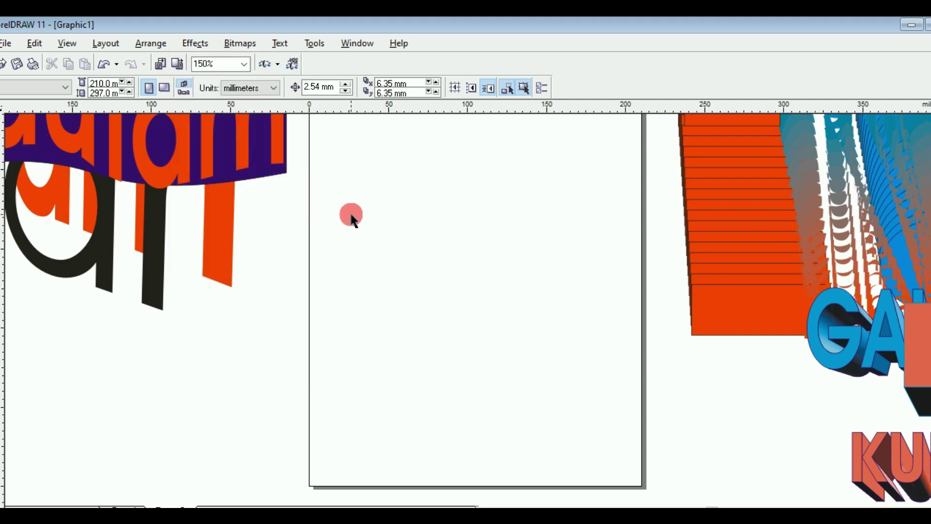
Step: Switch to the blank Page 2 of the document
click(153, 150)
click(35, 86)
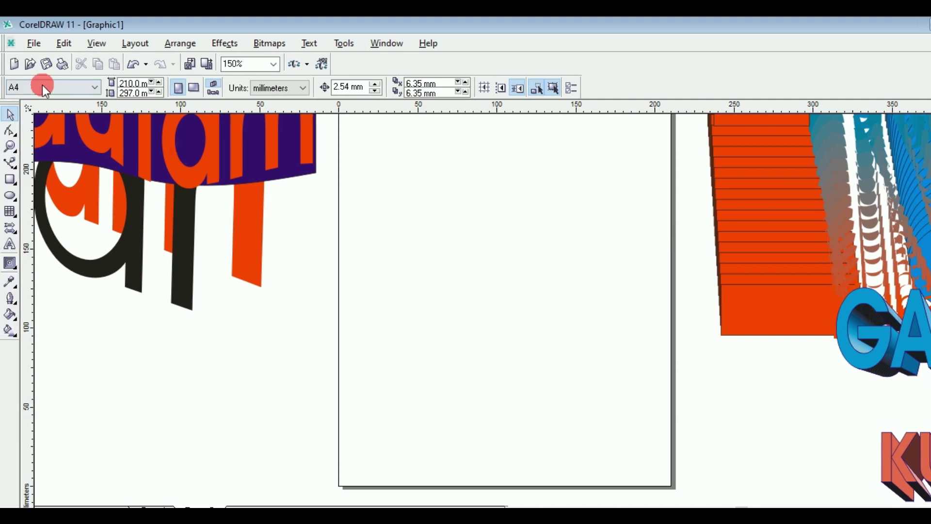
click(34, 44)
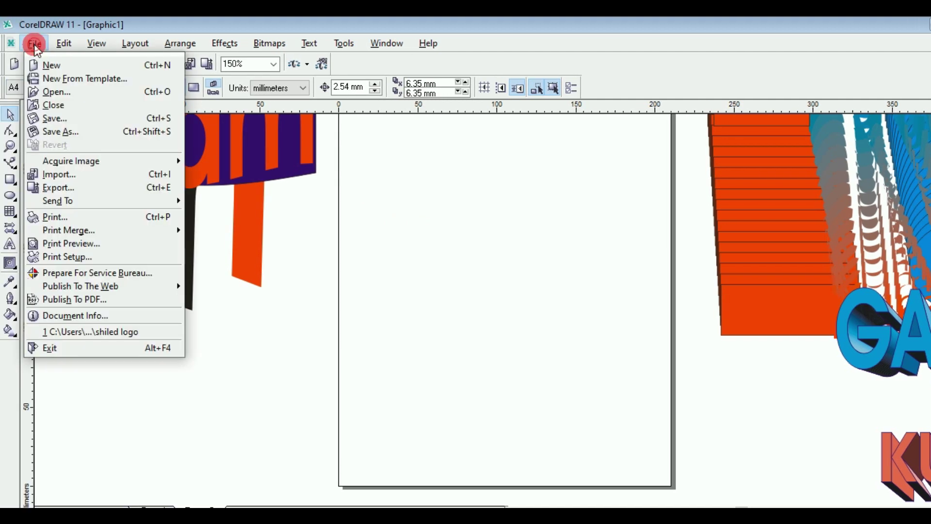
Step: Import pexels-photo-285171.jpeg and place it near the top of Page 2
click(68, 186)
click(427, 242)
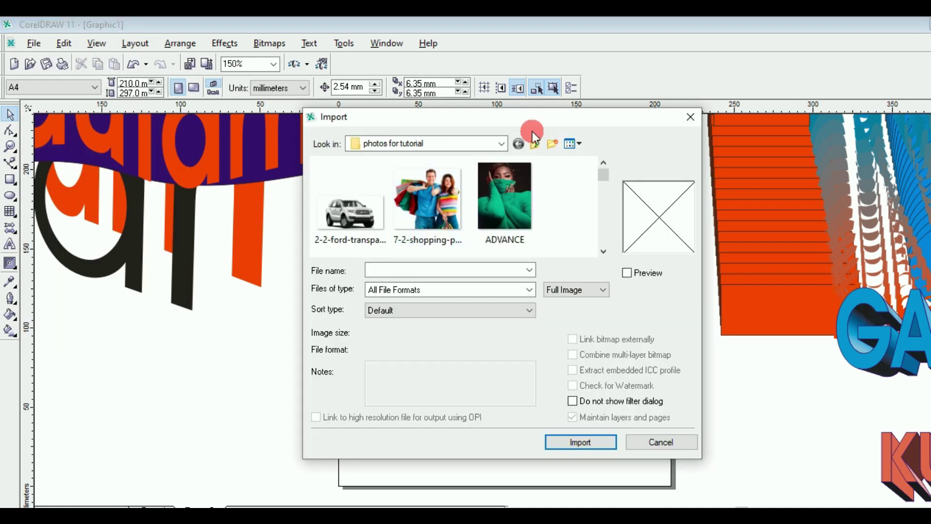
click(603, 251)
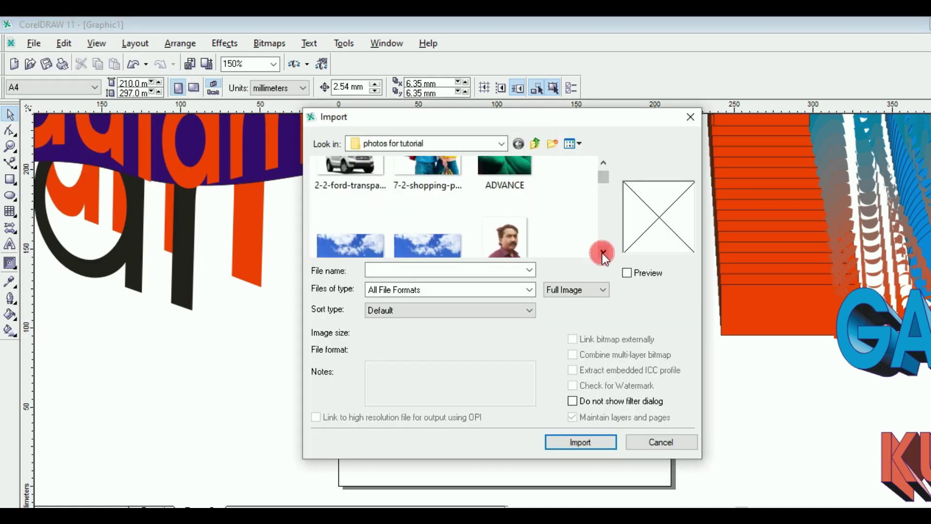
click(603, 252)
click(603, 252)
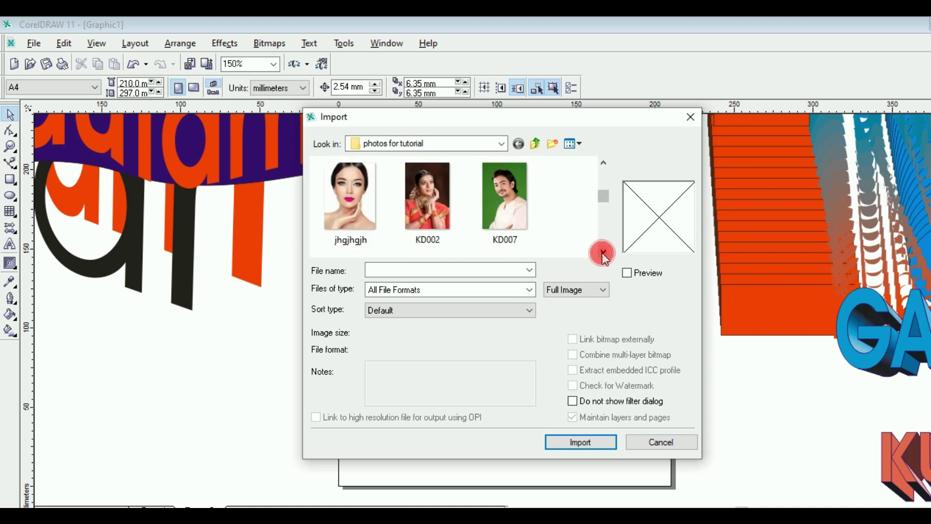
click(603, 253)
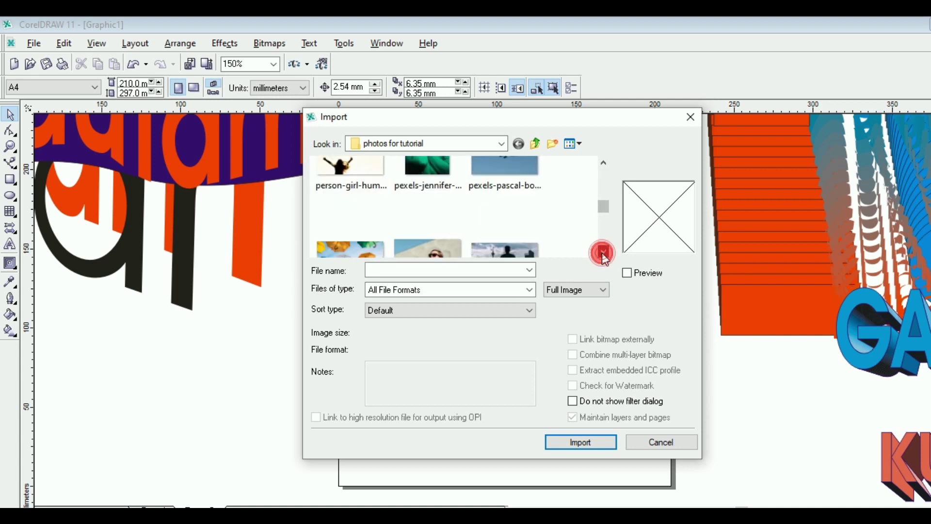
click(603, 252)
click(408, 185)
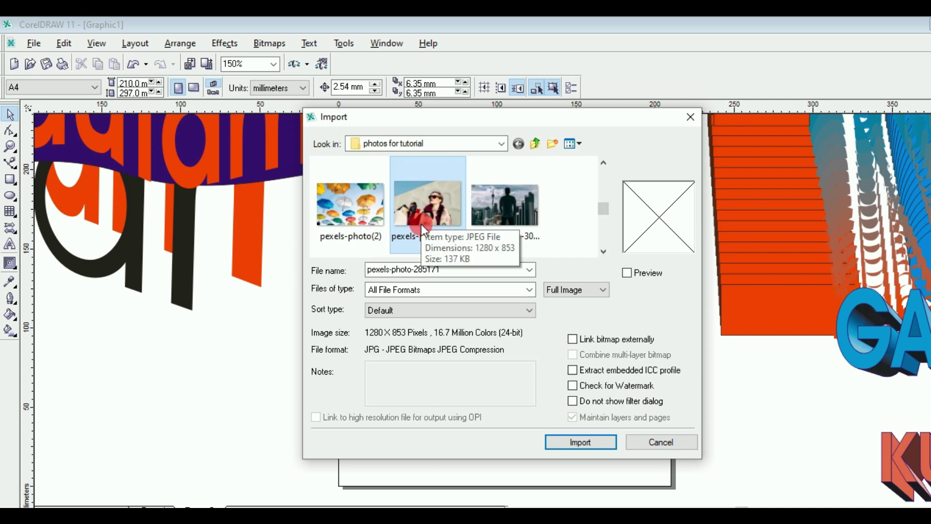
click(579, 442)
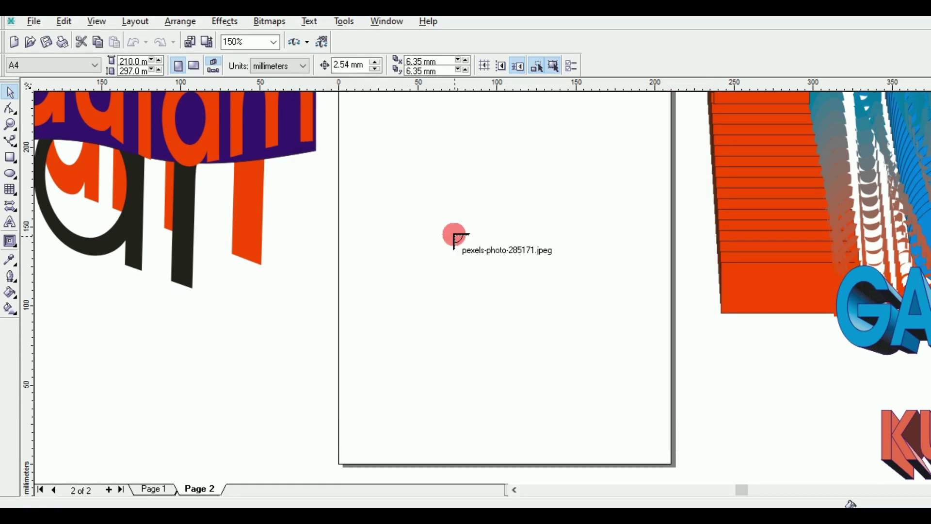
drag(455, 235, 541, 252)
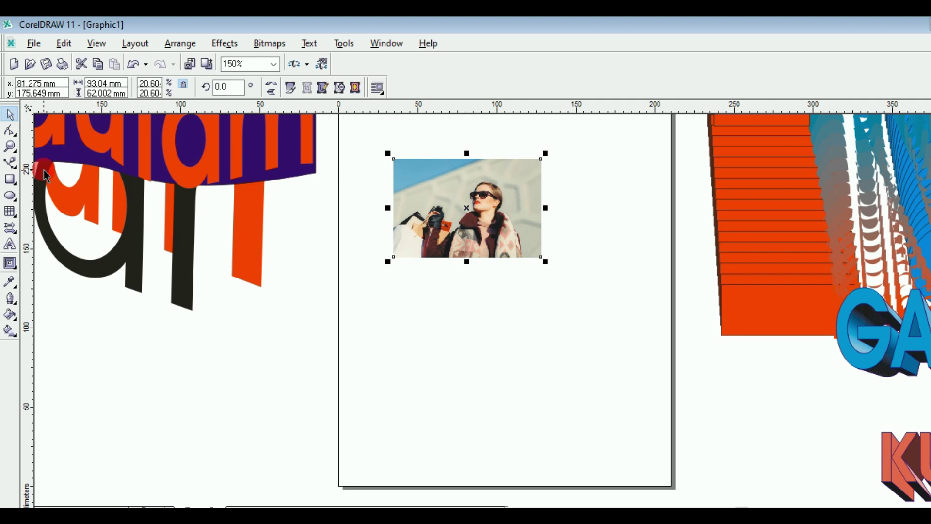
Step: Draw an ellipse below the imported photo
click(11, 196)
click(445, 293)
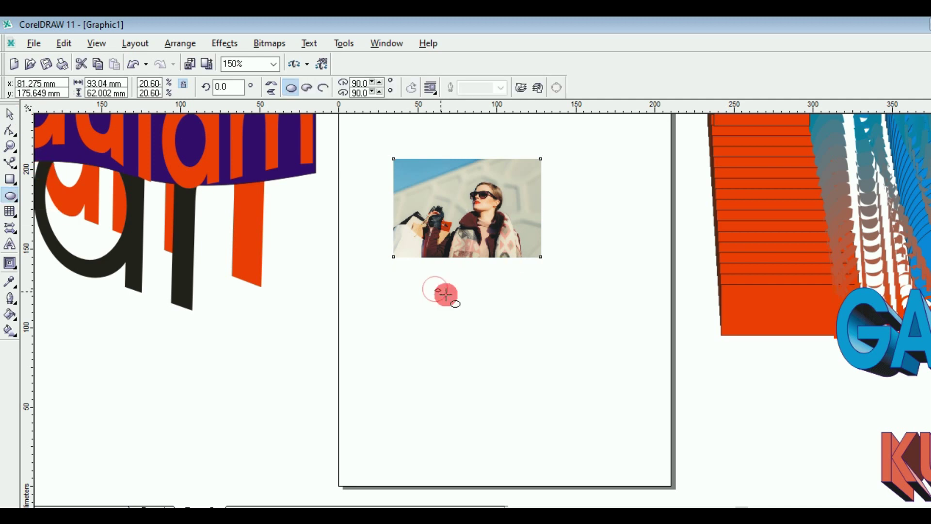
drag(445, 293, 542, 373)
Step: PowerClip the photo inside the ellipse and shift the oval picture slightly right
click(11, 114)
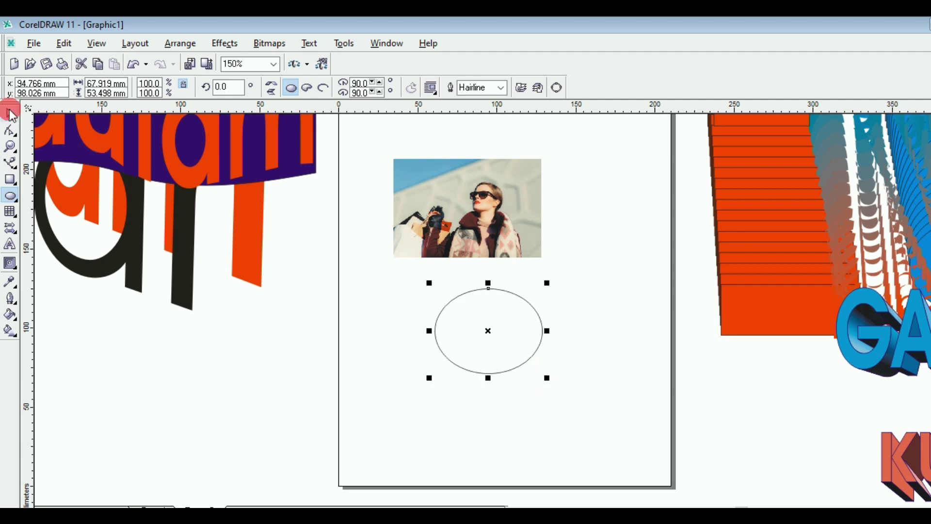
click(403, 224)
click(451, 208)
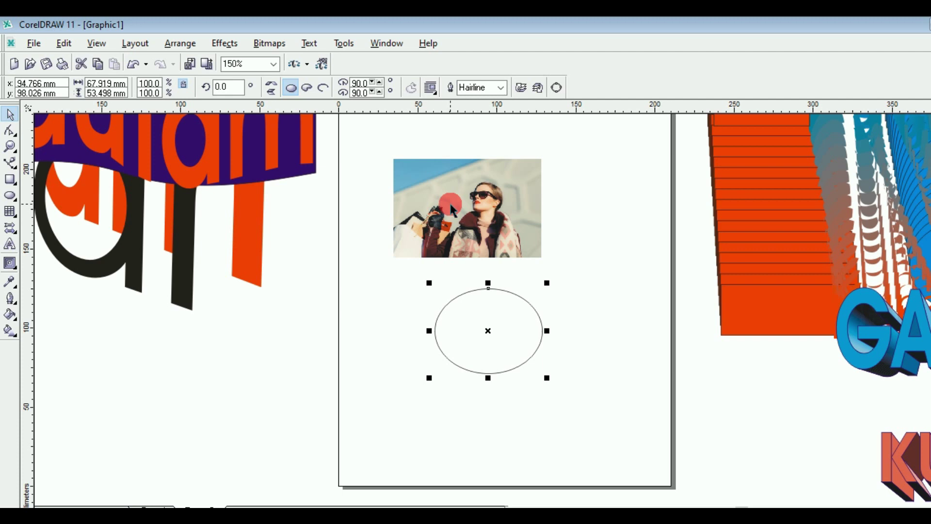
click(451, 208)
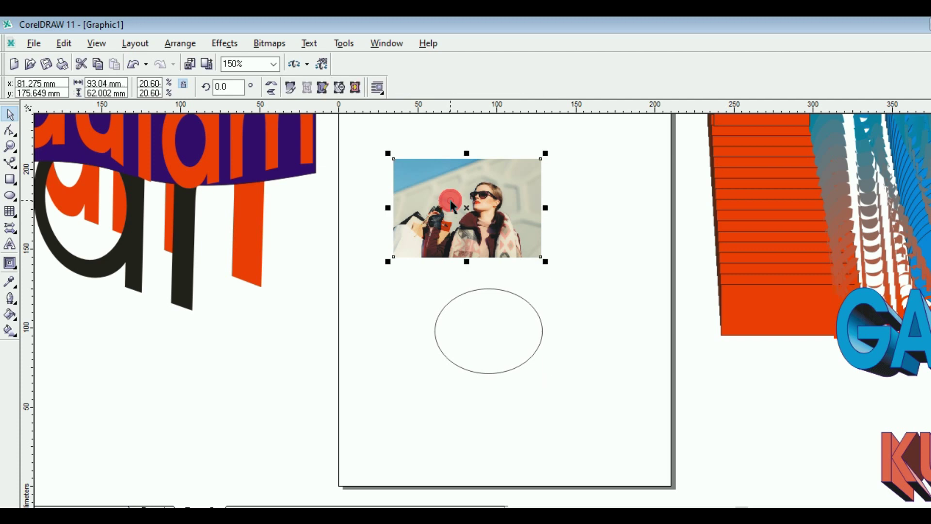
click(224, 43)
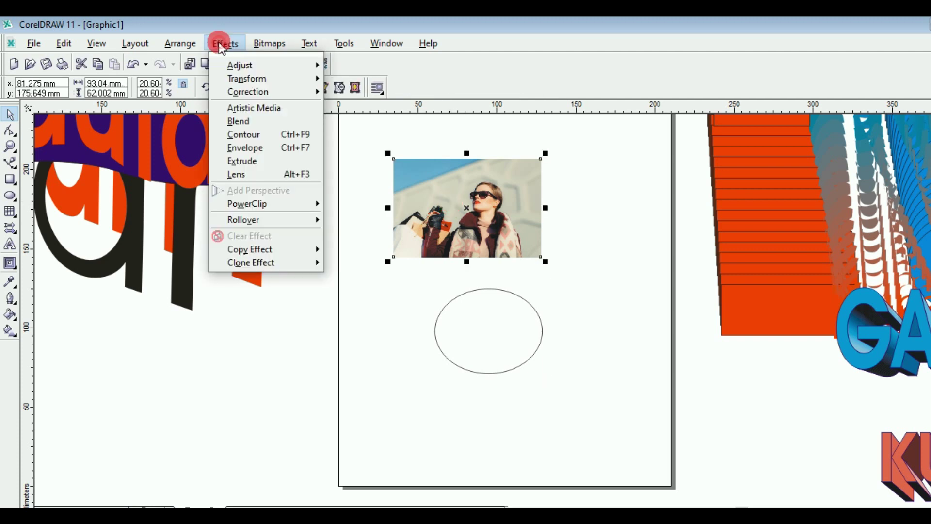
mouse_move(271, 203)
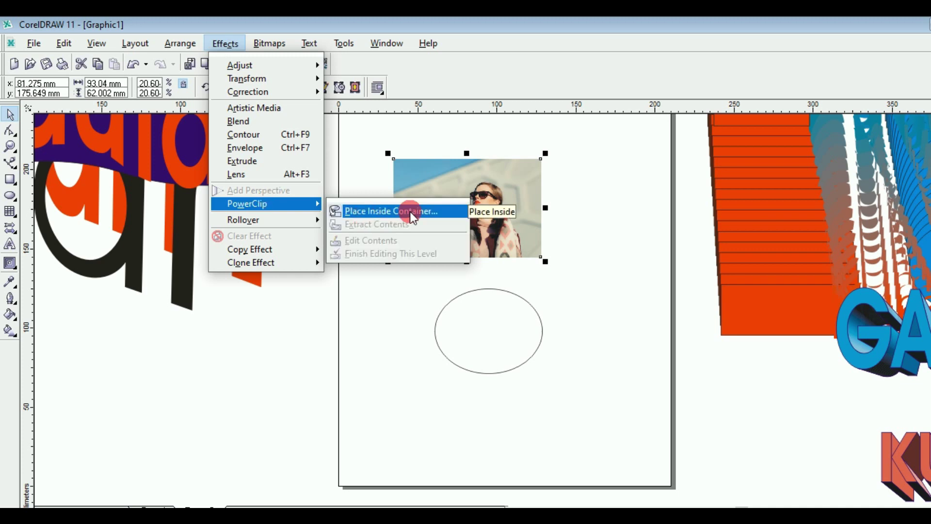
click(409, 212)
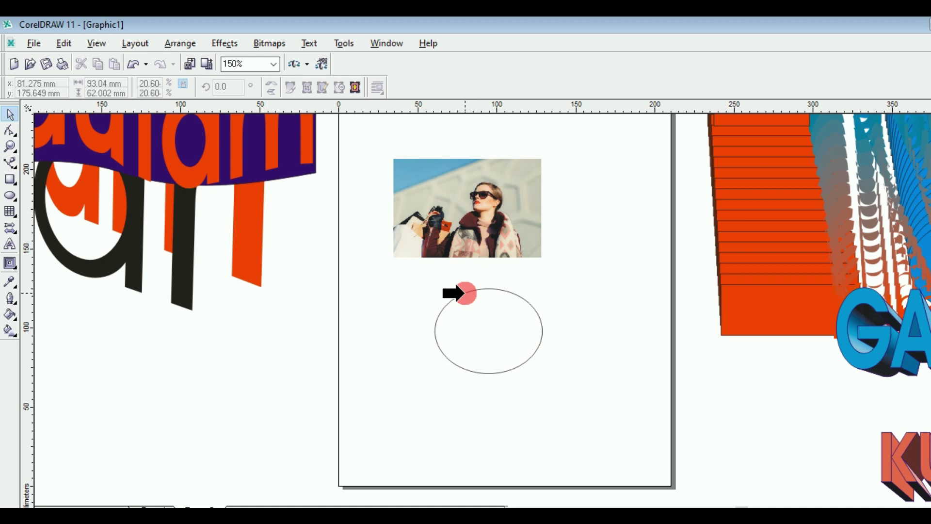
click(463, 293)
drag(483, 340, 477, 214)
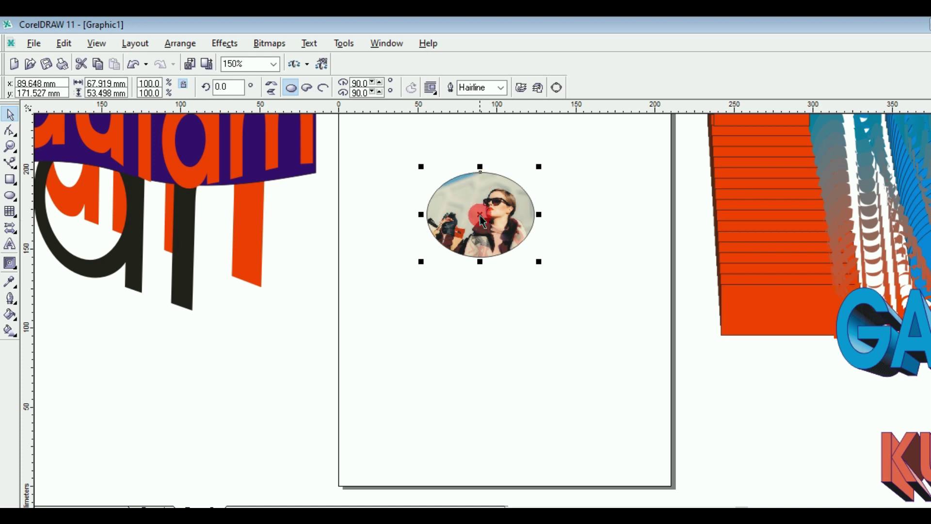
drag(481, 220, 532, 209)
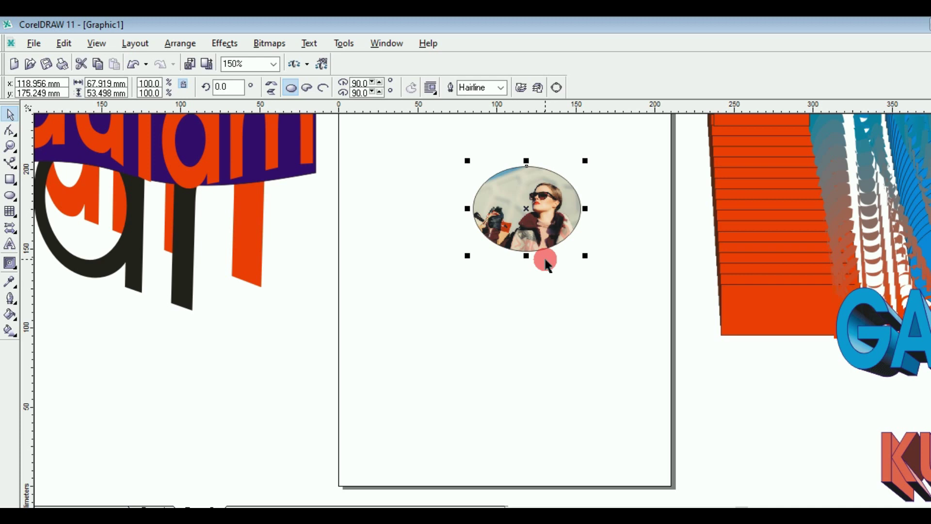
Step: Draw a small rectangle on the left of the page
click(11, 179)
click(365, 283)
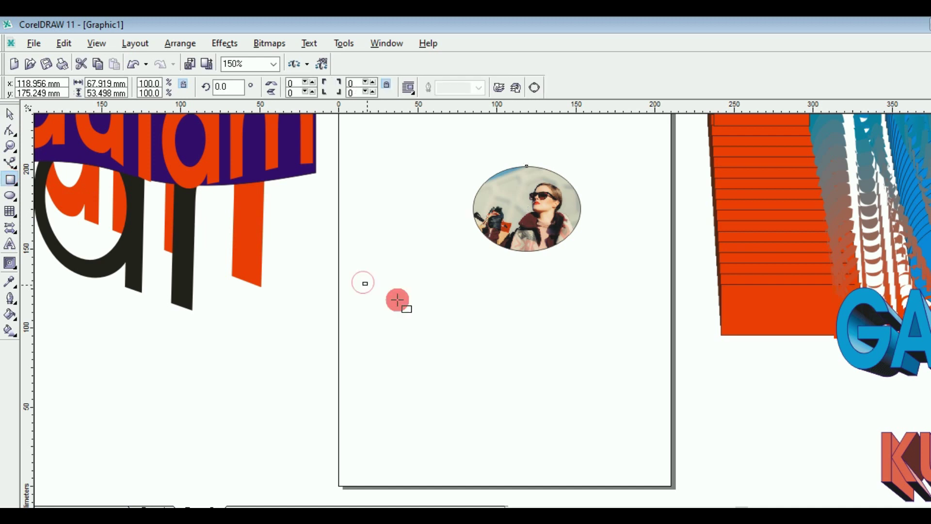
drag(397, 299, 422, 334)
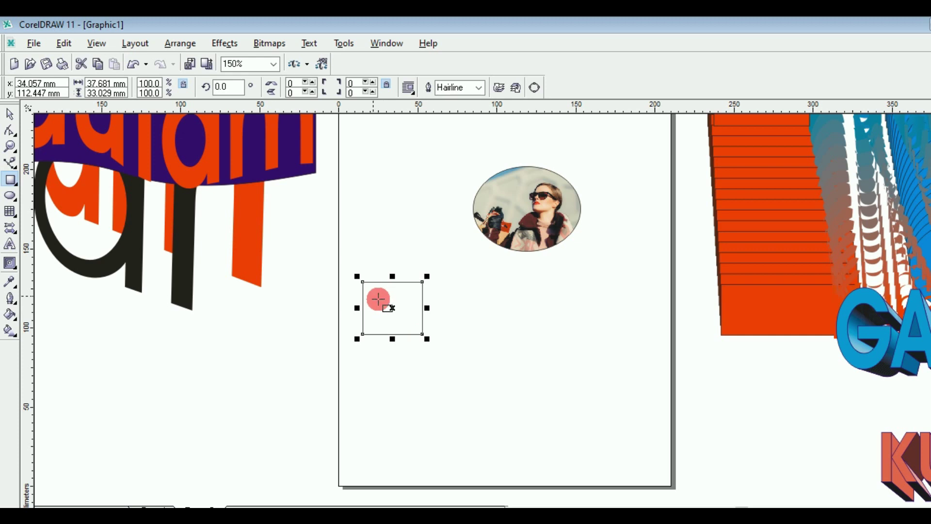
key(space)
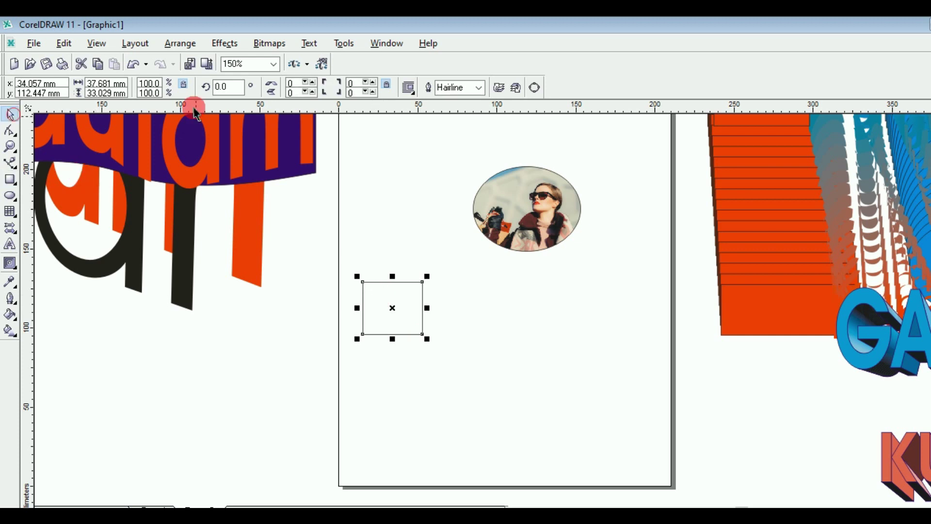
Step: Copy the oval's PowerClip photo into the rectangle and move it up beside the oval
click(226, 43)
click(270, 211)
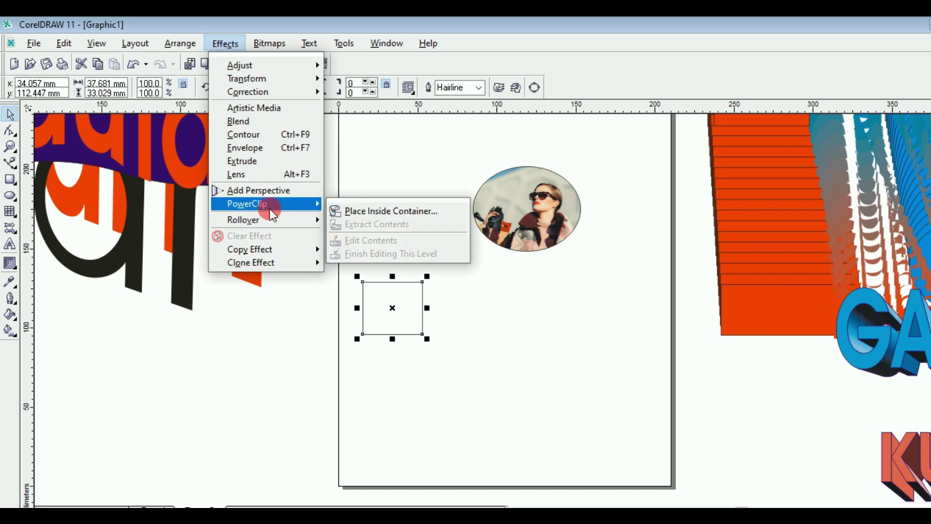
click(270, 246)
click(392, 295)
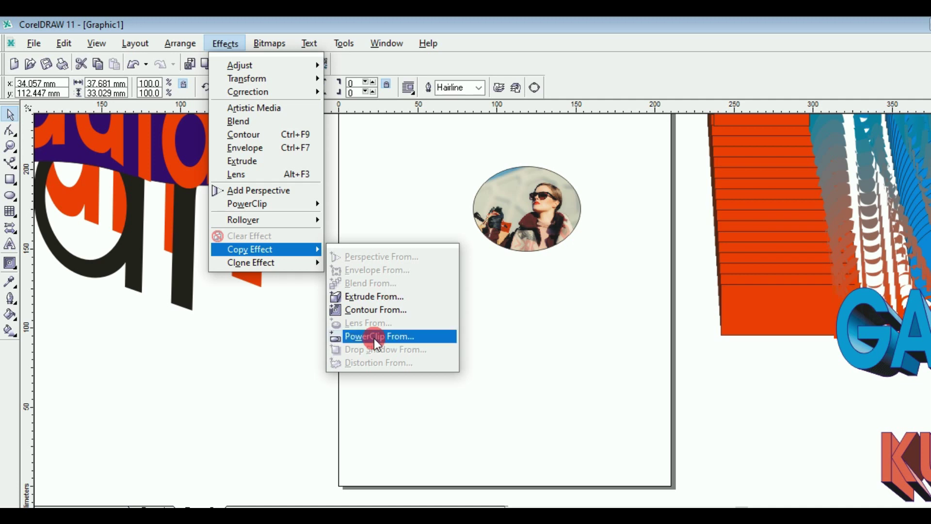
click(395, 337)
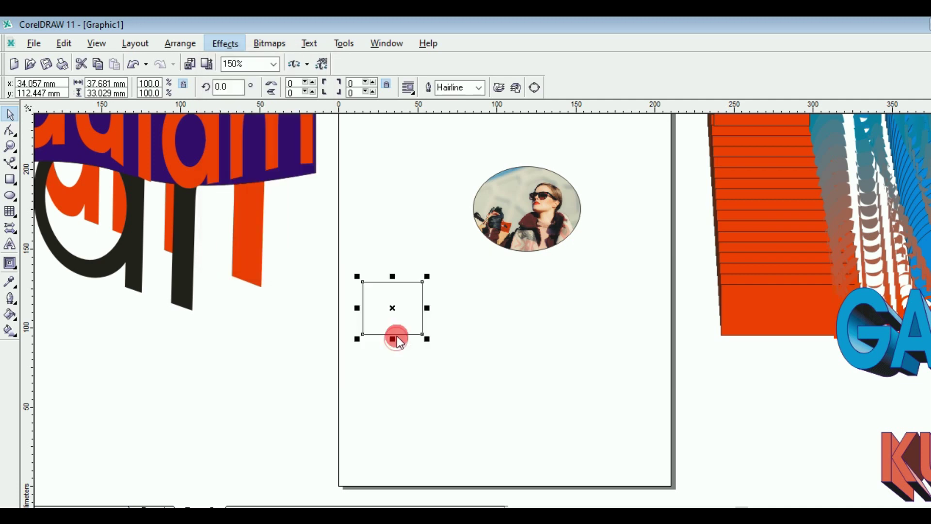
click(504, 201)
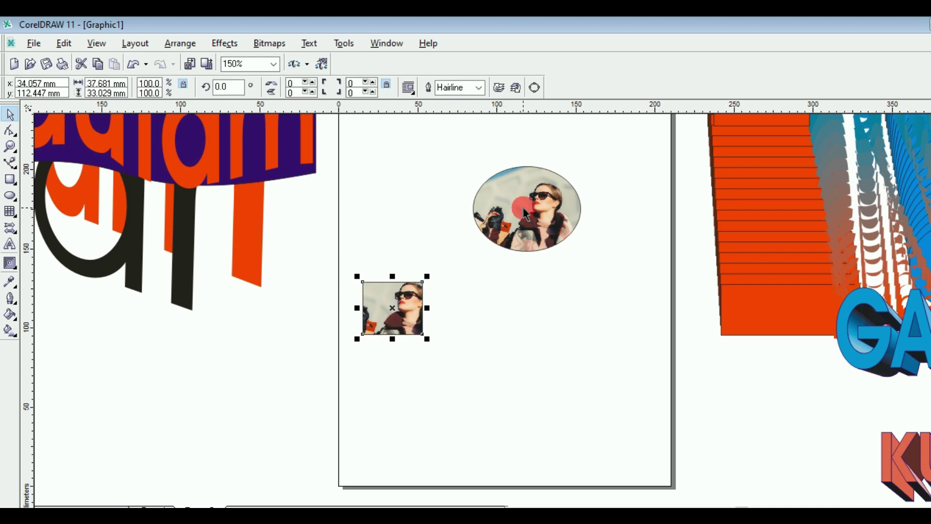
click(397, 310)
drag(399, 312, 391, 203)
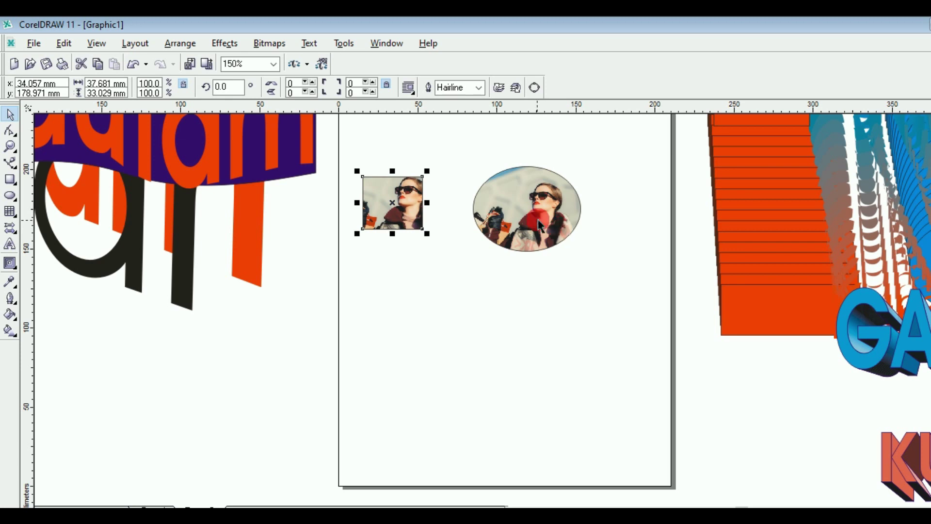
click(449, 171)
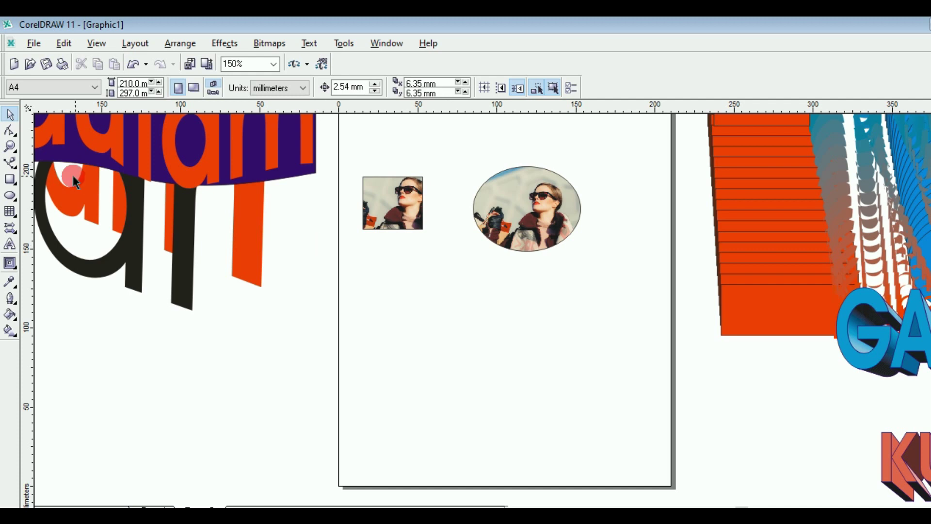
Step: Type the text GAUTAM in the middle of the page
click(10, 245)
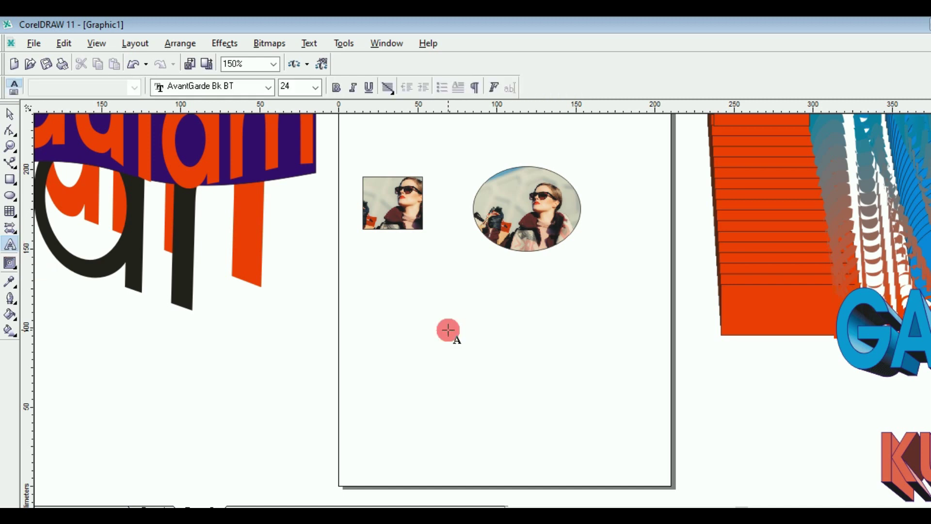
click(402, 327)
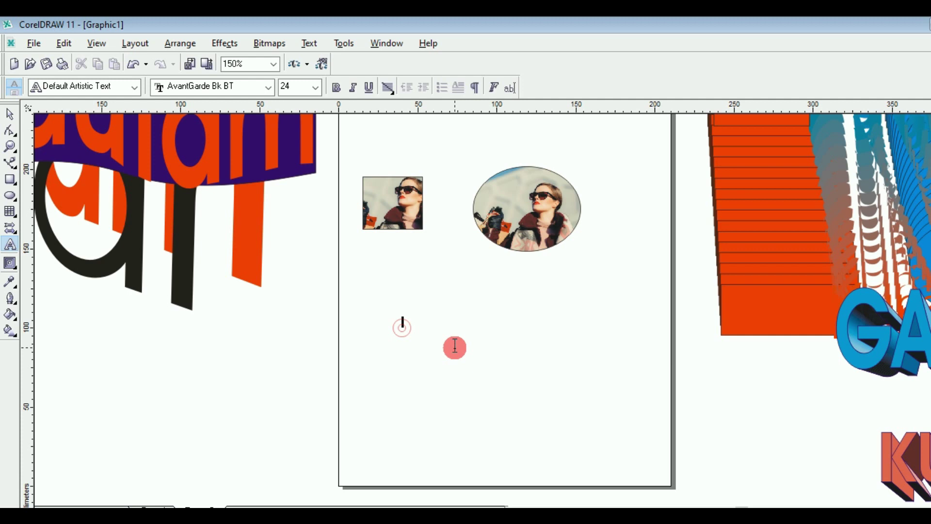
text(GAUTAM)
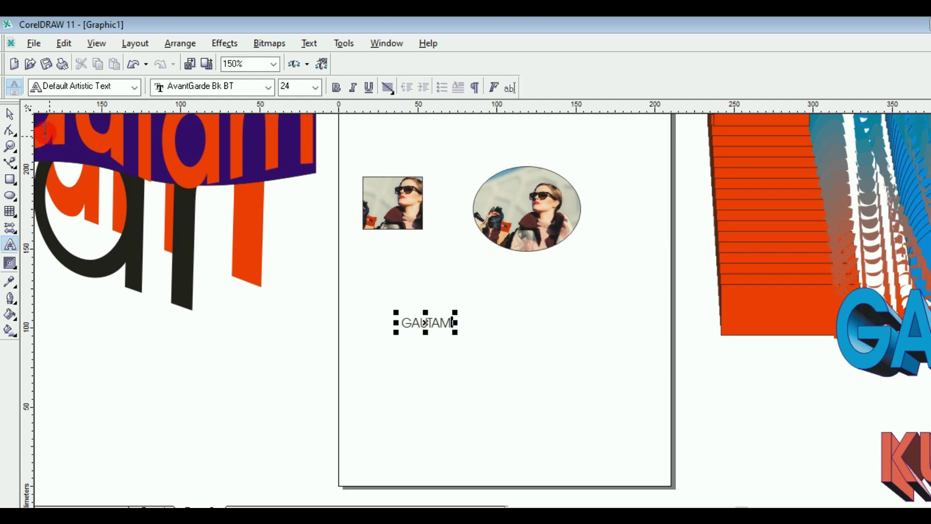
key(ctrl+space)
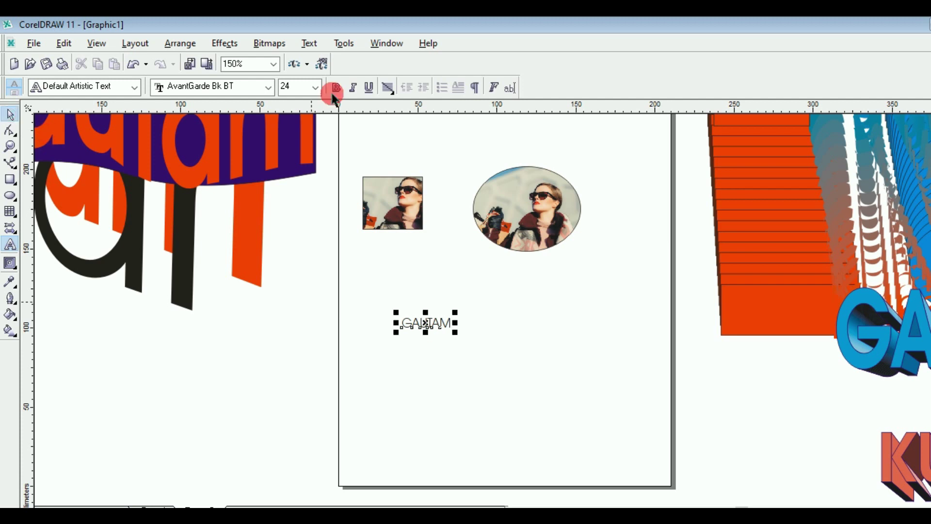
Step: Make GAUTAM bold, enlarge and stretch it to about 107.09, and move it under the photos
click(335, 88)
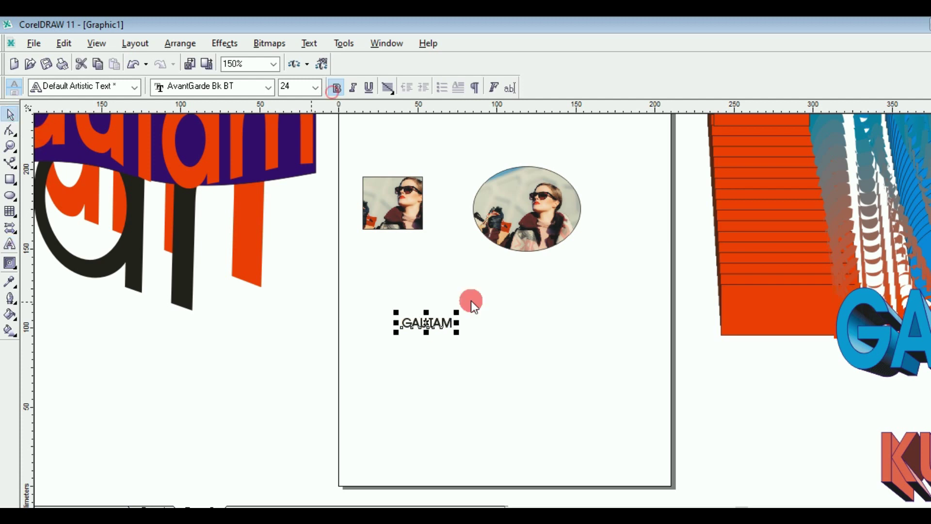
drag(454, 331, 549, 371)
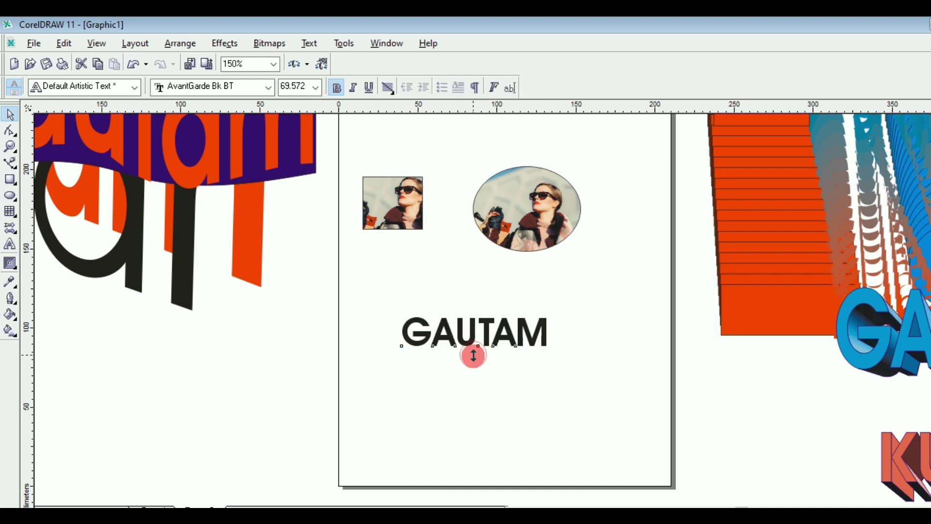
drag(473, 355, 473, 382)
drag(550, 346, 576, 345)
right_click(930, 361)
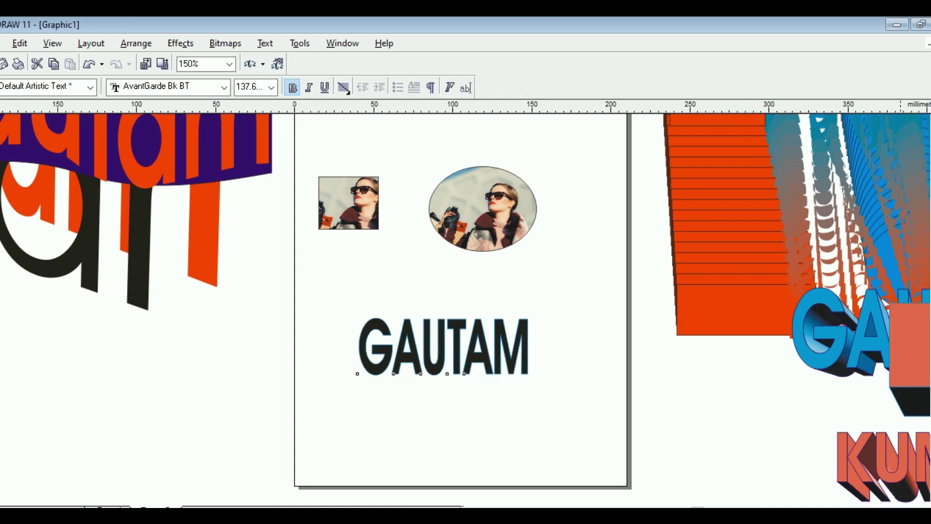
click(451, 358)
drag(451, 358, 428, 328)
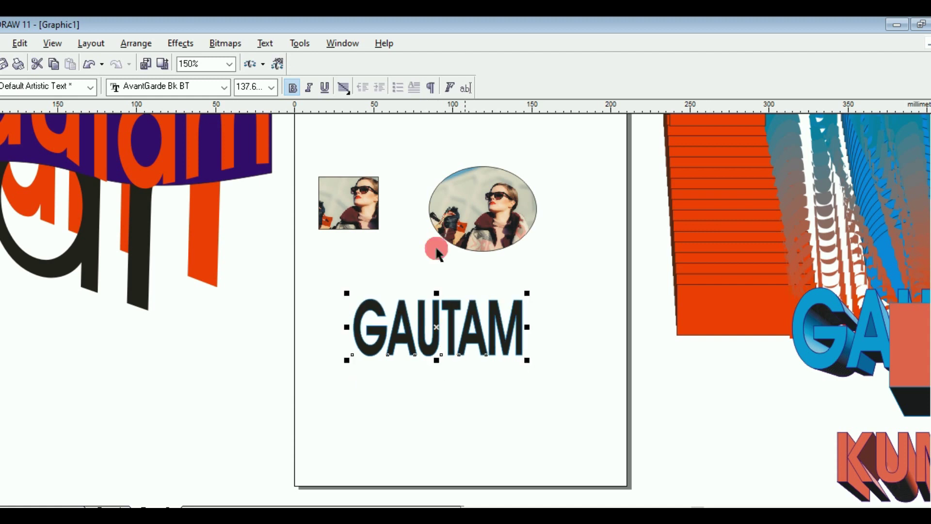
drag(527, 360, 500, 350)
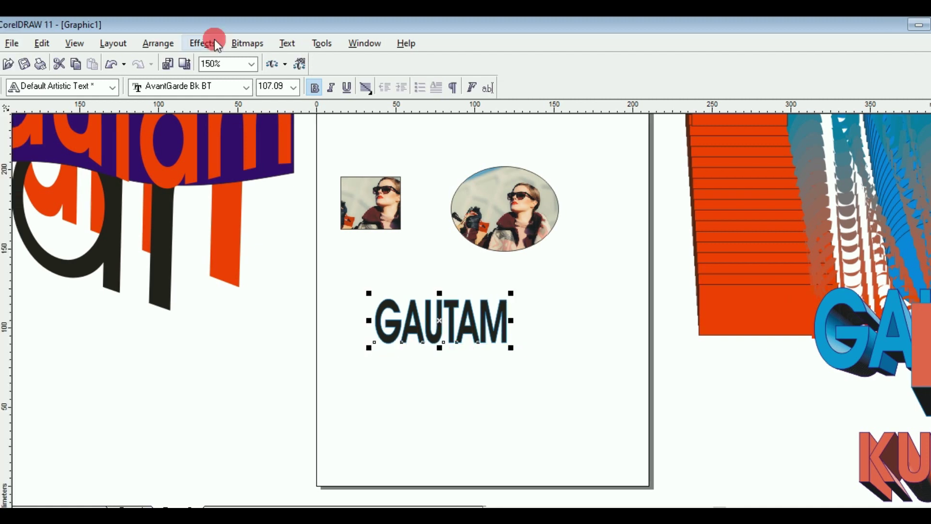
Step: Copy the oval's photo PowerClip into GAUTAM and move the letters up under the pictures
click(214, 43)
mouse_move(249, 255)
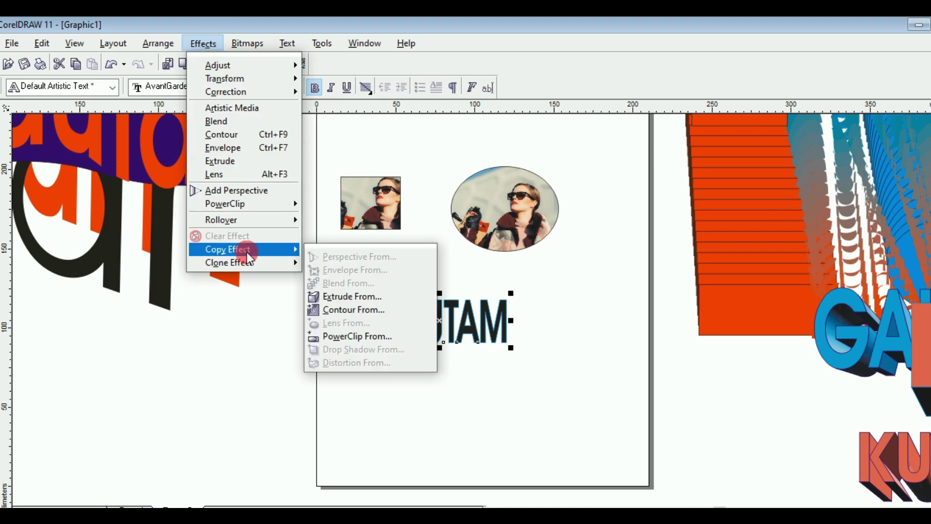
click(343, 338)
click(478, 200)
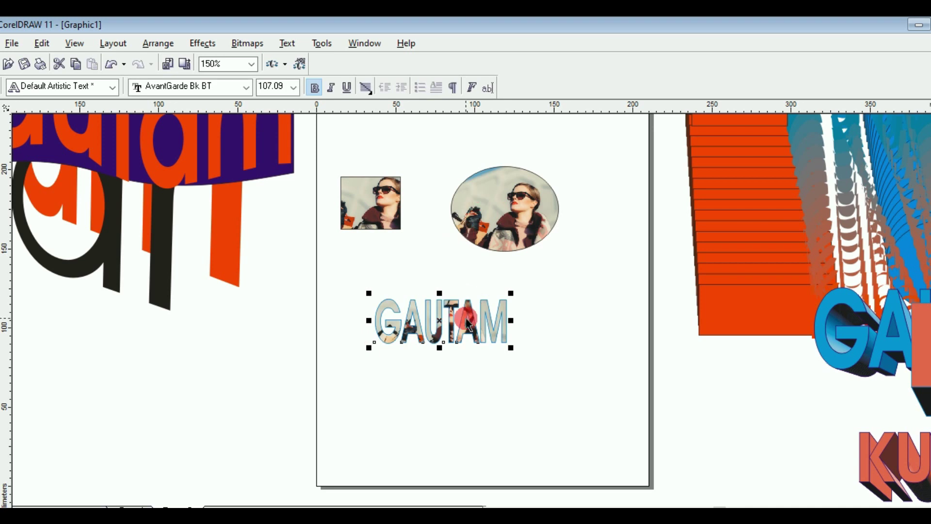
scroll(468, 323, up, 1)
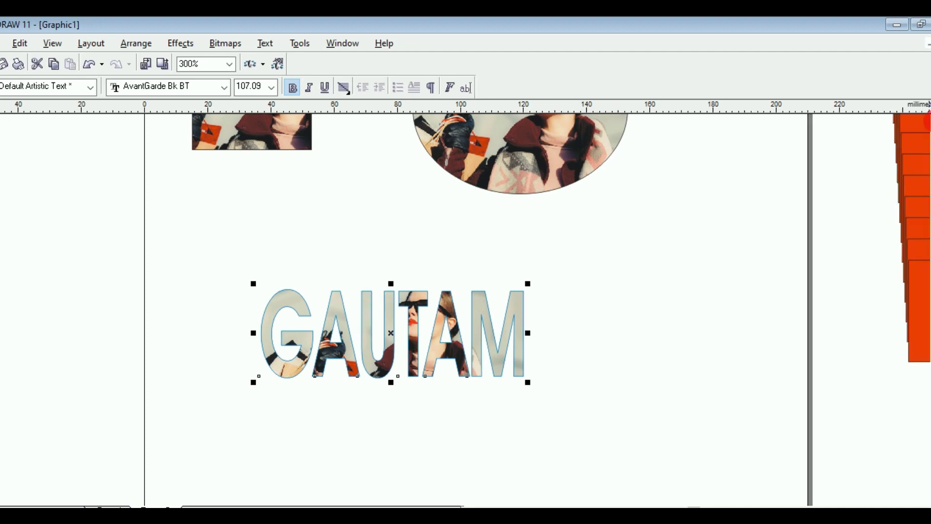
scroll(495, 213, up, 2)
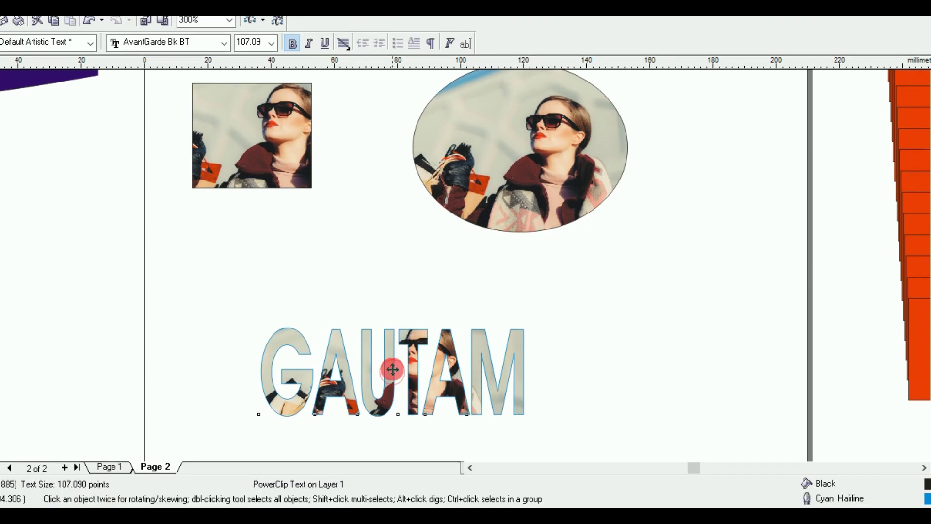
drag(393, 369, 413, 278)
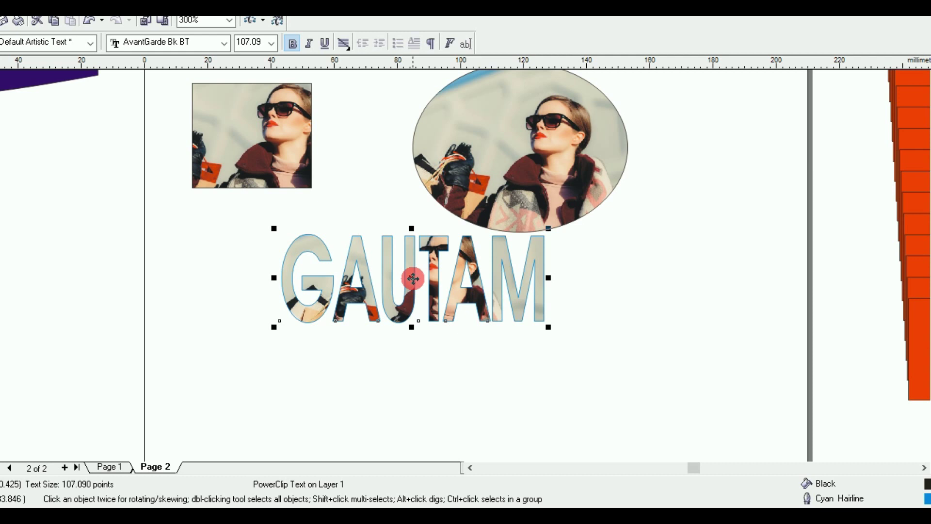
Step: Move both photos and the GAUTAM lettering together toward the top of Page 2
scroll(413, 278, down, 3)
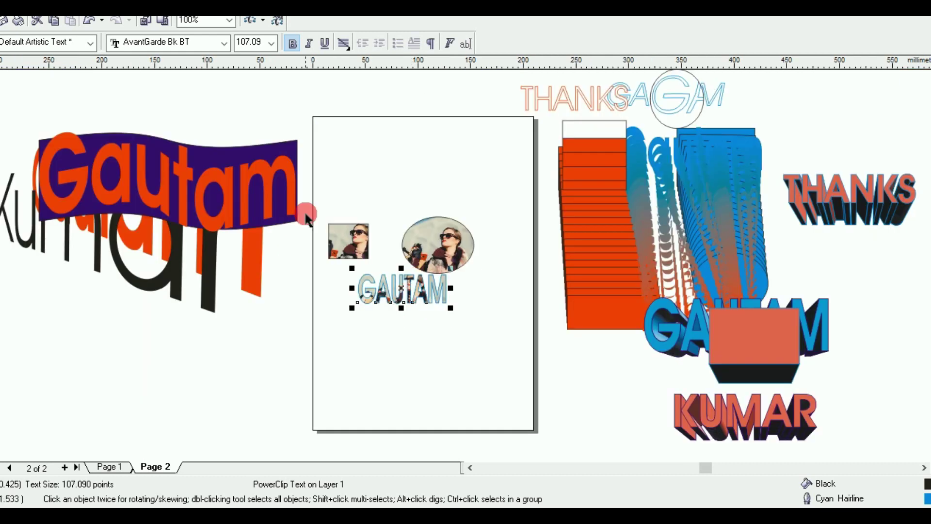
drag(306, 215, 493, 335)
click(398, 260)
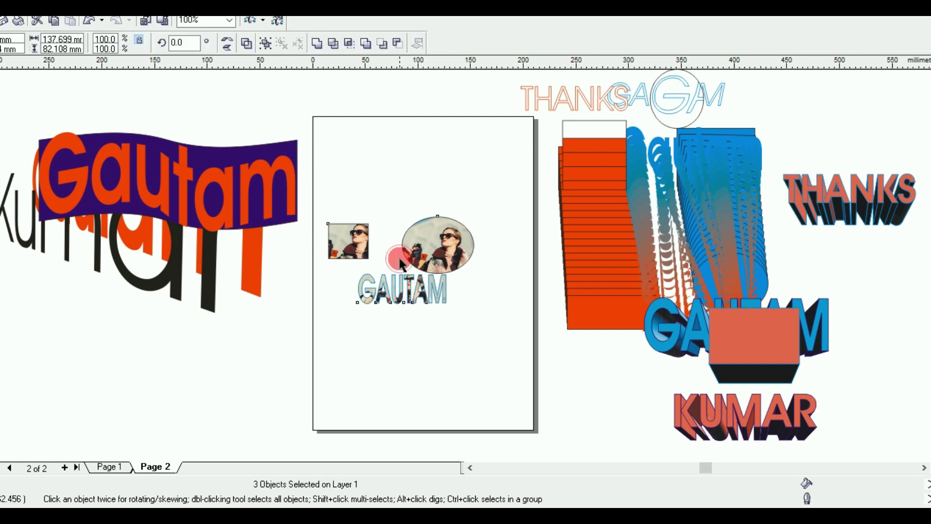
drag(400, 261, 410, 160)
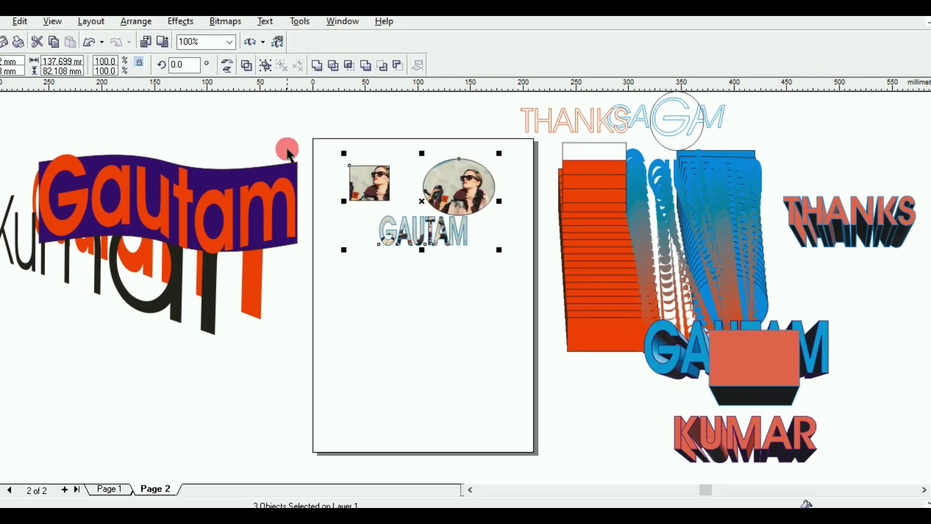
click(289, 154)
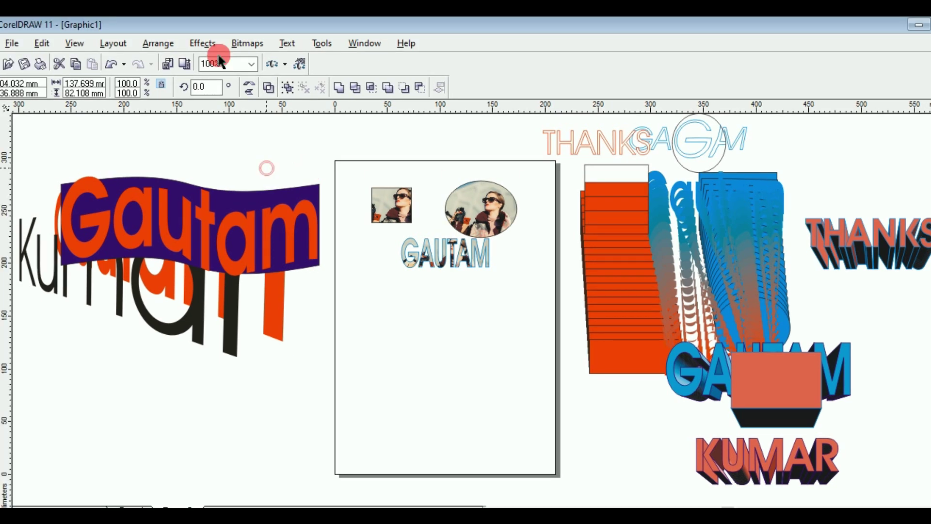
Step: Browse the Effects menu without applying anything, then pick the Text tool on the page
click(202, 43)
mouse_move(279, 250)
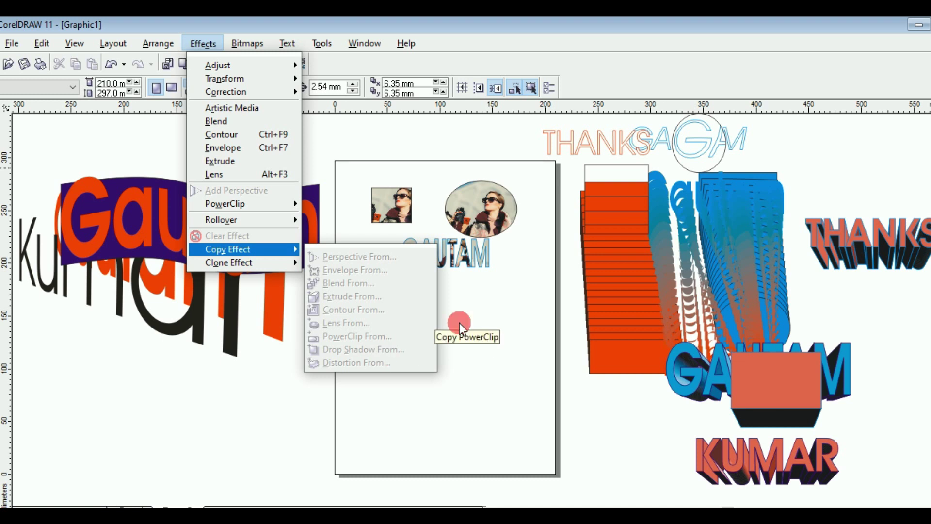
click(497, 298)
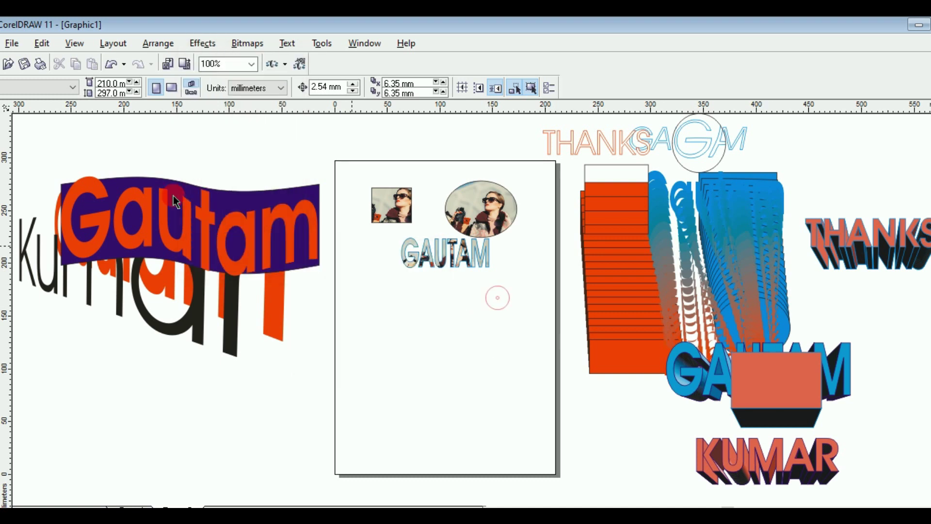
click(130, 146)
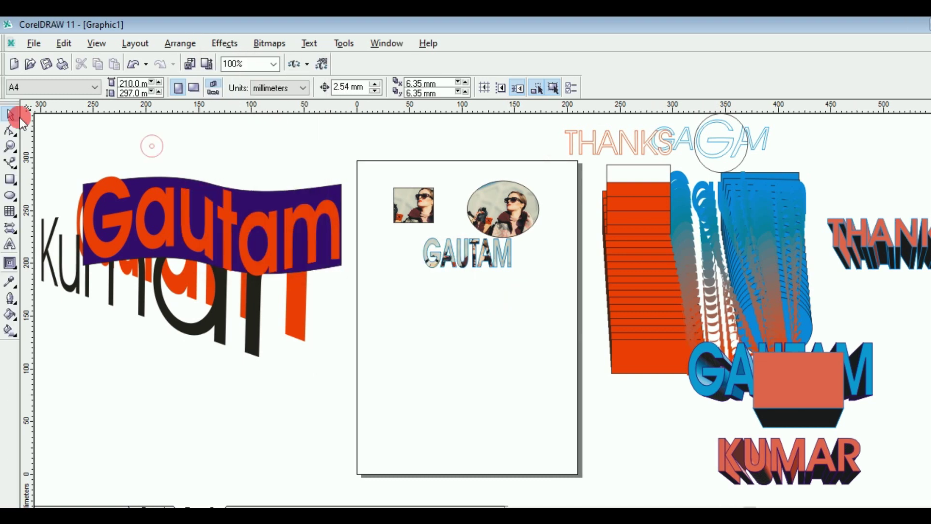
click(9, 245)
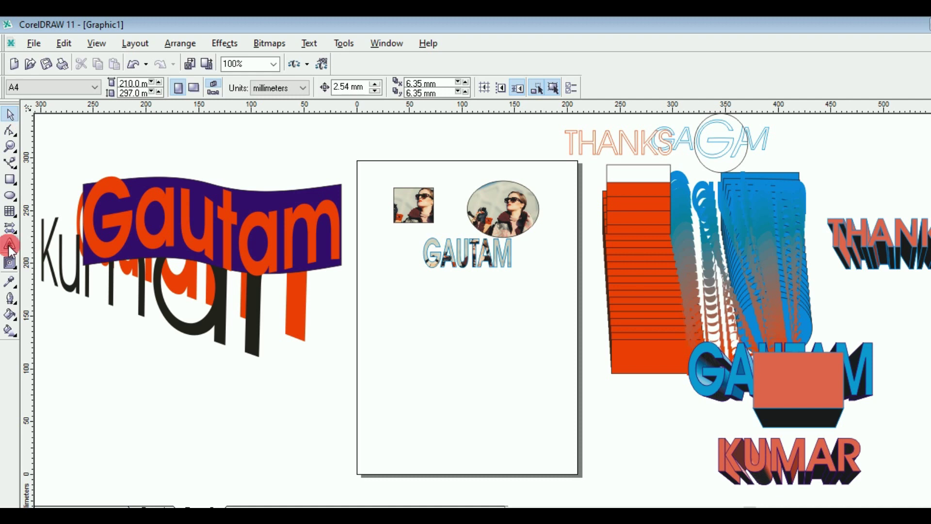
click(425, 326)
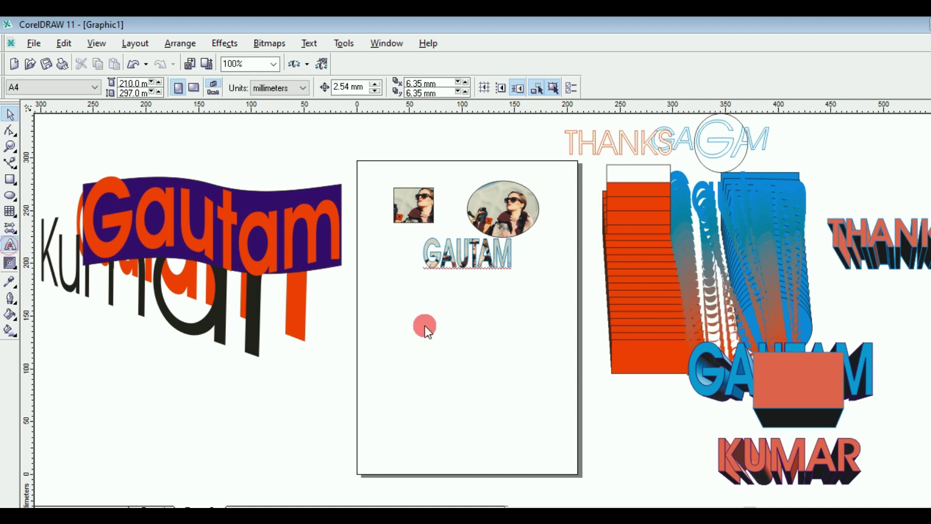
click(401, 323)
Step: Type THANKS on a new line below GAUTAM and enlarge it
click(463, 358)
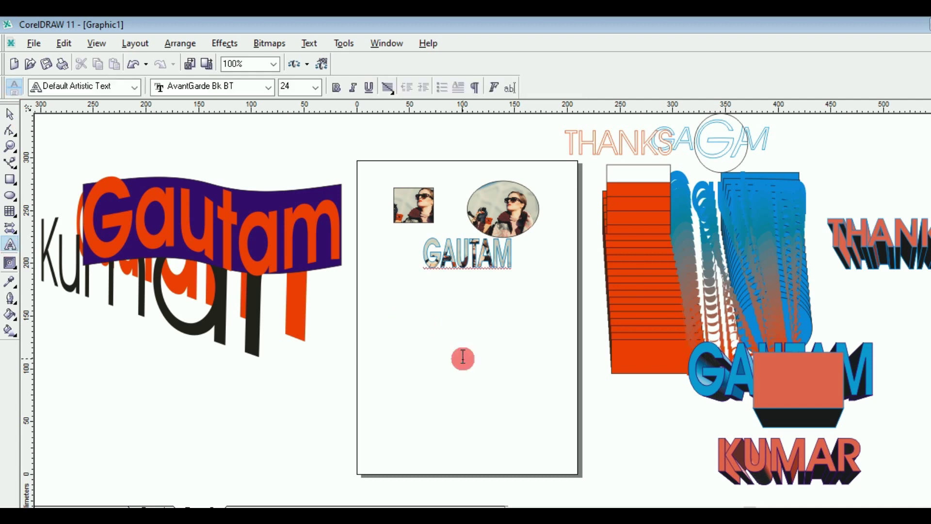
text(THANKS)
drag(435, 325, 525, 385)
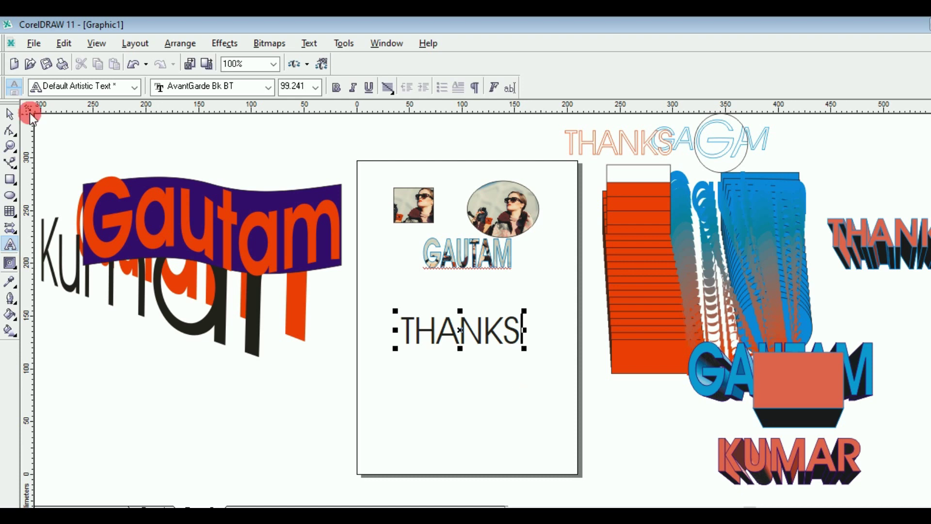
click(10, 114)
Step: Make THANKS bold and orange-red, and scale it up to about 117 points
click(337, 88)
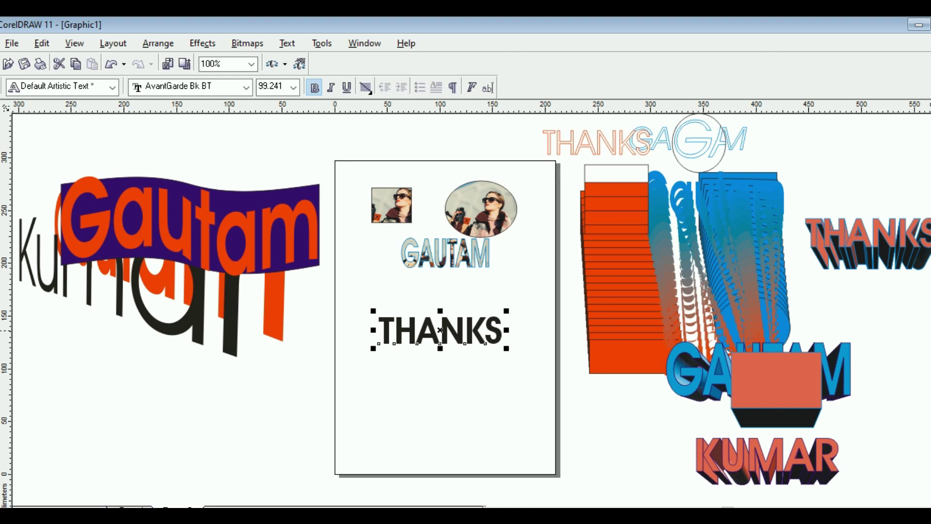
click(930, 331)
click(370, 333)
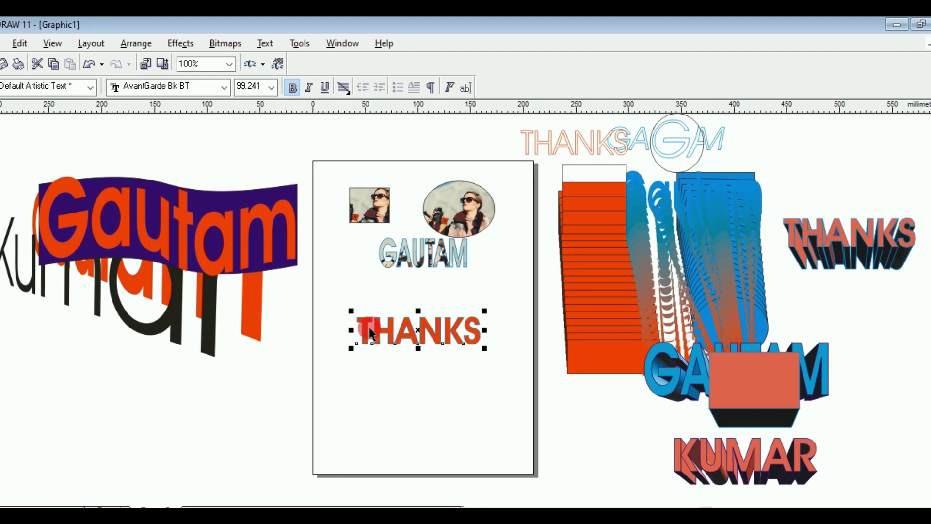
click(349, 348)
drag(349, 350, 319, 353)
click(393, 334)
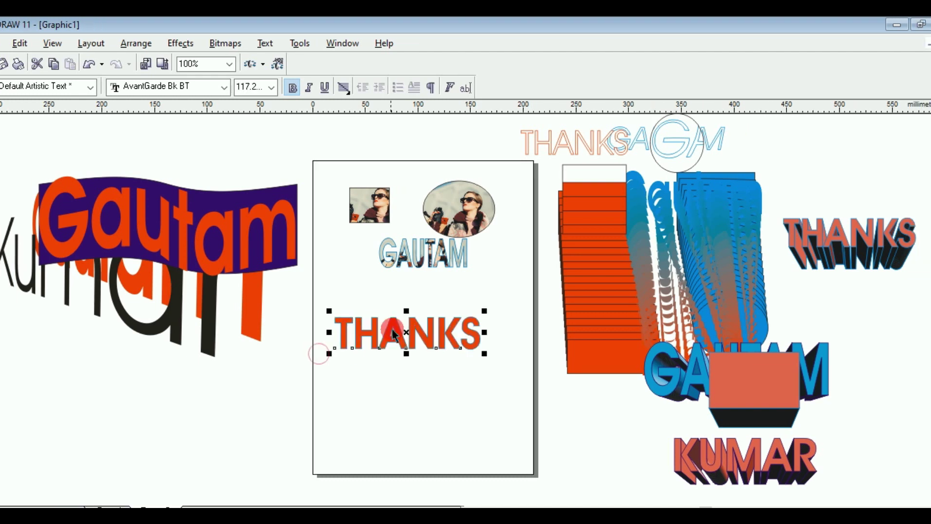
click(407, 356)
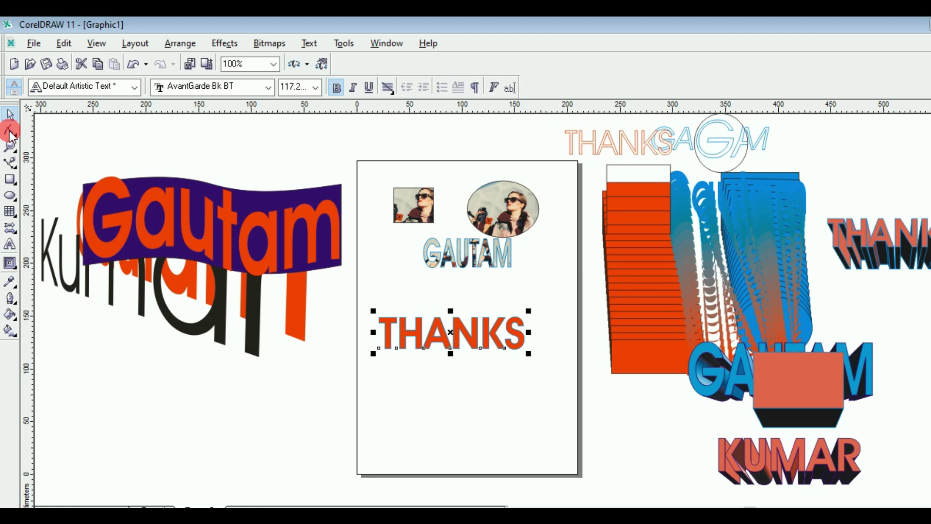
Step: Cast a grey drop shadow downward beneath THANKS with the Interactive Drop Shadow tool
click(14, 263)
drag(16, 264, 54, 271)
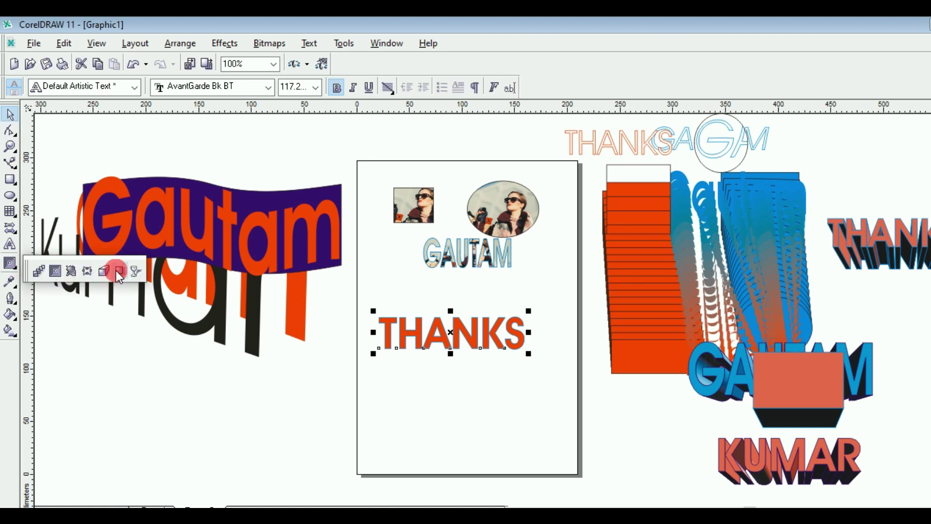
drag(116, 270, 118, 271)
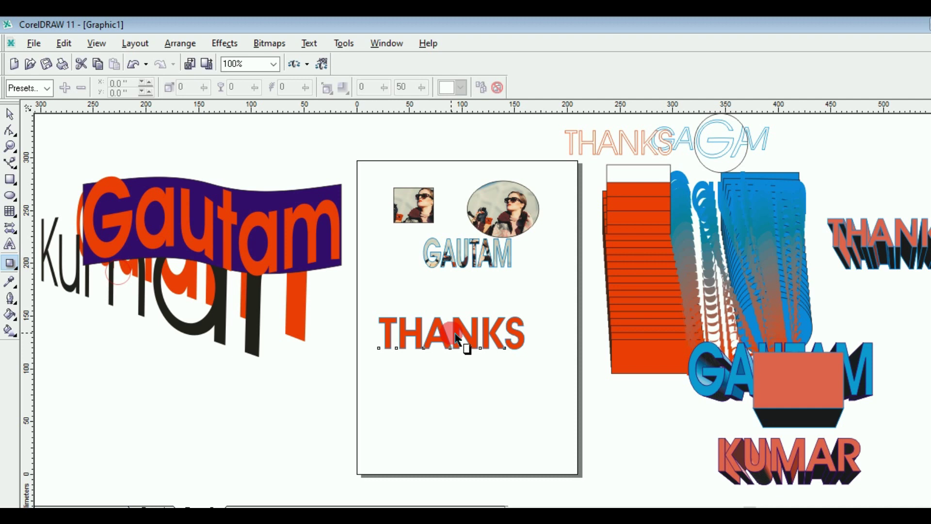
drag(456, 334, 454, 366)
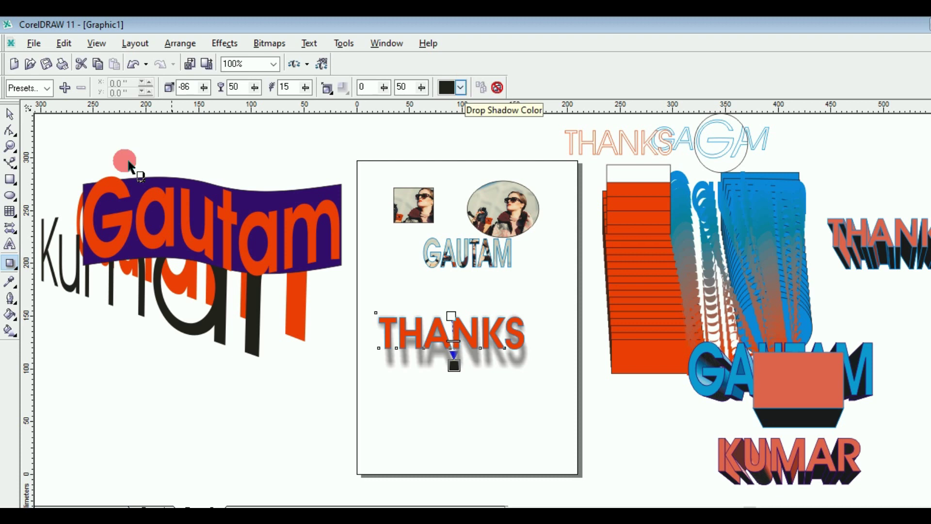
Step: Move THANKS and its shadow up close under the photo-filled name heading
key(space)
scroll(475, 340, up, 1)
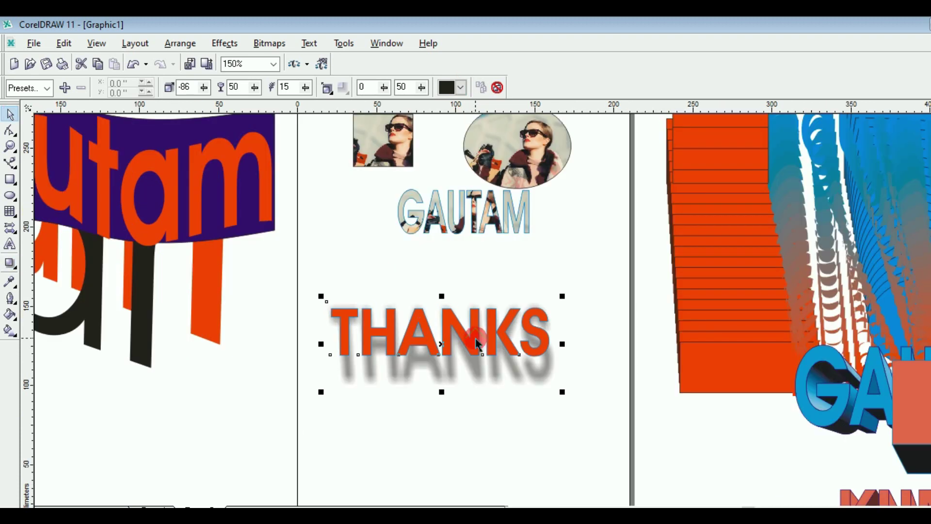
click(440, 340)
click(441, 345)
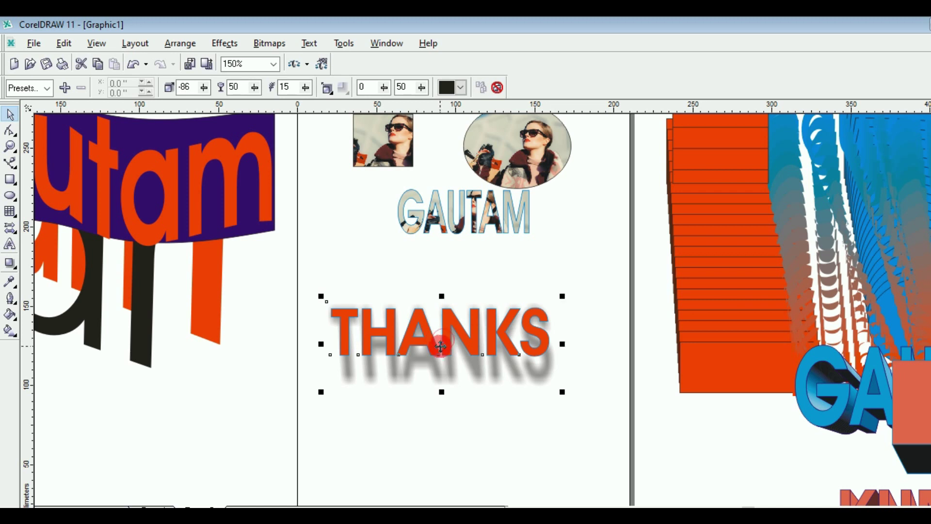
drag(440, 346, 507, 296)
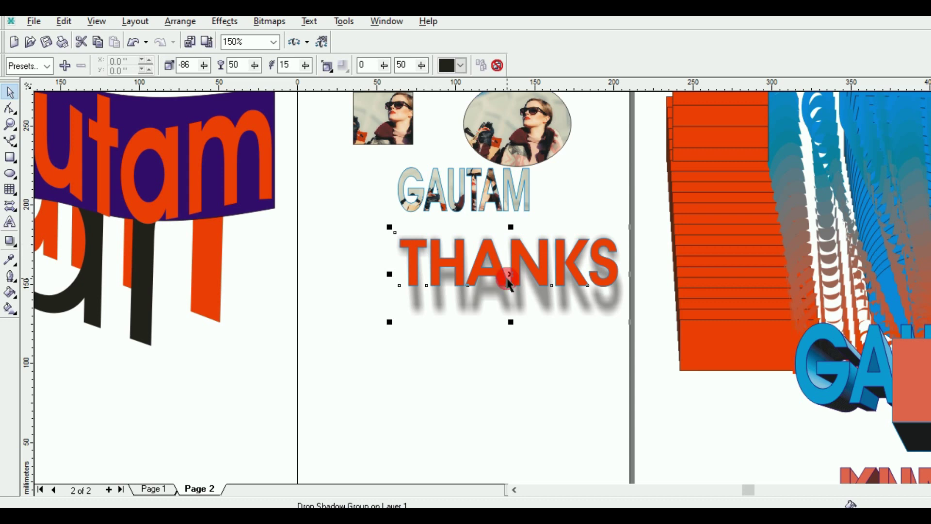
drag(507, 279, 534, 261)
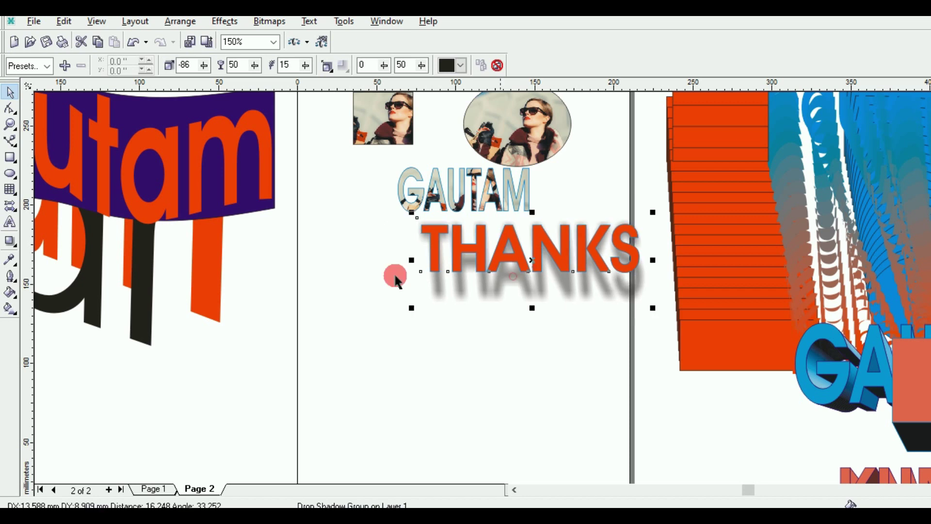
Step: Add a large yellow RAJ name and place it beside THANKS
click(10, 222)
click(275, 308)
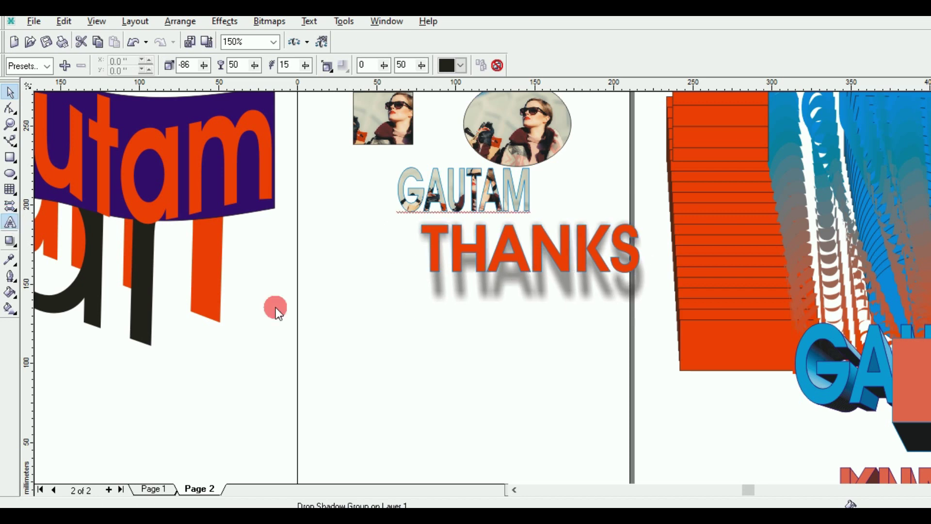
click(279, 306)
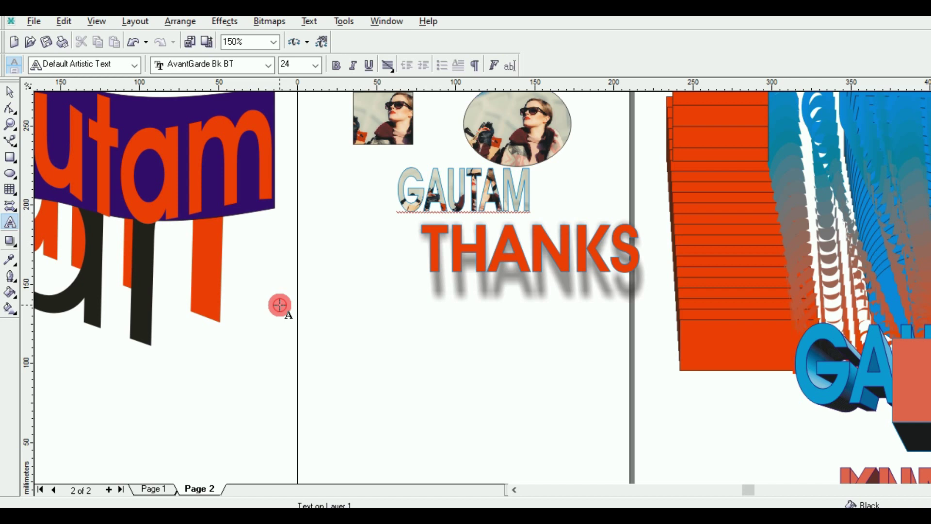
text(RAJ)
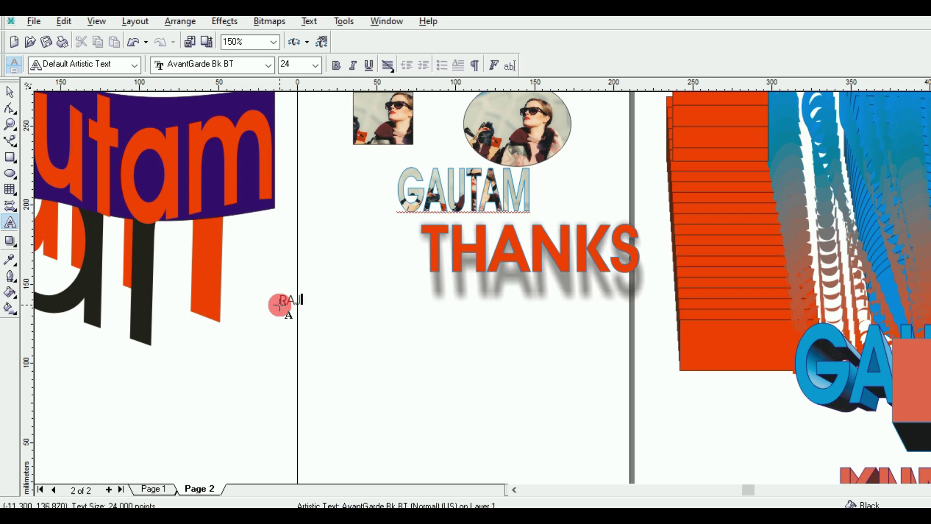
click(10, 92)
click(6, 116)
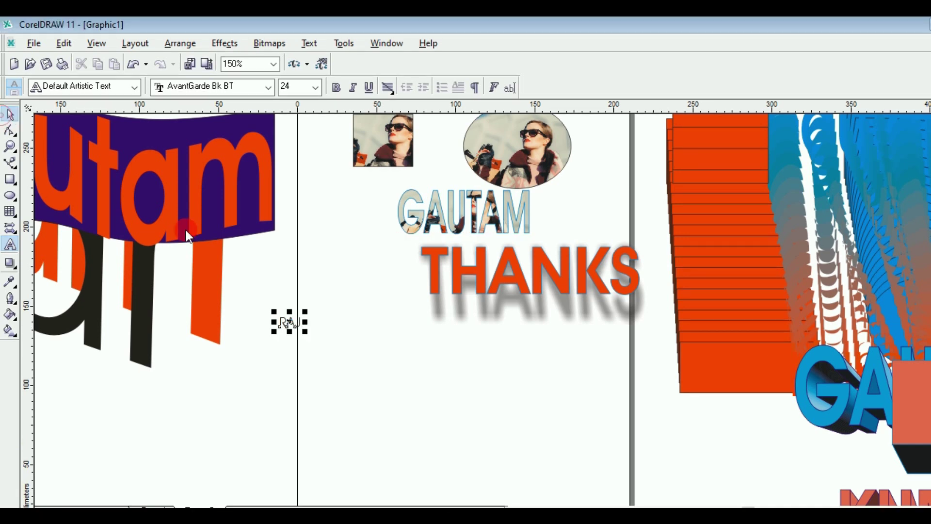
click(306, 334)
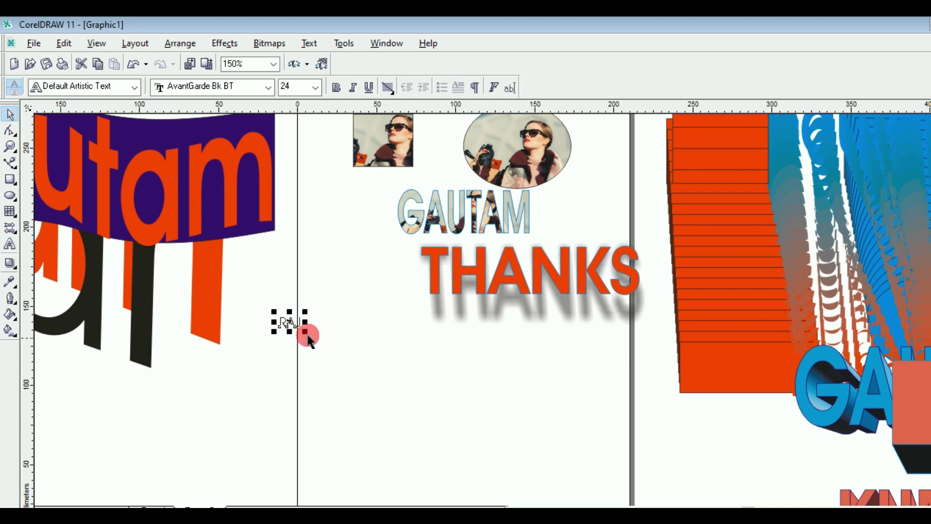
drag(307, 334, 365, 367)
drag(322, 336, 396, 352)
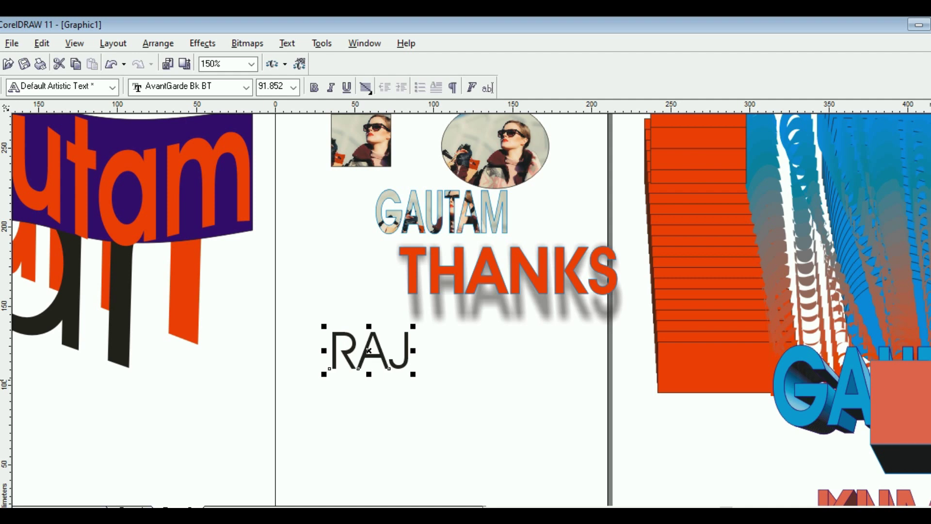
click(572, 353)
click(370, 353)
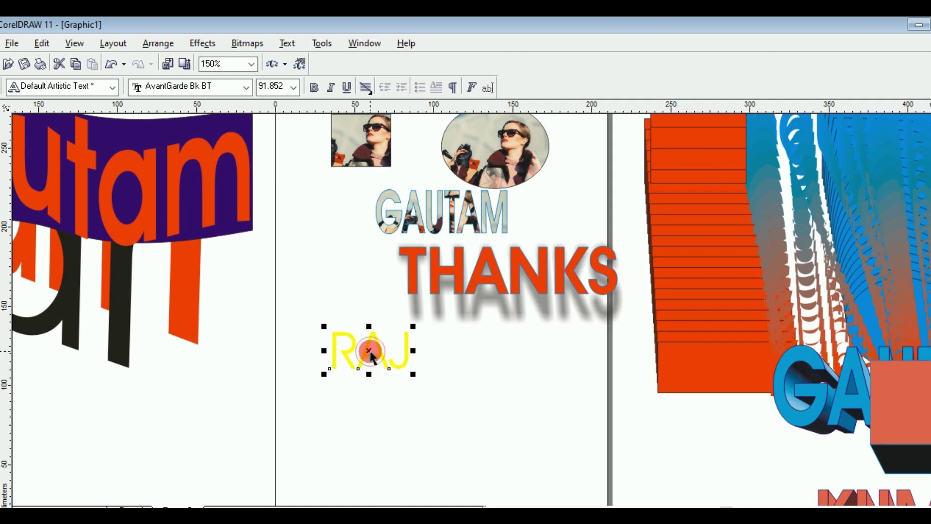
drag(370, 353, 323, 288)
Step: Add a bold red ROHAN at about 48 points under the yellow RAJ
click(10, 245)
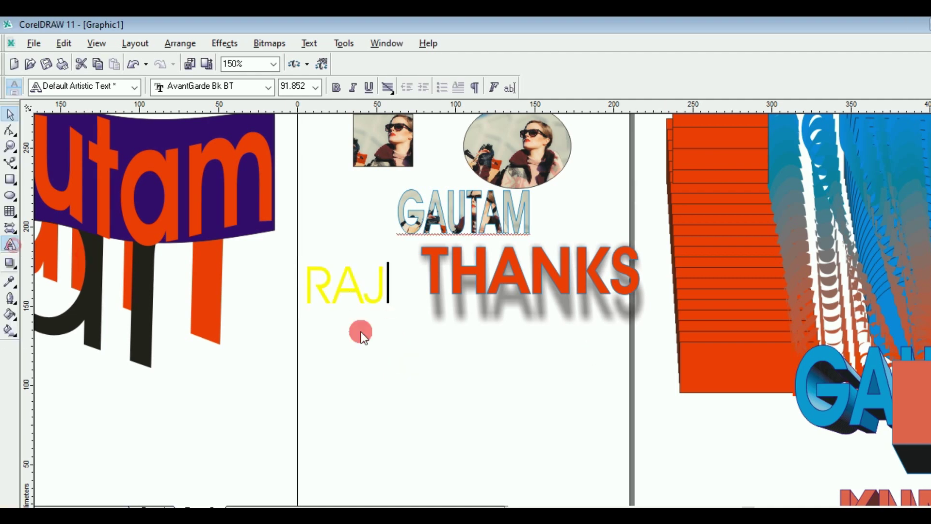
click(327, 376)
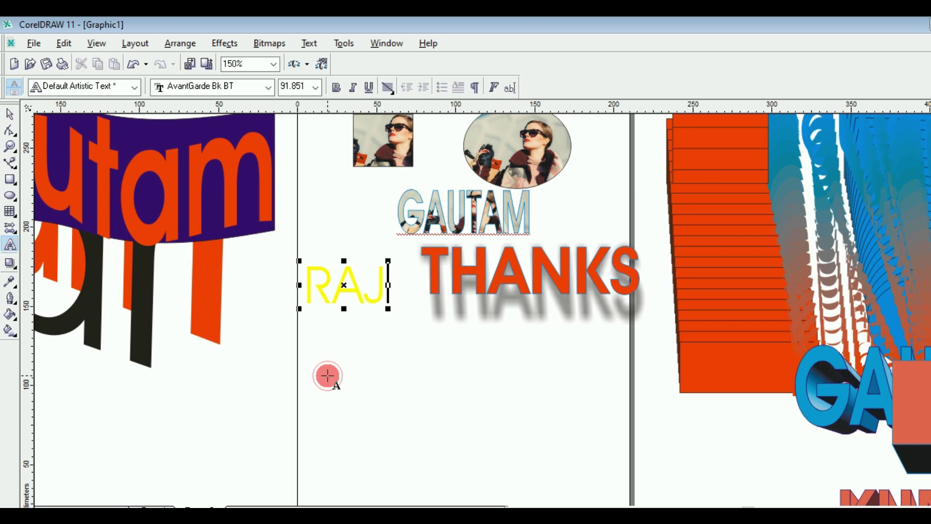
text(ROH)
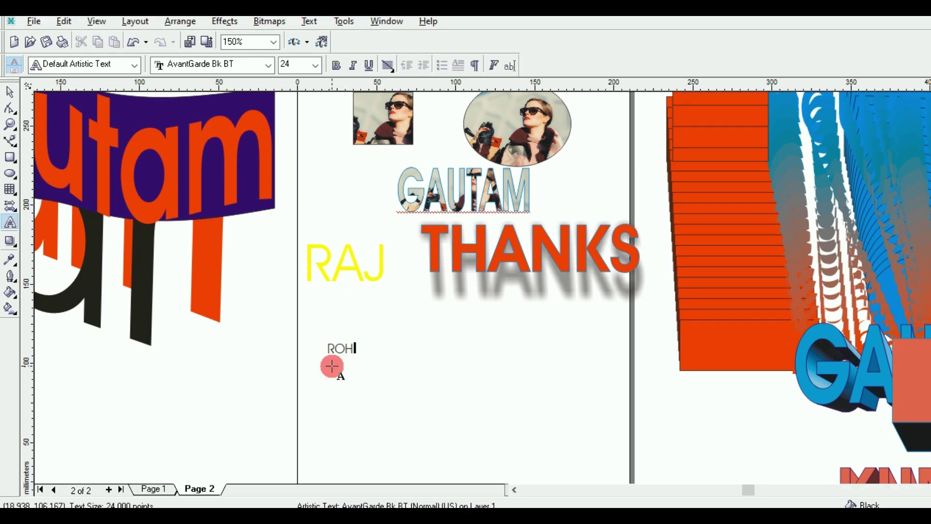
text(AN)
key(Escape)
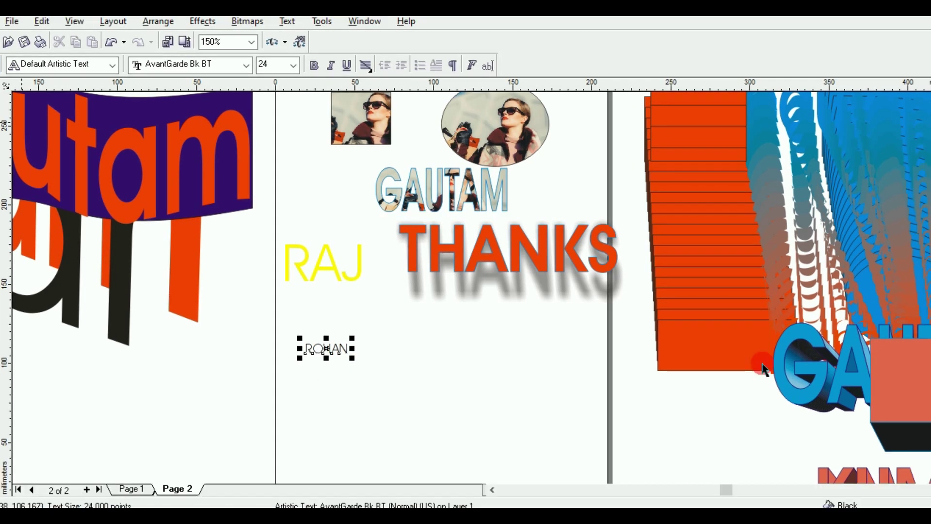
click(242, 145)
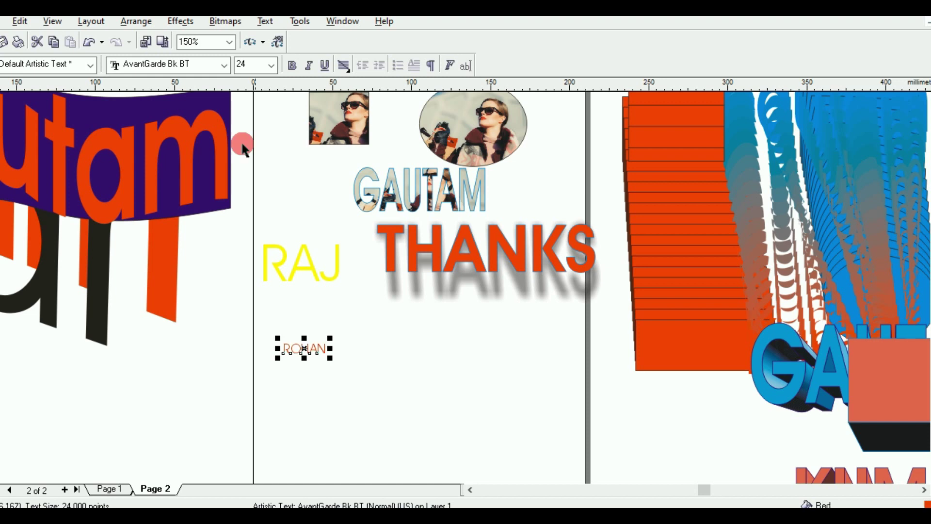
click(292, 65)
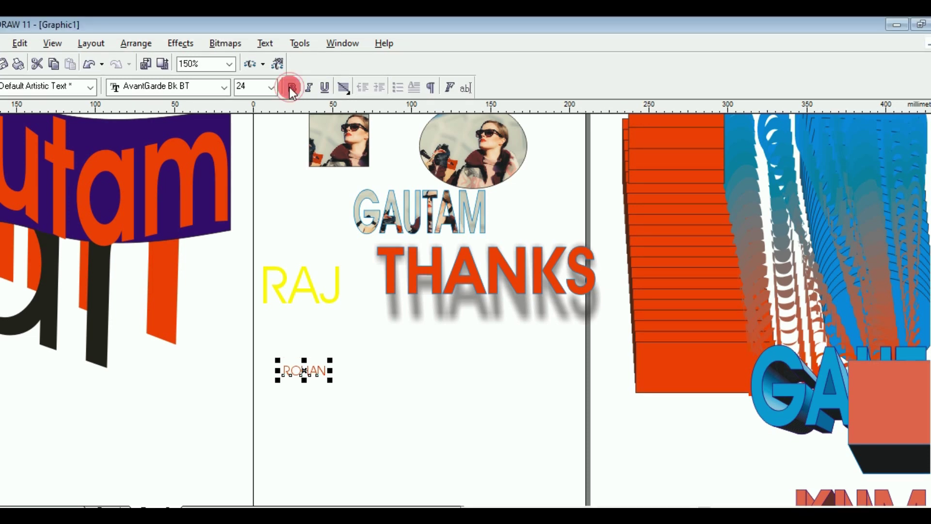
click(331, 383)
drag(331, 384, 374, 401)
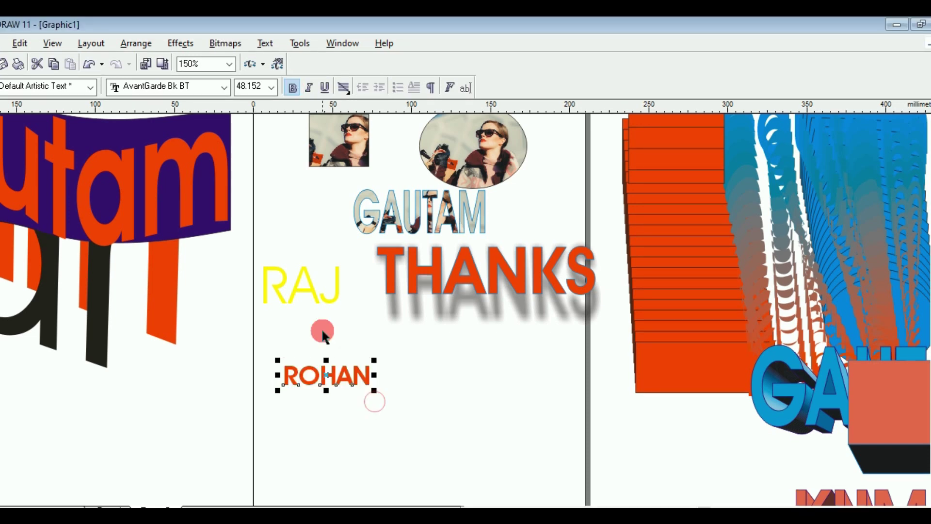
drag(319, 363, 310, 357)
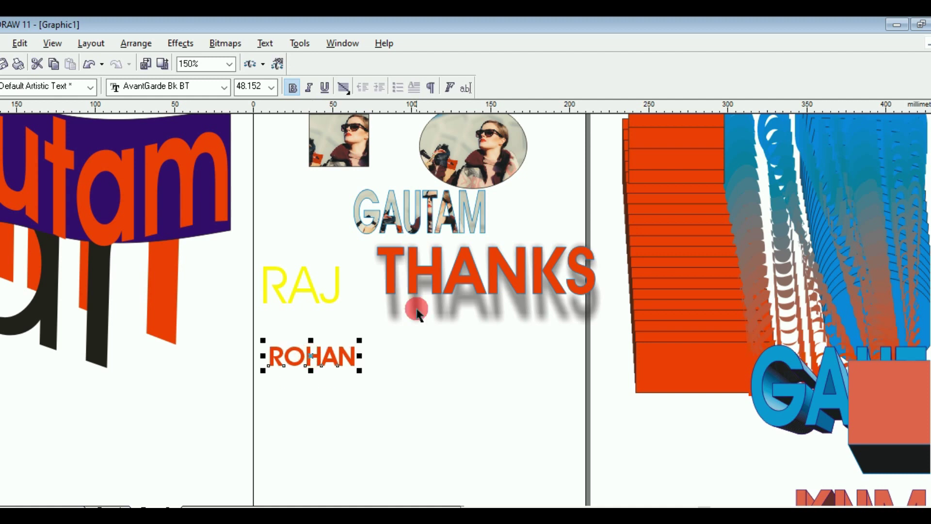
click(318, 294)
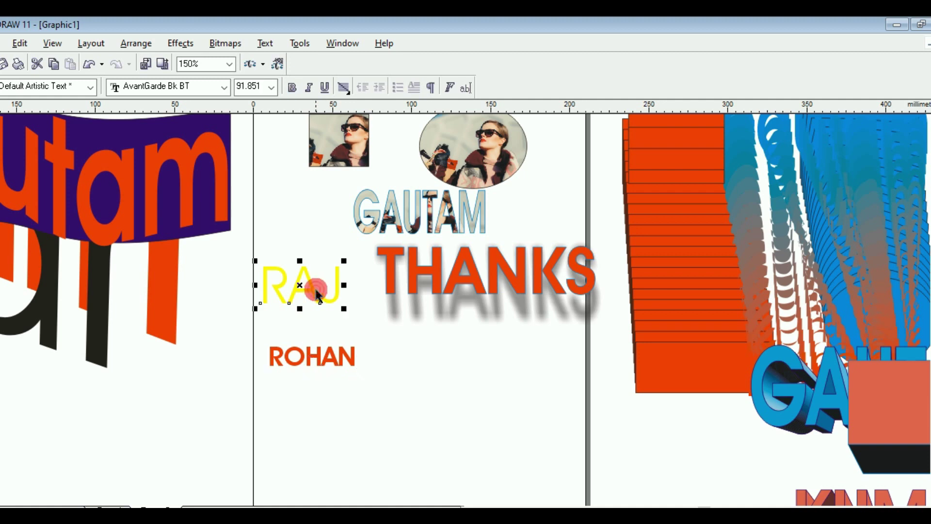
Step: Copy THANKS's drop shadow onto RAJ via Effects > Copy Effect > Drop Shadow From
click(212, 46)
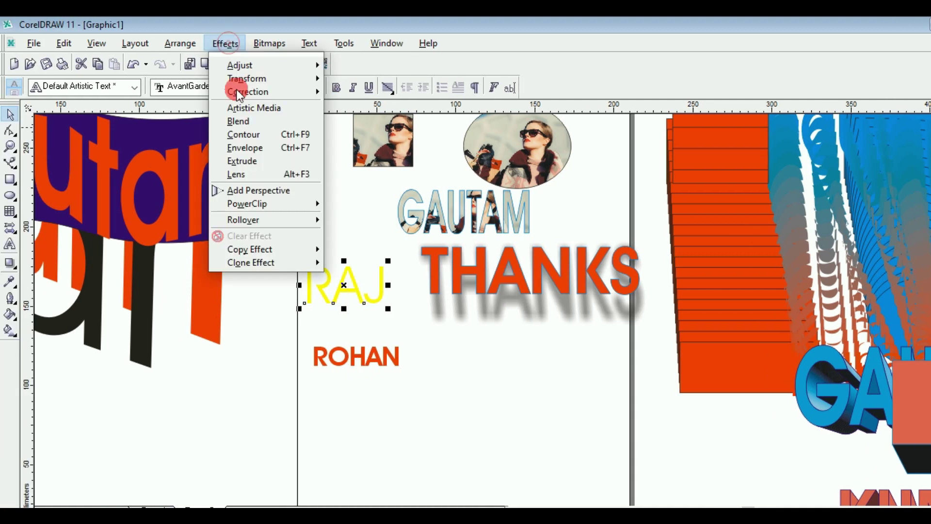
mouse_move(244, 256)
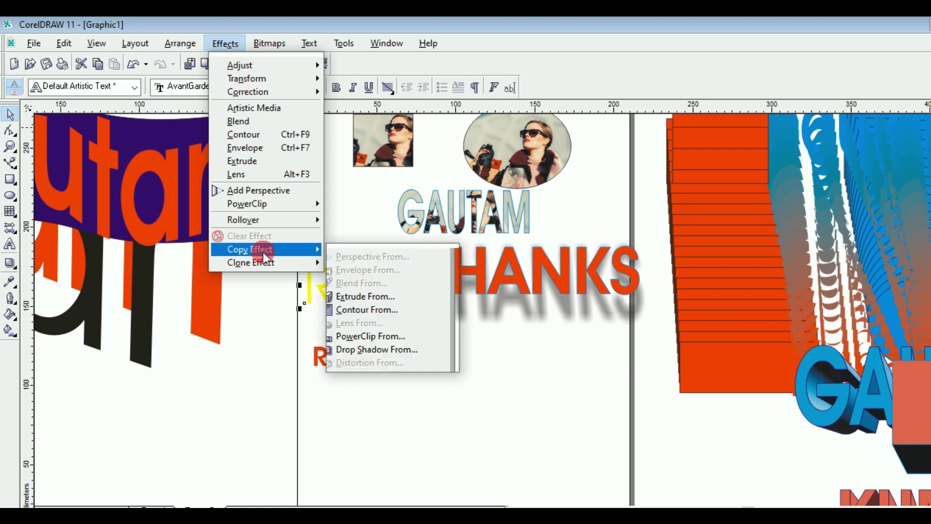
click(390, 350)
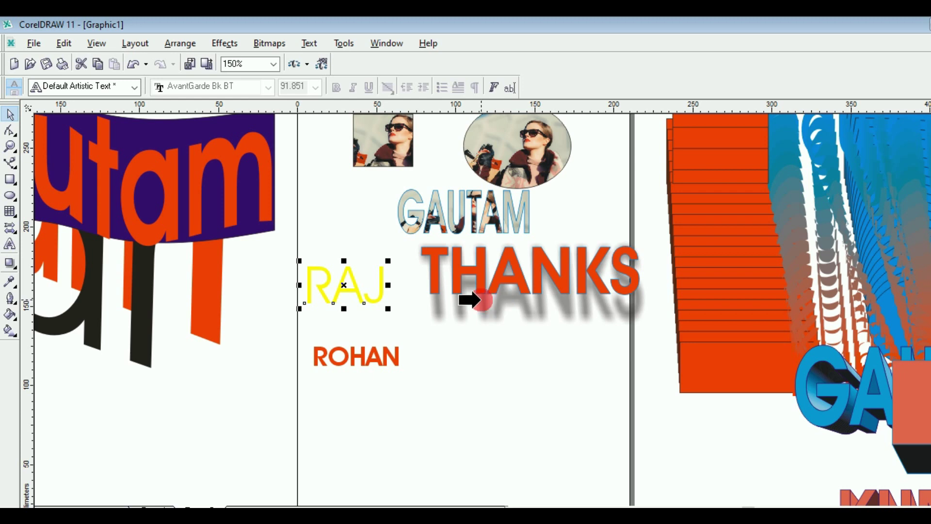
click(502, 300)
click(349, 303)
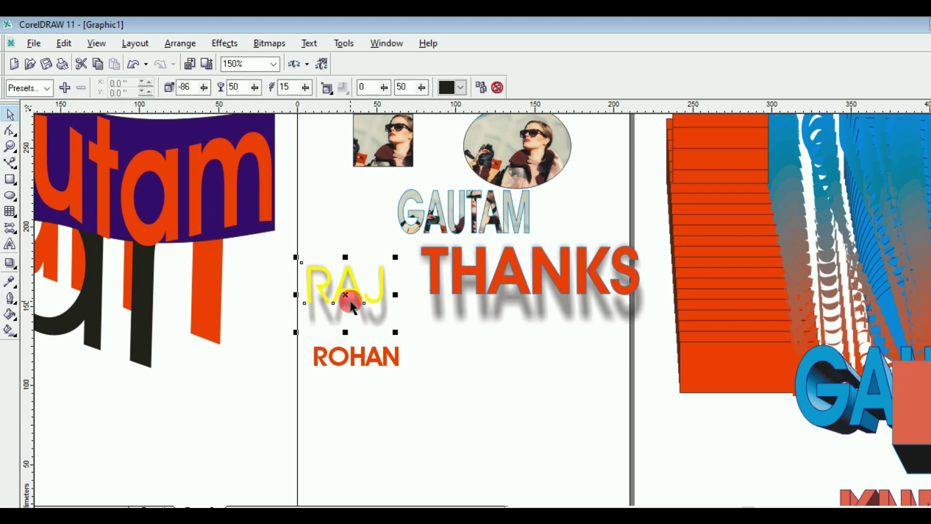
Step: Copy the same drop shadow onto ROHAN and move ROHAN right beneath THANKS
click(363, 359)
click(224, 44)
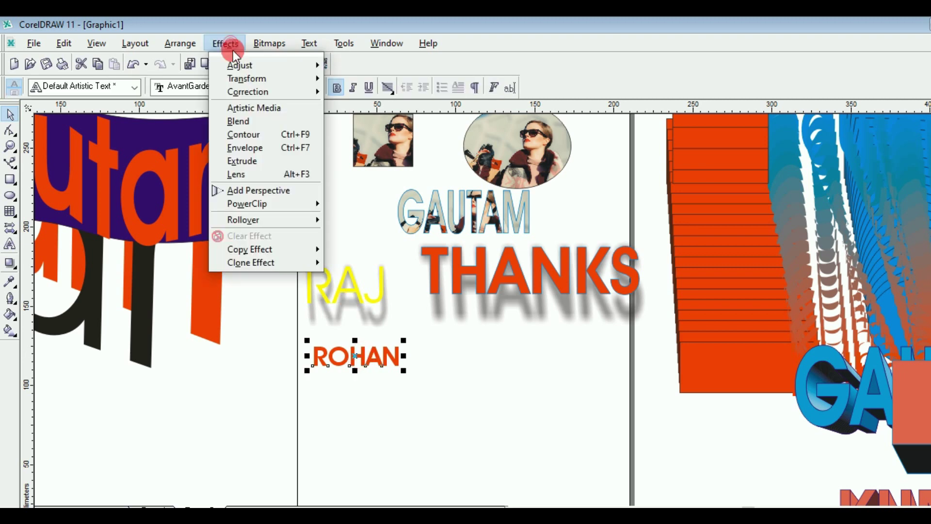
mouse_move(275, 250)
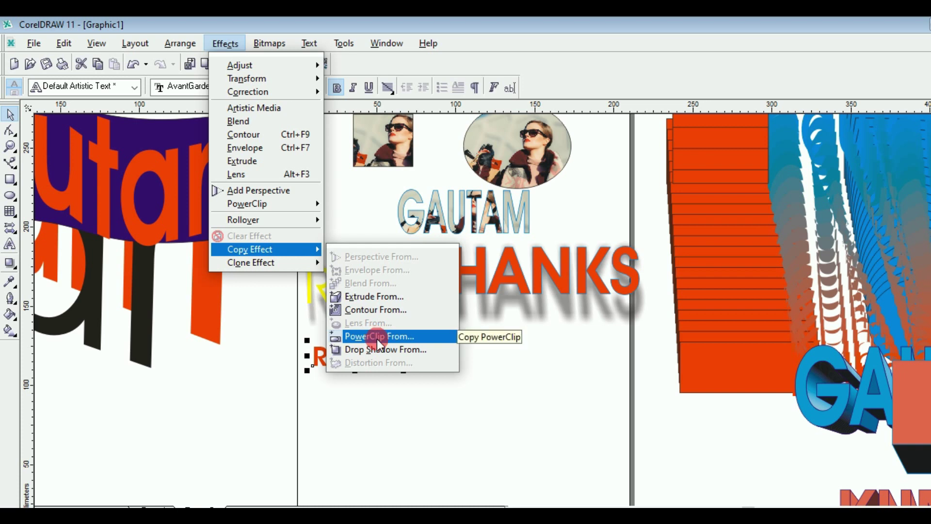
click(377, 339)
click(357, 308)
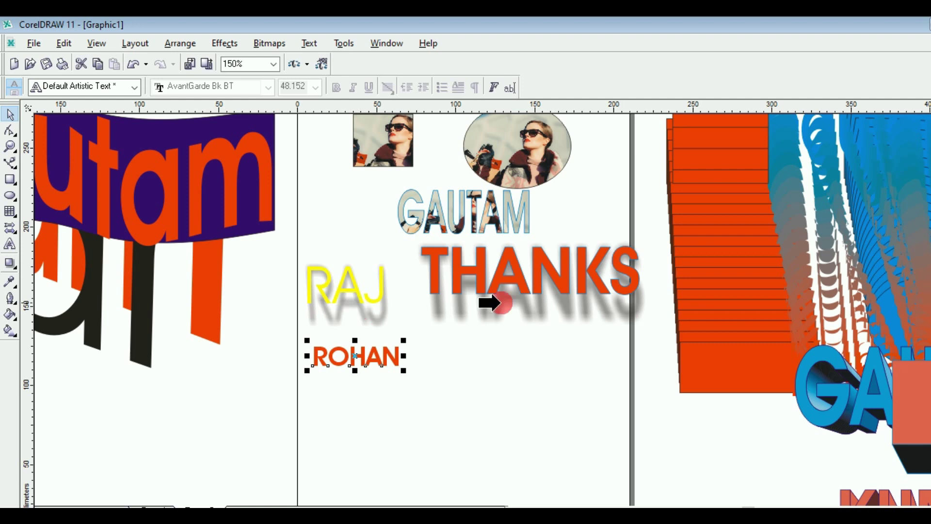
click(499, 302)
click(360, 359)
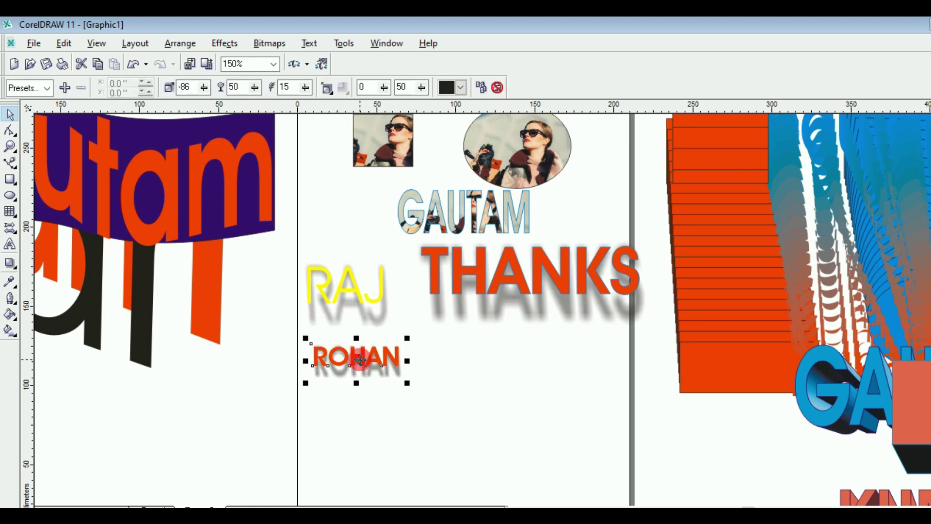
drag(359, 359, 489, 361)
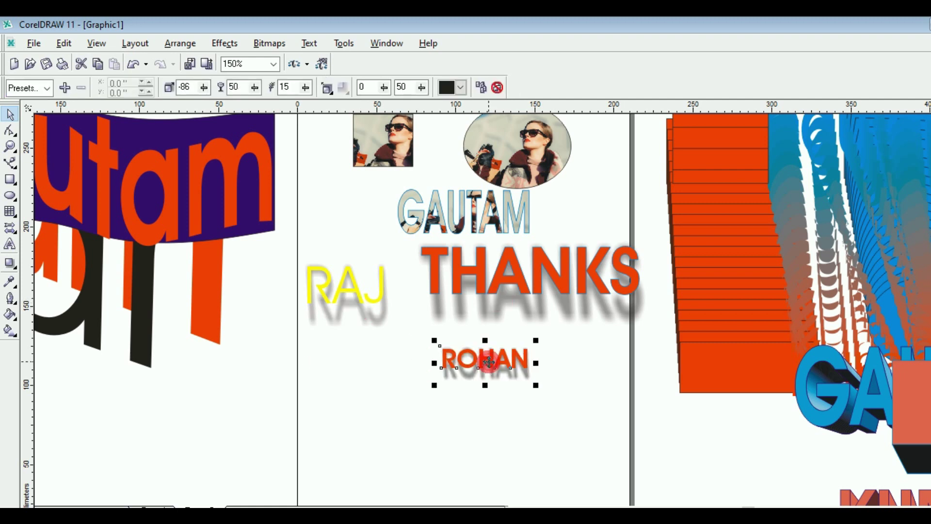
click(343, 231)
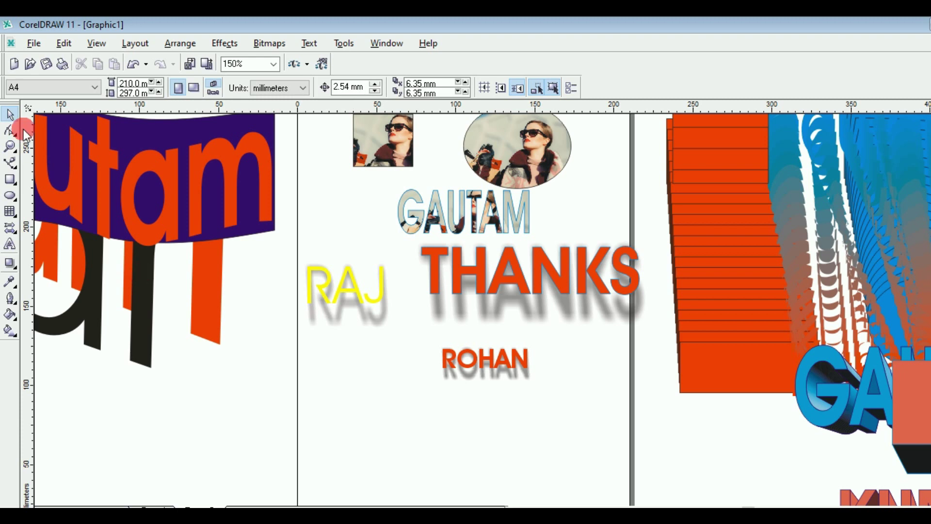
Step: Draw a blue-filled ellipse to the left of ROHAN
click(9, 196)
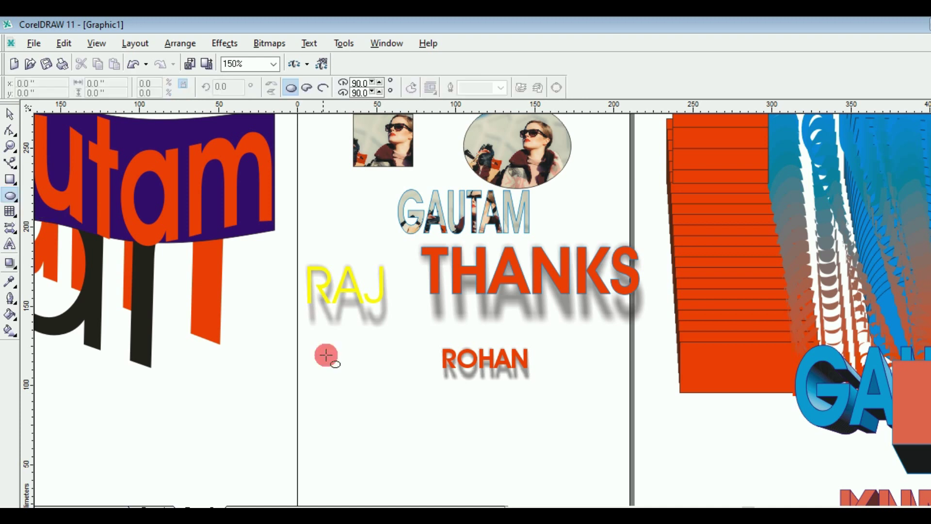
mouse_move(321, 354)
mouse_down()
mouse_move(390, 412)
mouse_move(394, 390)
mouse_up()
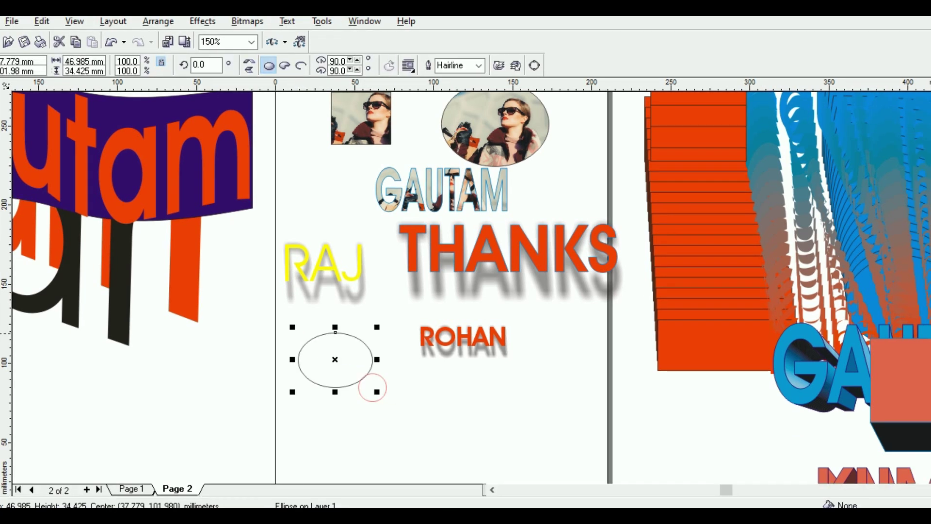
click(930, 291)
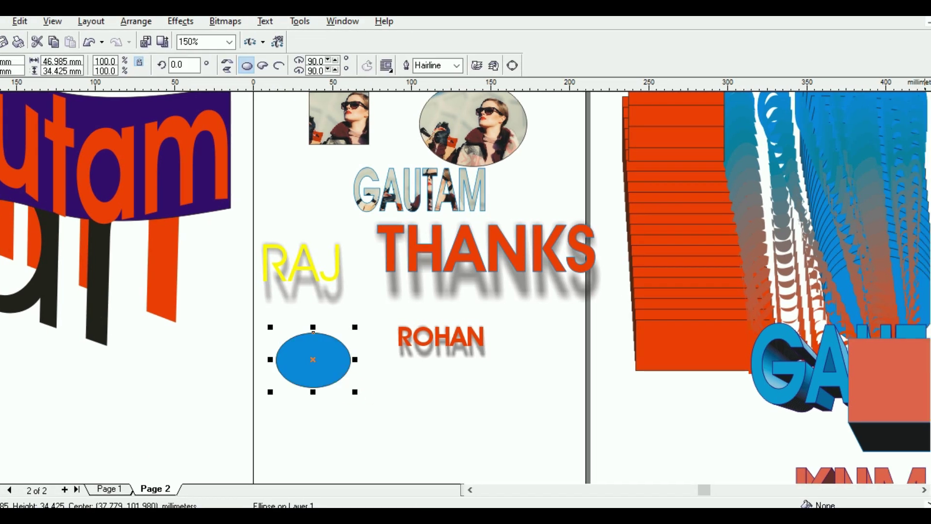
click(308, 255)
Step: Copy ROHAN's drop shadow onto the ellipse and move it to Page 2's right edge
click(182, 24)
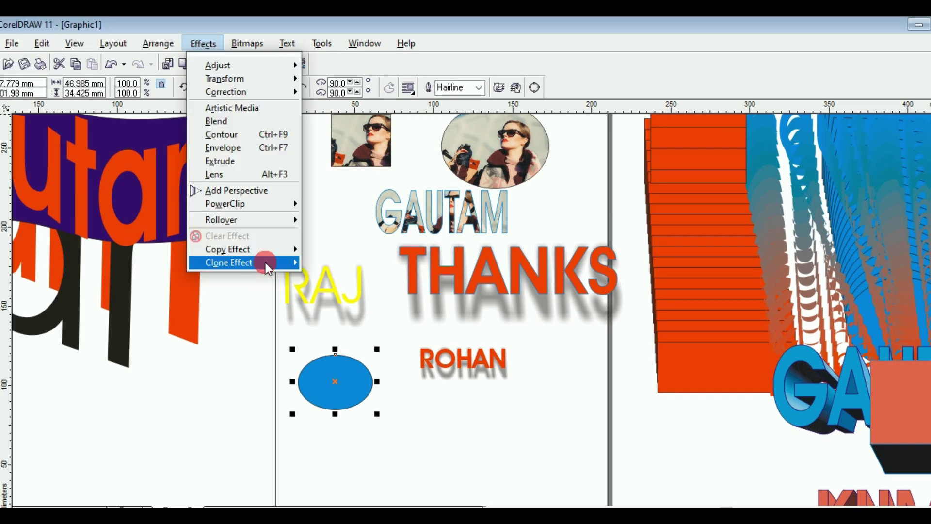
mouse_move(268, 249)
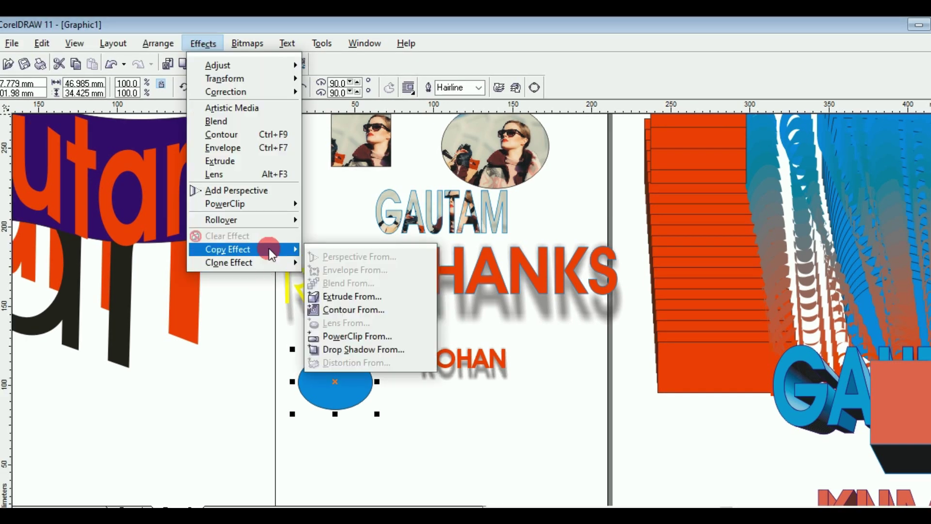
click(358, 350)
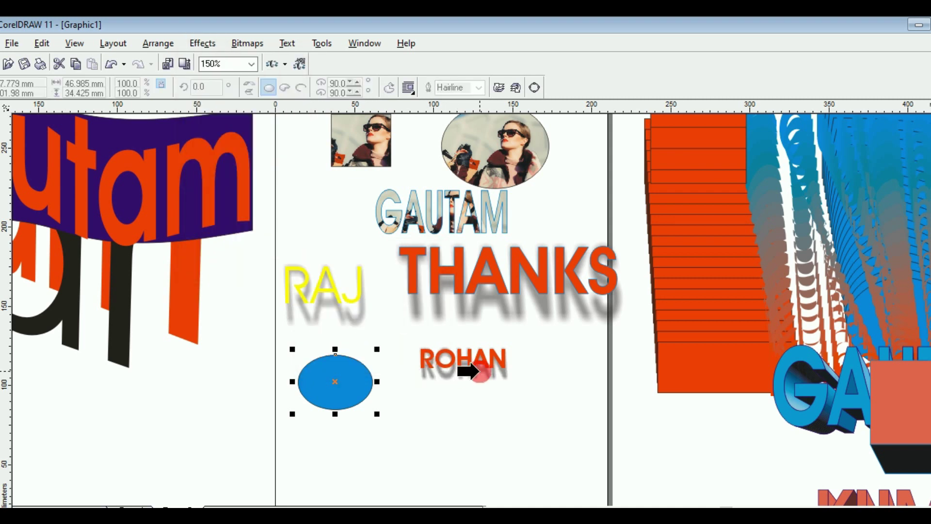
click(470, 369)
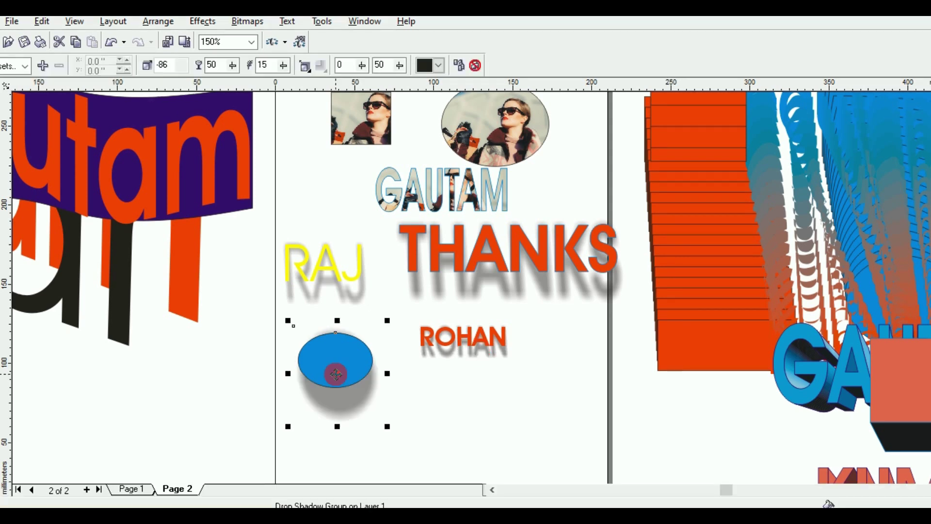
drag(336, 374, 595, 334)
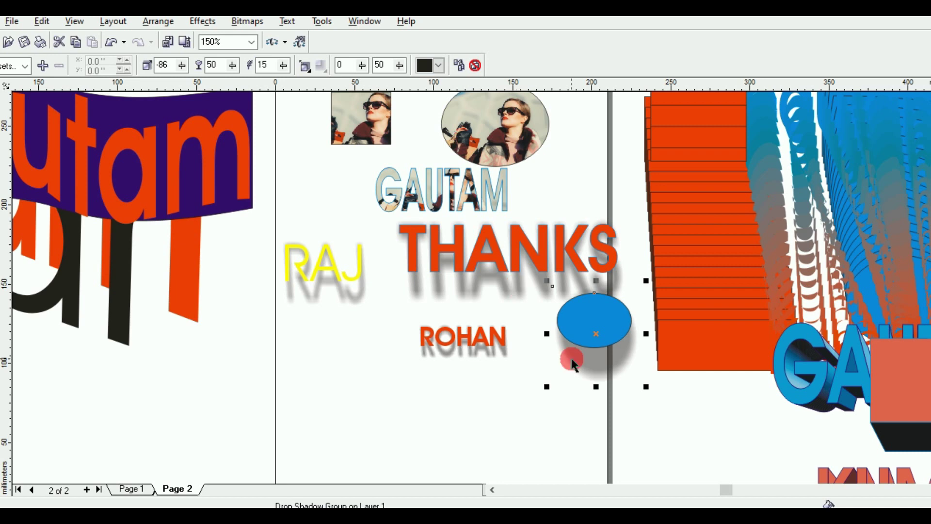
click(342, 340)
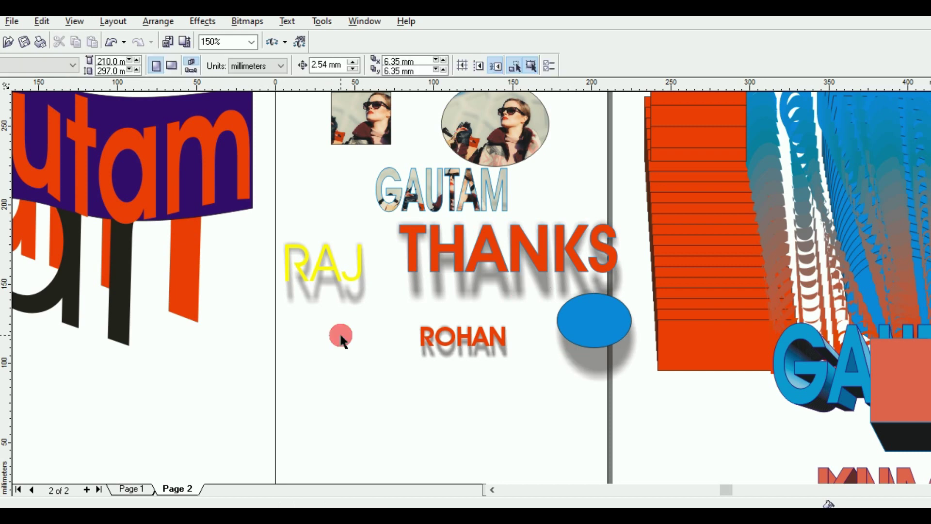
scroll(341, 340, down, 2)
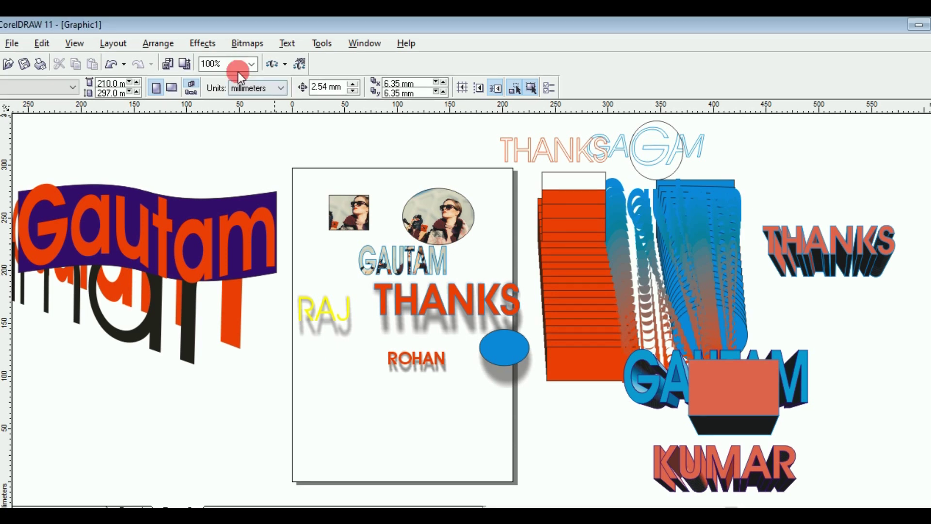
click(203, 44)
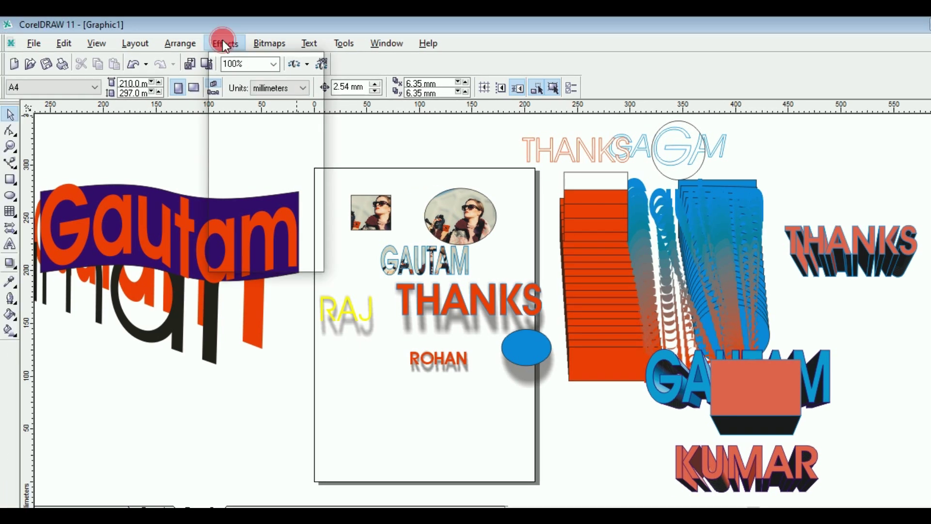
mouse_move(248, 251)
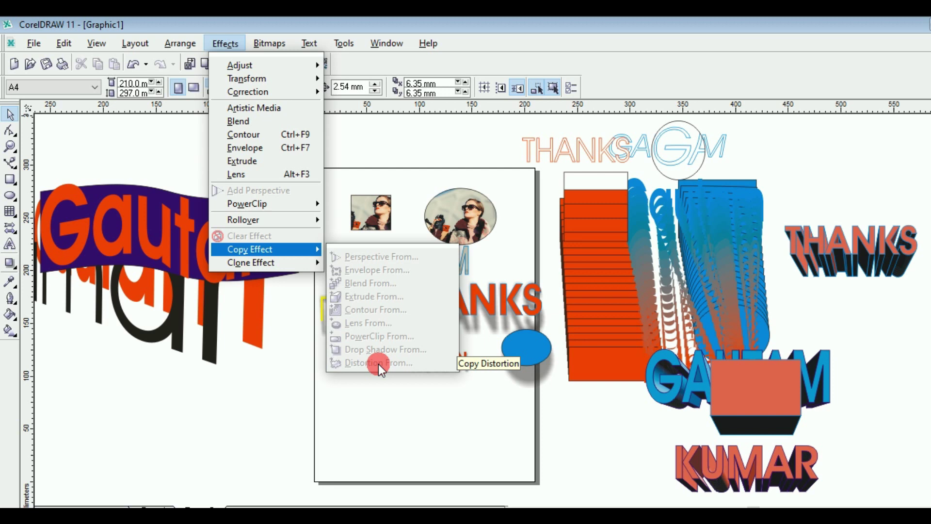
click(297, 302)
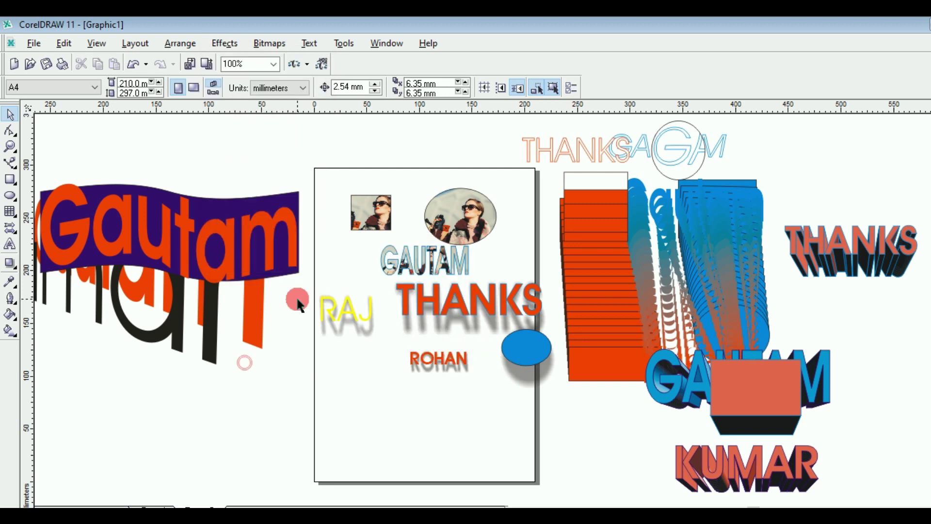
click(105, 289)
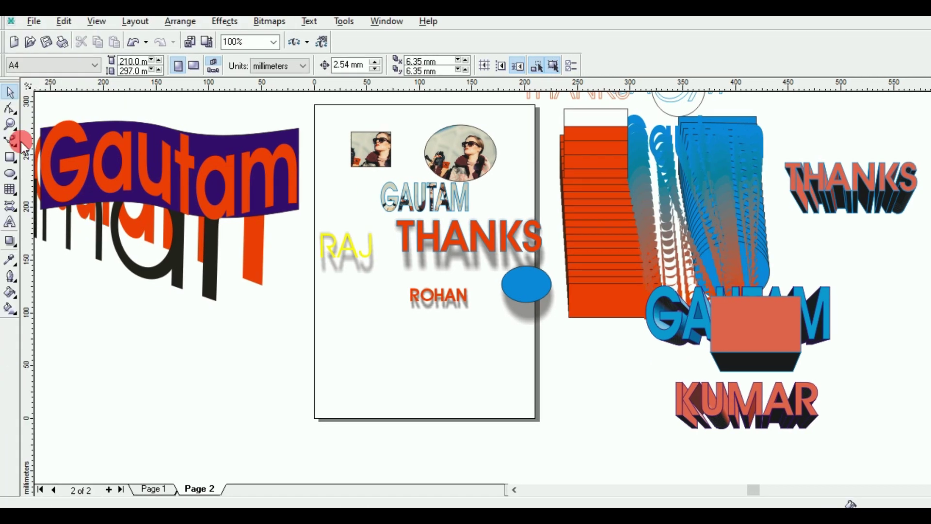
Step: Draw an ellipse left of the page with red fill and green outline
click(22, 175)
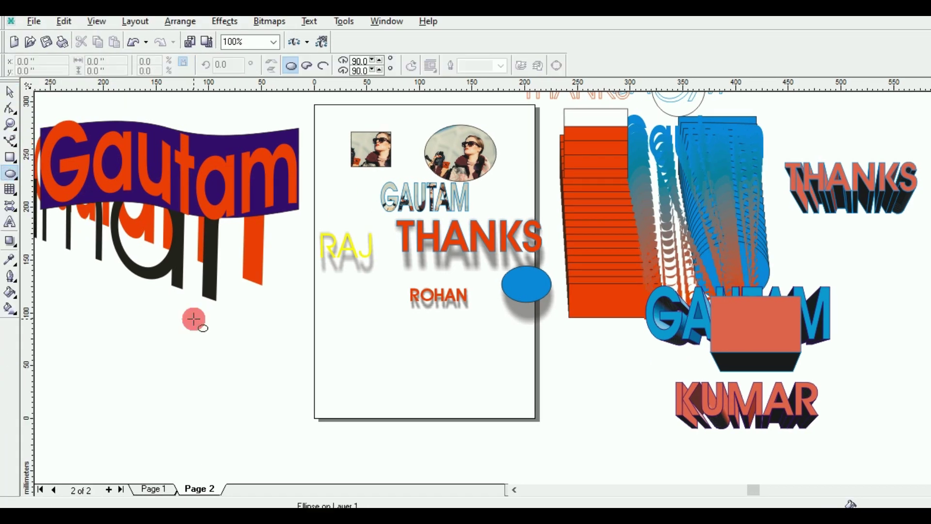
drag(194, 319, 275, 380)
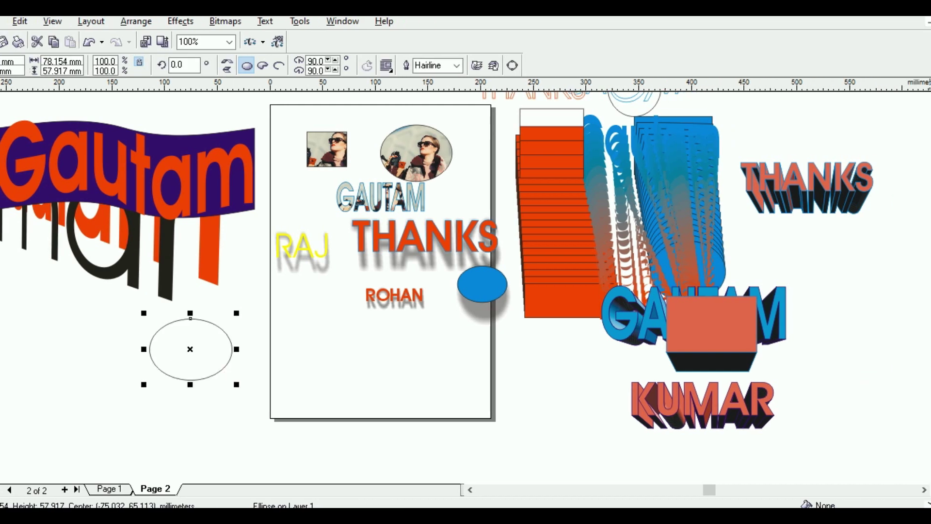
click(925, 289)
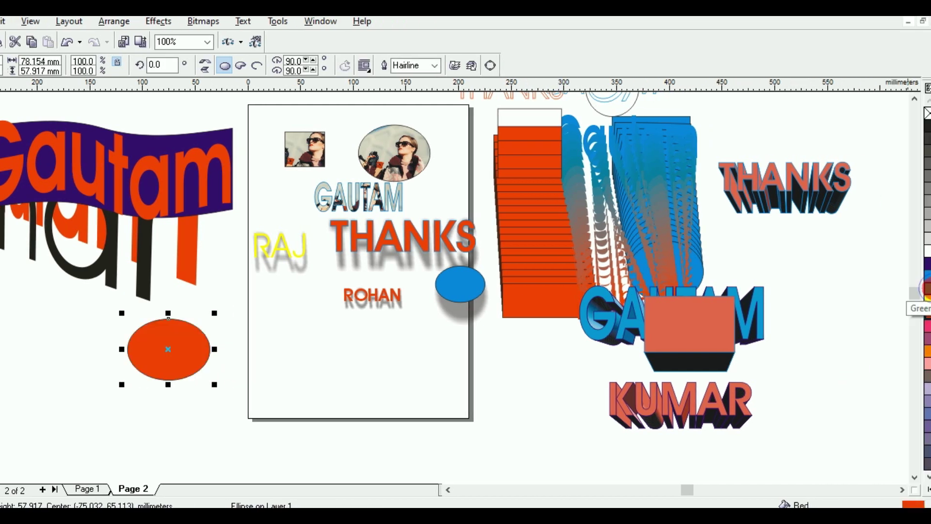
right_click(928, 289)
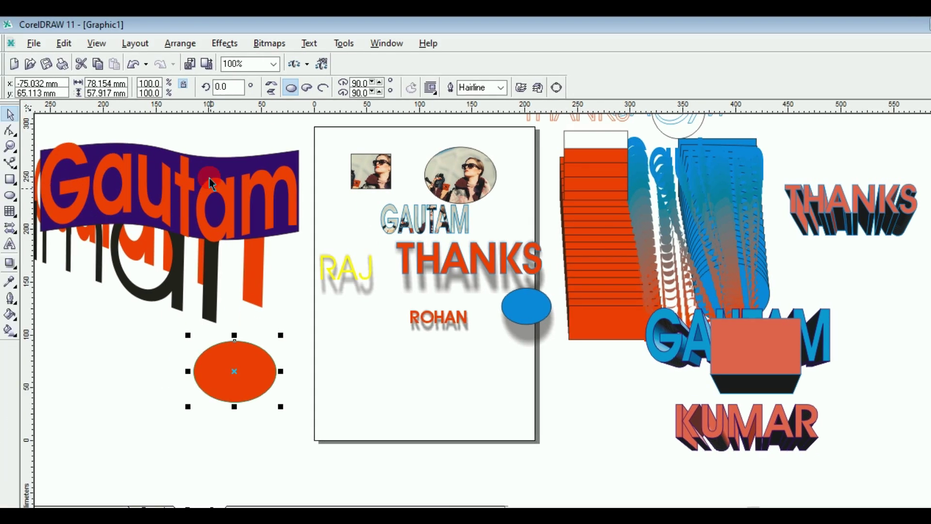
Step: Distort the ellipse with the Twister distortion into an orange spiral
click(13, 269)
drag(15, 274, 36, 276)
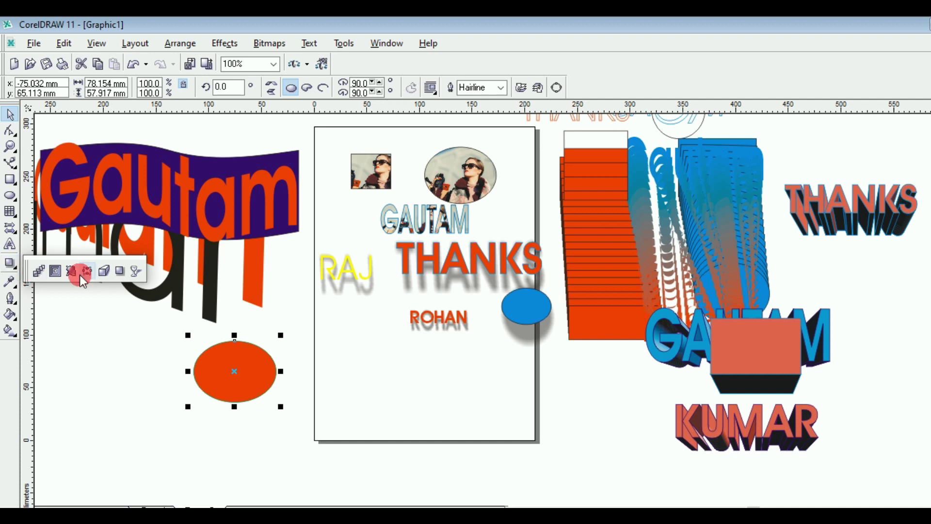
drag(60, 274, 72, 268)
click(224, 357)
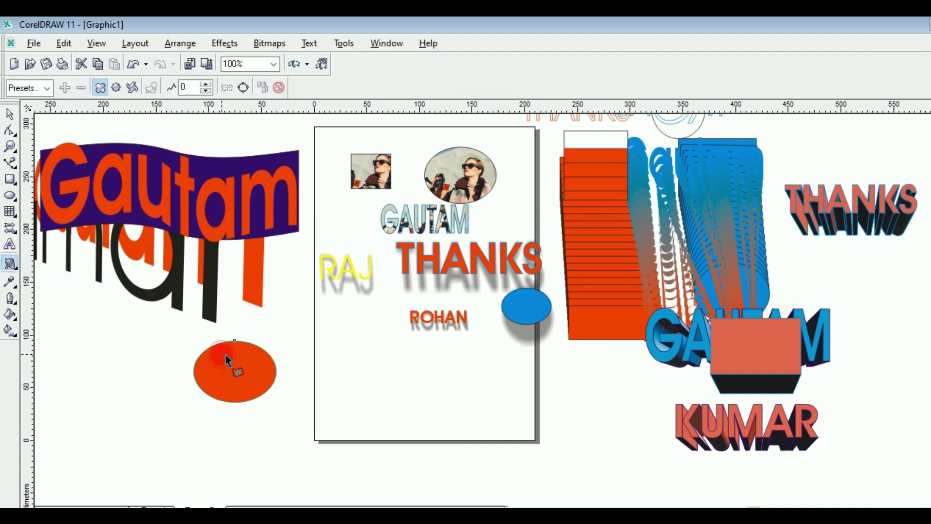
drag(226, 360, 245, 389)
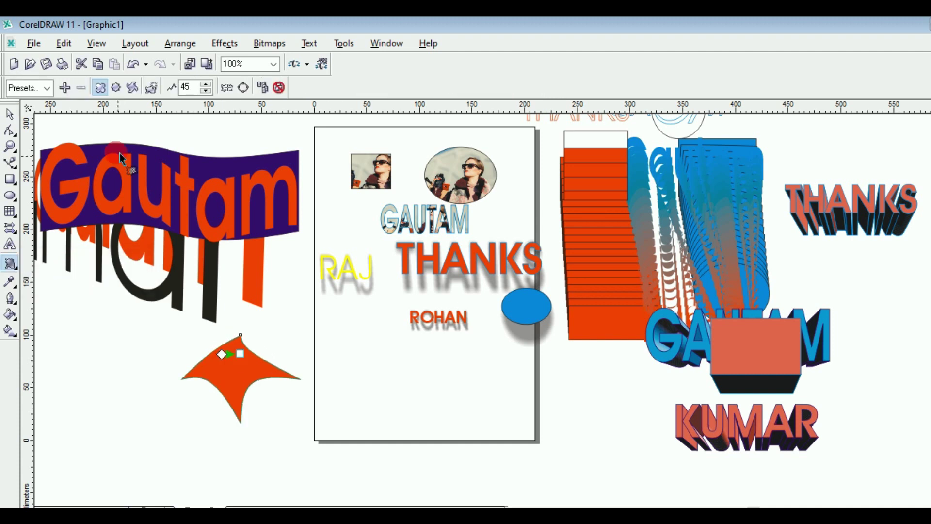
click(131, 87)
mouse_move(250, 347)
mouse_down()
mouse_move(230, 383)
mouse_move(262, 374)
mouse_move(232, 336)
mouse_move(234, 357)
mouse_up()
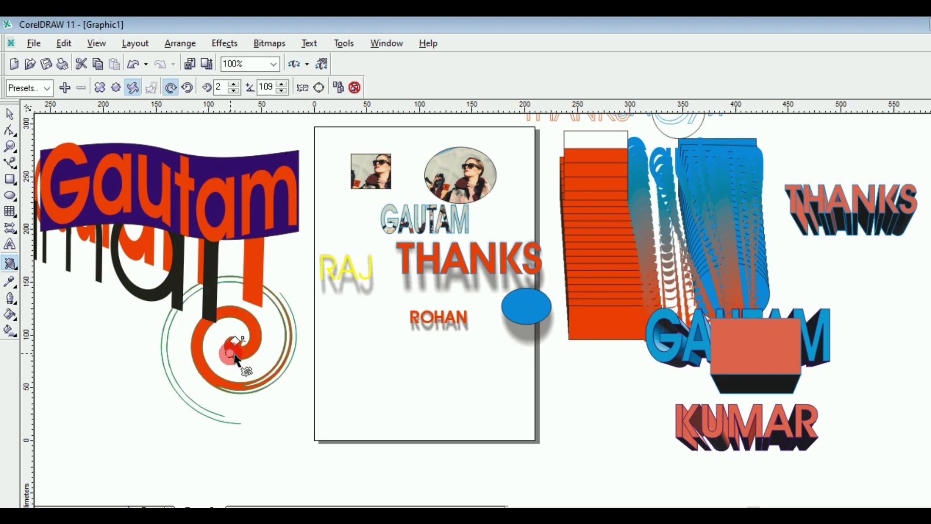
click(43, 148)
Step: Shrink the orange spiral to about 93 × 102 mm
click(9, 111)
click(238, 346)
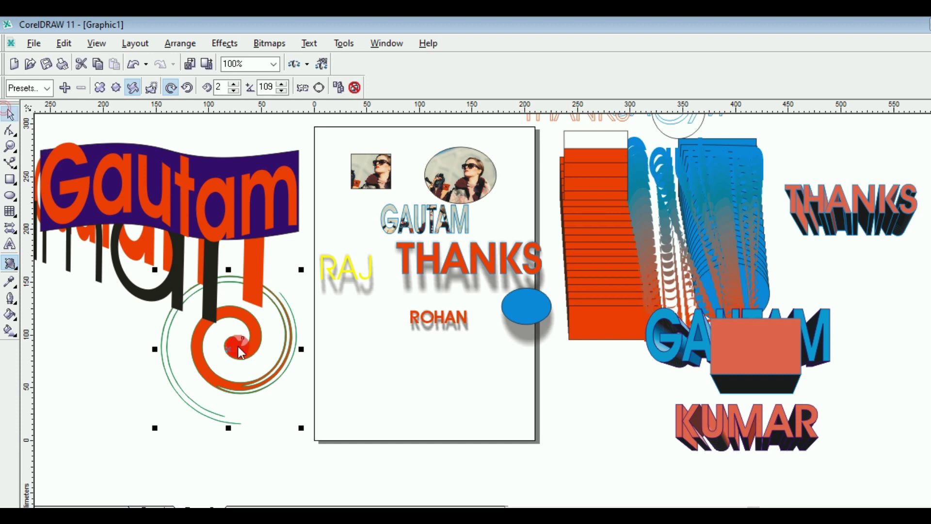
drag(238, 345, 185, 376)
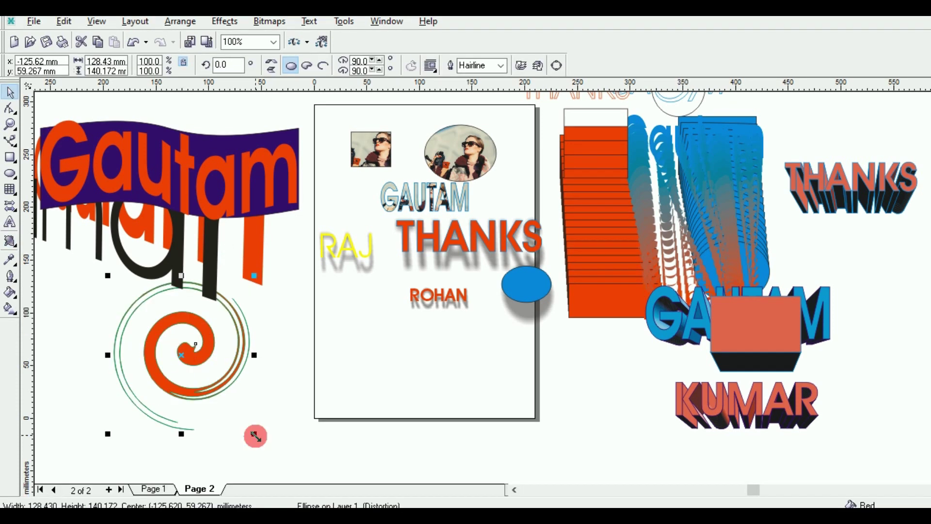
drag(254, 434, 164, 350)
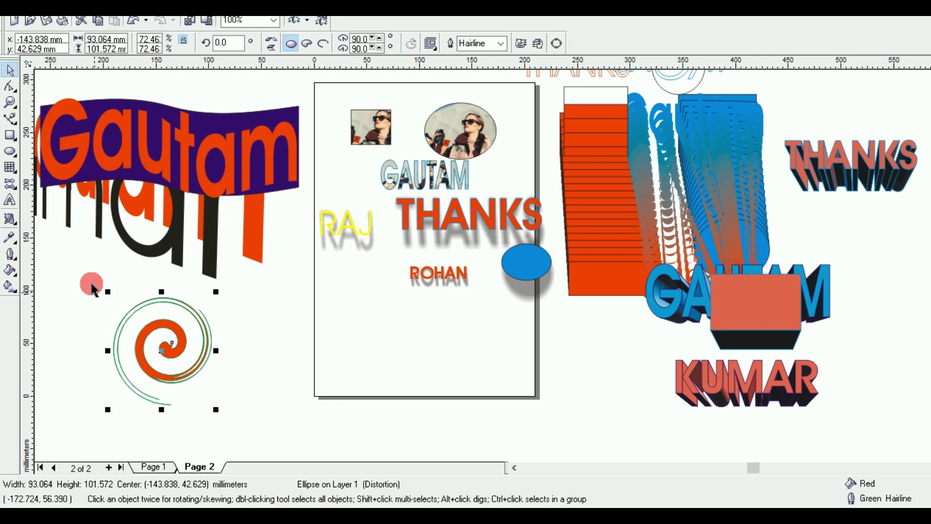
click(87, 265)
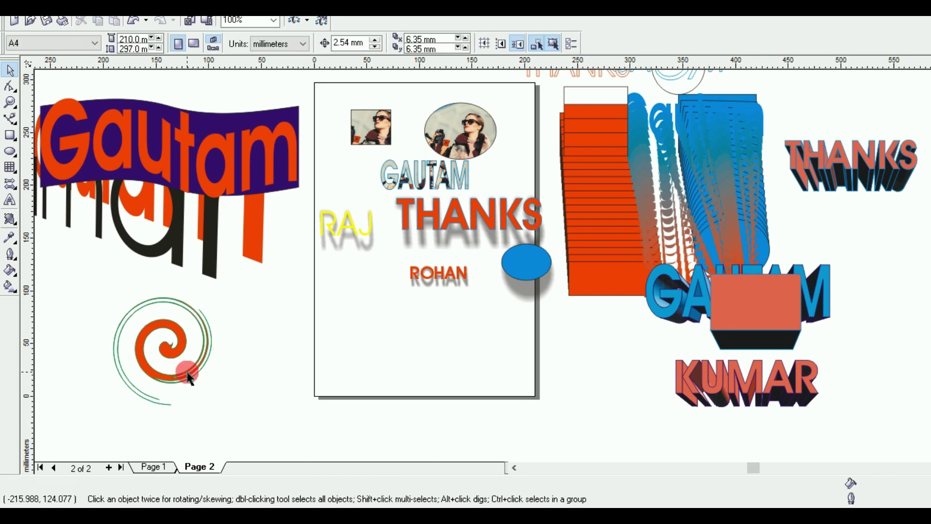
Step: Draw an ellipse in Page 2's lower left with cyan fill and red outline
click(91, 289)
click(23, 181)
click(365, 353)
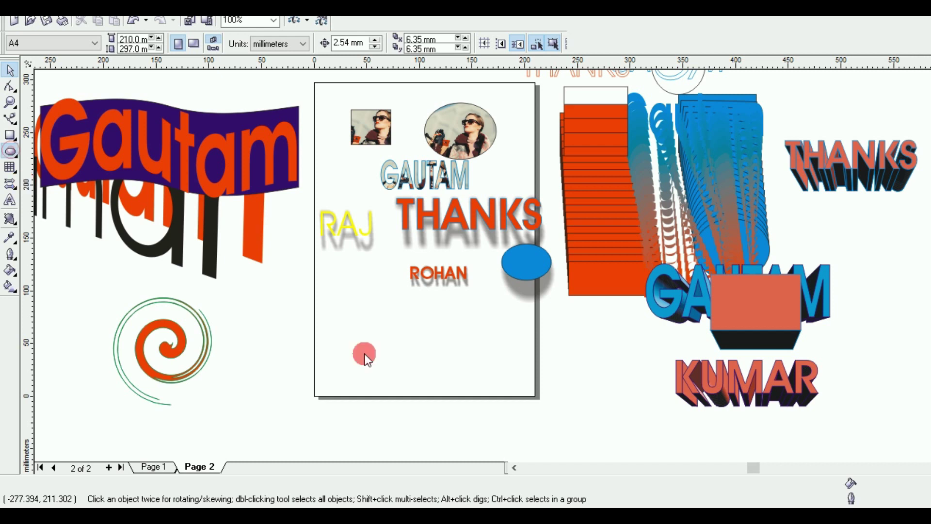
click(10, 151)
drag(278, 329, 351, 389)
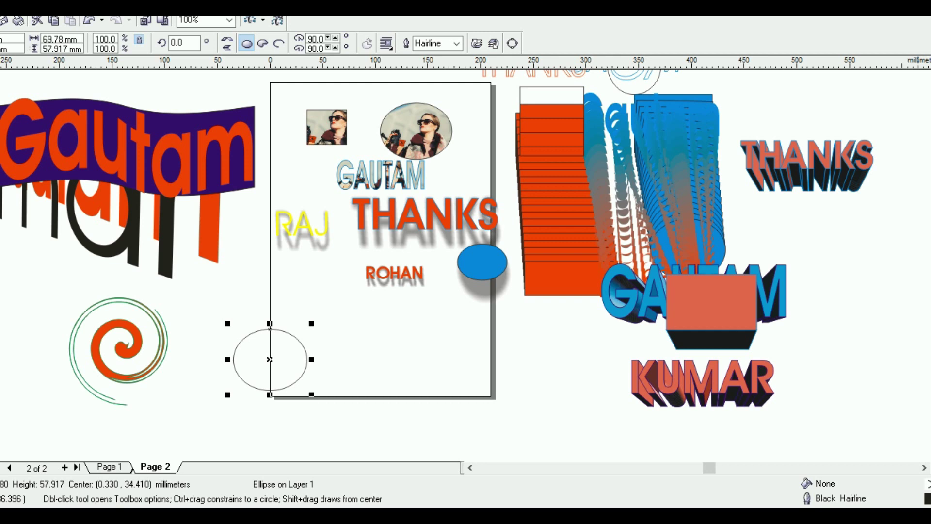
click(926, 279)
right_click(926, 286)
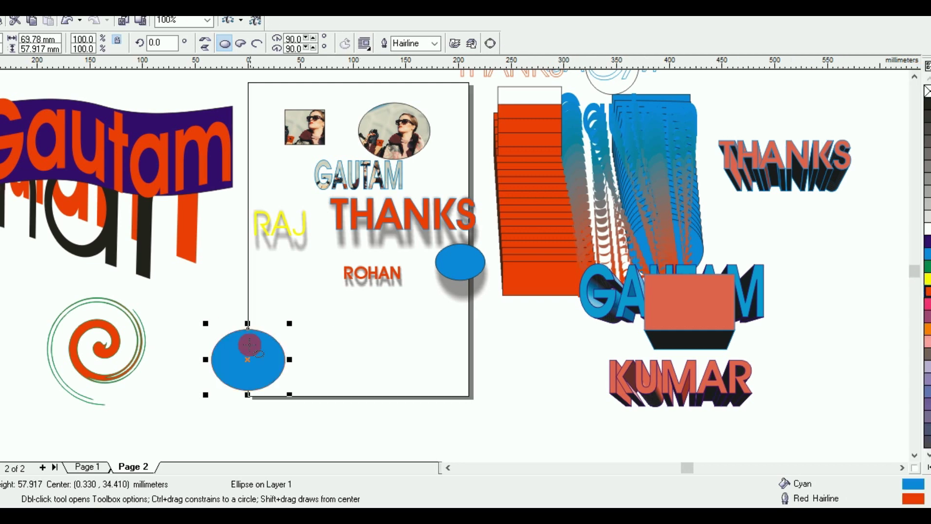
Step: Copy the orange spiral's distortion onto the ellipse and shift the resulting blue spiral left
click(188, 25)
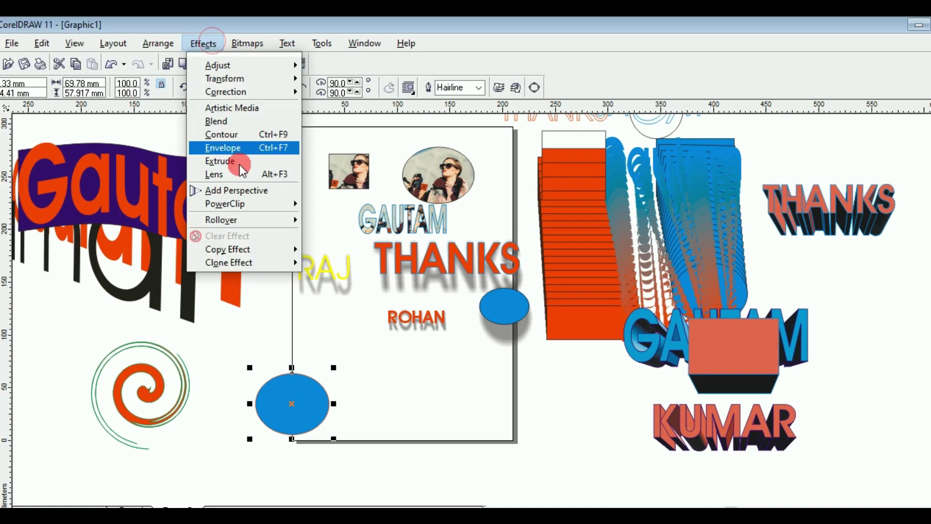
mouse_move(244, 252)
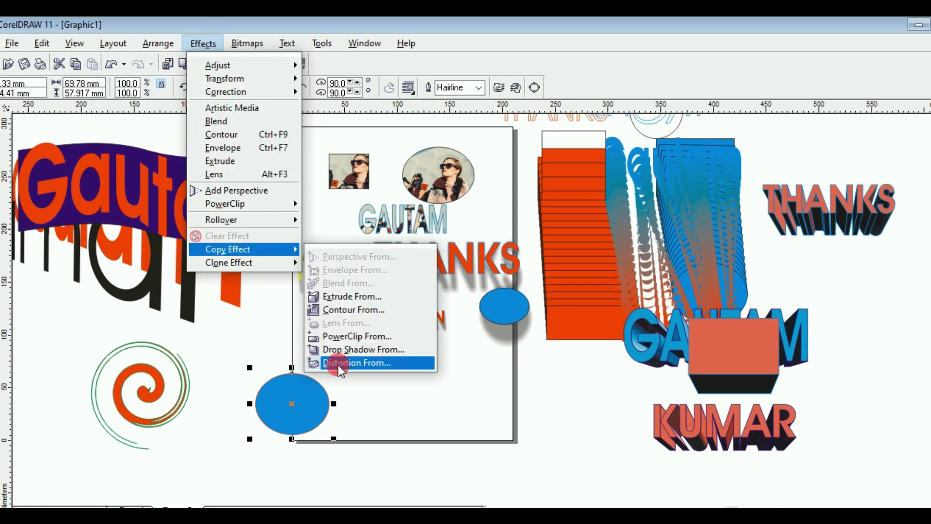
click(355, 362)
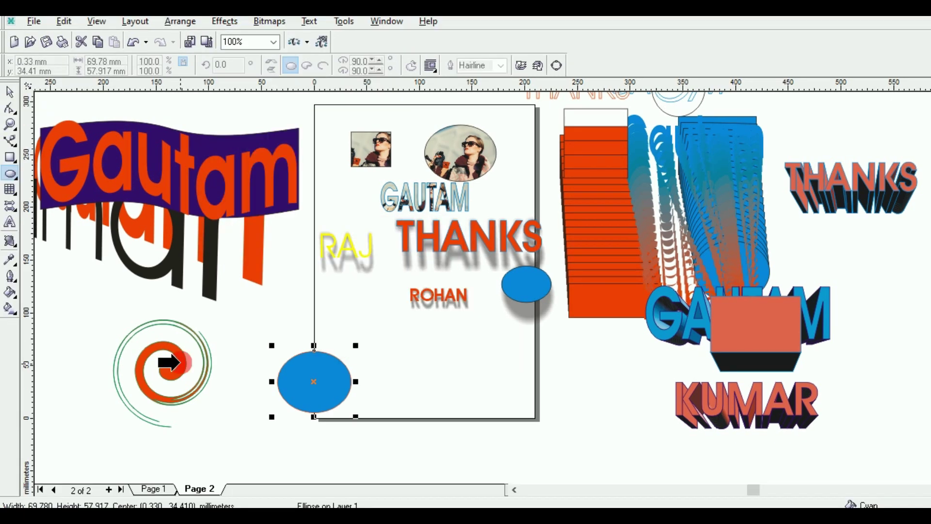
click(180, 363)
click(214, 348)
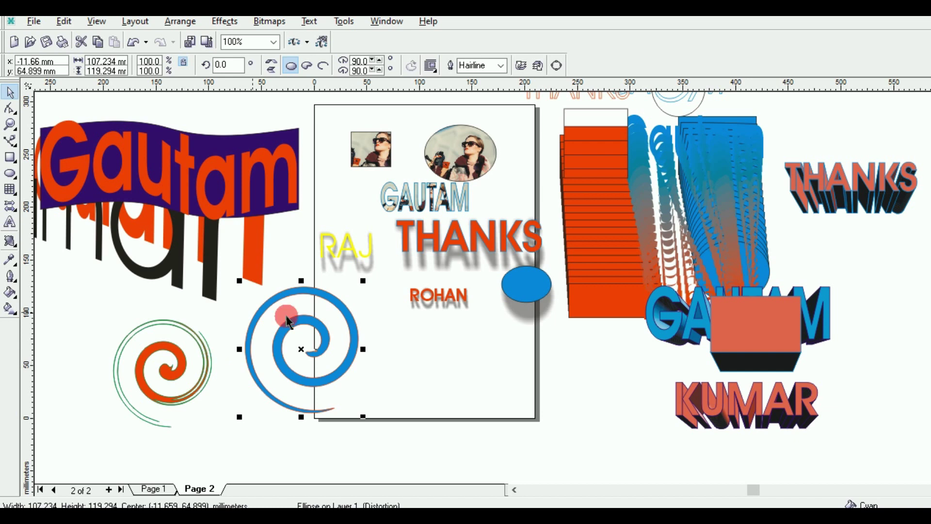
click(302, 350)
drag(302, 350, 288, 349)
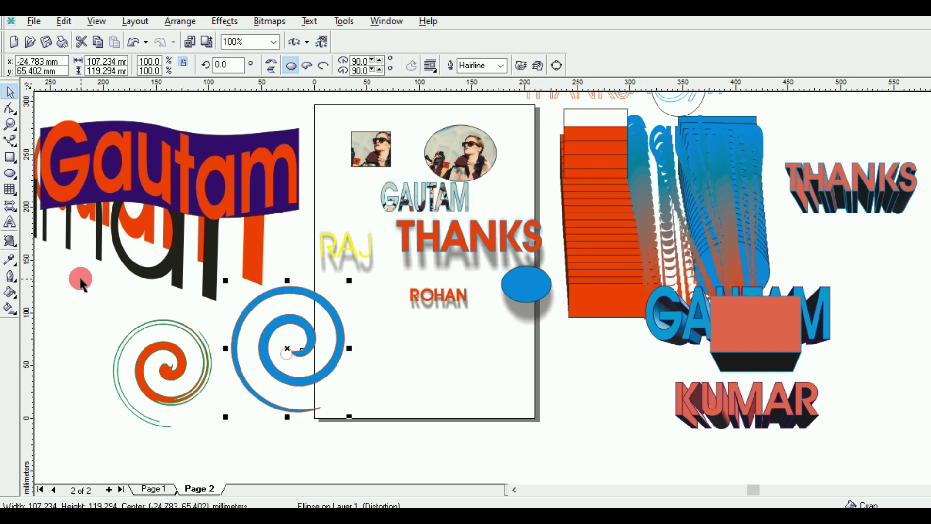
Step: Draw a rectangle below ROHAN and copy the blue spiral's twister distortion onto it
click(11, 157)
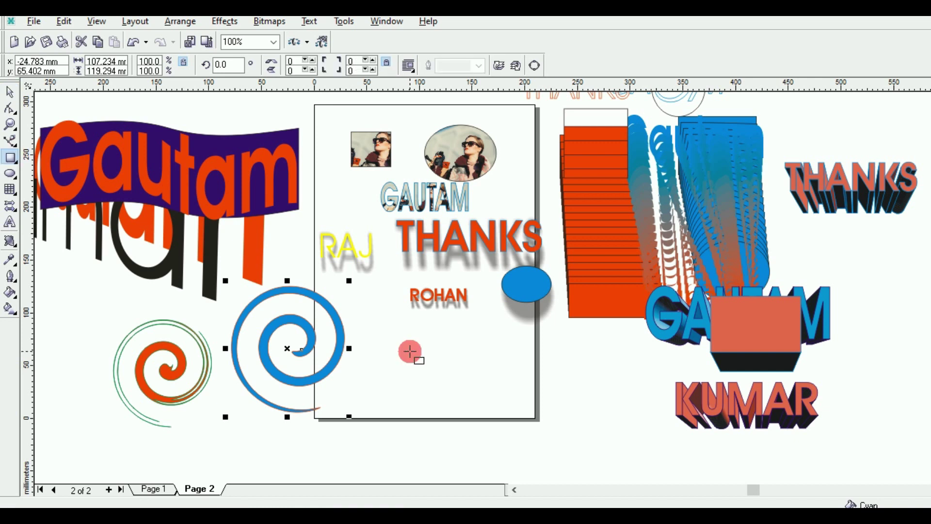
drag(410, 351, 477, 363)
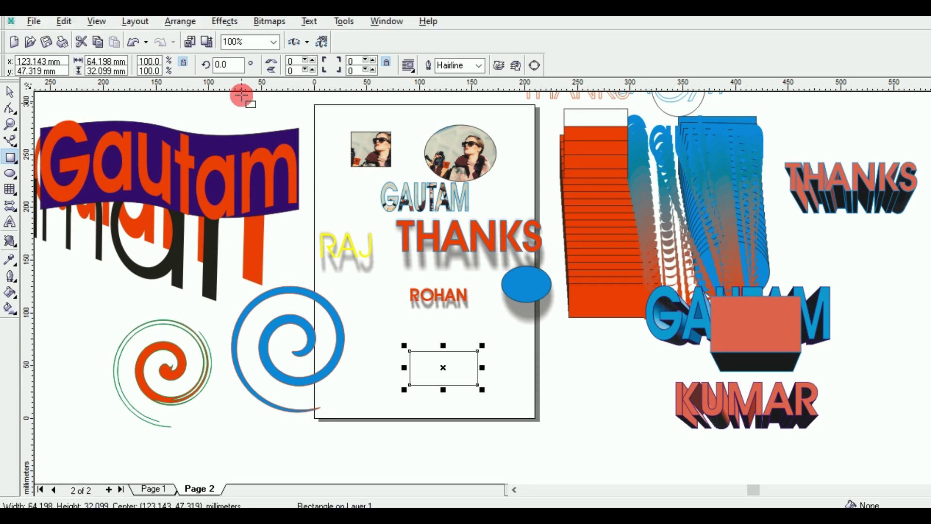
click(229, 22)
mouse_move(270, 251)
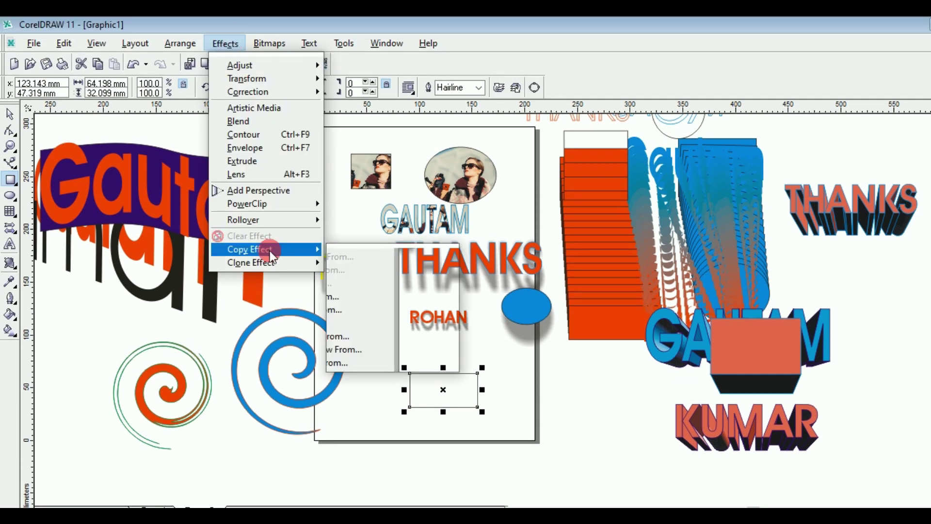
click(372, 363)
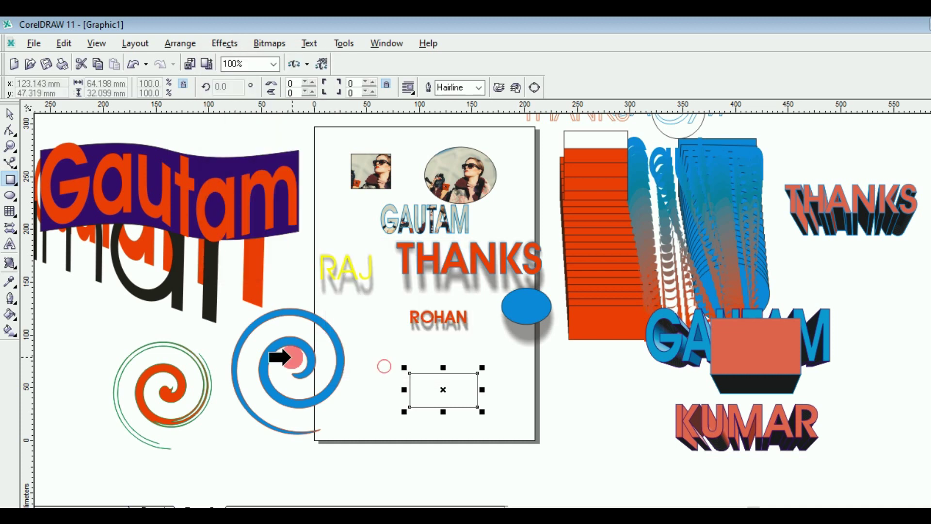
click(290, 358)
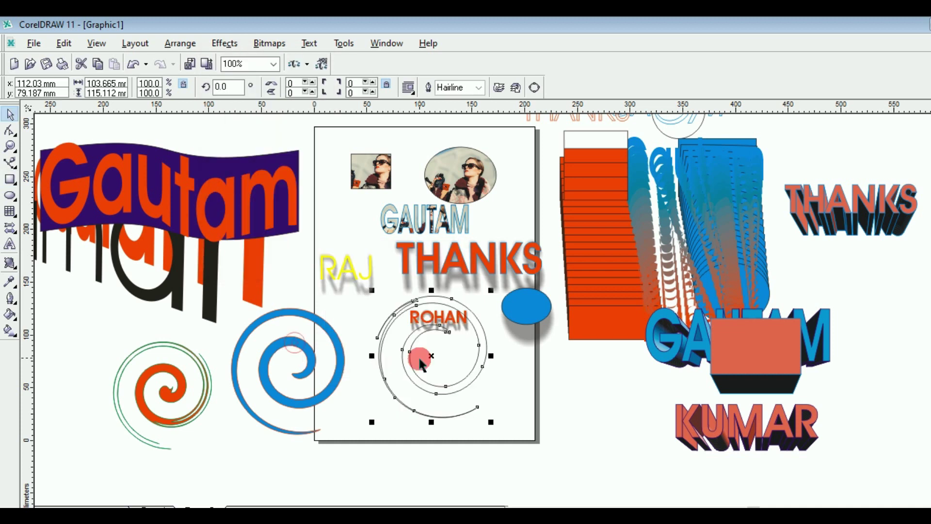
drag(432, 359, 414, 386)
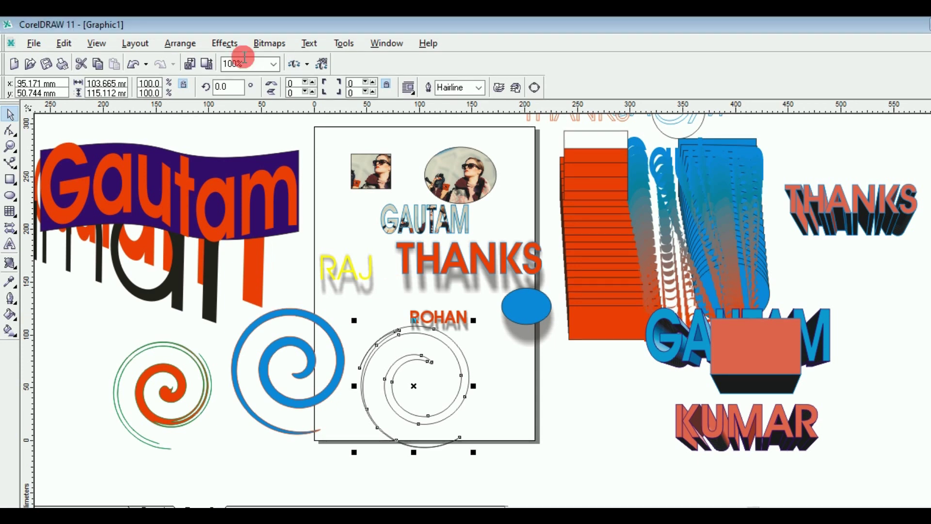
Step: Apply Effects > Clear Distortion to the twisted rectangle
click(224, 43)
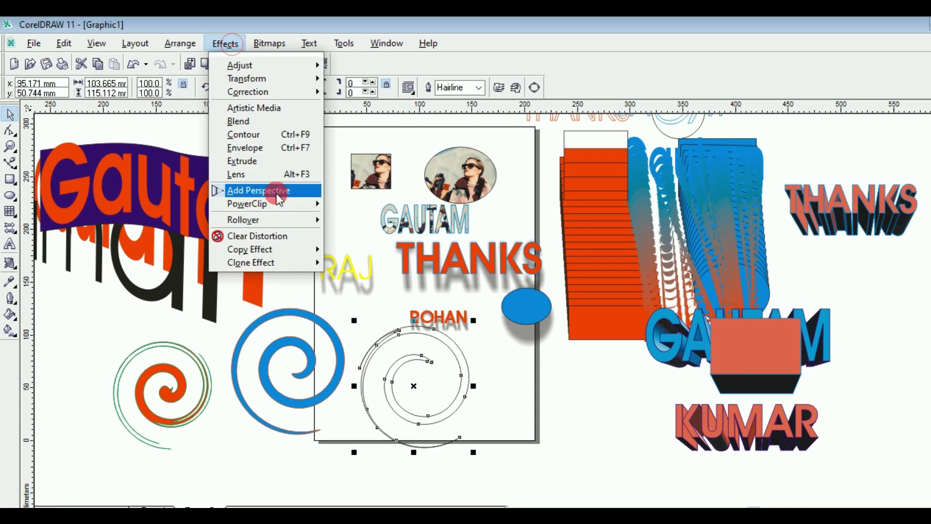
mouse_move(274, 248)
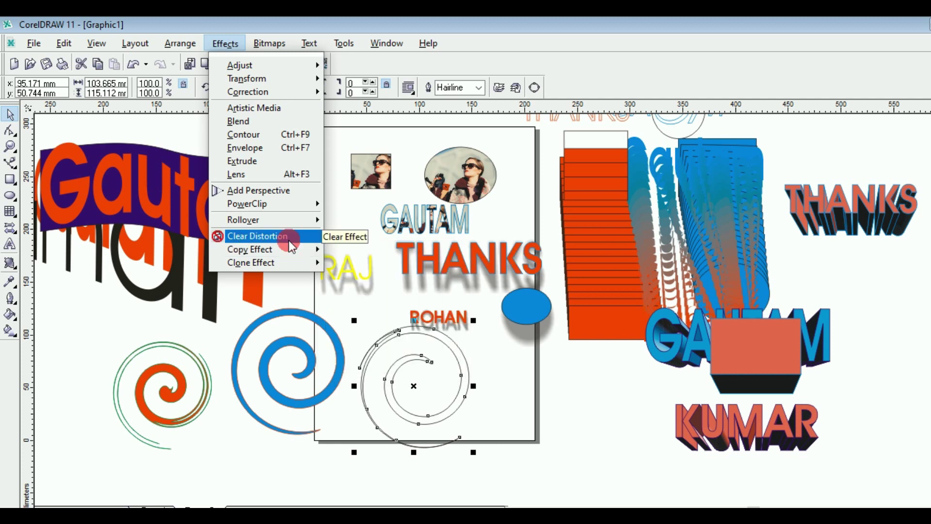
mouse_move(278, 247)
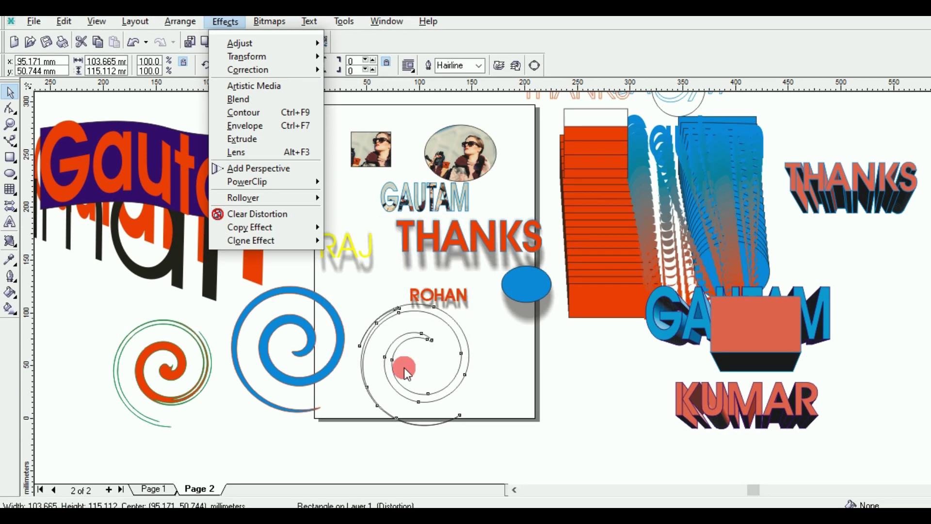
click(270, 214)
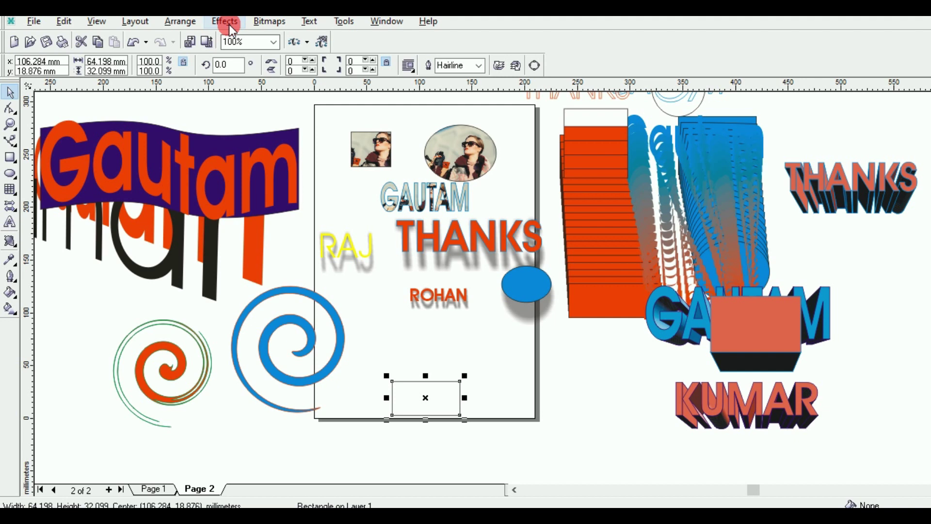
click(229, 24)
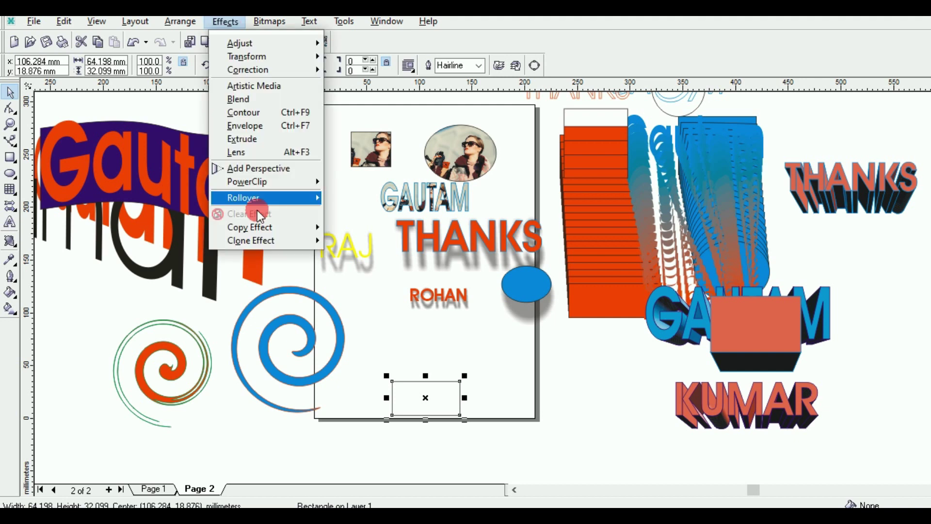
mouse_move(242, 218)
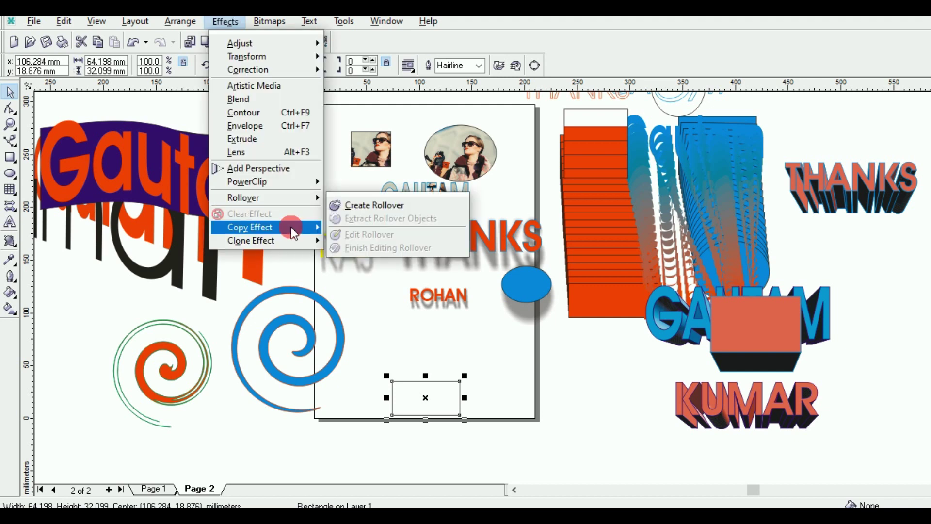
mouse_move(291, 227)
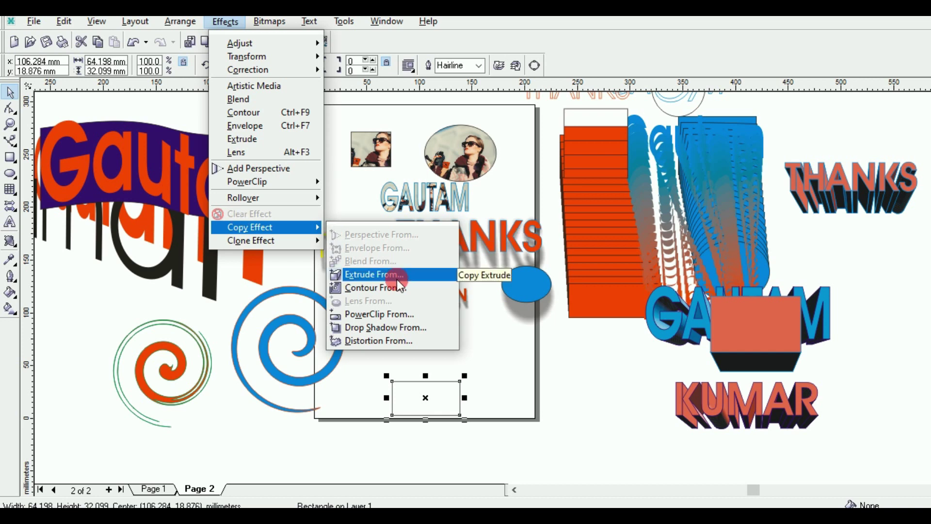
click(252, 304)
click(286, 265)
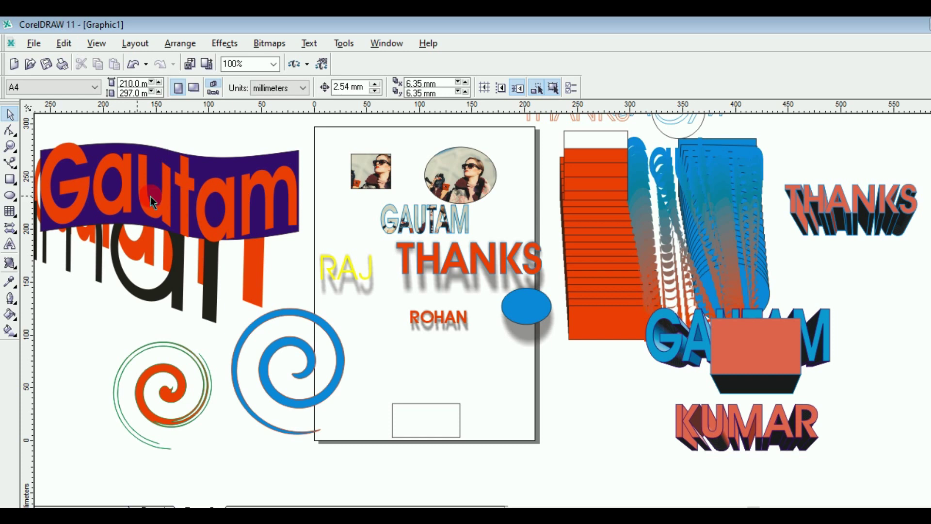
click(361, 304)
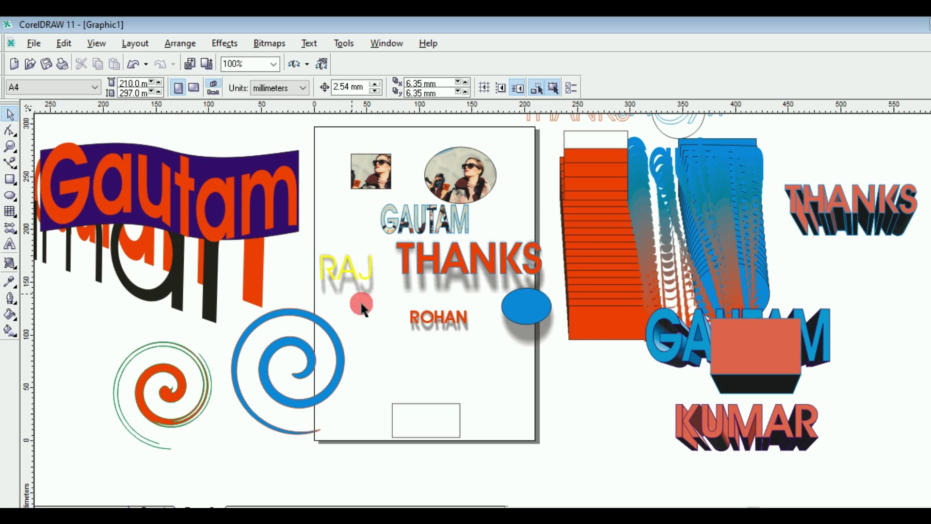